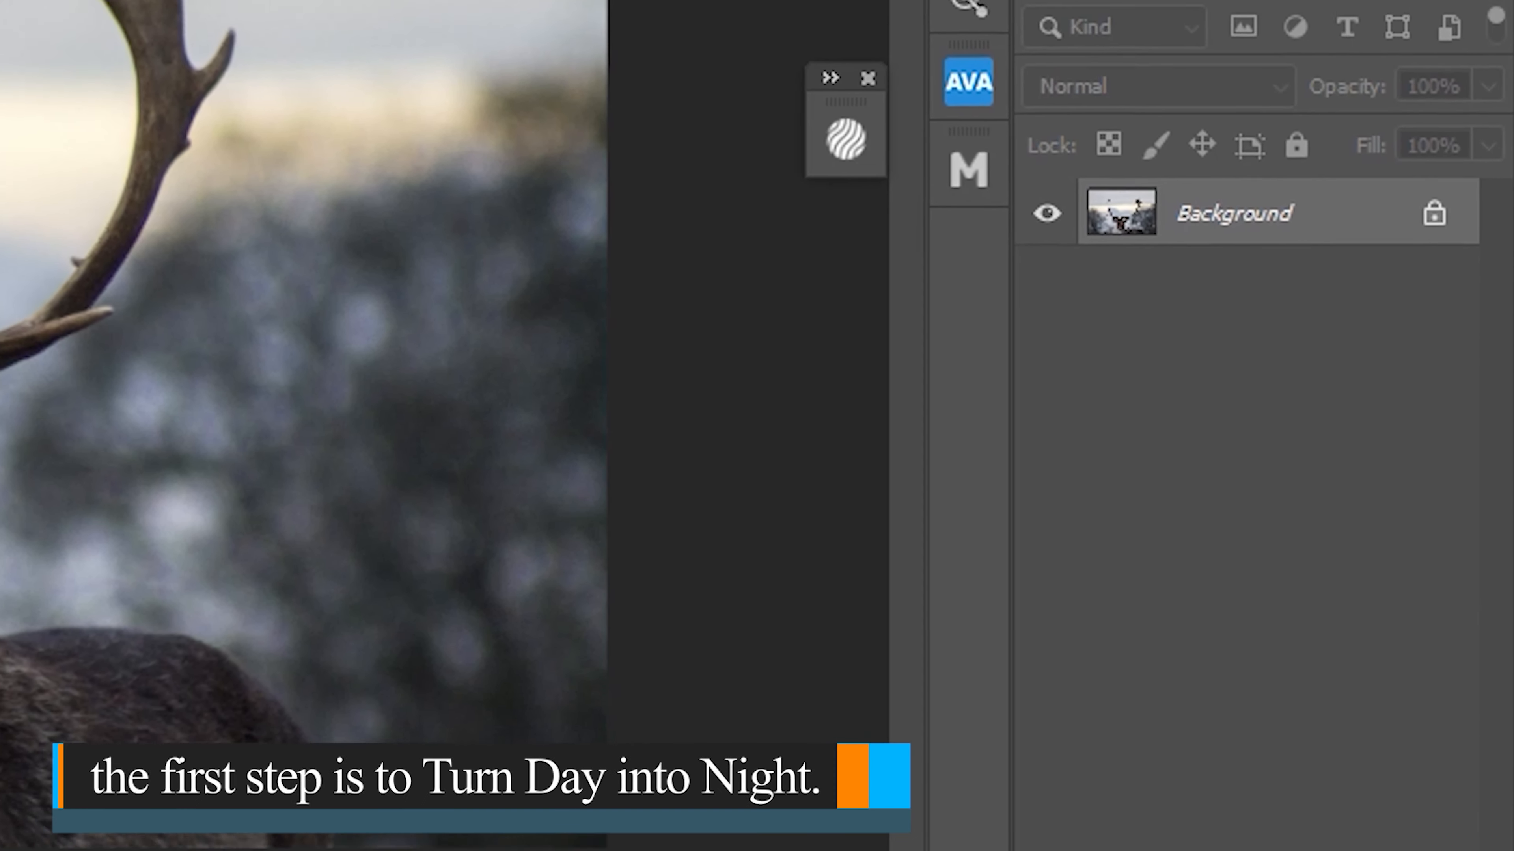
# Create a layer group above the Background layer and name it "Night Effect".
pyautogui.click(1328, 847)
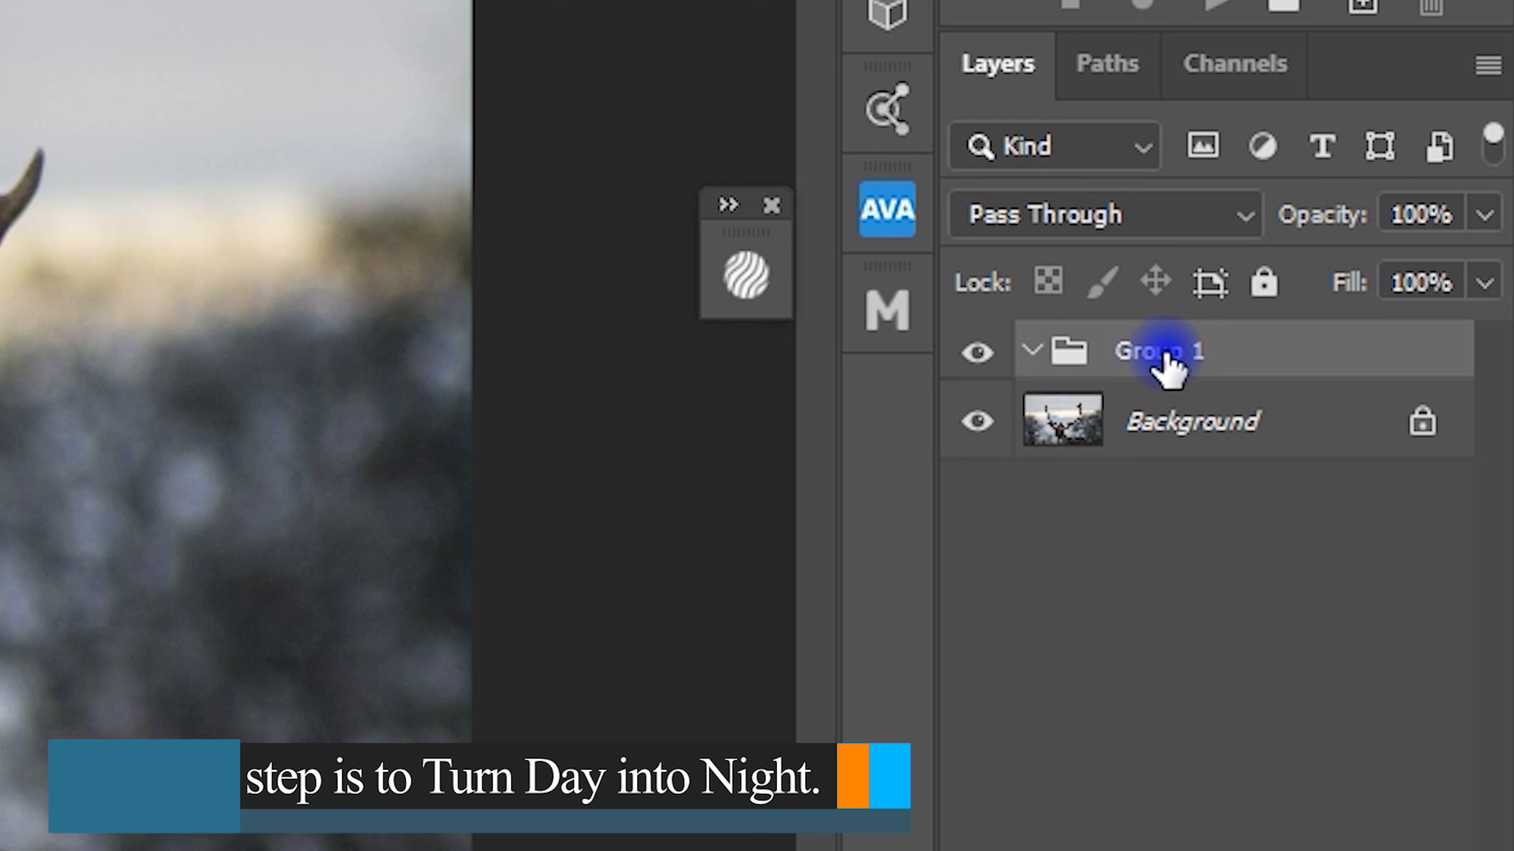
pyautogui.doubleClick(1165, 356)
pyautogui.write('Night Effect')
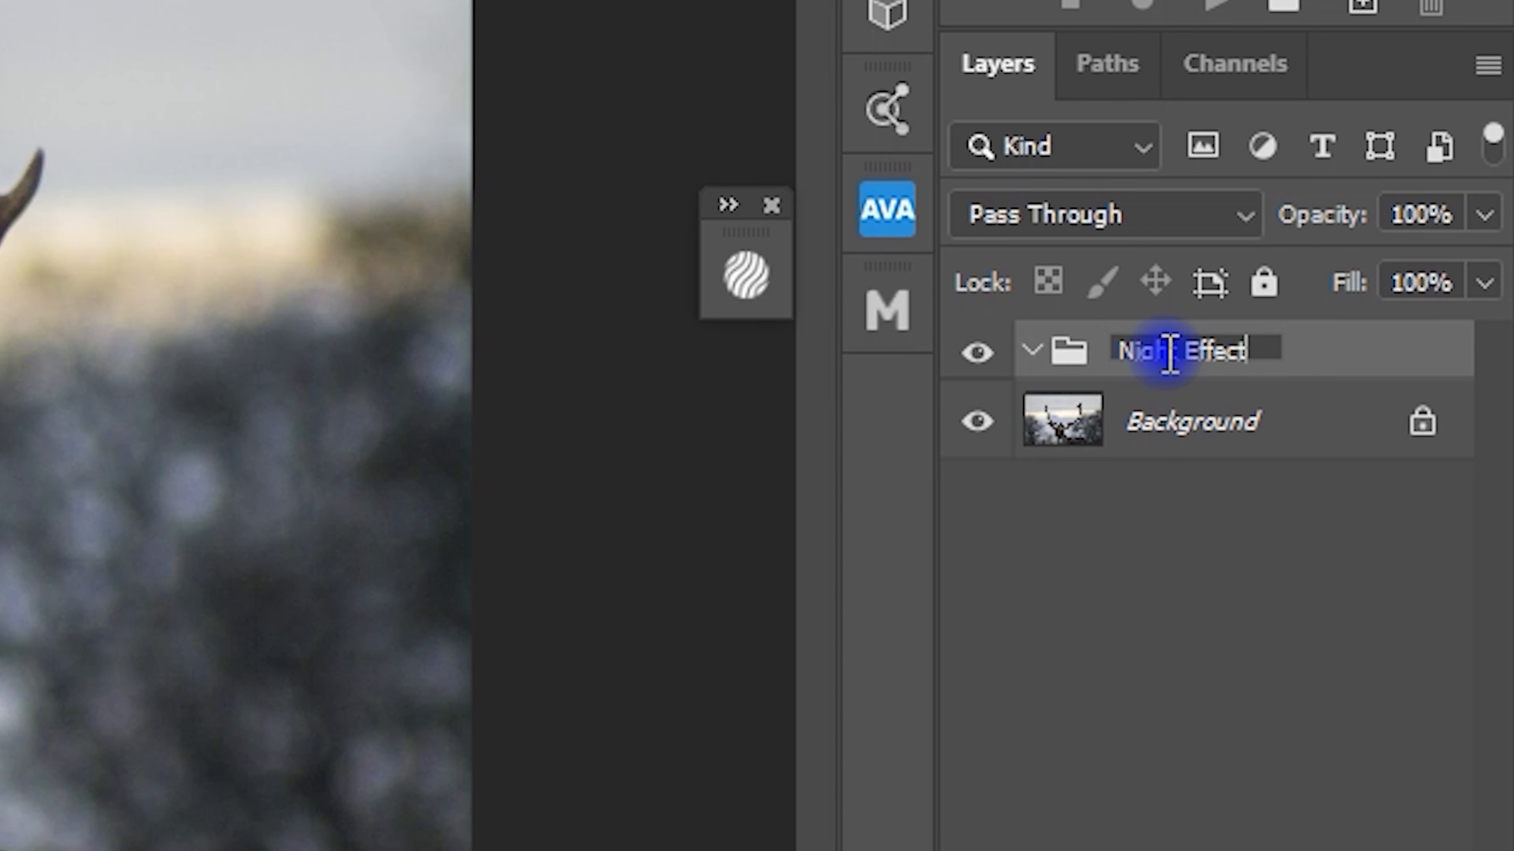
pyautogui.press('Return')
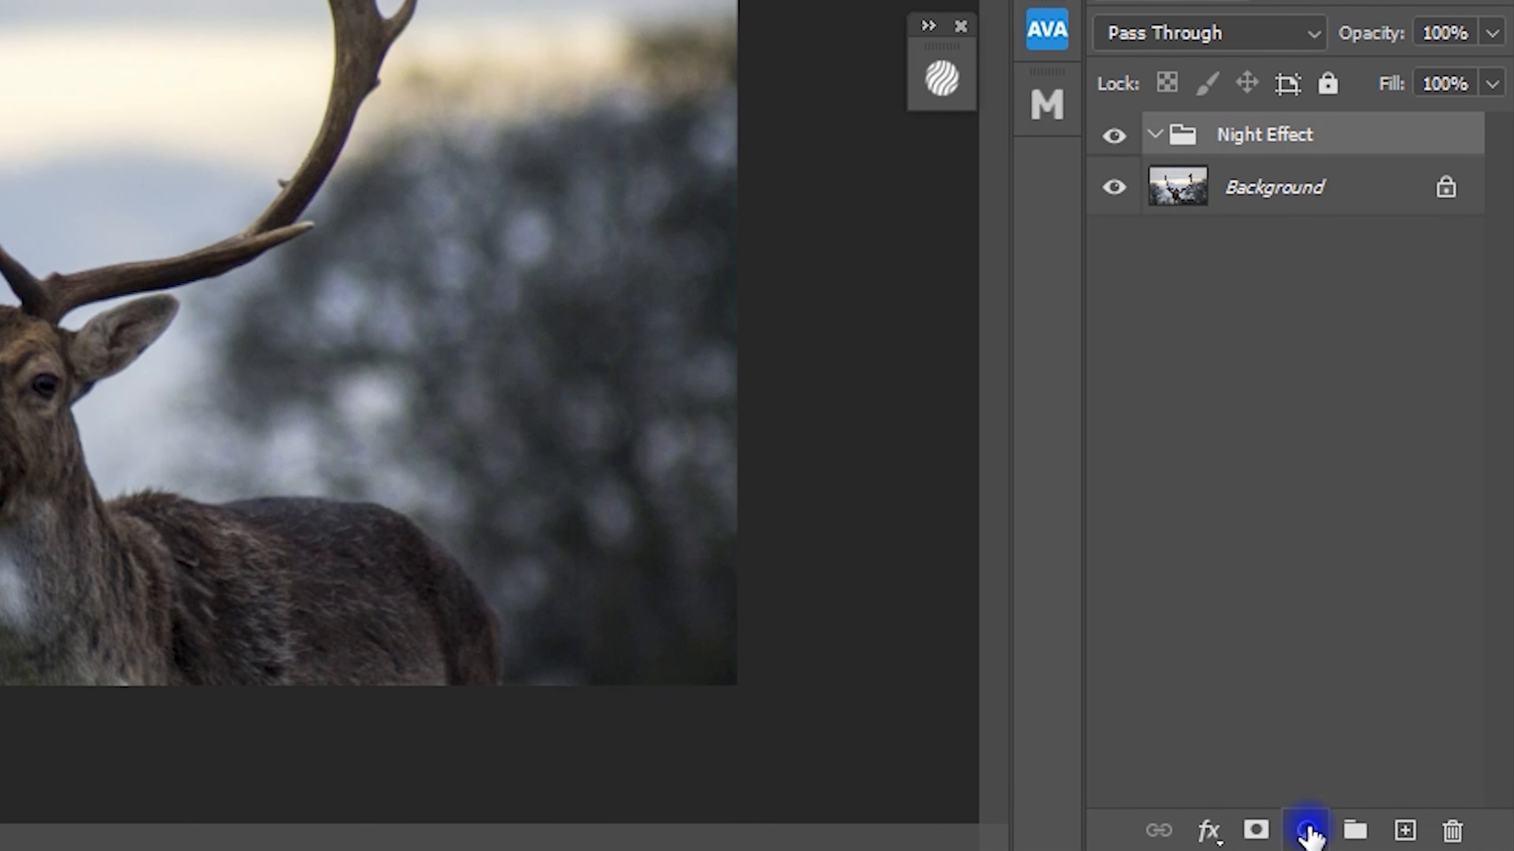
# Add a Color Lookup adjustment layer in the Night Effect group using the Moonlight.3DL 3D LUT.
pyautogui.click(1387, 835)
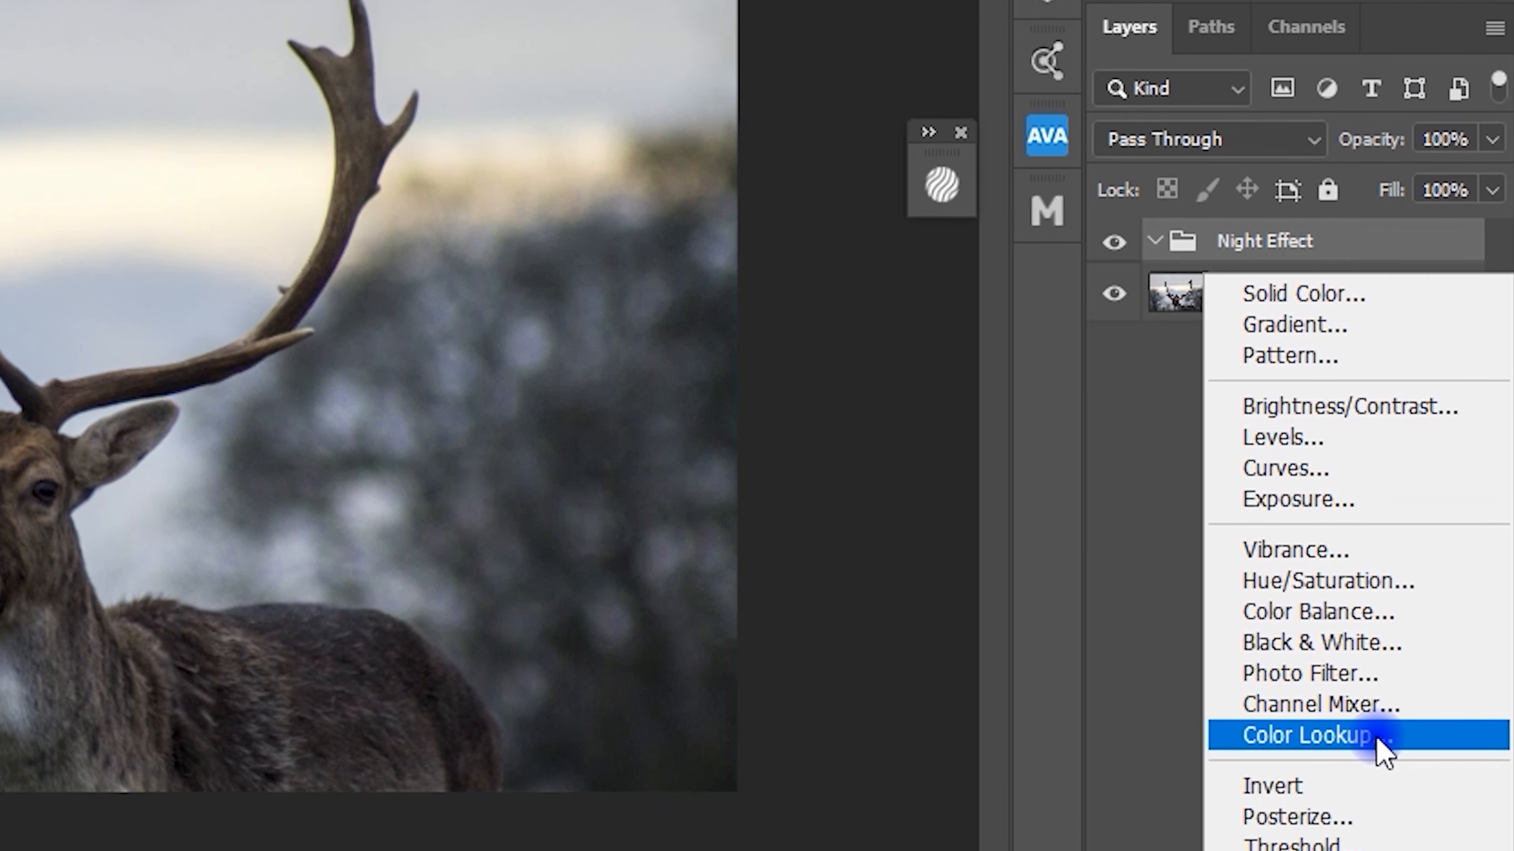
pyautogui.click(1377, 740)
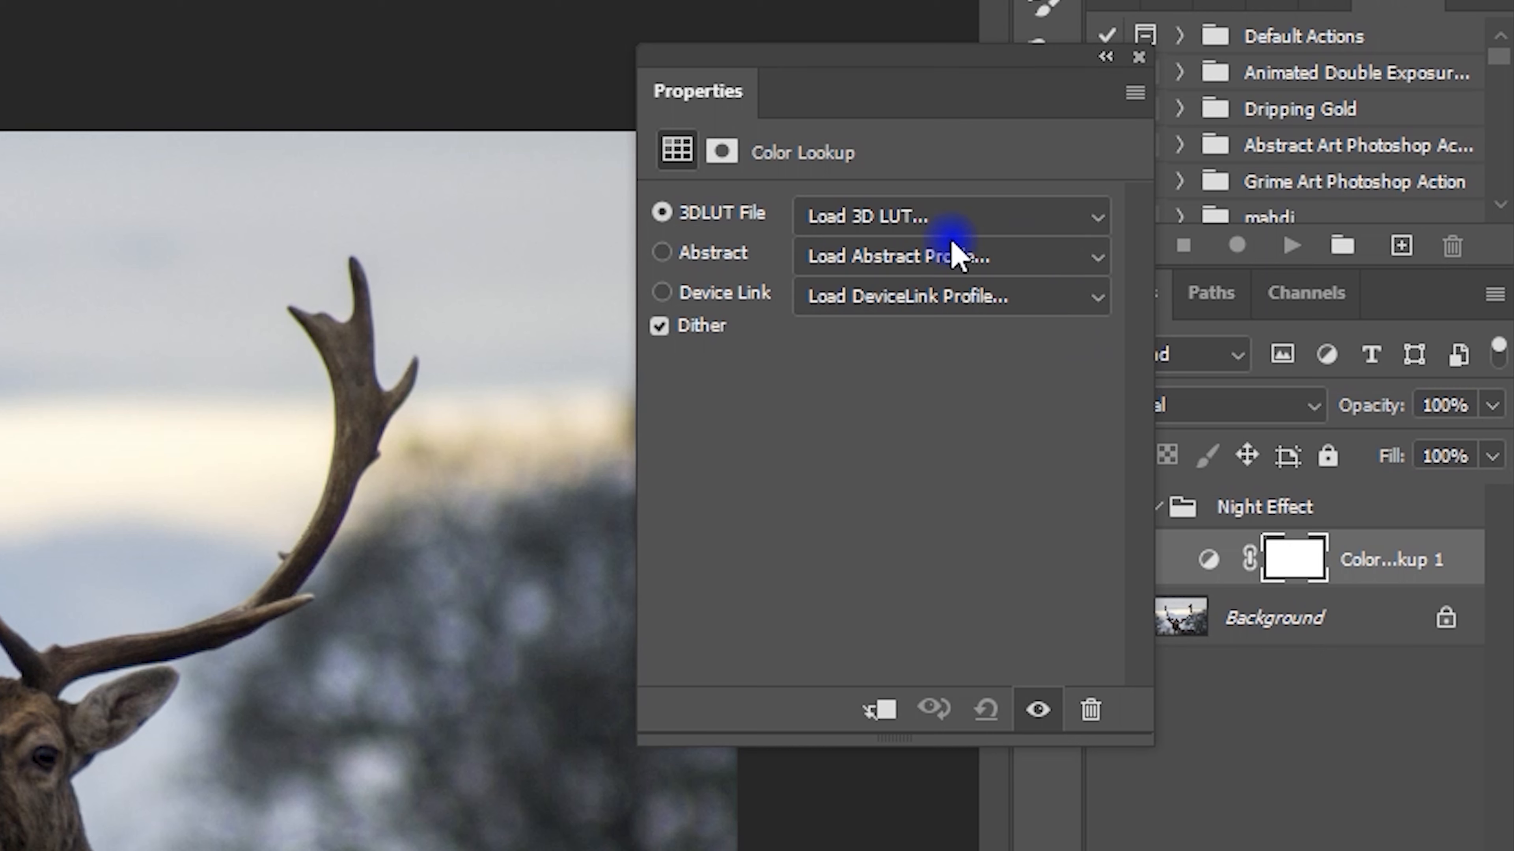
pyautogui.click(1085, 217)
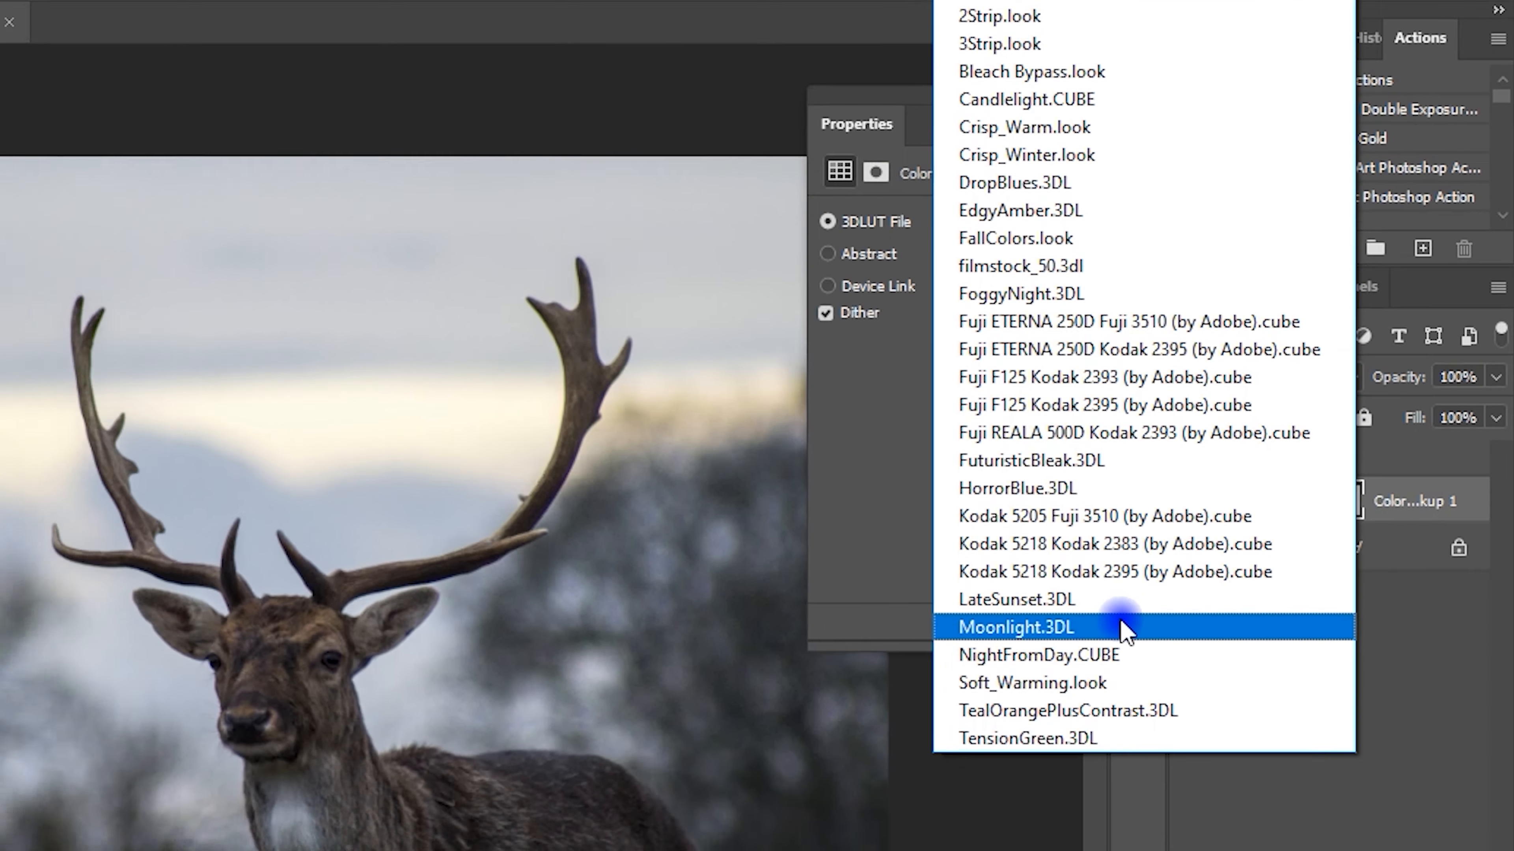
pyautogui.click(1120, 621)
# Set the Hue/Saturation adjustment's Blues to saturation -34 and lightness -52, and its Master lightness to -14.
pyautogui.moveTo(1256, 385); pyautogui.dragTo(1188, 385)
pyautogui.moveTo(1265, 459); pyautogui.dragTo(1152, 461)
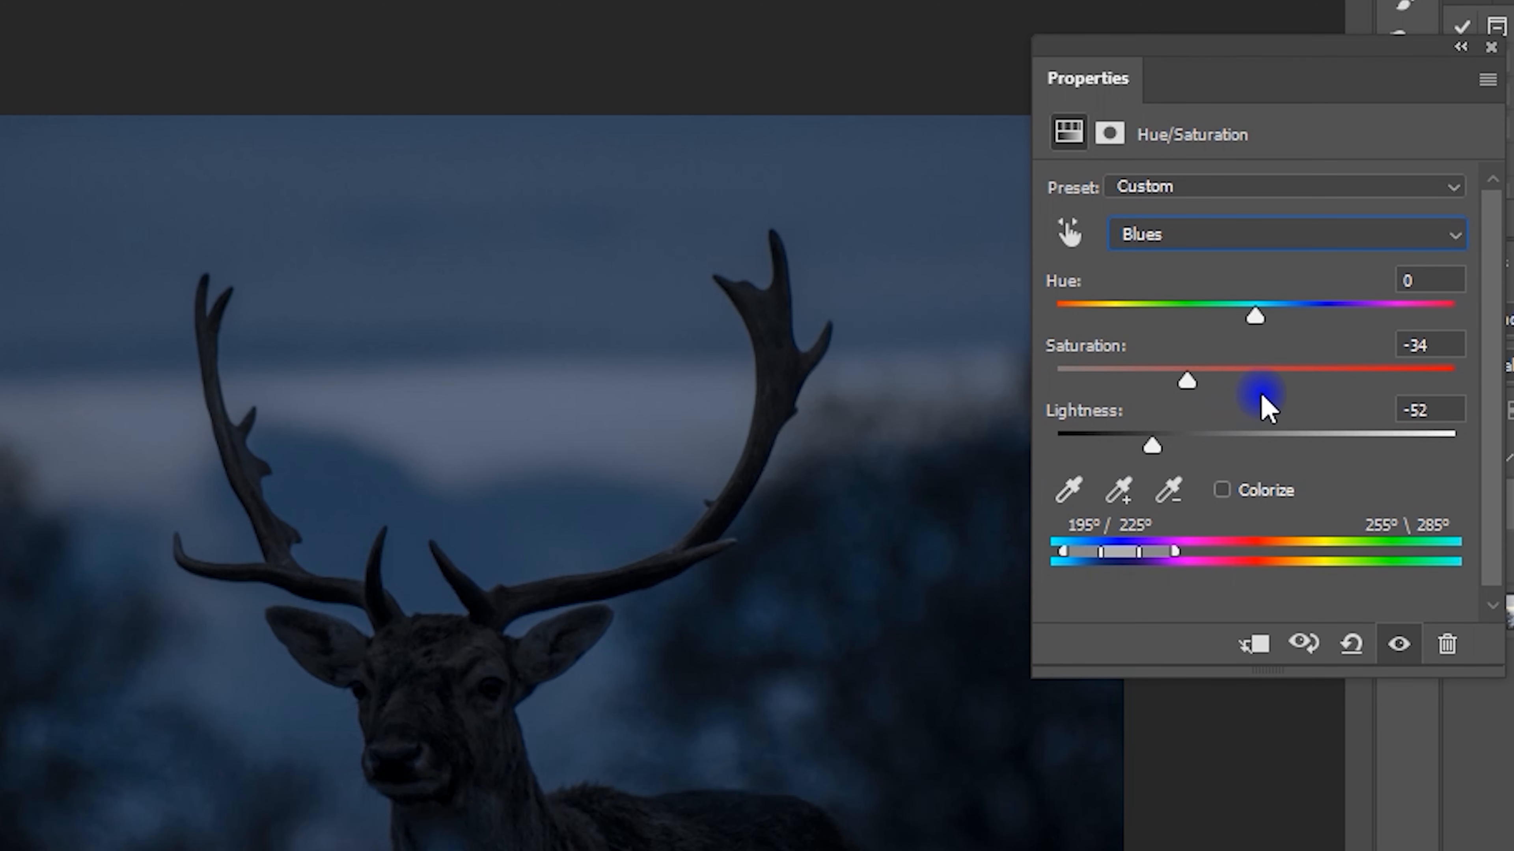
pyautogui.click(1281, 238)
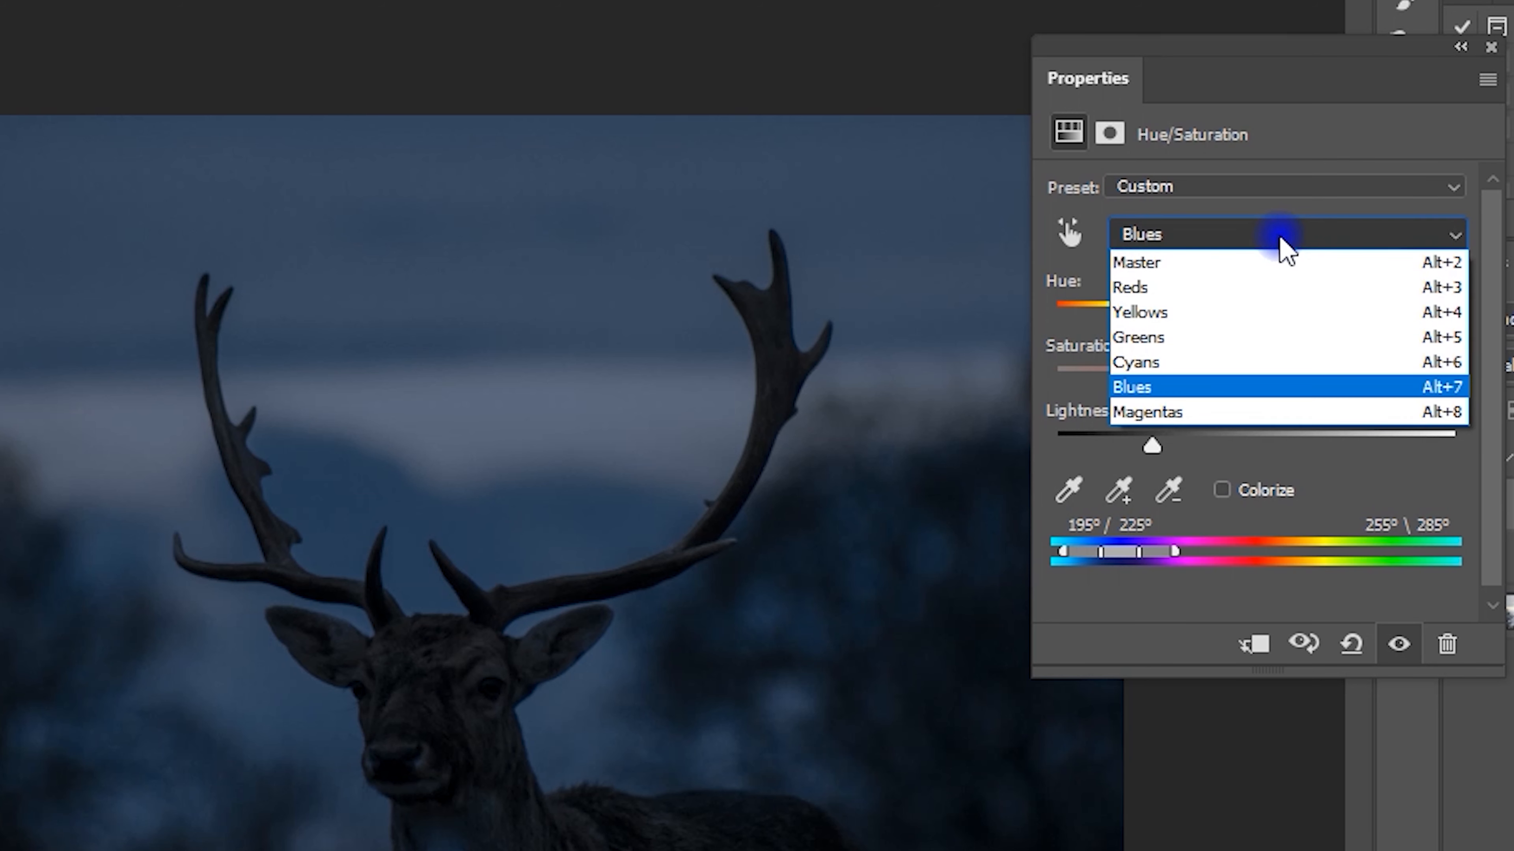
pyautogui.click(1241, 262)
pyautogui.moveTo(1233, 444)
pyautogui.mouseDown()
pyautogui.moveTo(1239, 462)
pyautogui.moveTo(1258, 453)
pyautogui.moveTo(1231, 448)
pyautogui.mouseUp()
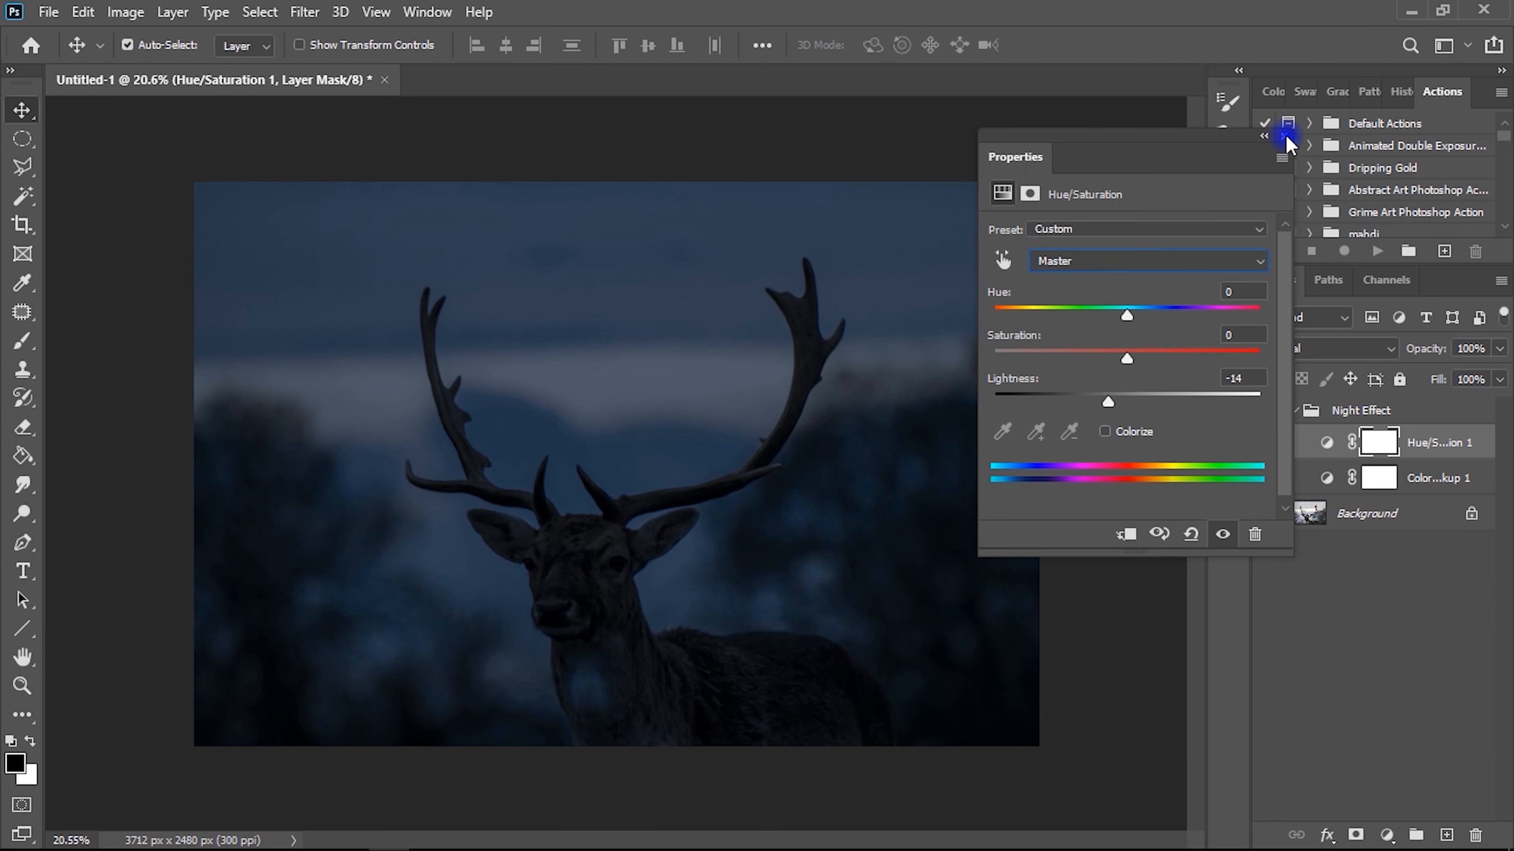
pyautogui.click(1387, 80)
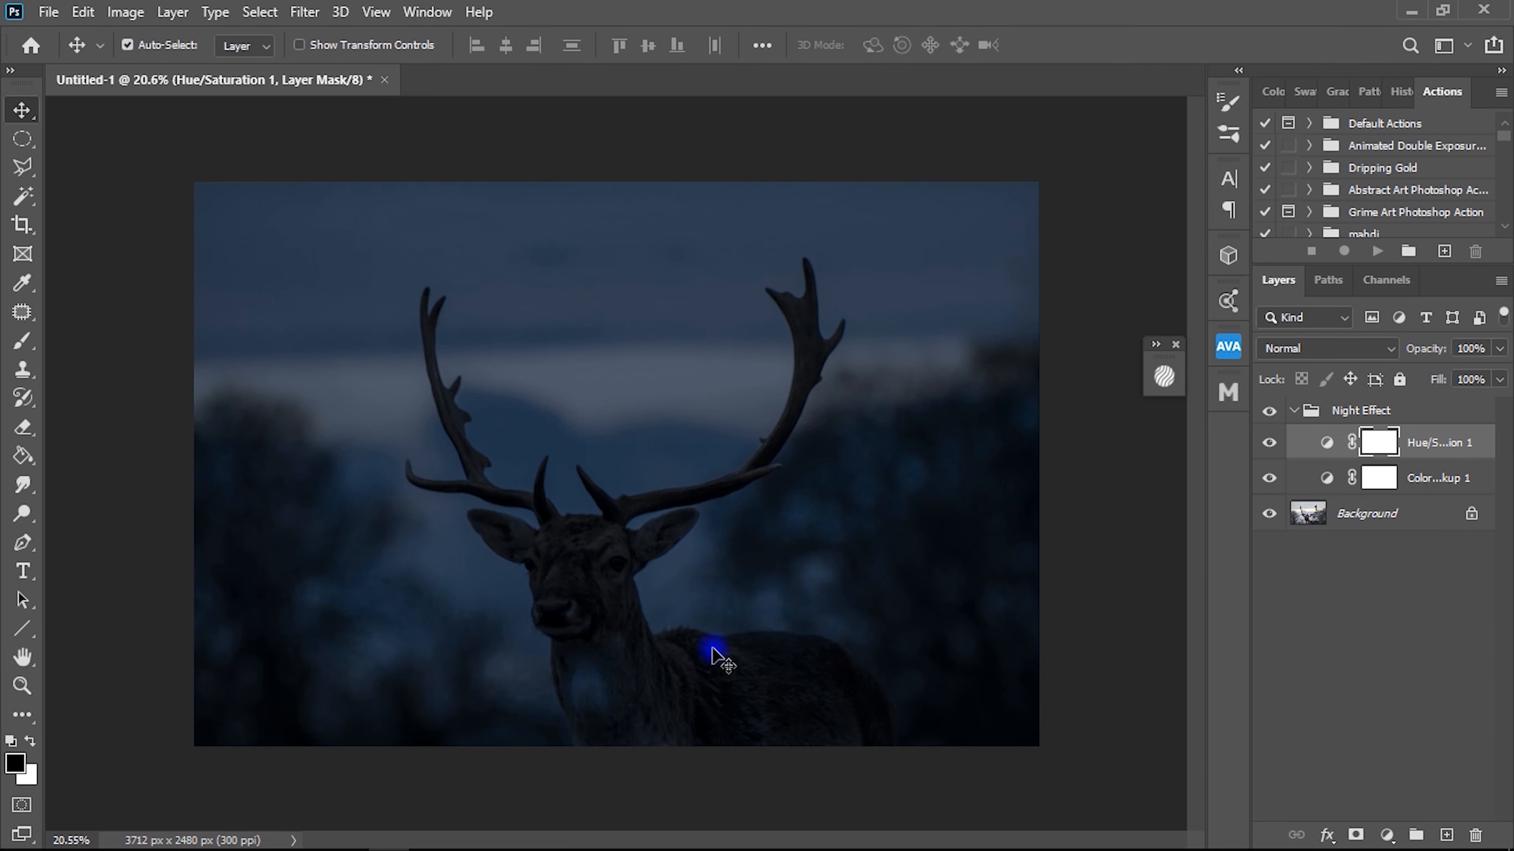
# Toggle the Night Effect group's visibility off and on to compare the photo before and after.
pyautogui.click(1270, 411)
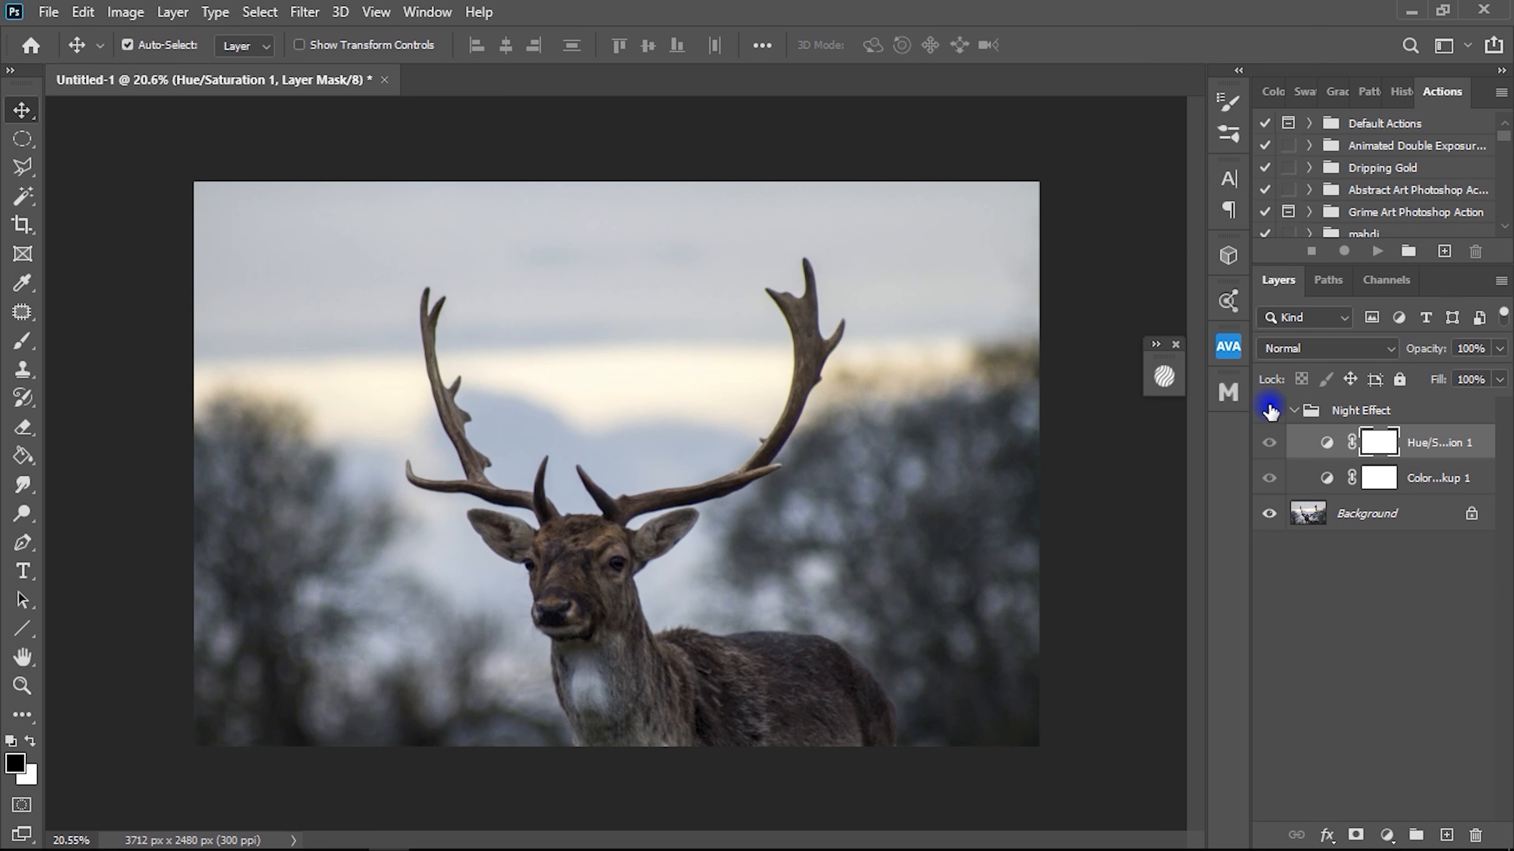
pyautogui.click(1270, 411)
pyautogui.click(1270, 410)
pyautogui.click(1270, 411)
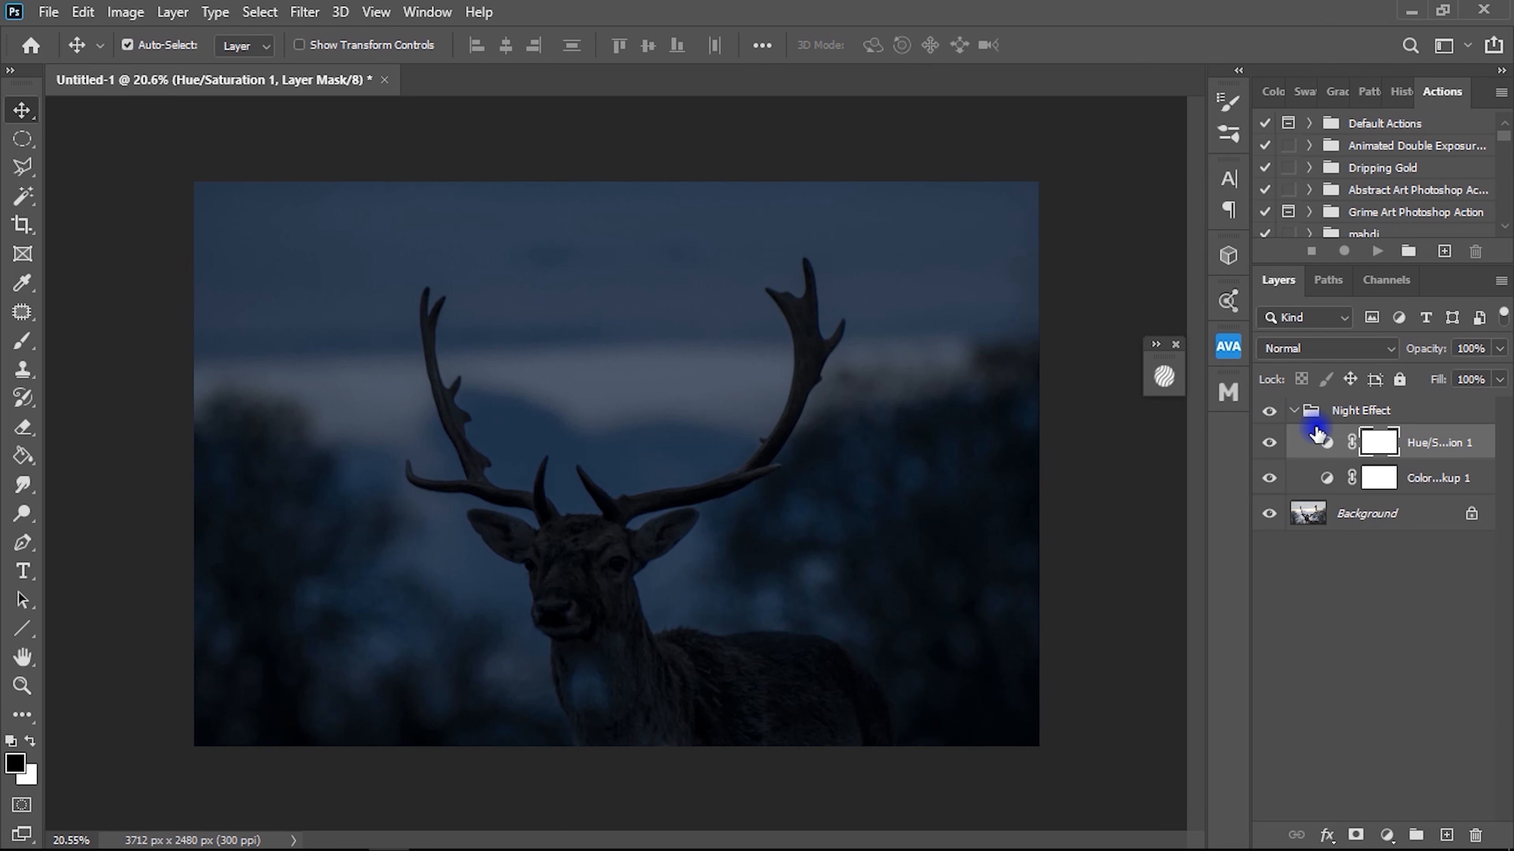
# Collapse the Night Effect group and create a new group named "Our Text" above it.
pyautogui.click(1298, 411)
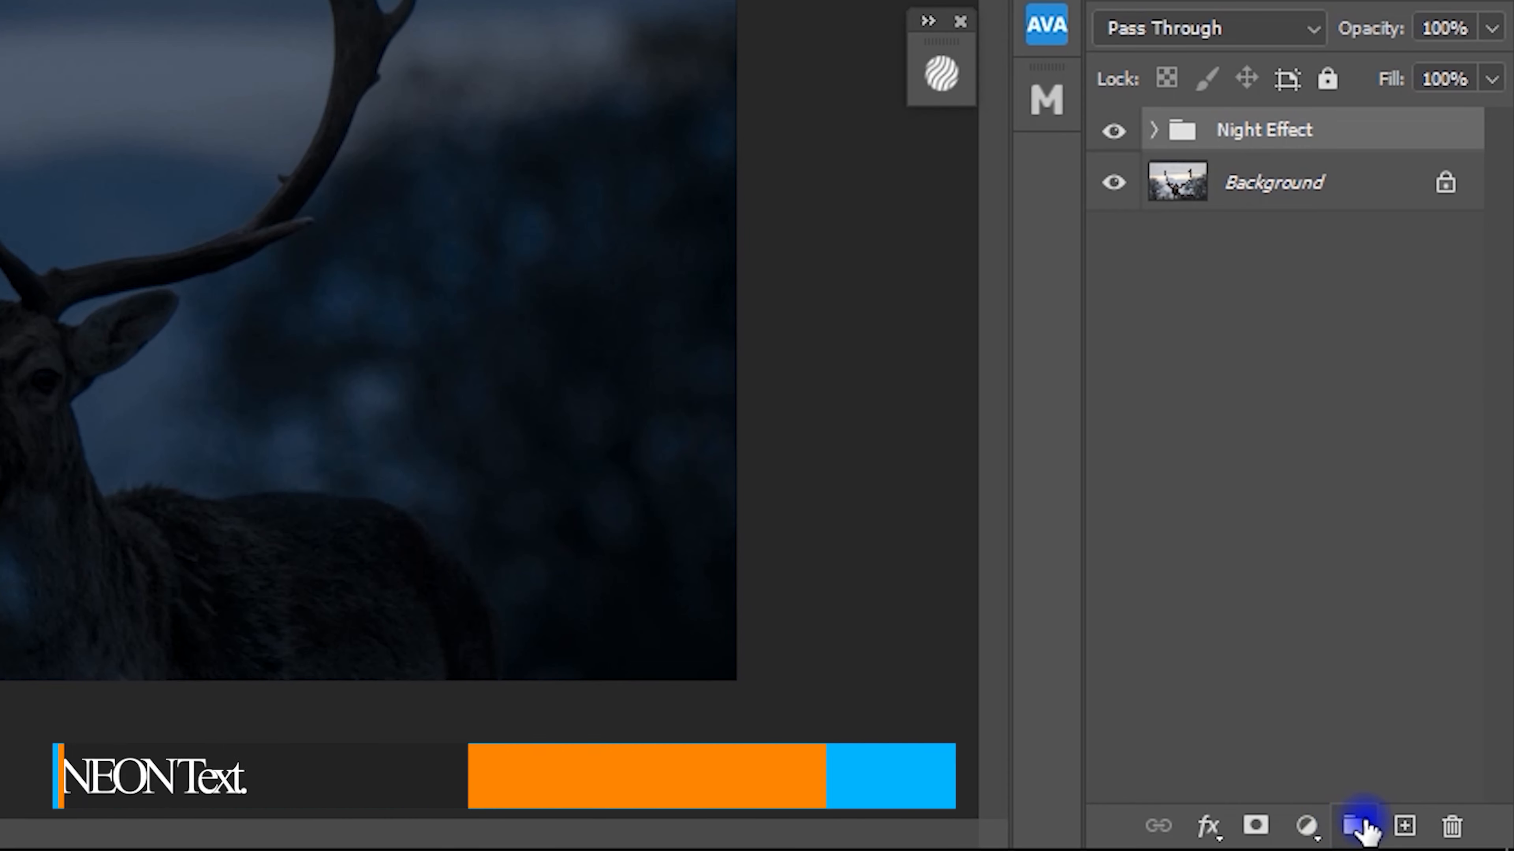
pyautogui.click(1353, 826)
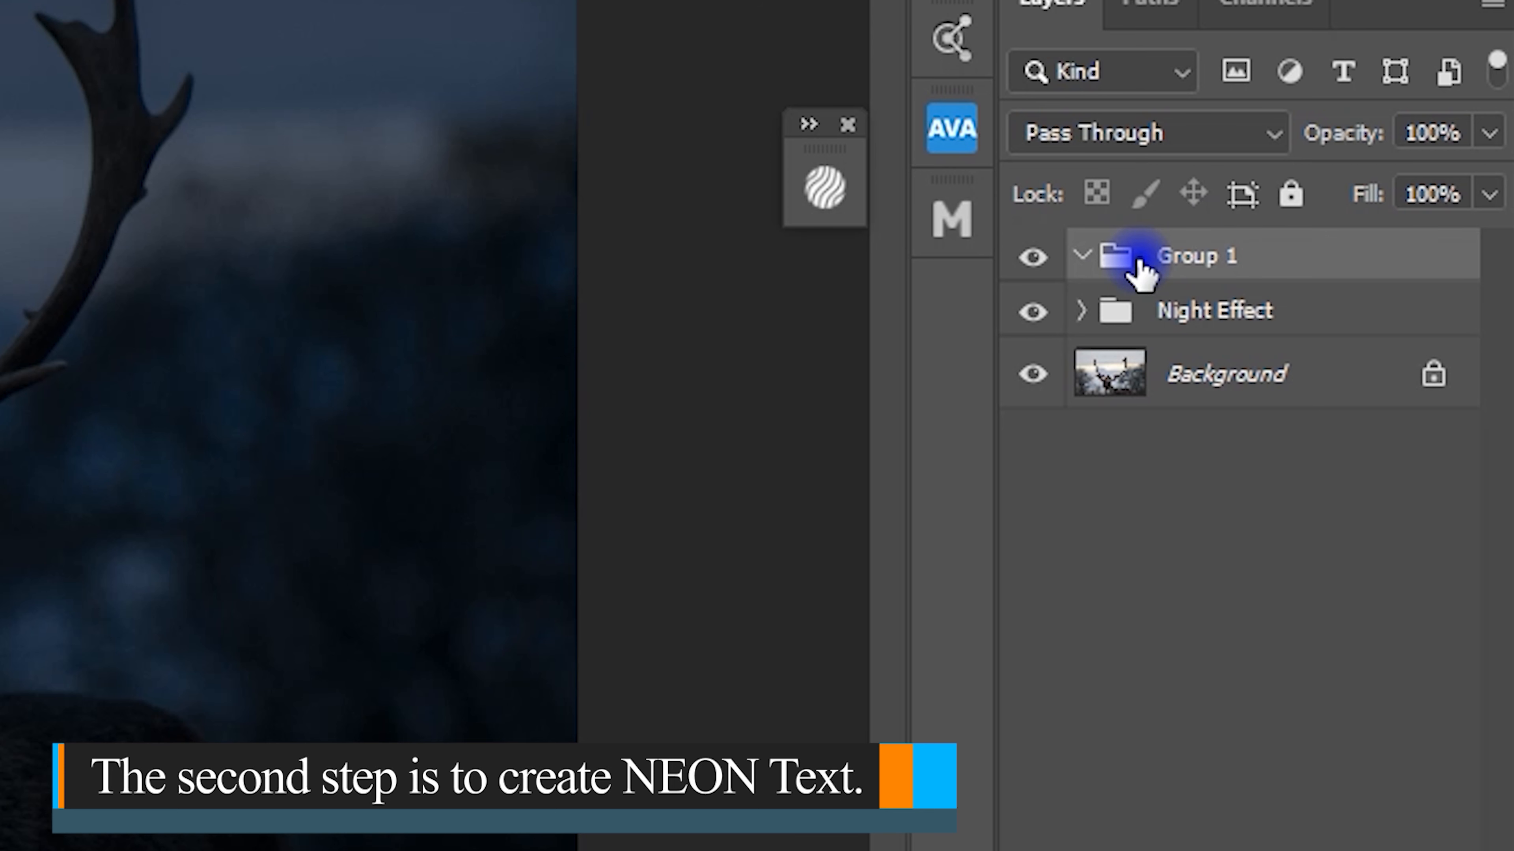
pyautogui.doubleClick(1198, 256)
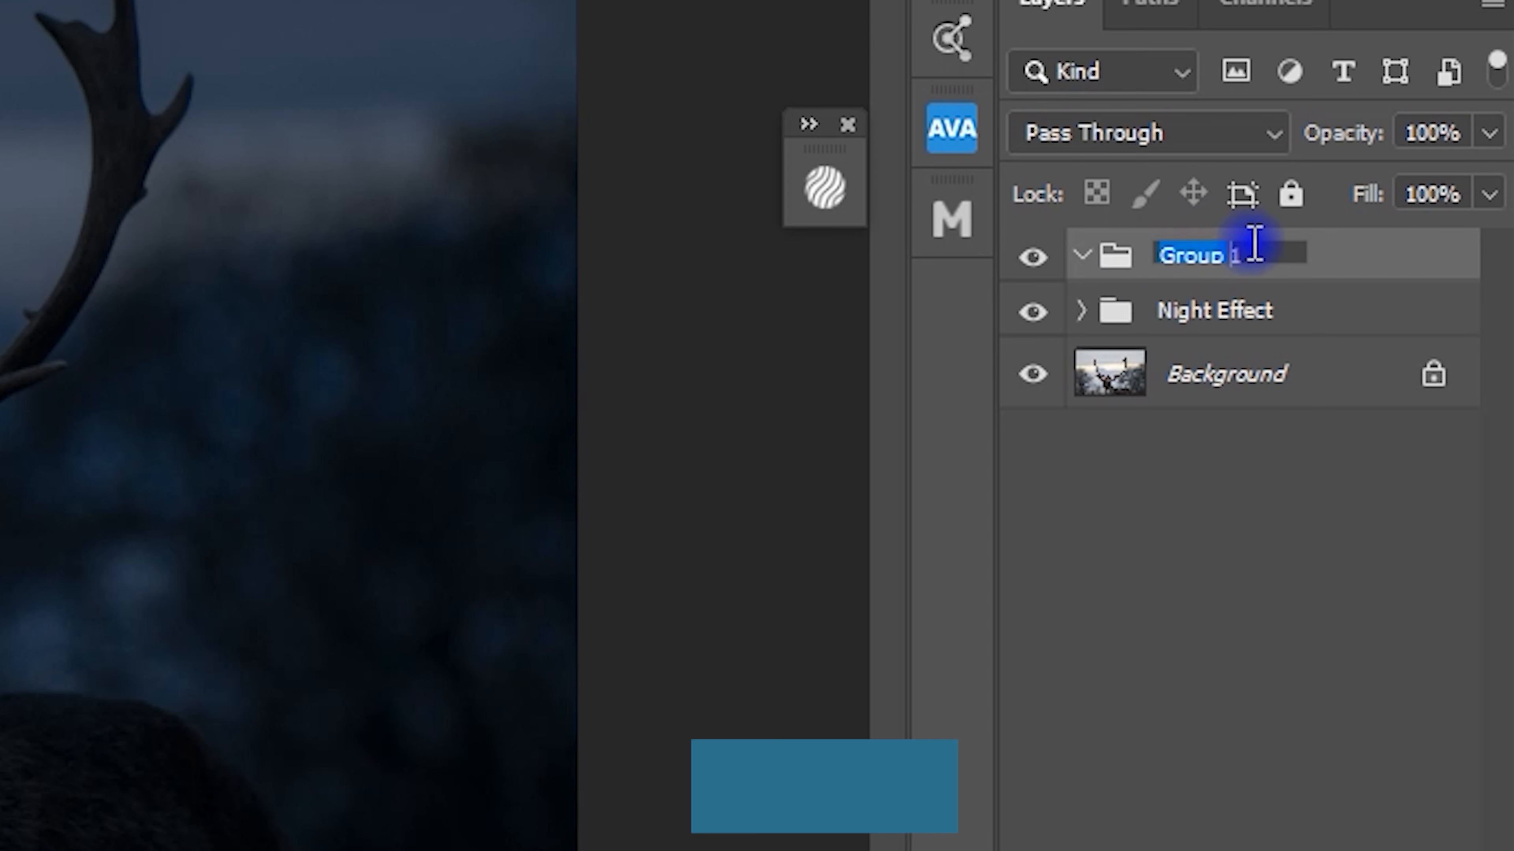
pyautogui.write('T')
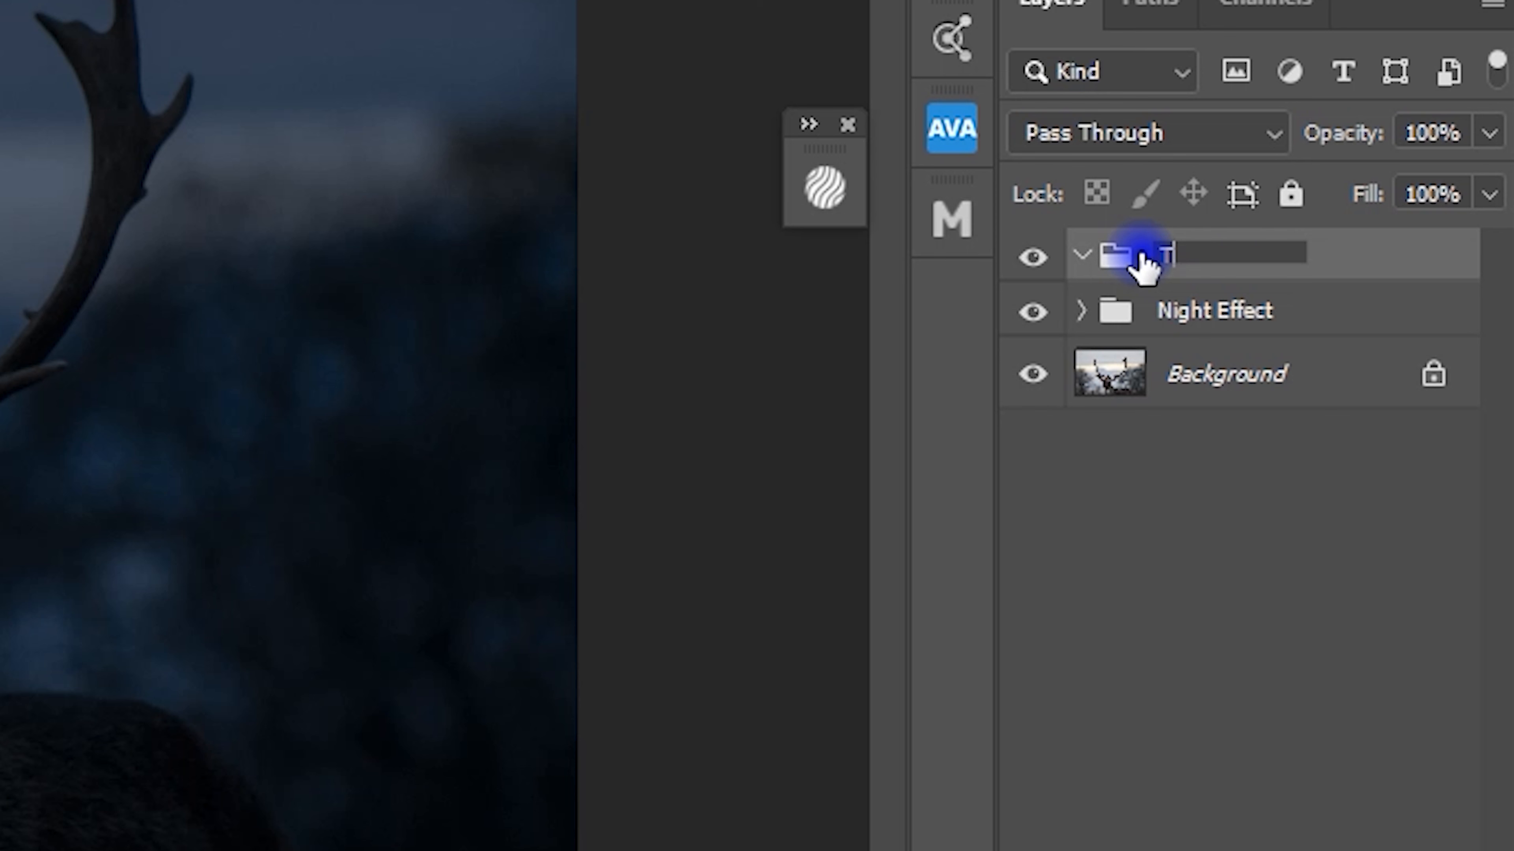
pyautogui.write('Ou')
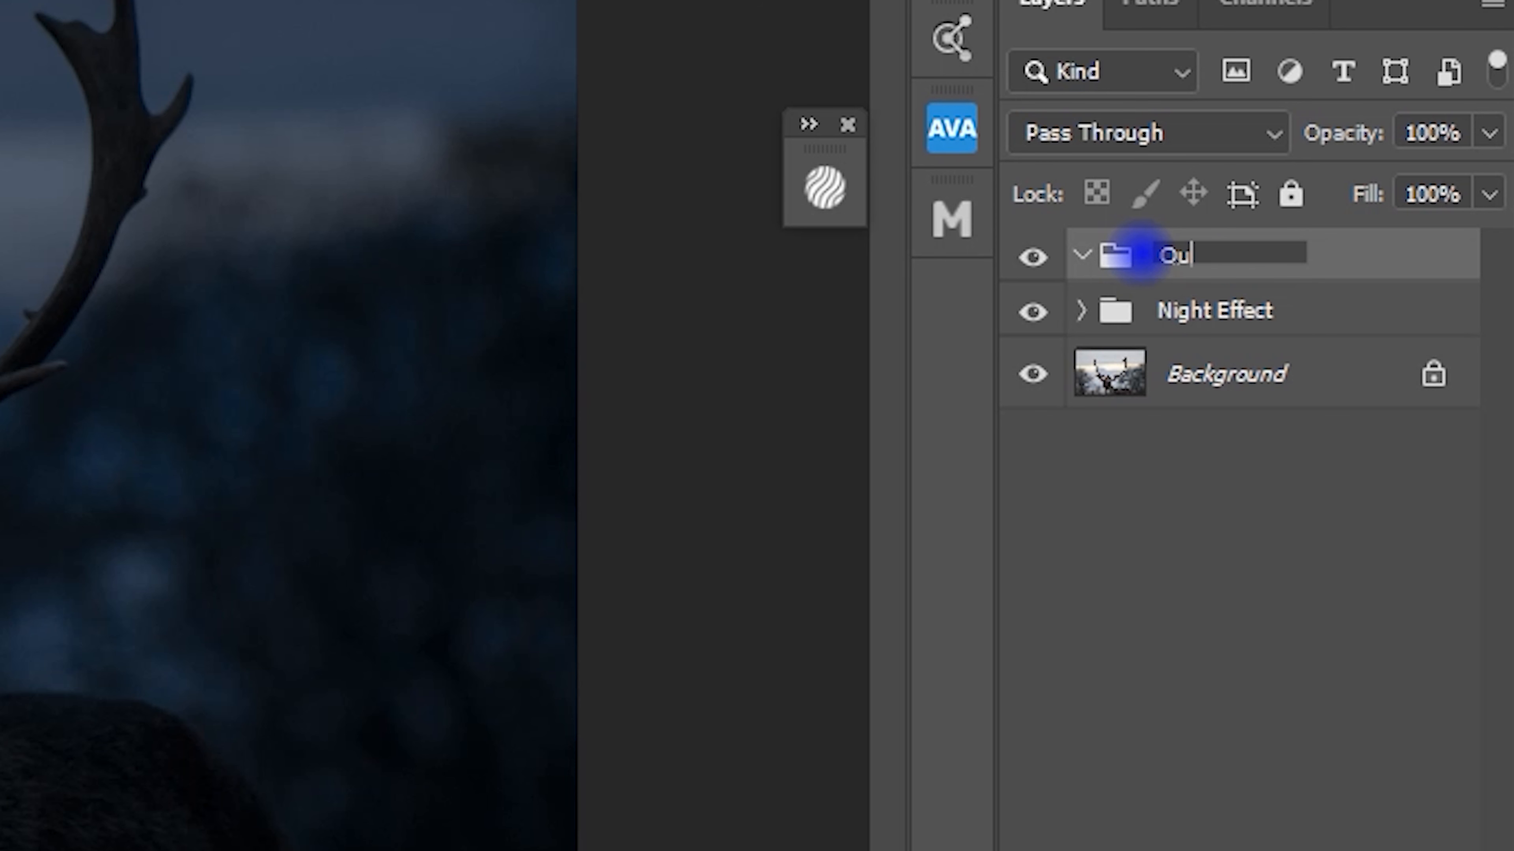
pyautogui.write('r Text')
pyautogui.click(1141, 263)
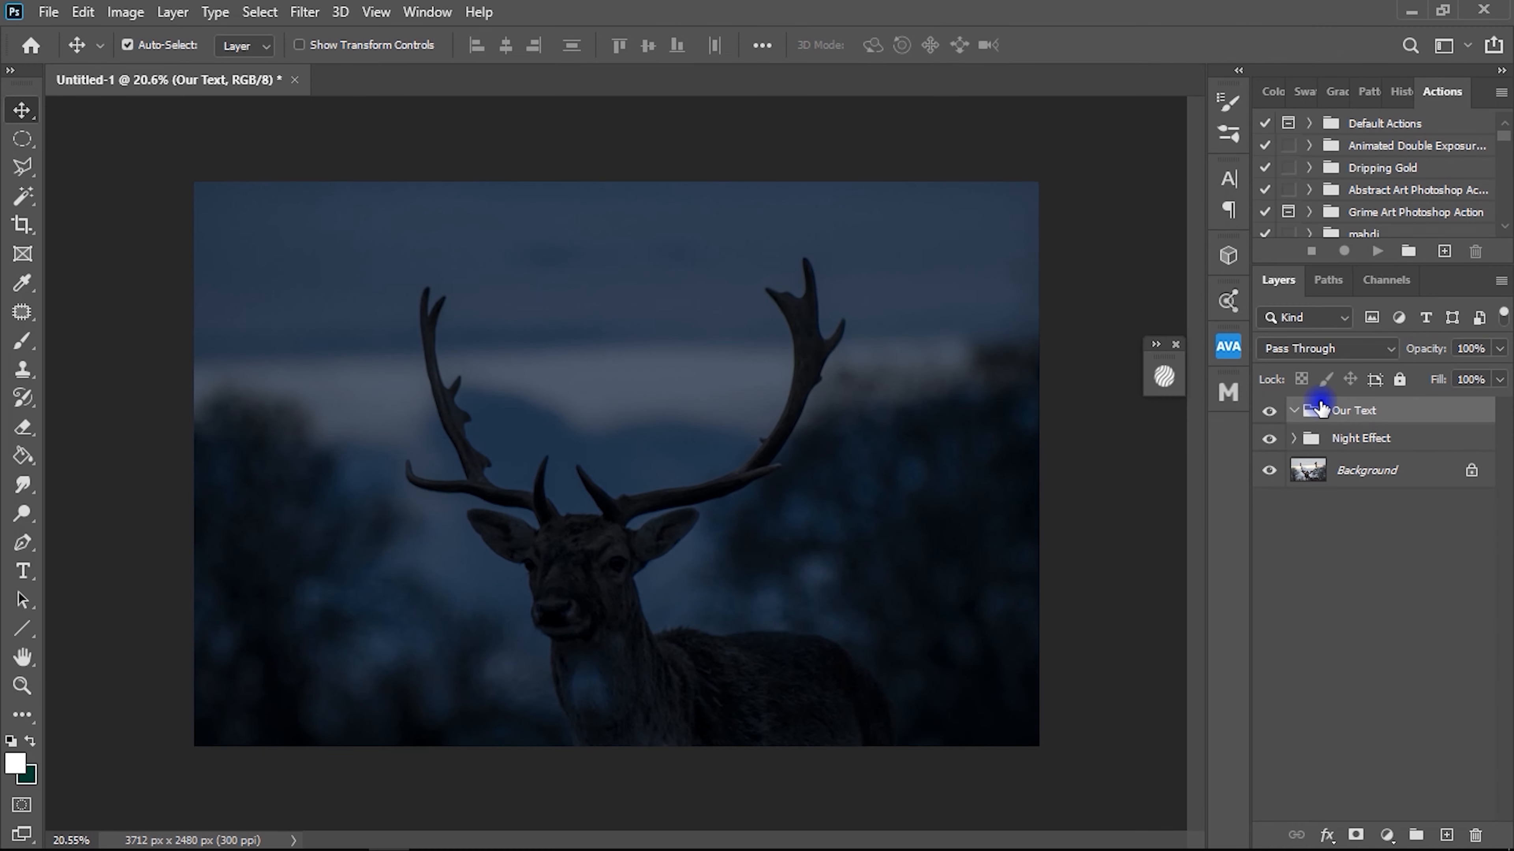
# Place a horizontal text layer with placeholder text in the sky between the deer's antlers.
pyautogui.click(24, 571)
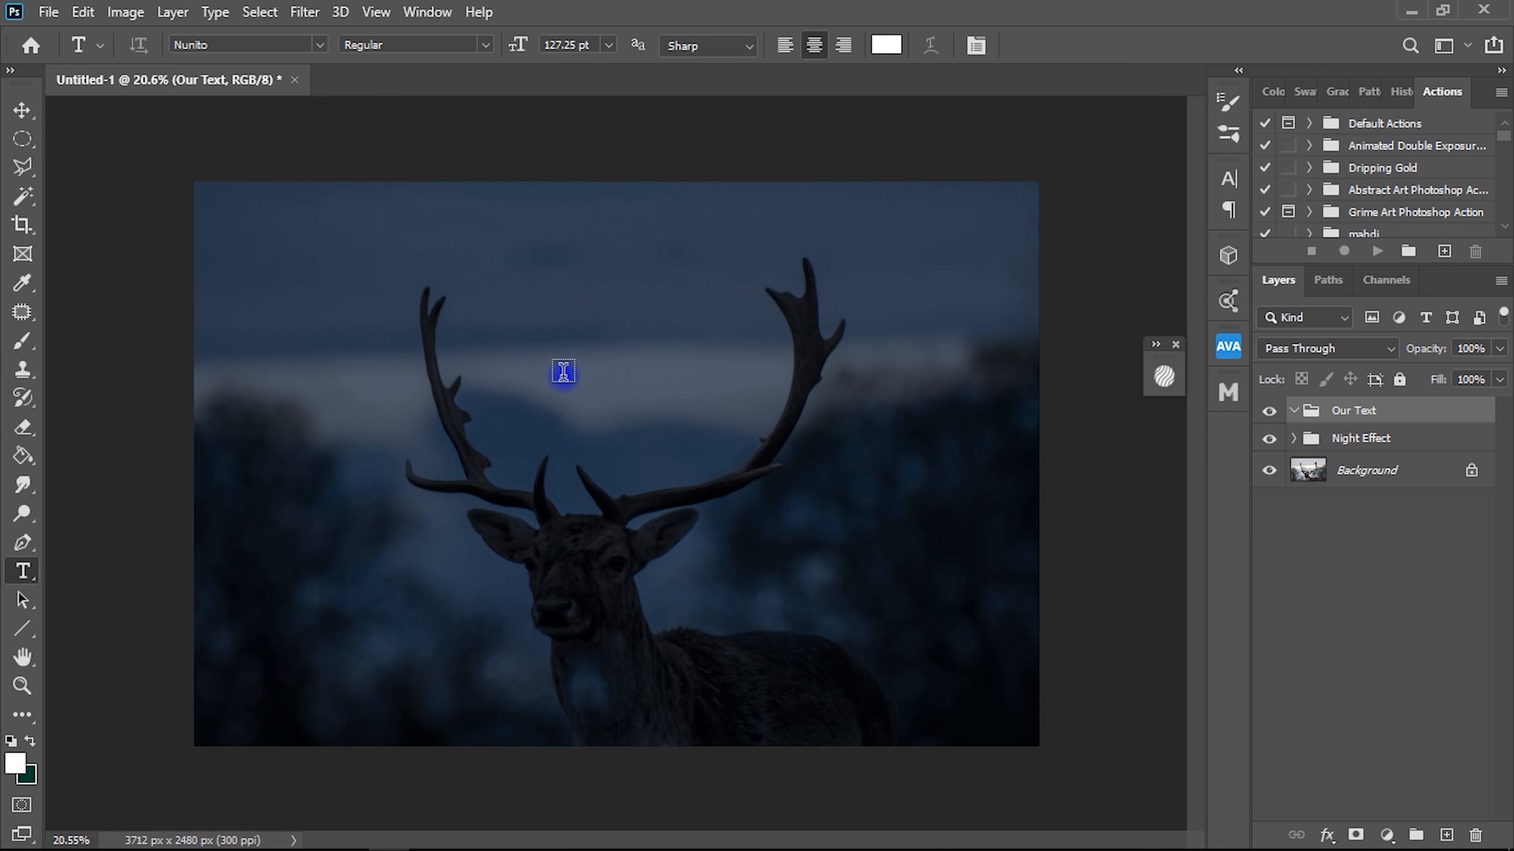
pyautogui.click(615, 367)
pyautogui.click(716, 349)
pyautogui.tripleClick(720, 348)
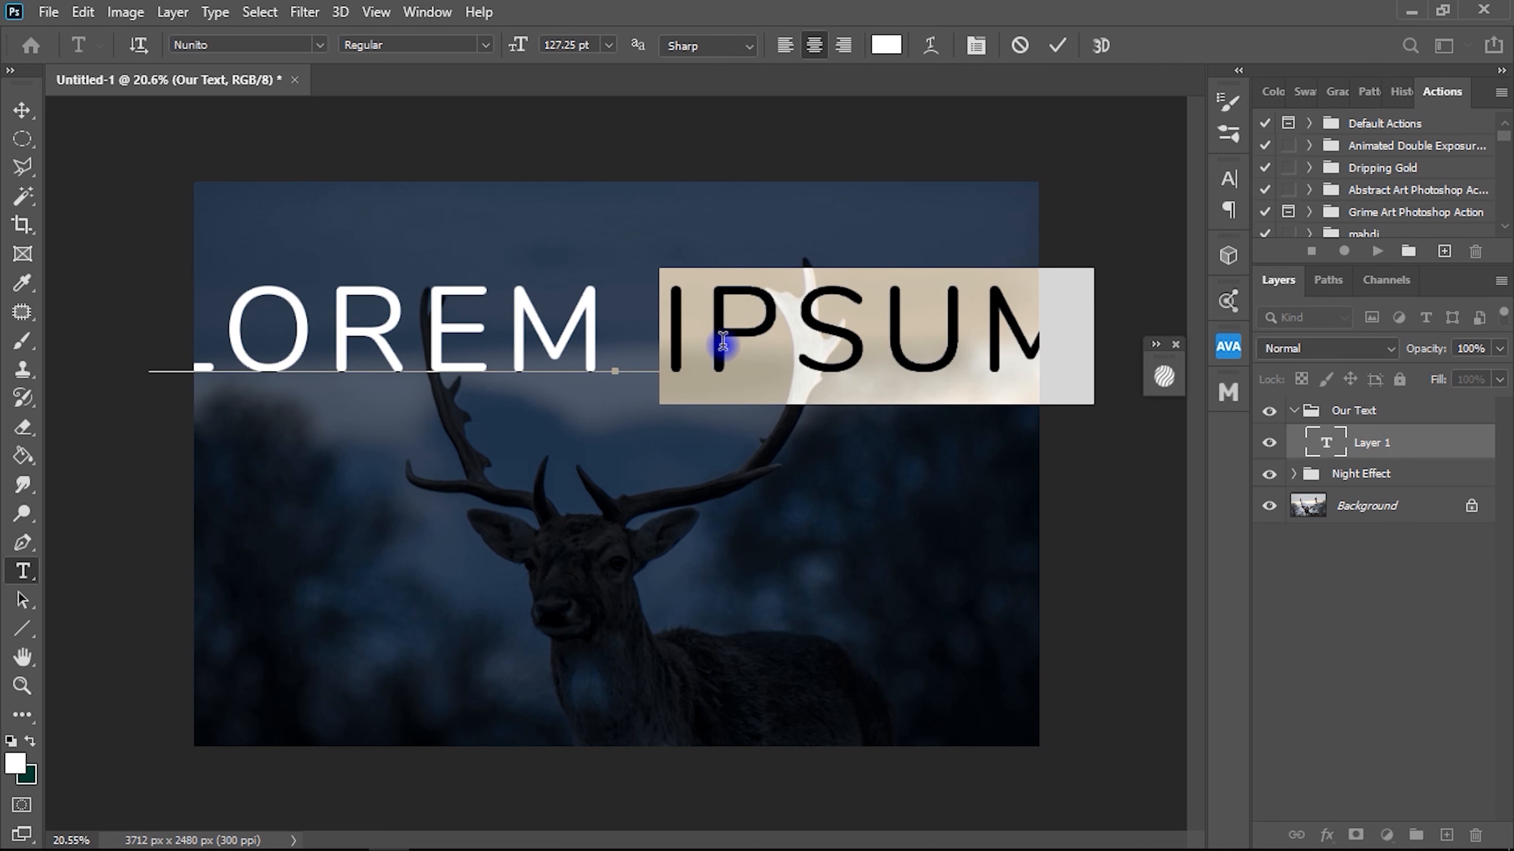
# Set the placeholder text's colour to white (#ffffff) in the character settings.
pyautogui.click(976, 46)
pyautogui.click(1023, 211)
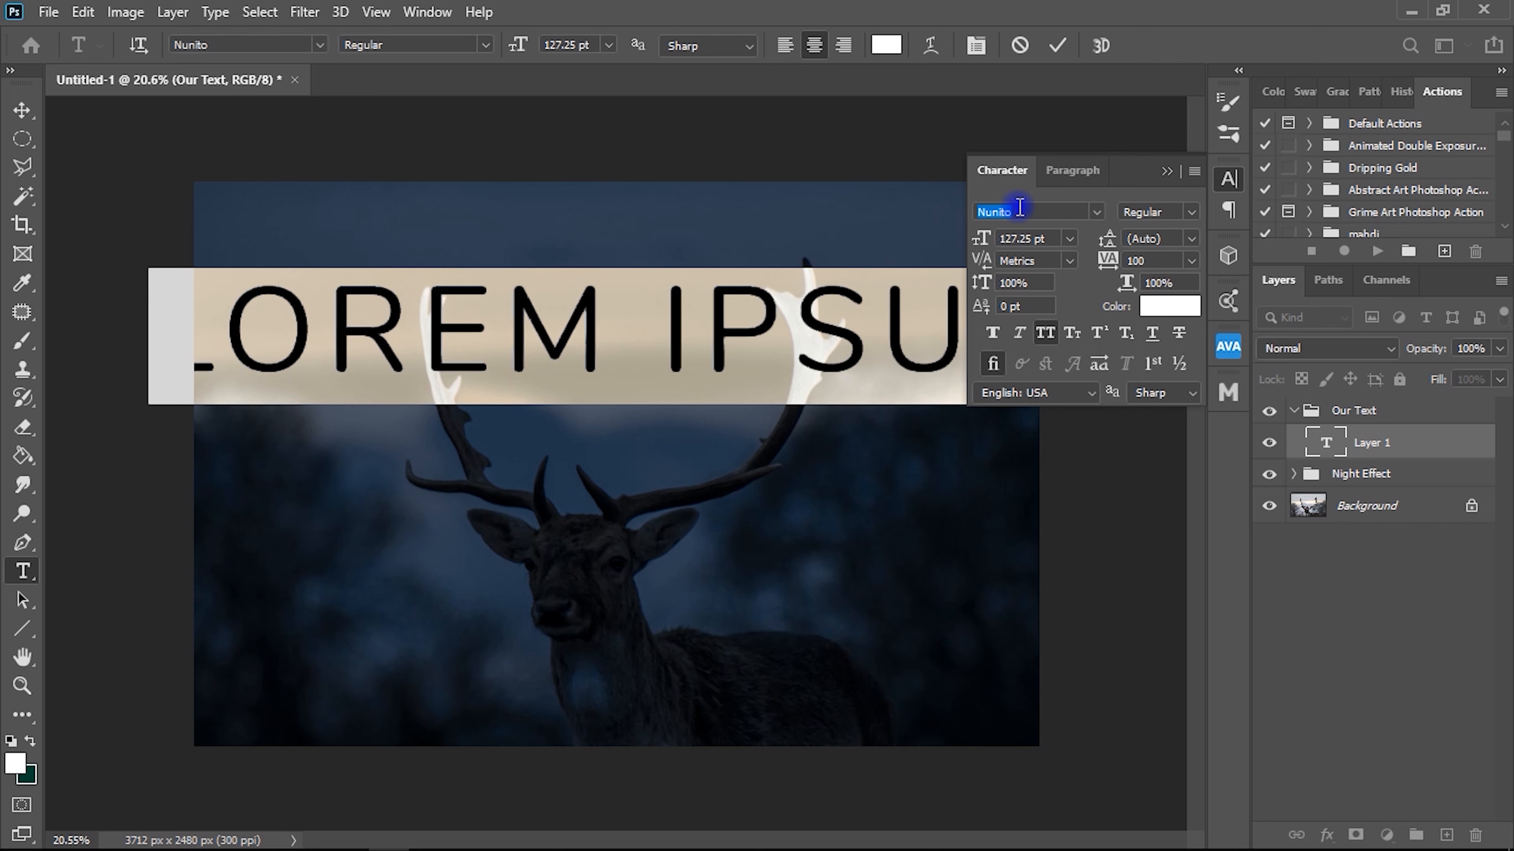
pyautogui.click(1165, 309)
pyautogui.moveTo(988, 324)
pyautogui.mouseDown()
pyautogui.moveTo(825, 260)
pyautogui.moveTo(793, 210)
pyautogui.mouseUp()
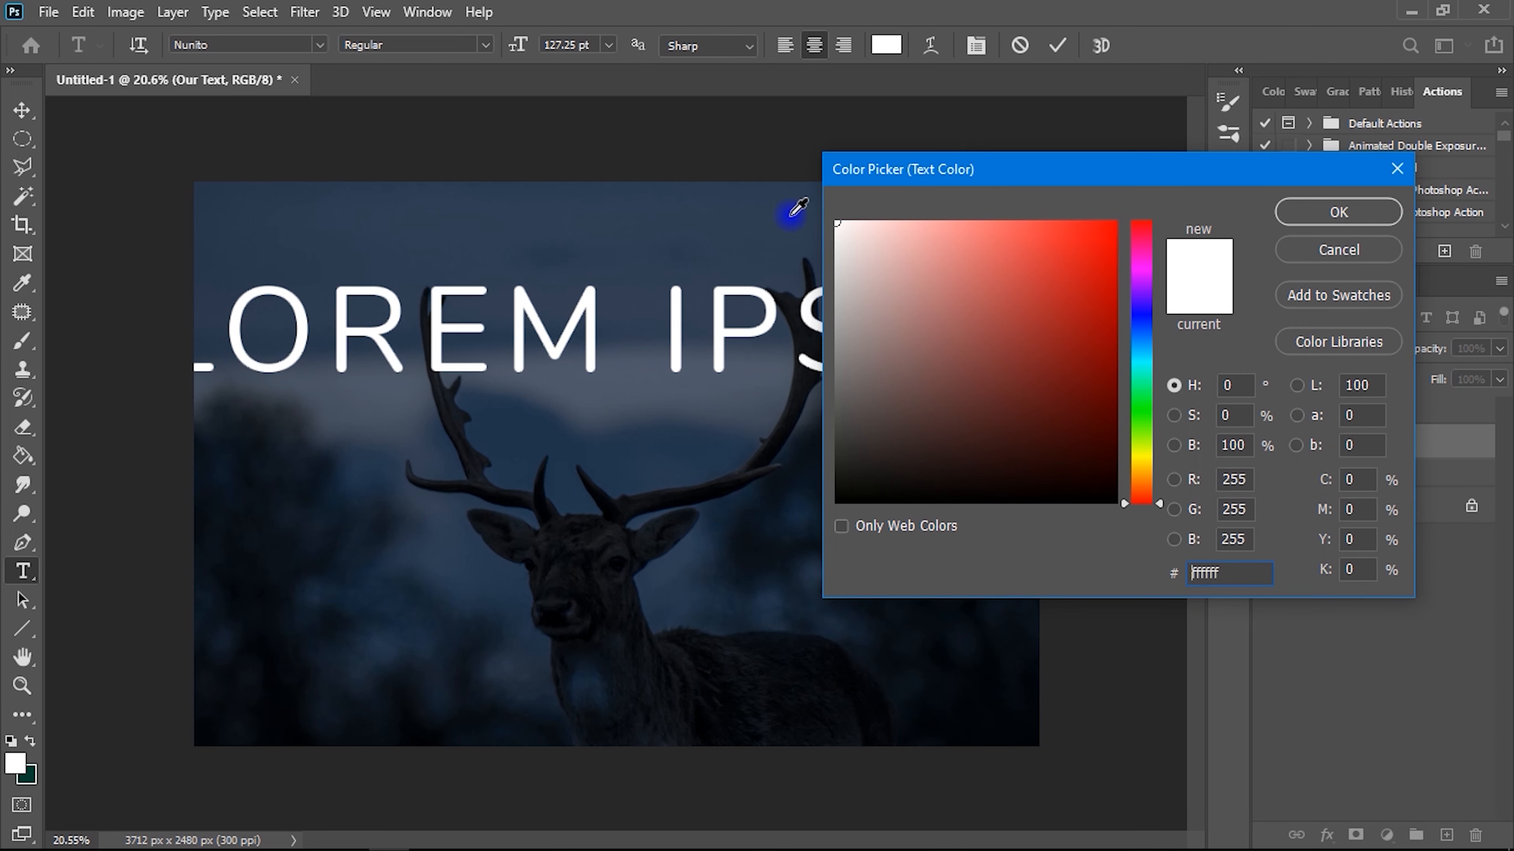
pyautogui.click(1341, 215)
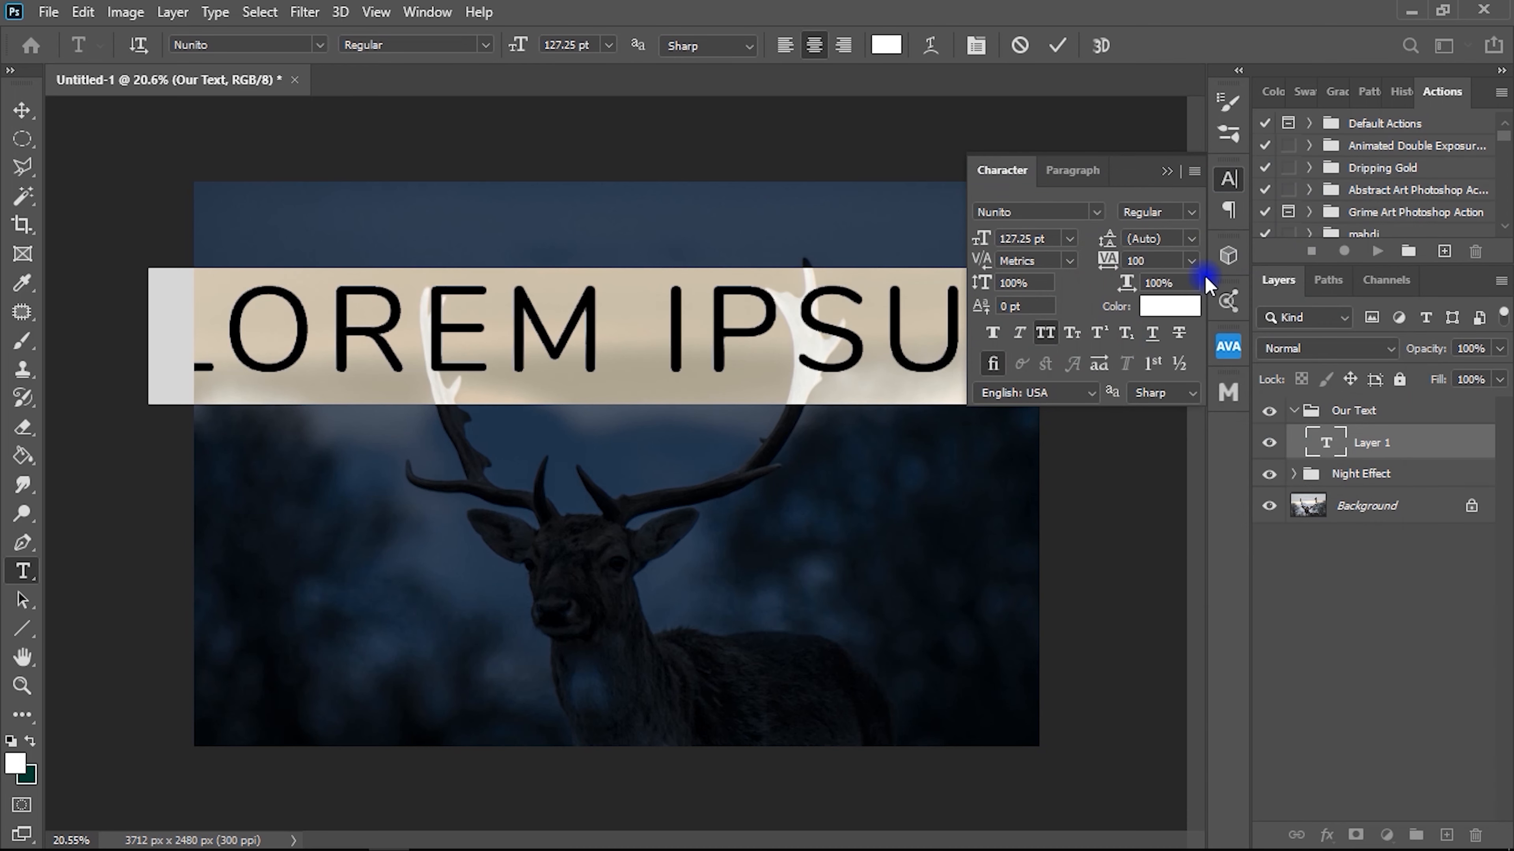
pyautogui.click(1167, 176)
# Replace the whole placeholder text with "DREAM".
pyautogui.click(749, 367)
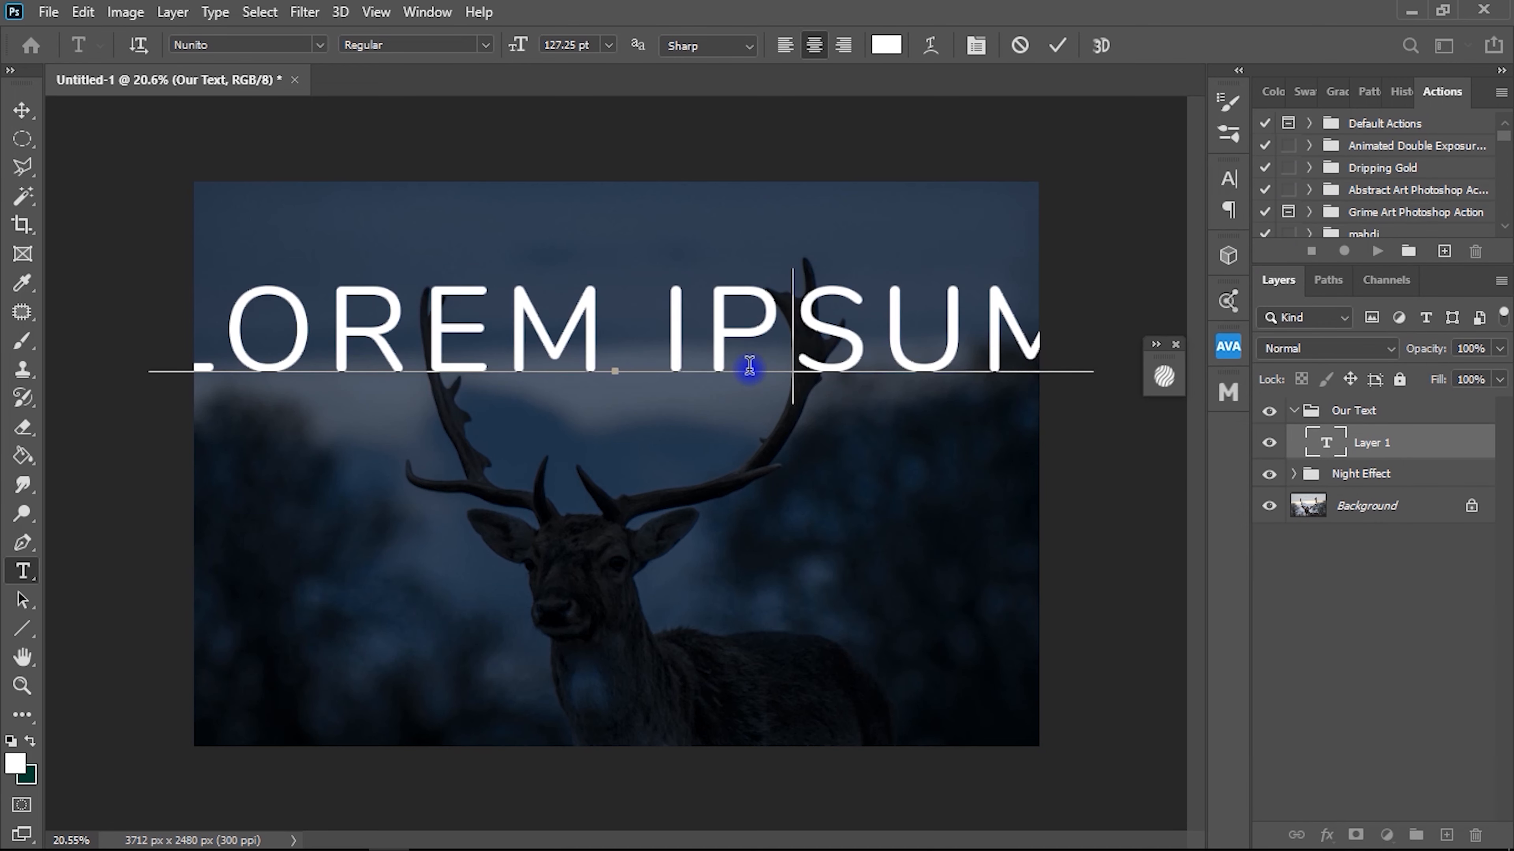
pyautogui.tripleClick(748, 354)
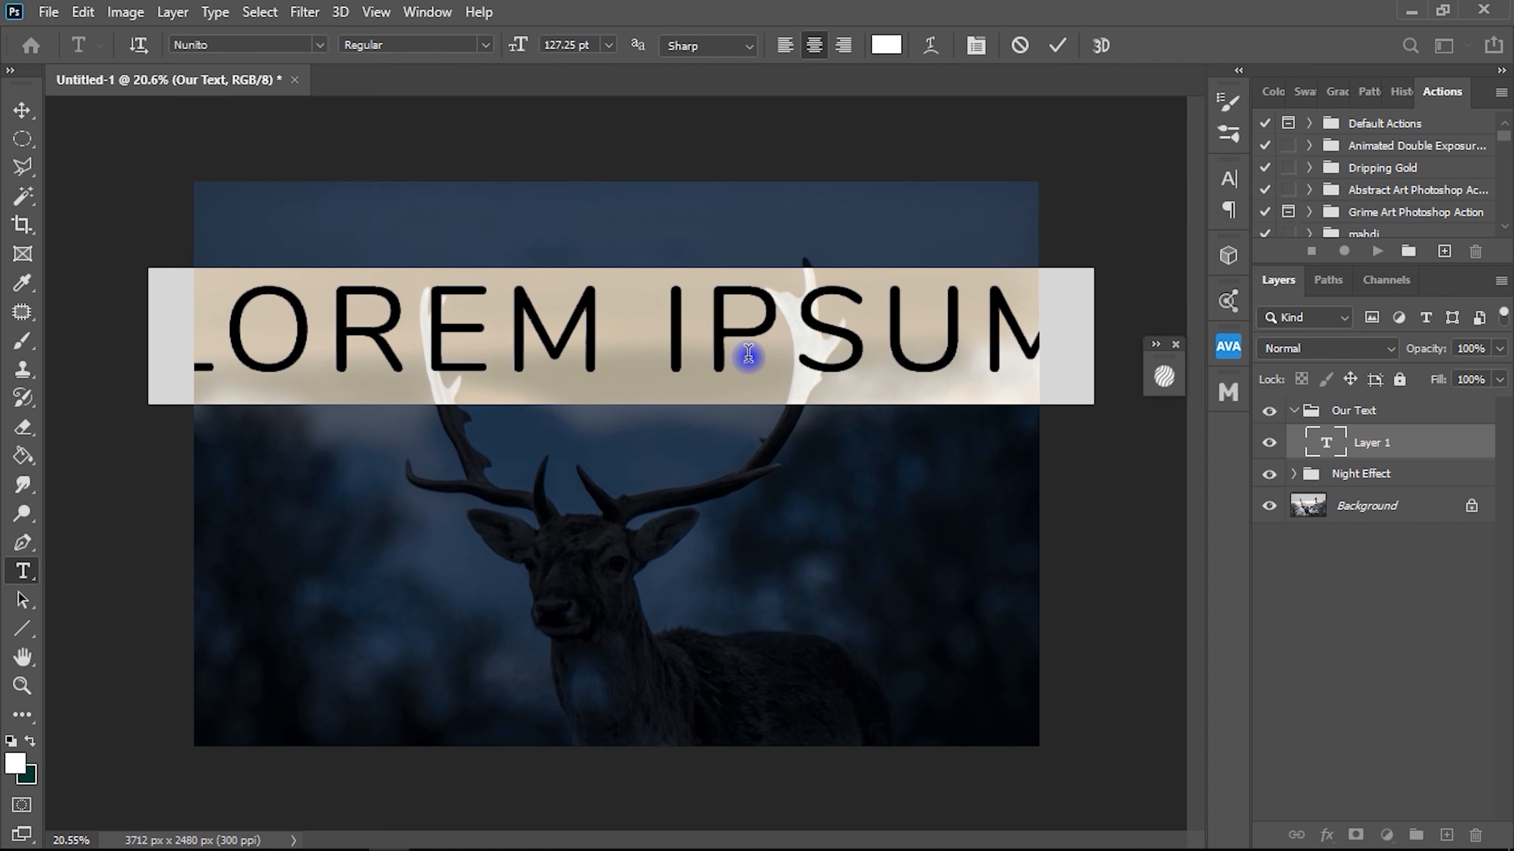
pyautogui.write('DR')
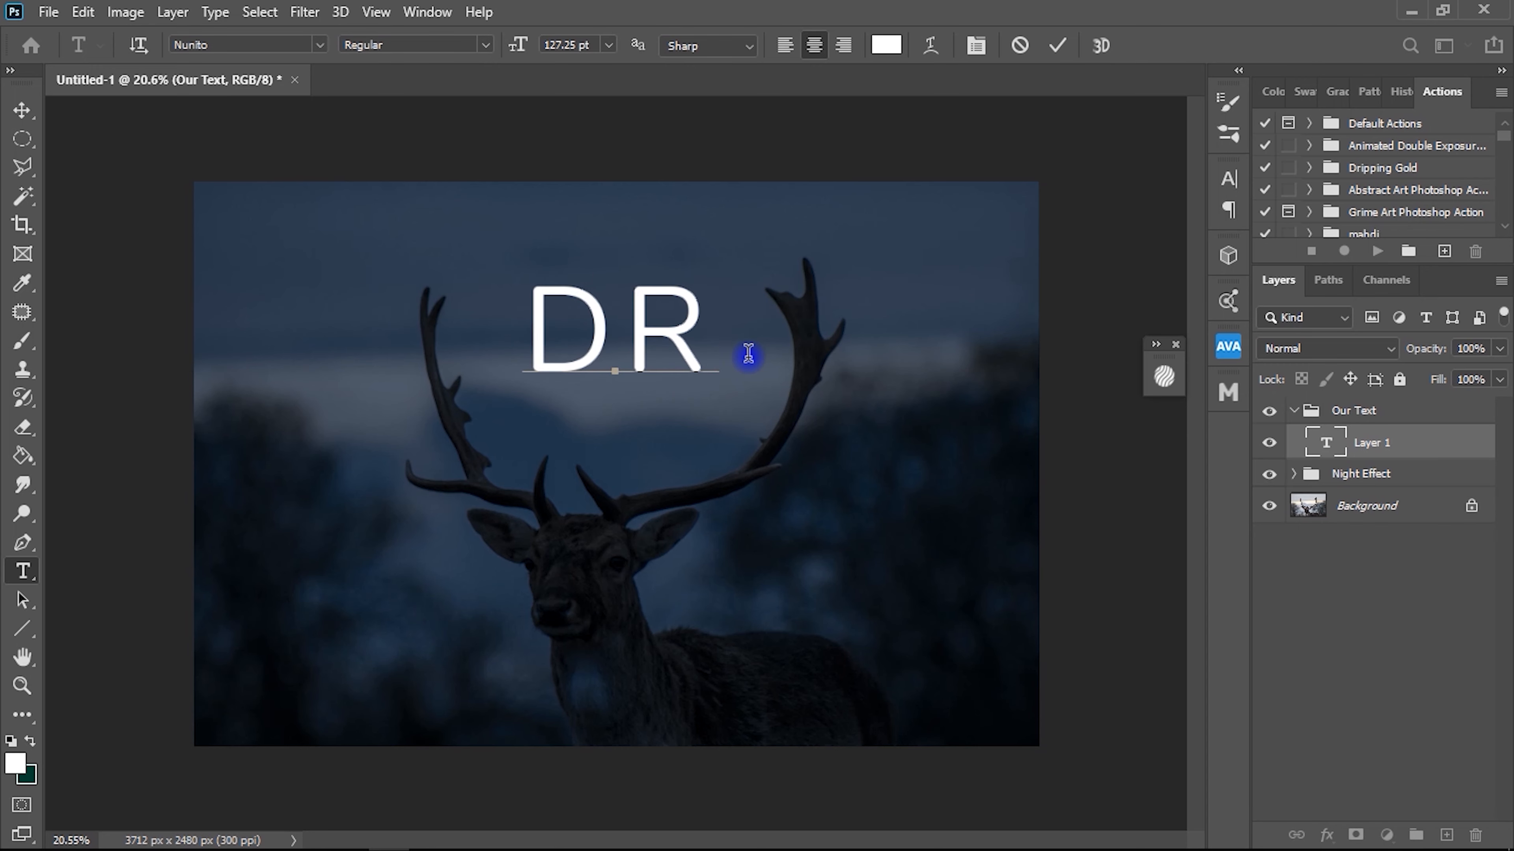
pyautogui.write('EAM')
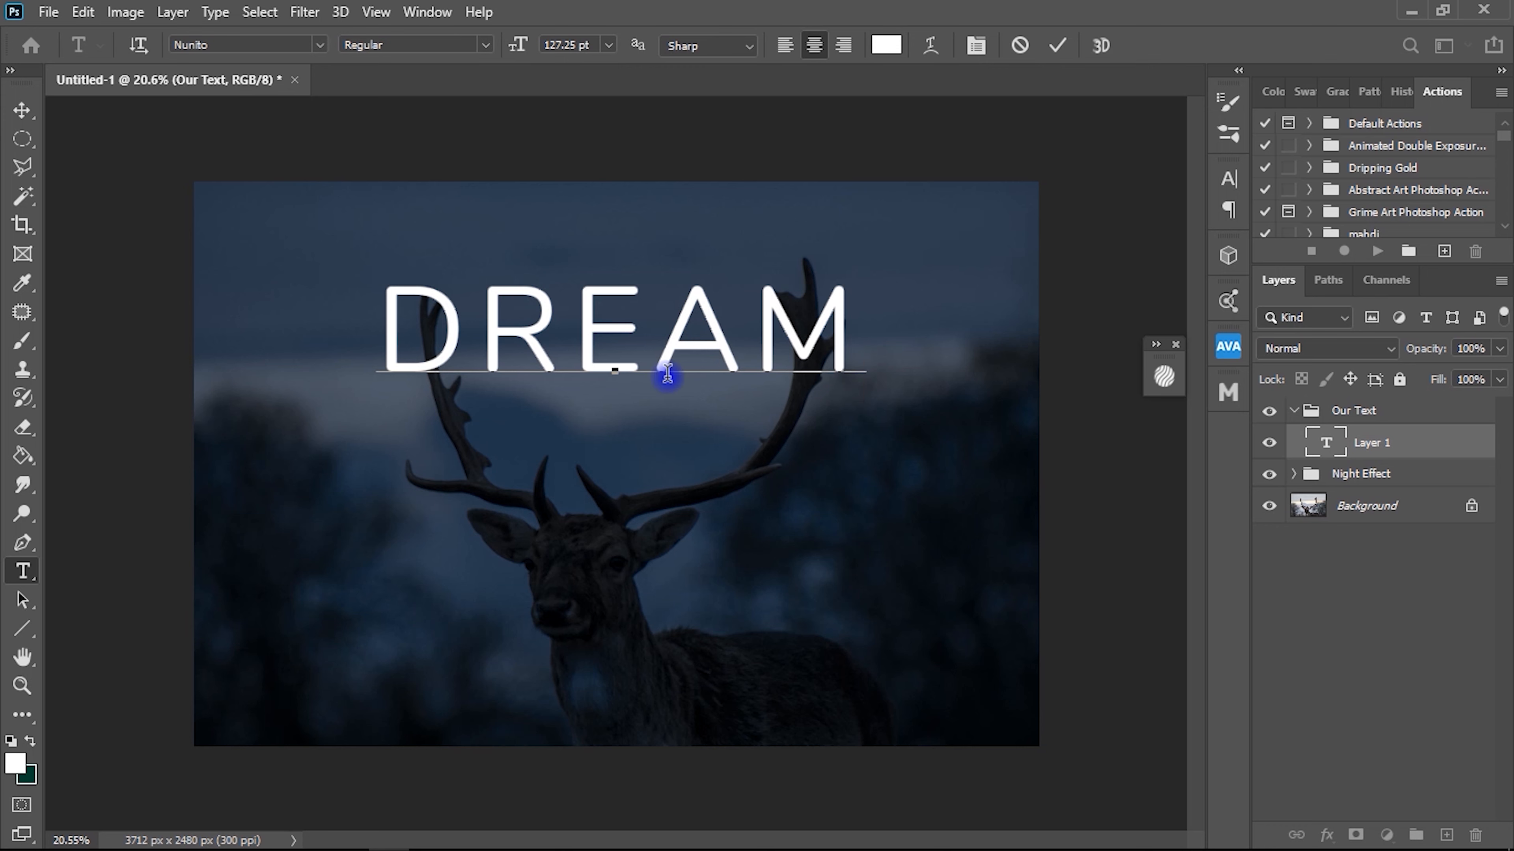
# Move the DREAM text slightly down and nudge it sideways to centre it between the antlers.
pyautogui.click(21, 111)
pyautogui.click(617, 314)
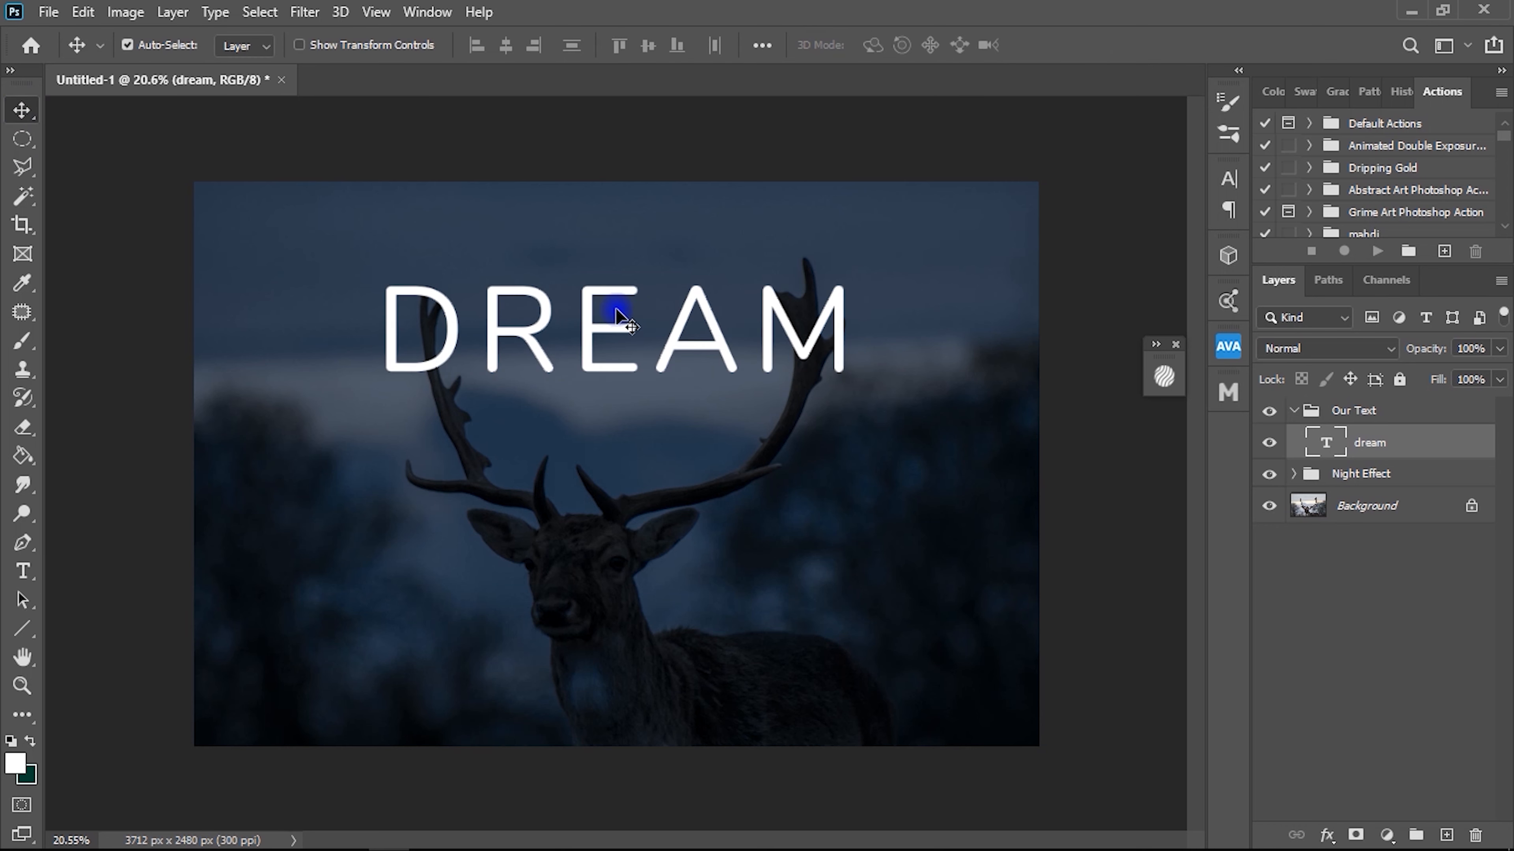
pyautogui.moveTo(629, 330)
pyautogui.mouseDown()
pyautogui.moveTo(644, 348)
pyautogui.moveTo(622, 344)
pyautogui.mouseUp()
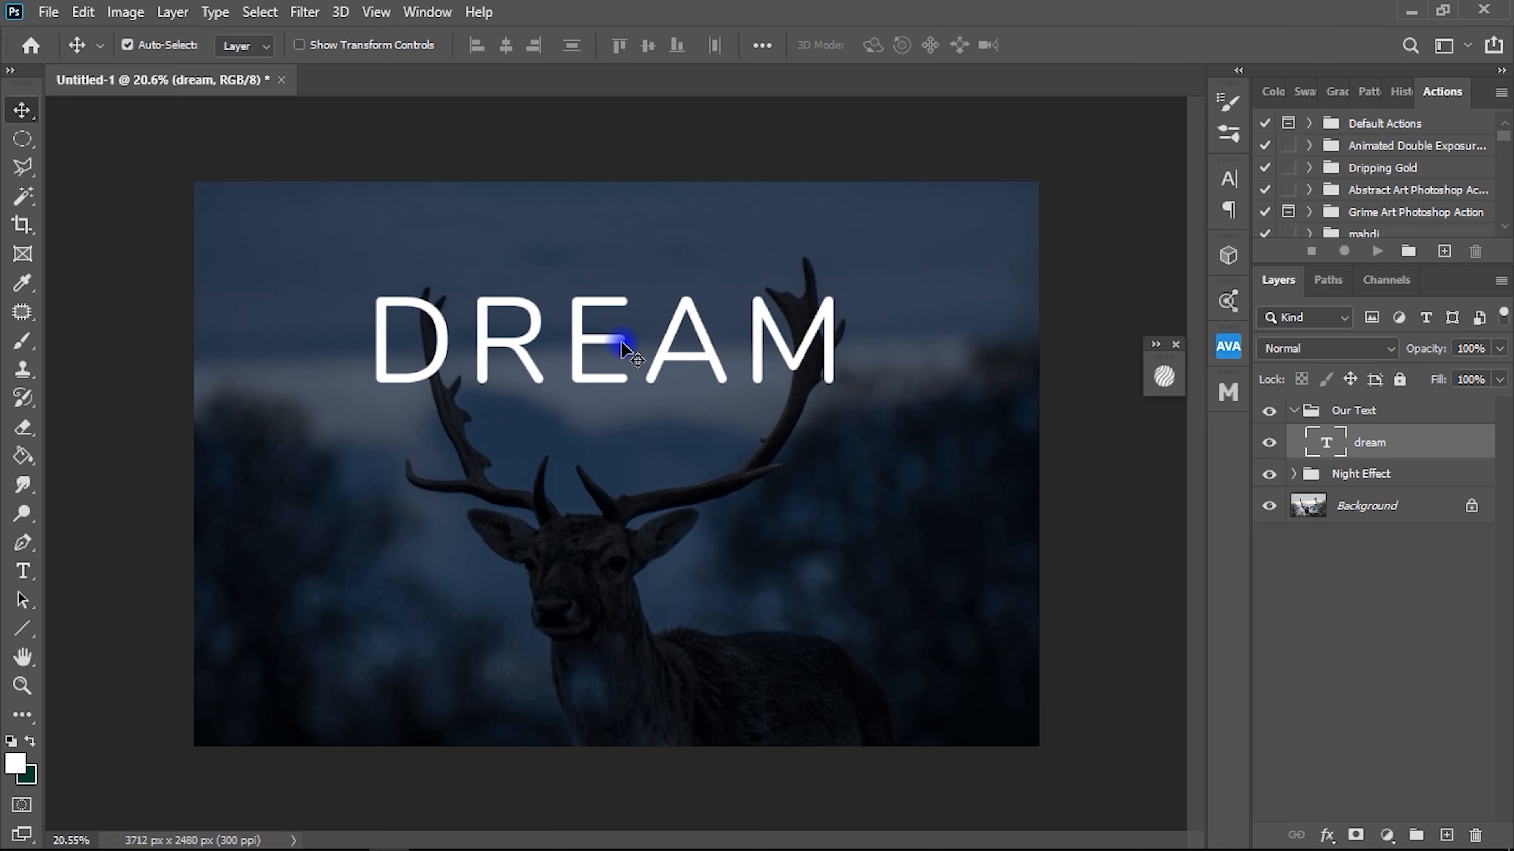
pyautogui.hotkey('shift', 'Right')
pyautogui.hotkey('shift', 'Right')
pyautogui.hotkey('shift', 'Right')
pyautogui.hotkey('shift', 'Right')
pyautogui.hotkey('shift', 'Right')
pyautogui.hotkey('shift', 'Right')
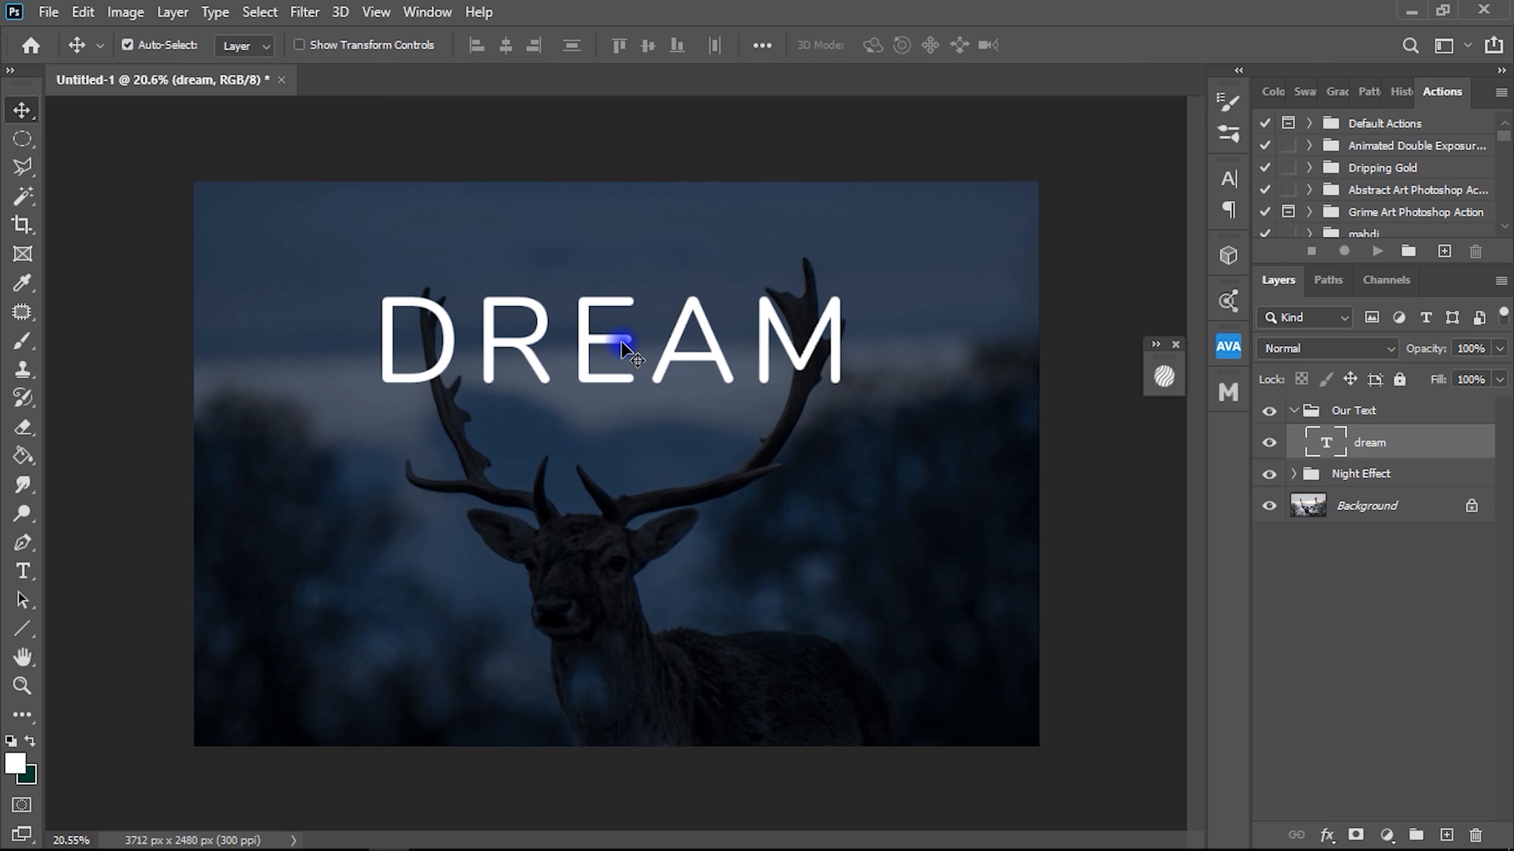
pyautogui.hotkey('shift', 'Right')
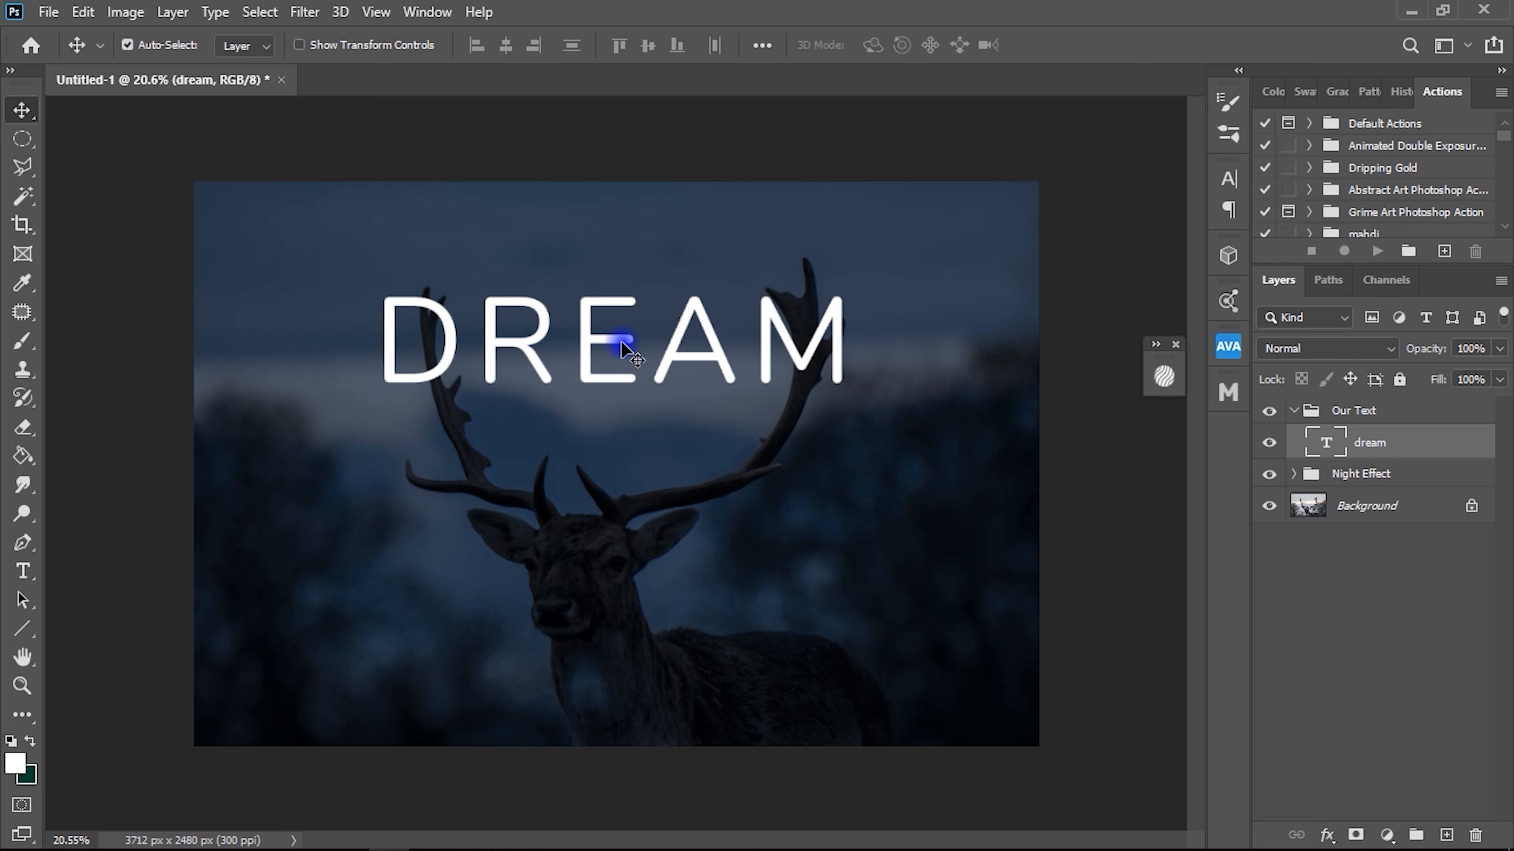
# Add a layer mask to the DREAM text layer and lower the layer's opacity to 17%.
pyautogui.click(1356, 834)
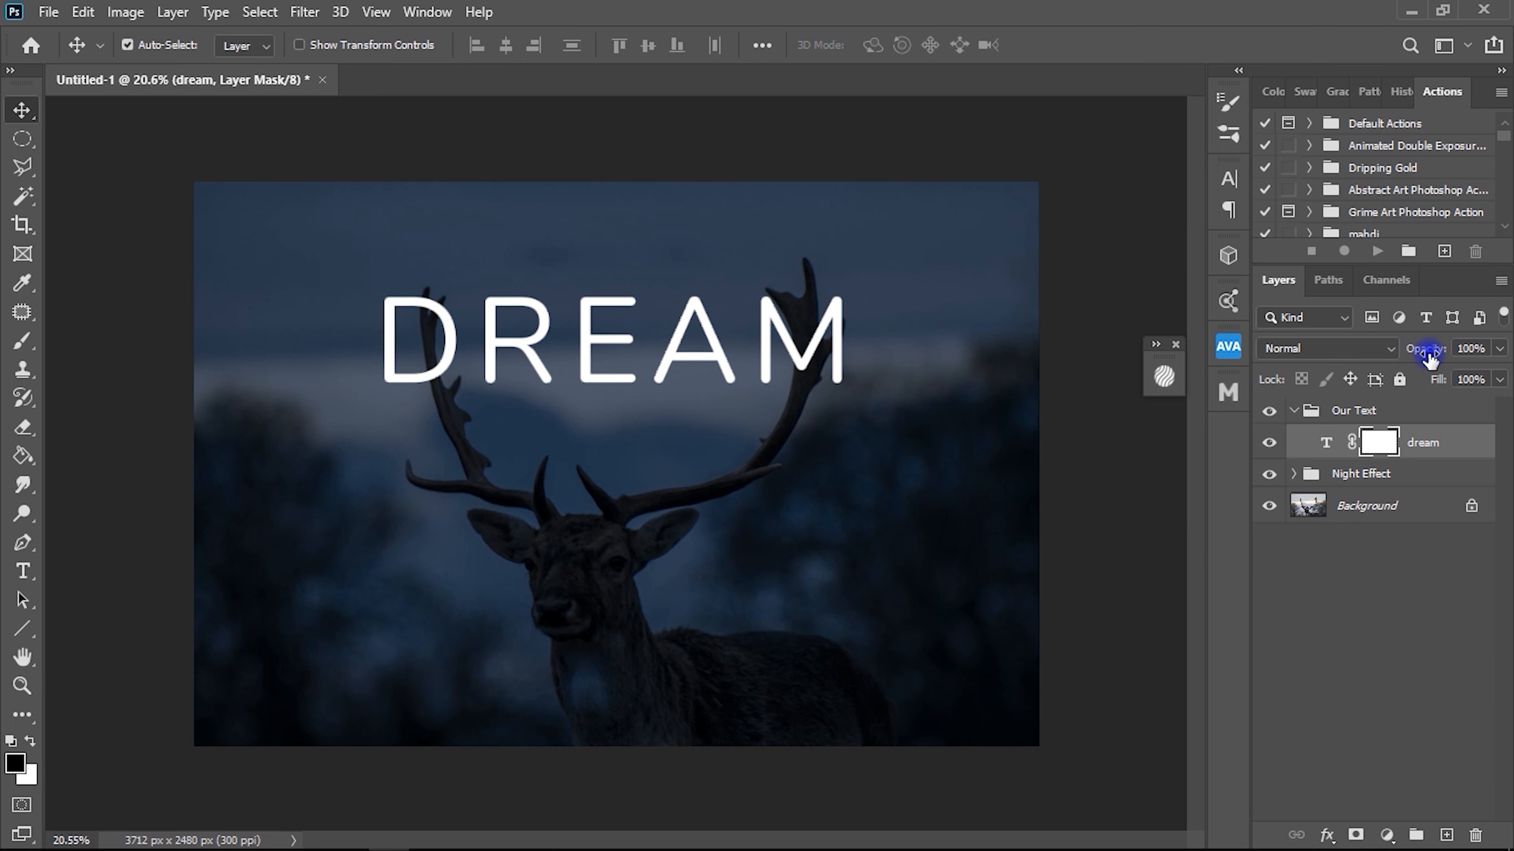
pyautogui.moveTo(1432, 350); pyautogui.dragTo(1340, 364)
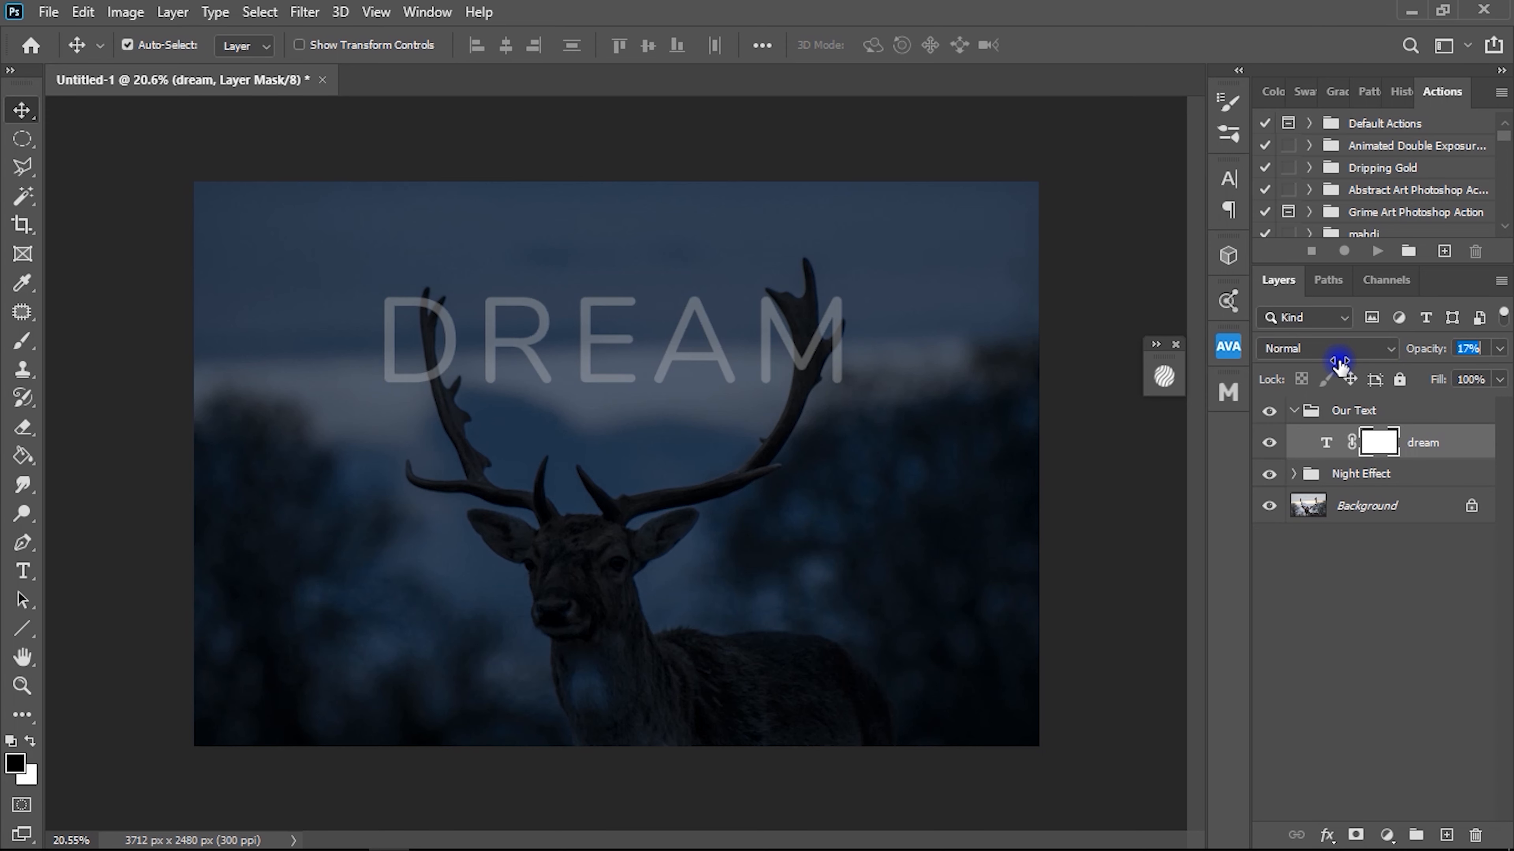
# Select the DREAM layer's mask and choose the Hard Round brush from the General Brushes for painting on it.
pyautogui.click(412, 383)
pyautogui.scroll(2, 426, 341)
pyautogui.scroll(5, 362, 244)
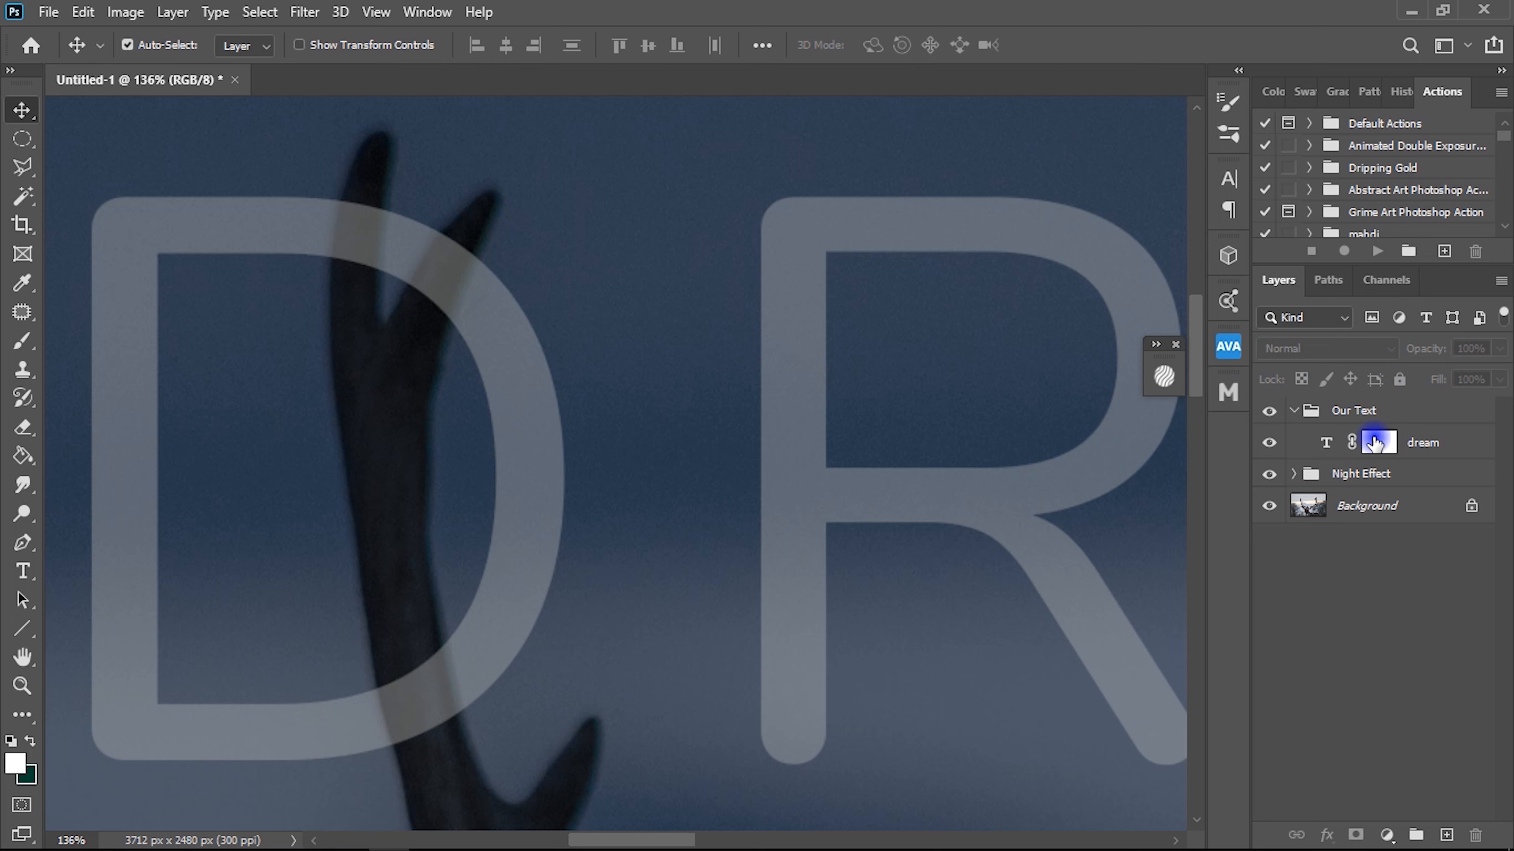
pyautogui.click(1375, 445)
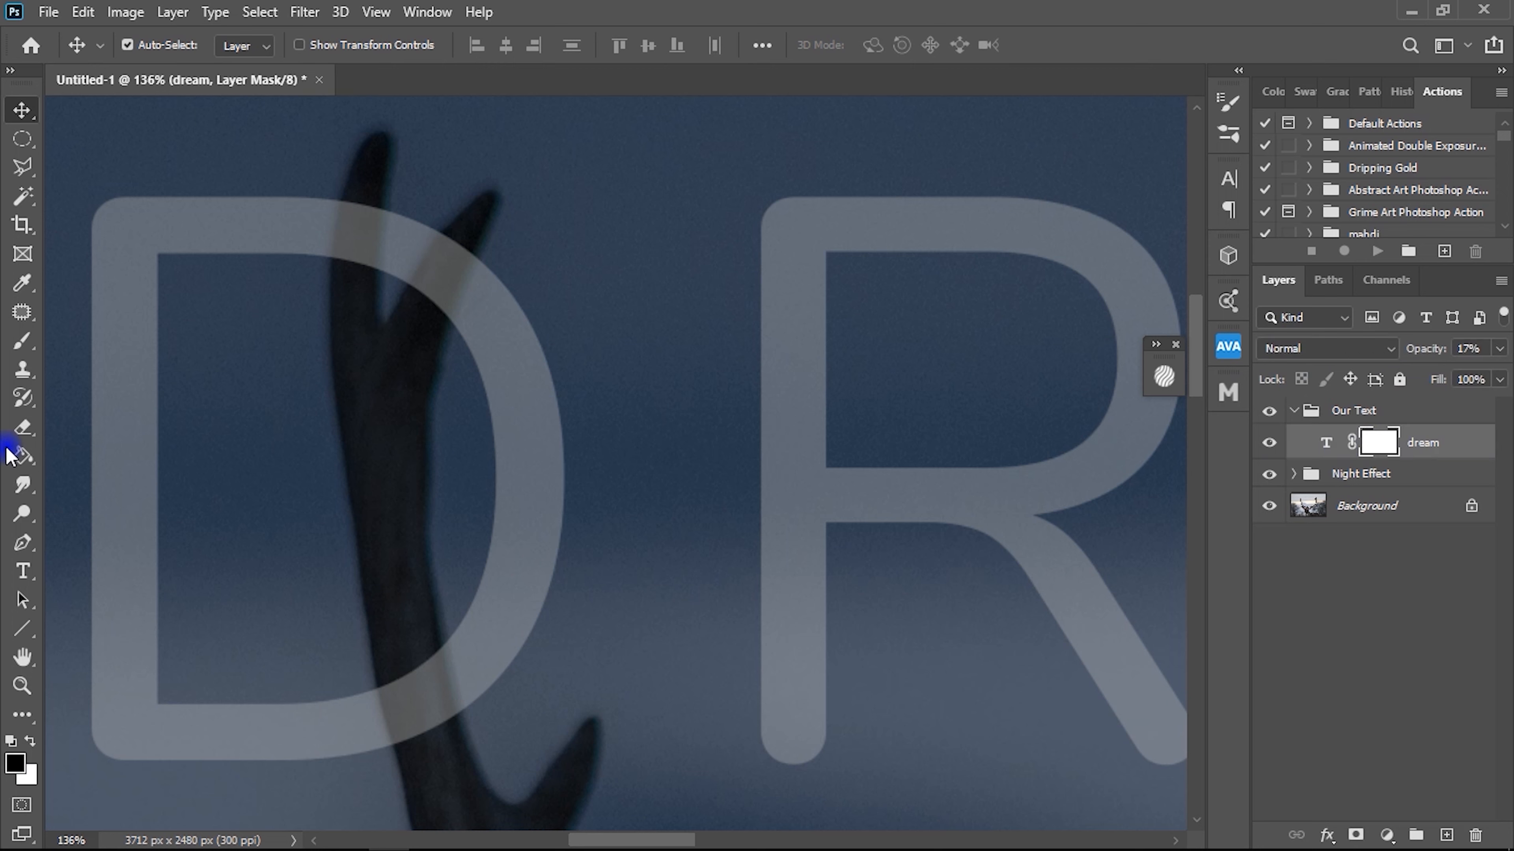
pyautogui.click(24, 345)
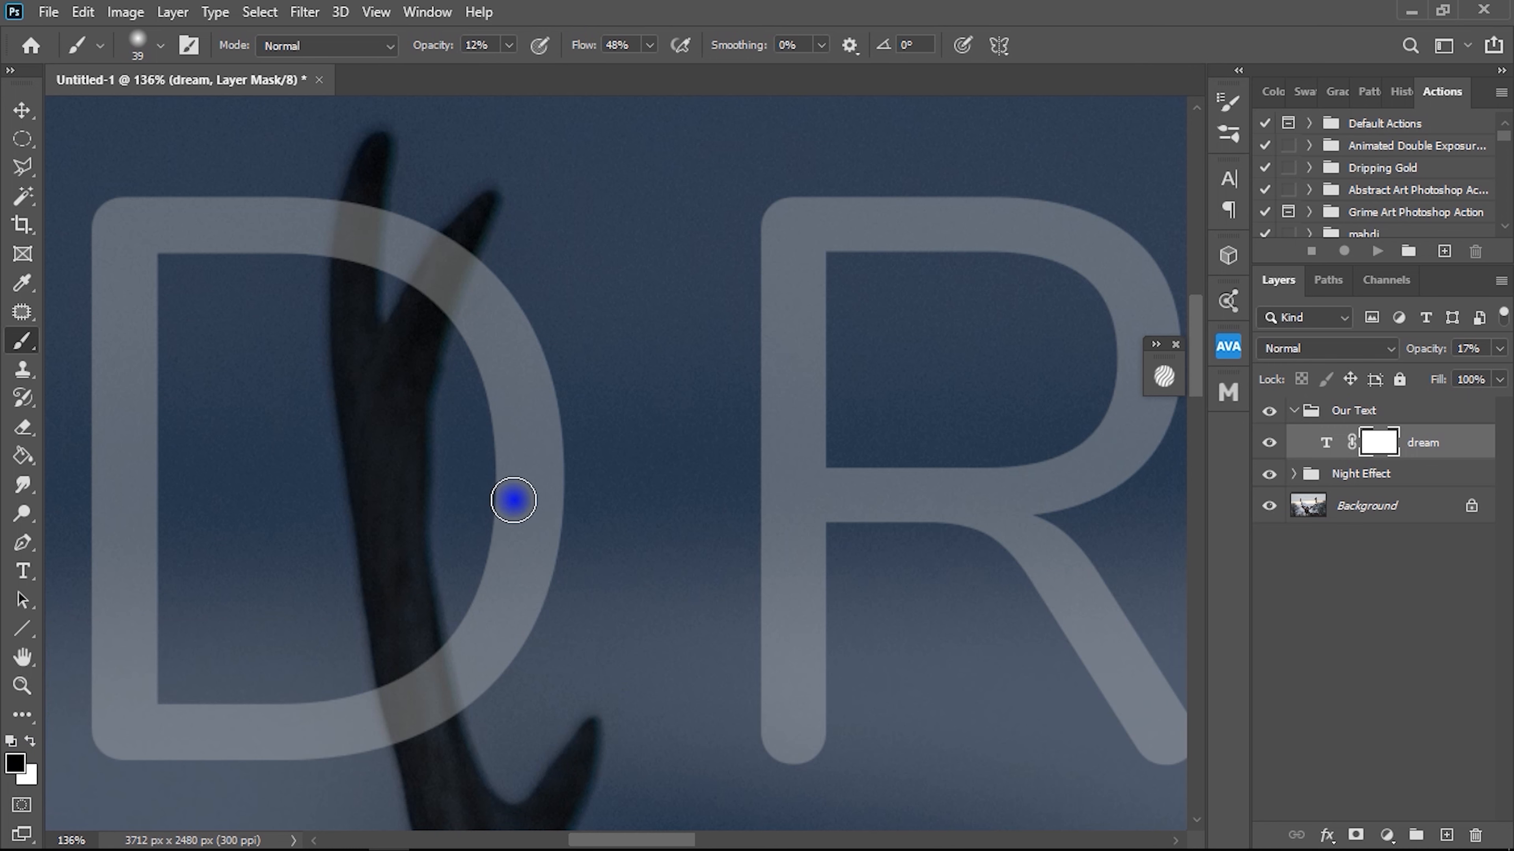
pyautogui.rightClick(512, 502)
pyautogui.click(828, 560)
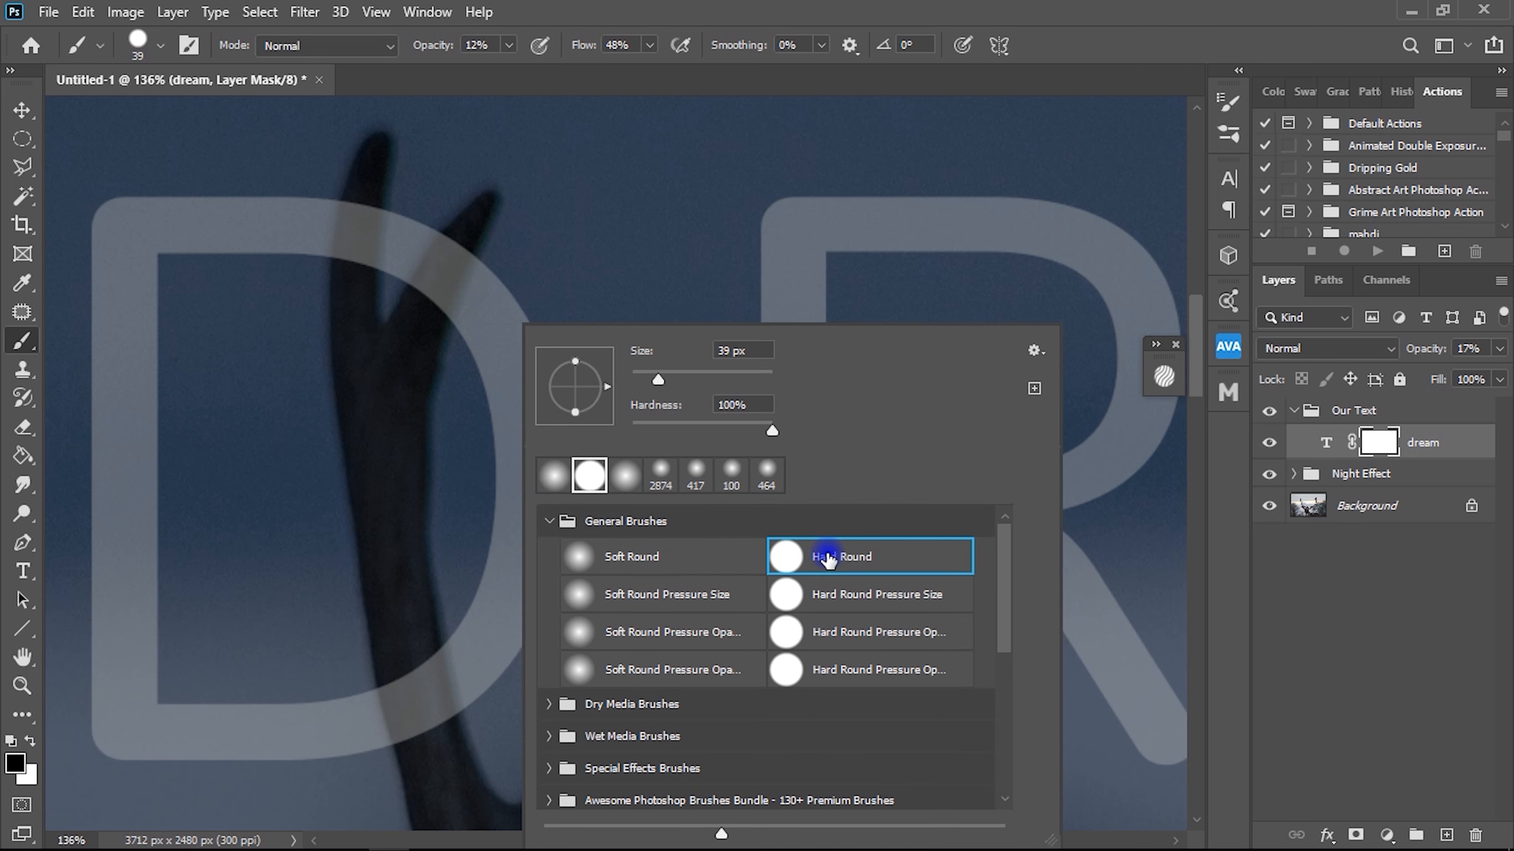
# Set the brush to 100% opacity, 100% flow and a size of 18 px.
pyautogui.click(492, 46)
pyautogui.moveTo(430, 47); pyautogui.dragTo(713, 51)
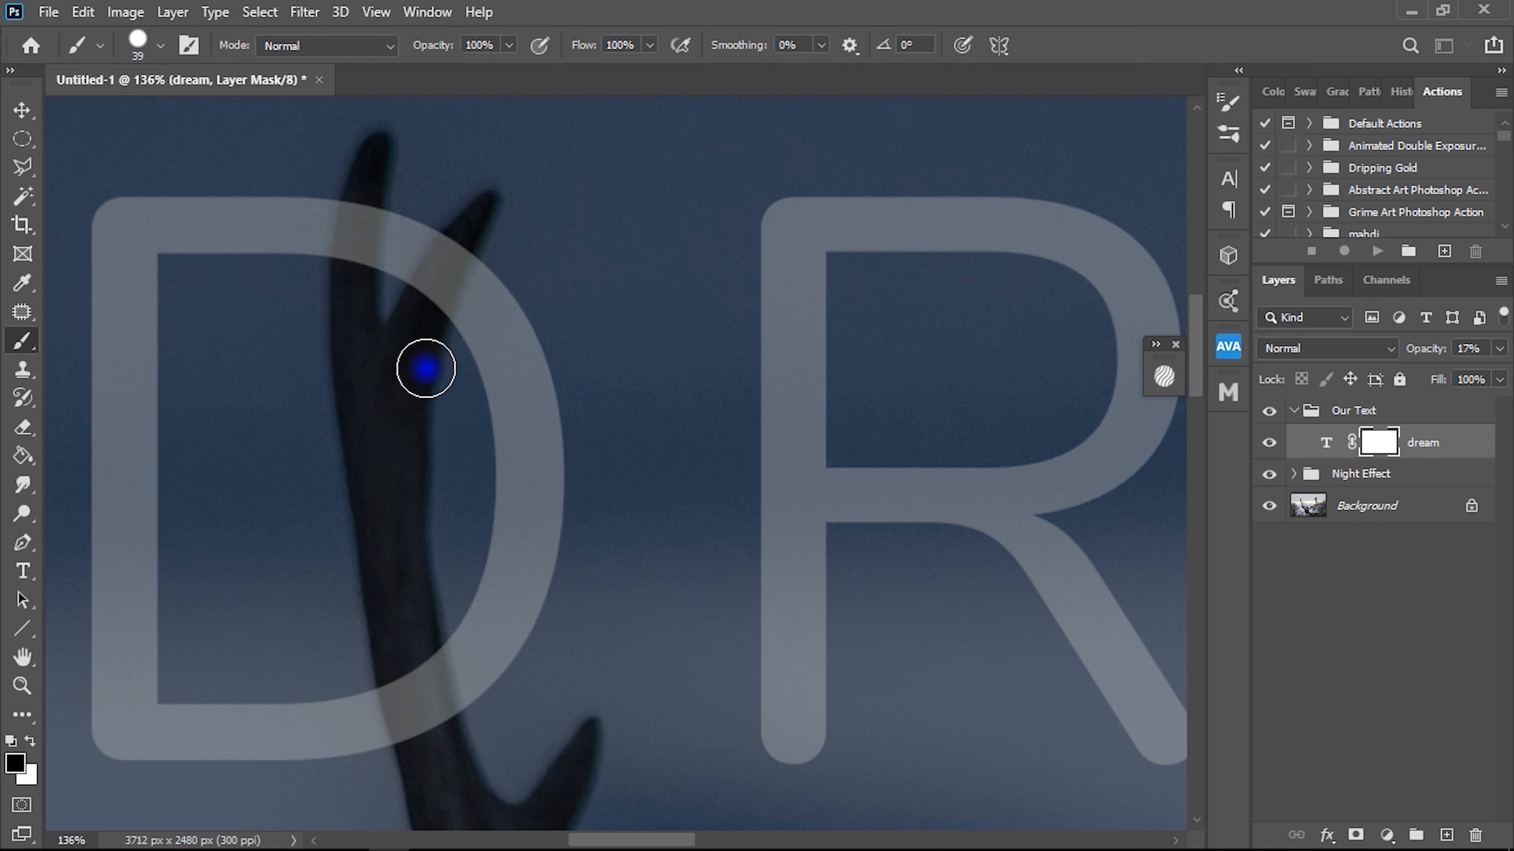
pyautogui.rightClick(383, 419)
pyautogui.moveTo(517, 379); pyautogui.dragTo(513, 380)
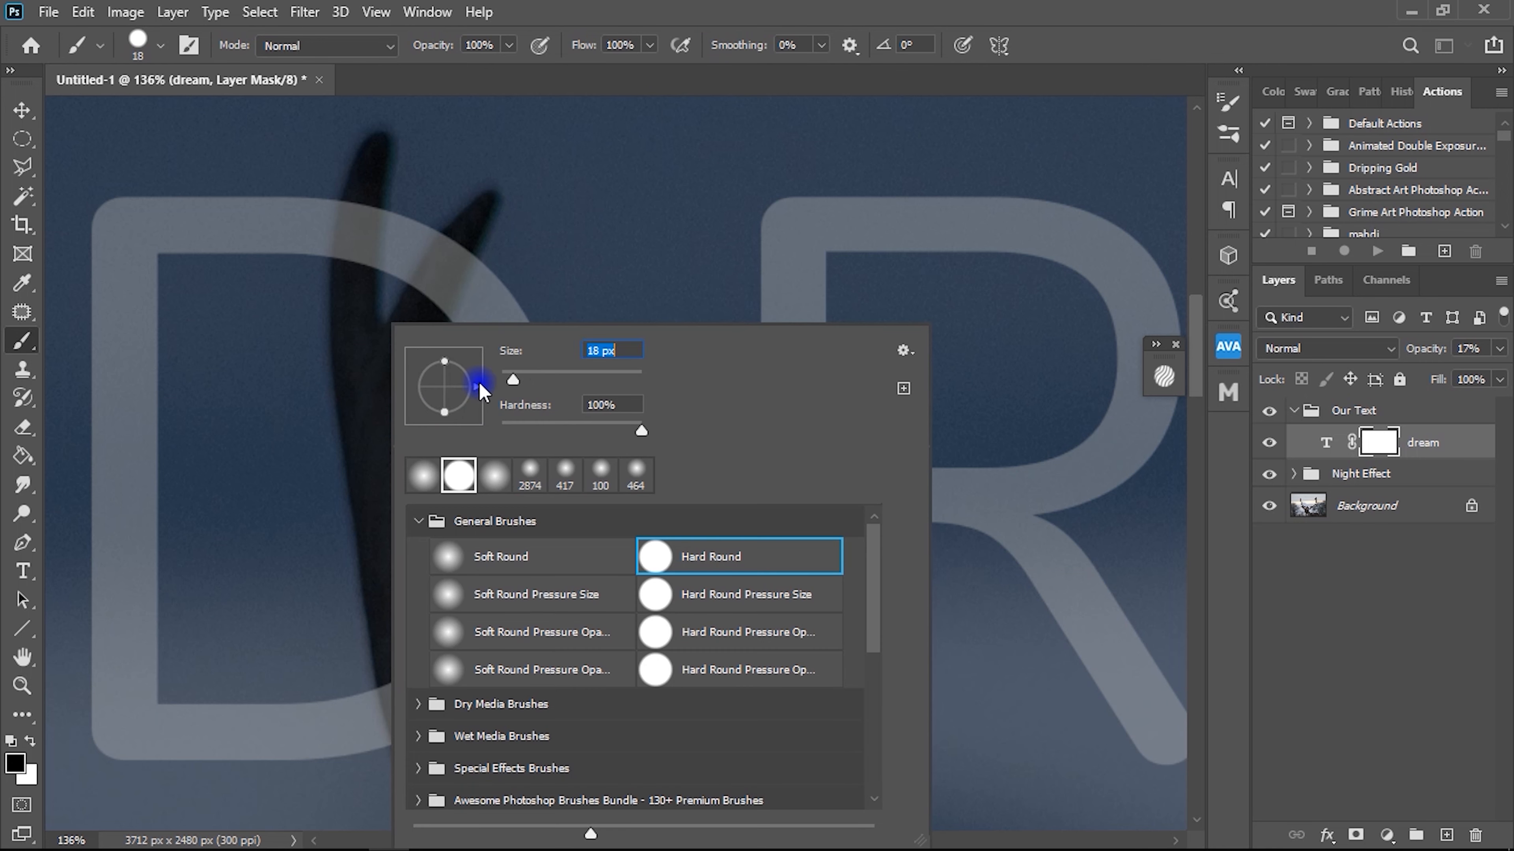
pyautogui.click(374, 400)
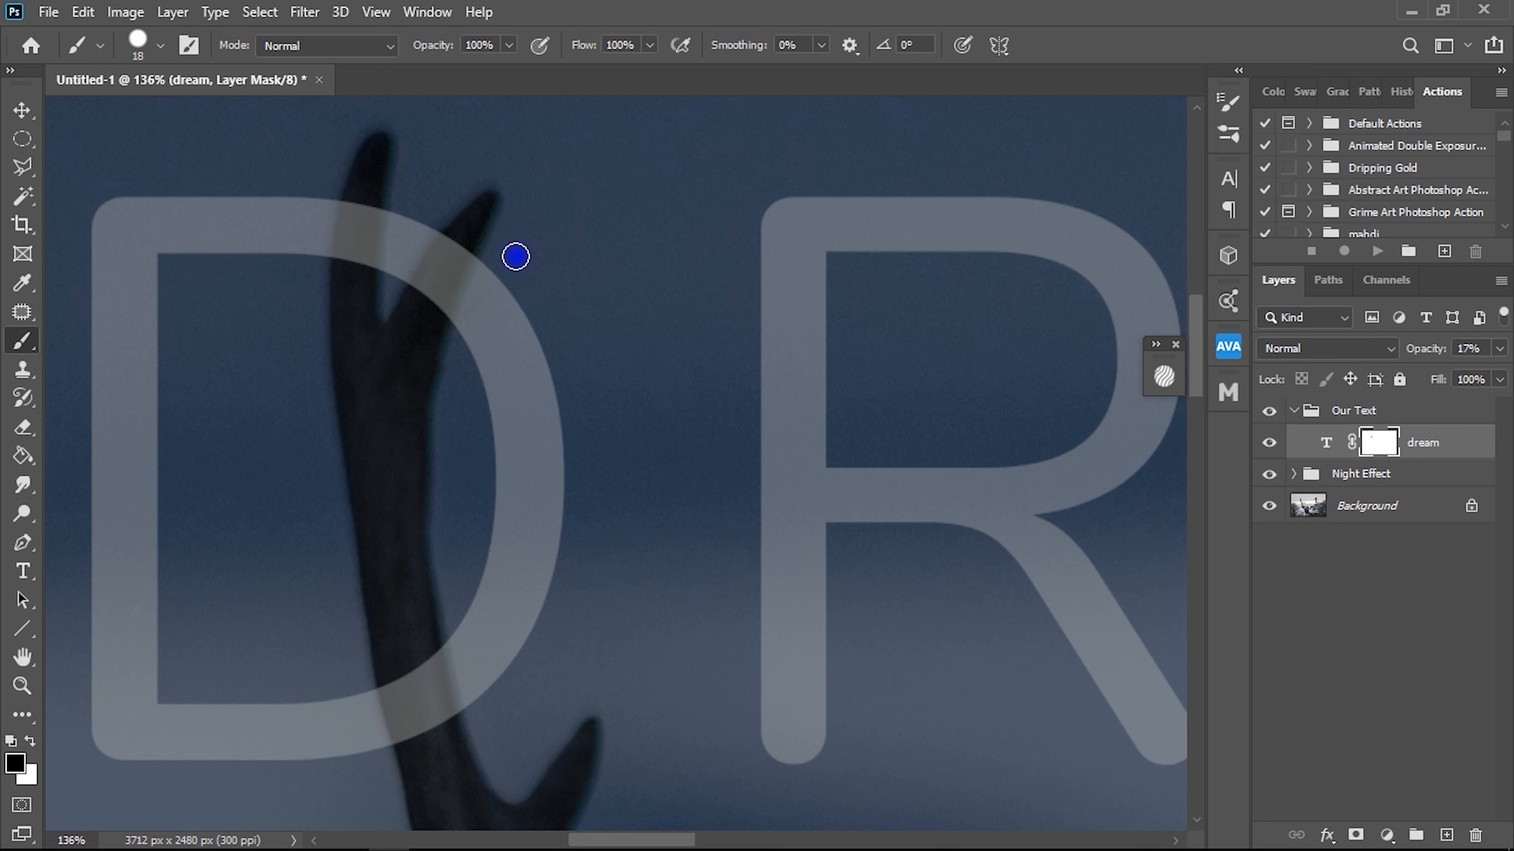
# Paint black on the text mask wherever the left antler crosses the letter D, so the antler passes in front.
pyautogui.moveTo(356, 282)
pyautogui.mouseDown()
pyautogui.moveTo(358, 208)
pyautogui.moveTo(351, 281)
pyautogui.moveTo(359, 195)
pyautogui.moveTo(348, 264)
pyautogui.moveTo(366, 253)
pyautogui.moveTo(371, 203)
pyautogui.moveTo(374, 329)
pyautogui.mouseUp()
pyautogui.moveTo(430, 270)
pyautogui.mouseDown()
pyautogui.moveTo(449, 241)
pyautogui.moveTo(433, 308)
pyautogui.mouseUp()
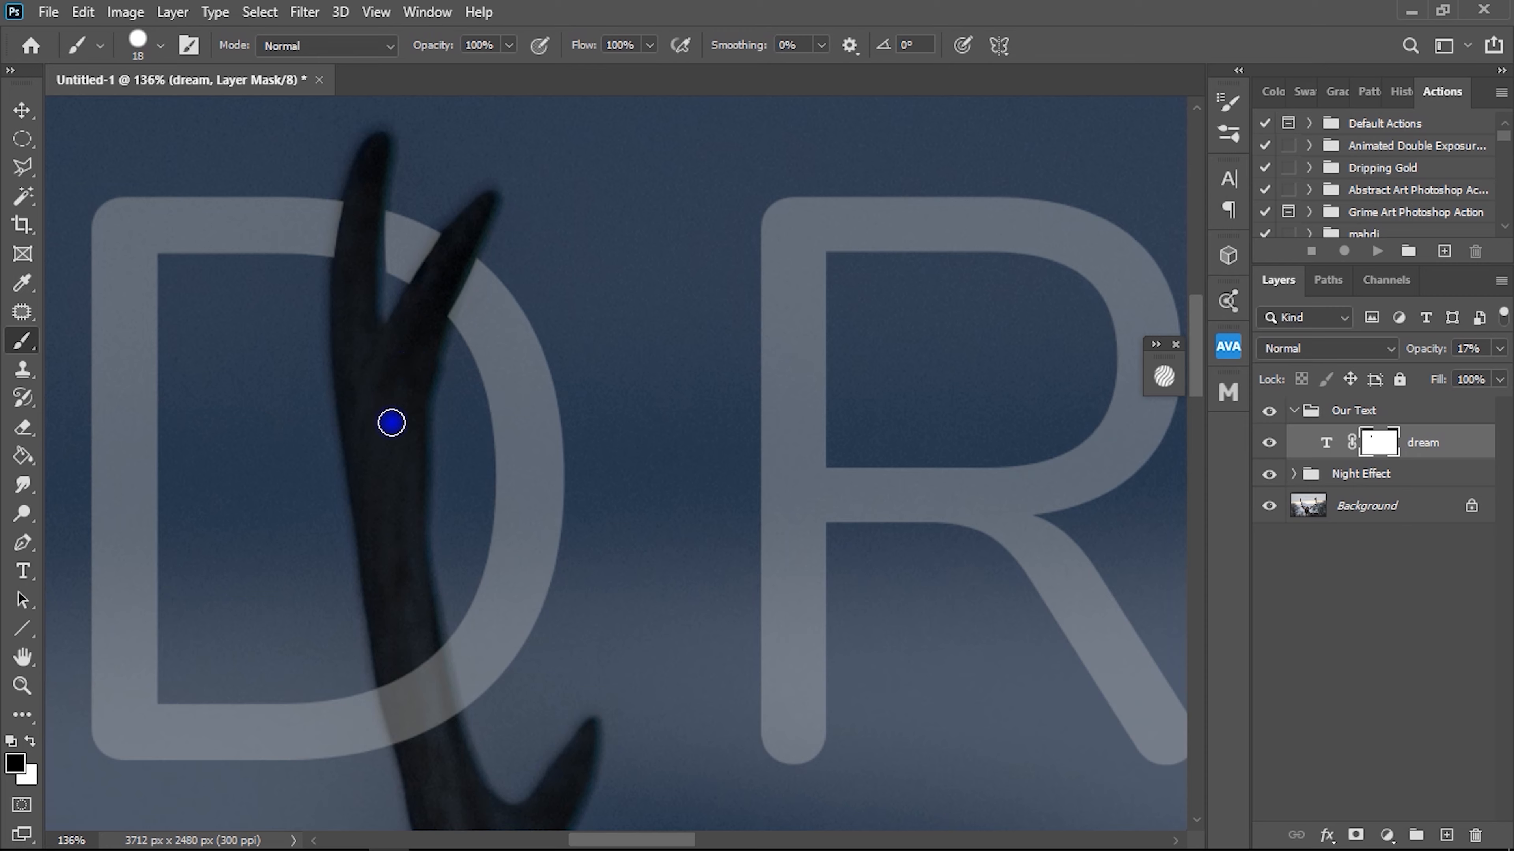
pyautogui.moveTo(391, 423); pyautogui.dragTo(375, 277)
pyautogui.moveTo(425, 494); pyautogui.dragTo(430, 659)
pyautogui.moveTo(383, 517); pyautogui.dragTo(408, 609)
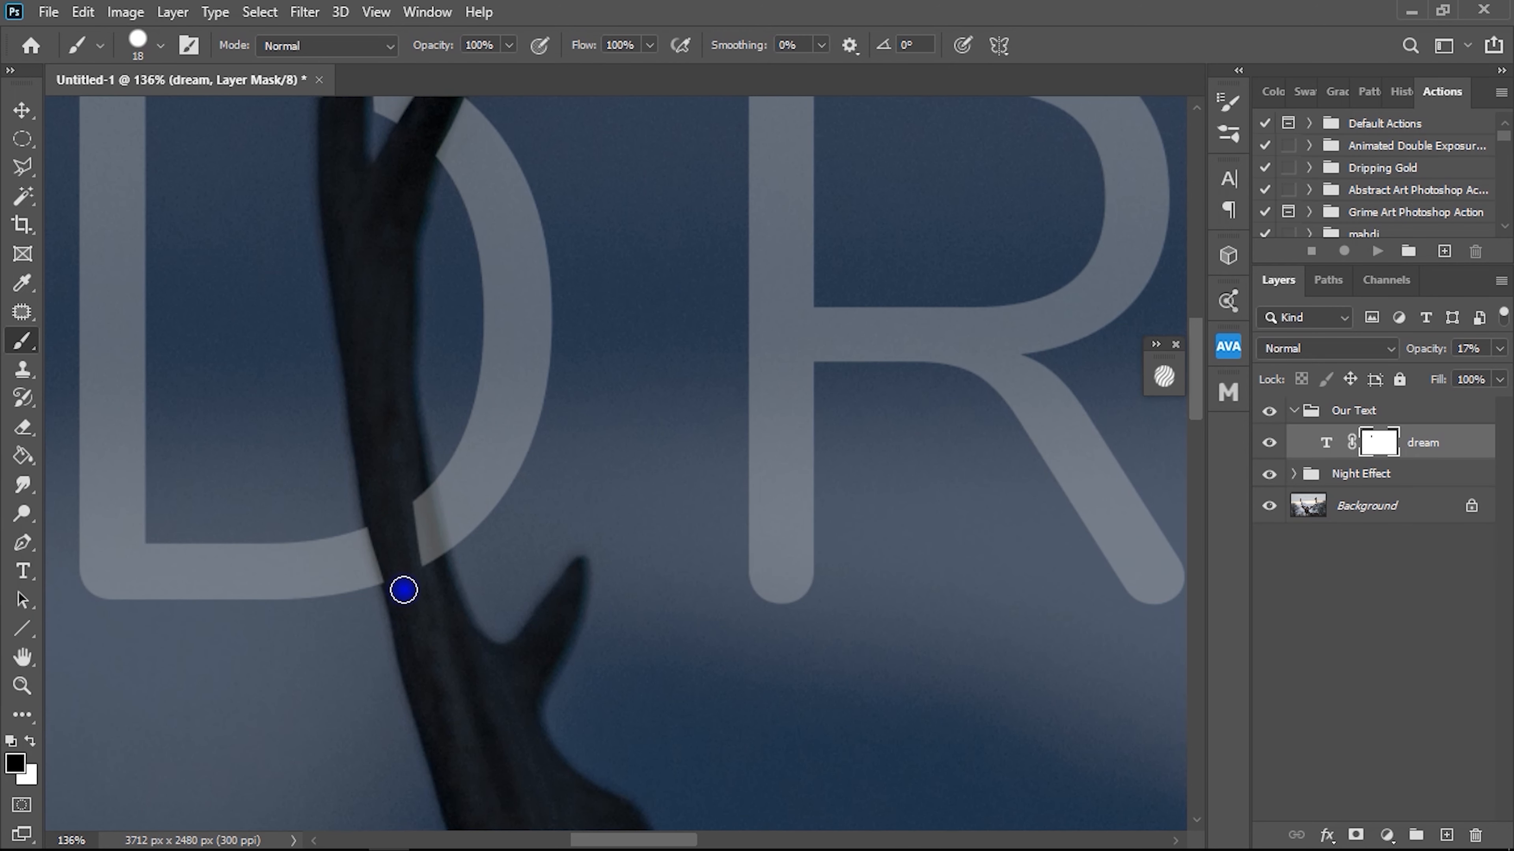
pyautogui.moveTo(409, 491); pyautogui.dragTo(435, 592)
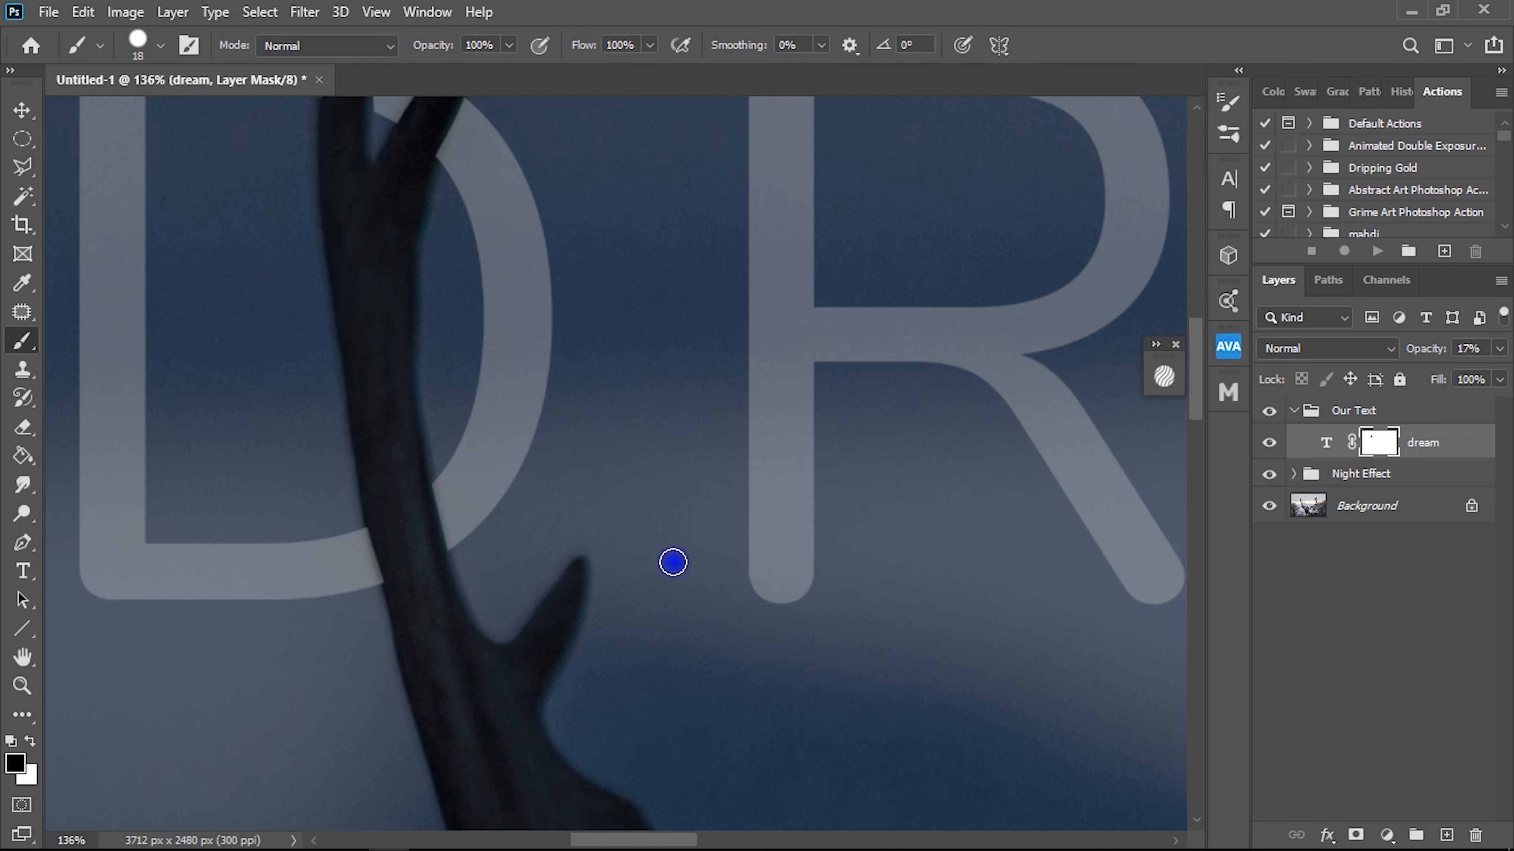
pyautogui.scroll(-2, 643, 415)
pyautogui.scroll(-3, 575, 456)
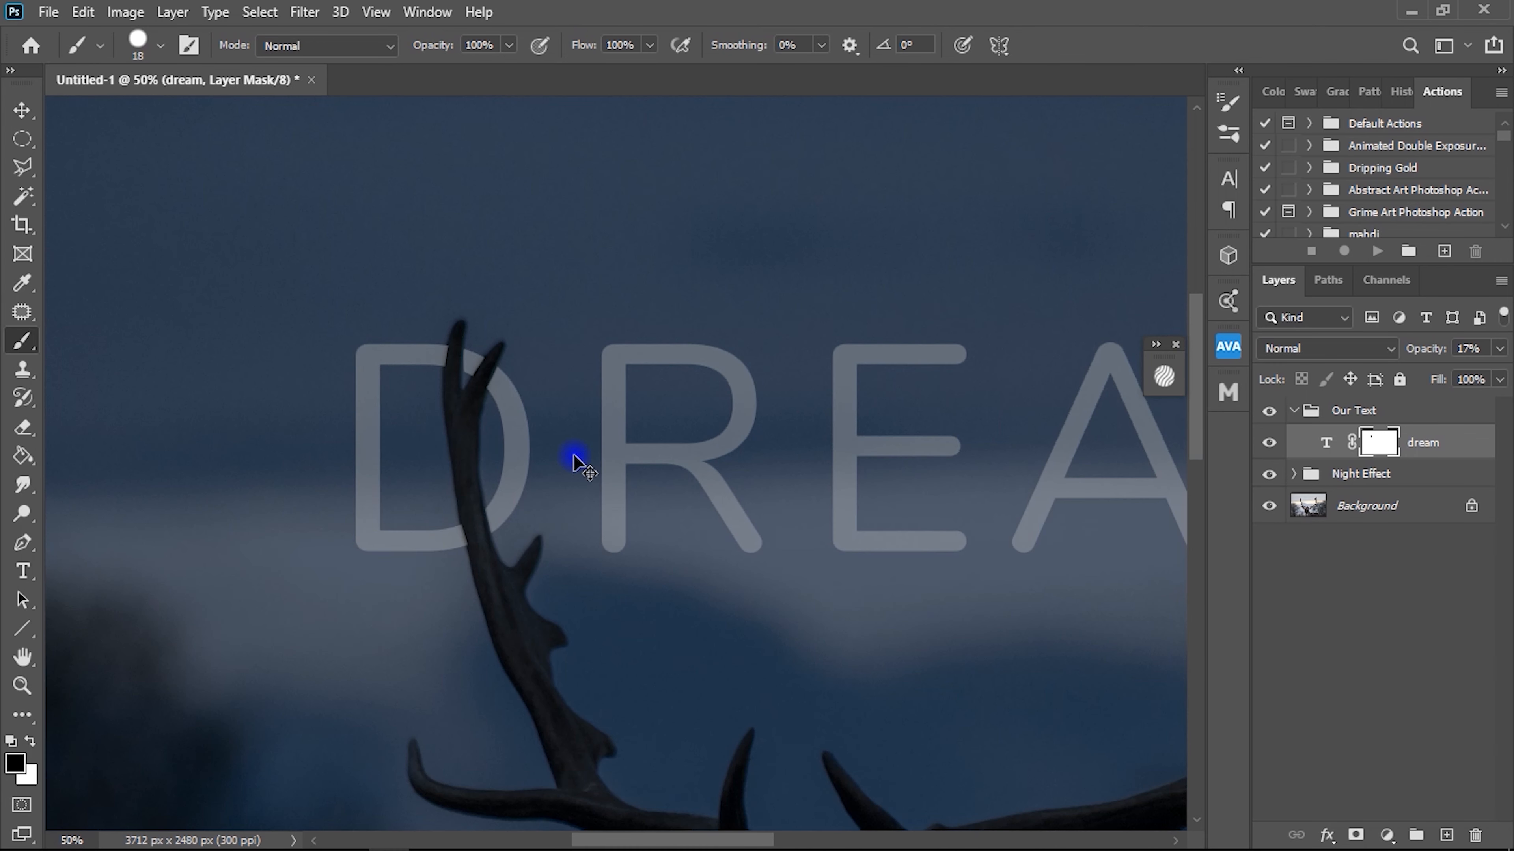
pyautogui.moveTo(926, 426)
pyautogui.mouseDown()
pyautogui.moveTo(872, 429)
pyautogui.moveTo(952, 434)
pyautogui.mouseUp()
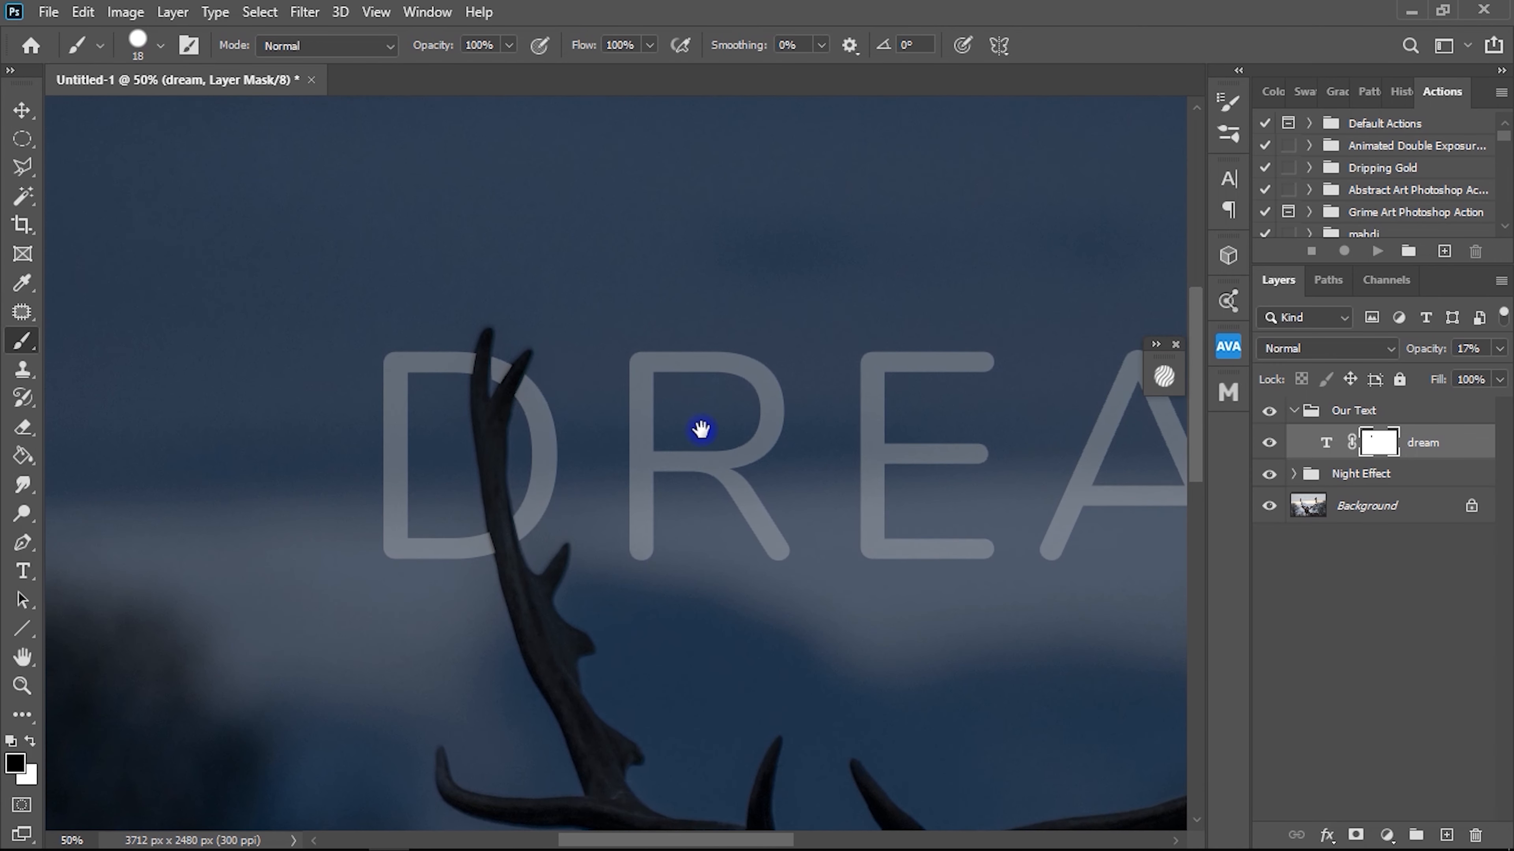
pyautogui.scroll(5, 314, 267)
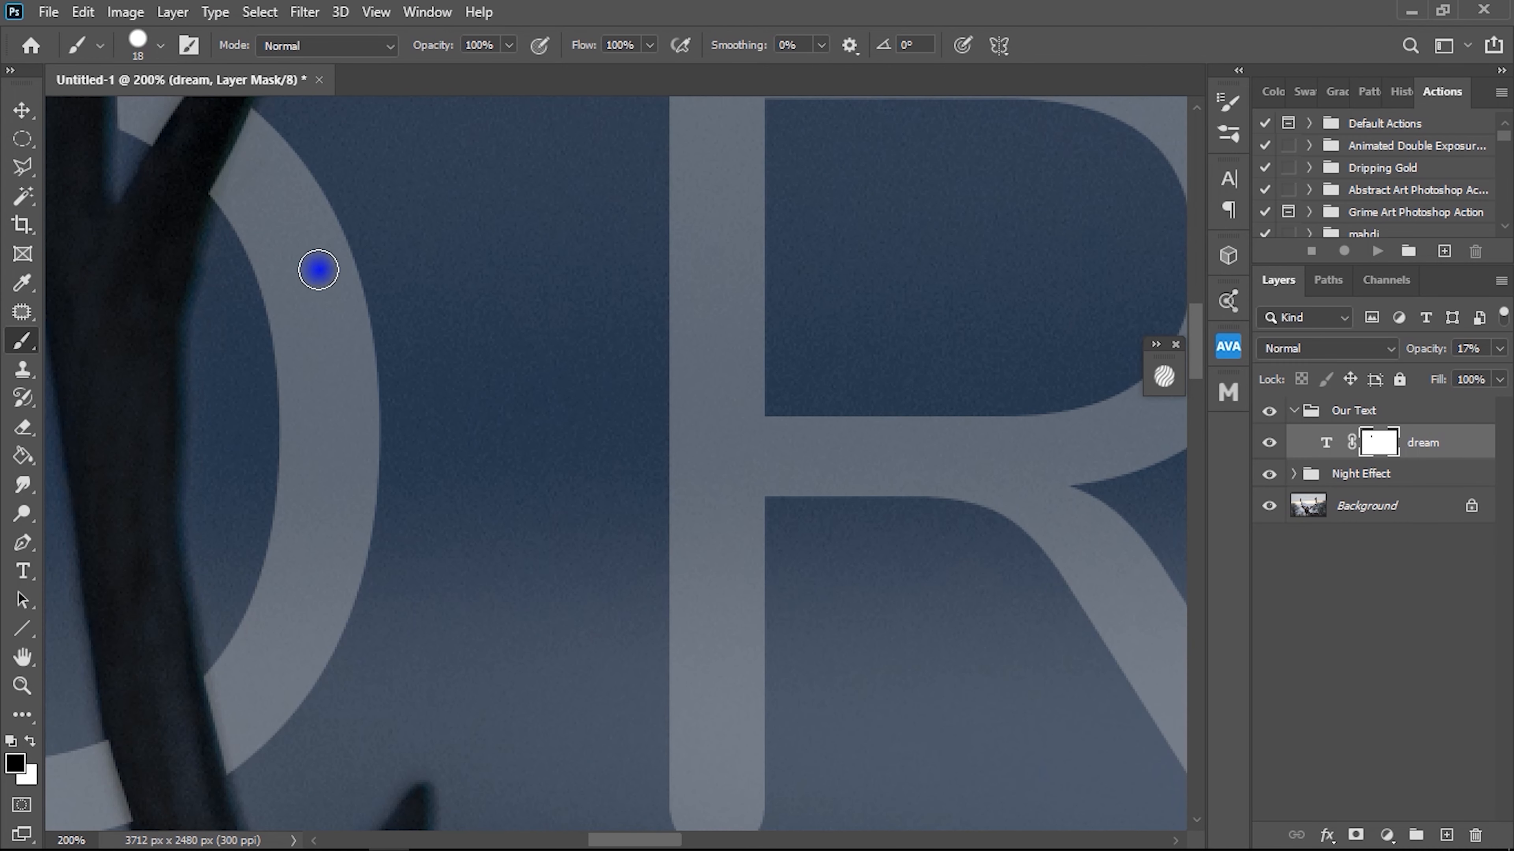
pyautogui.moveTo(305, 266); pyautogui.dragTo(510, 500)
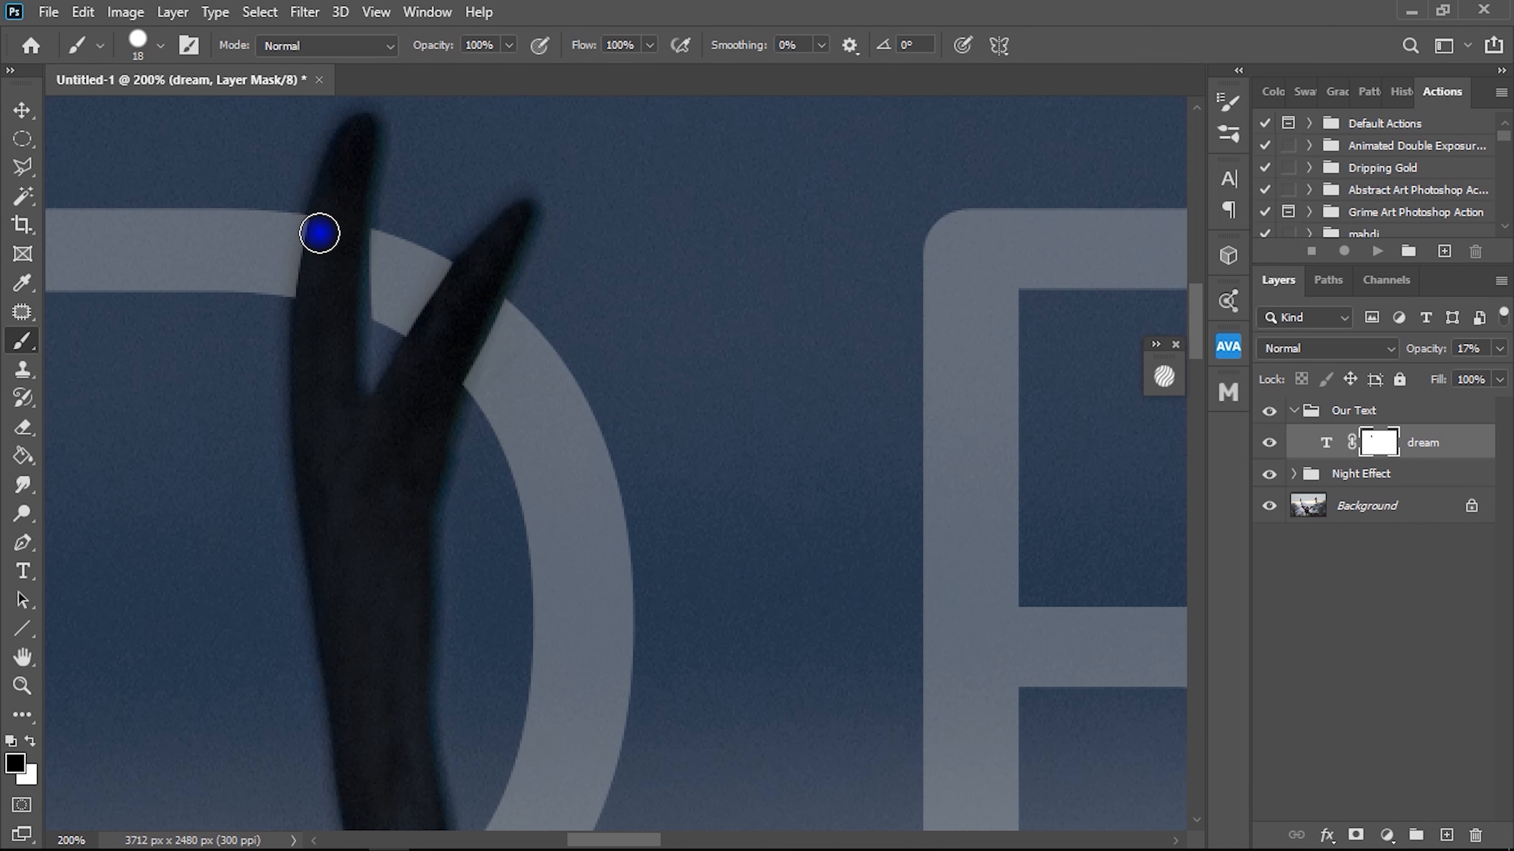
pyautogui.scroll(-5, 236, 234)
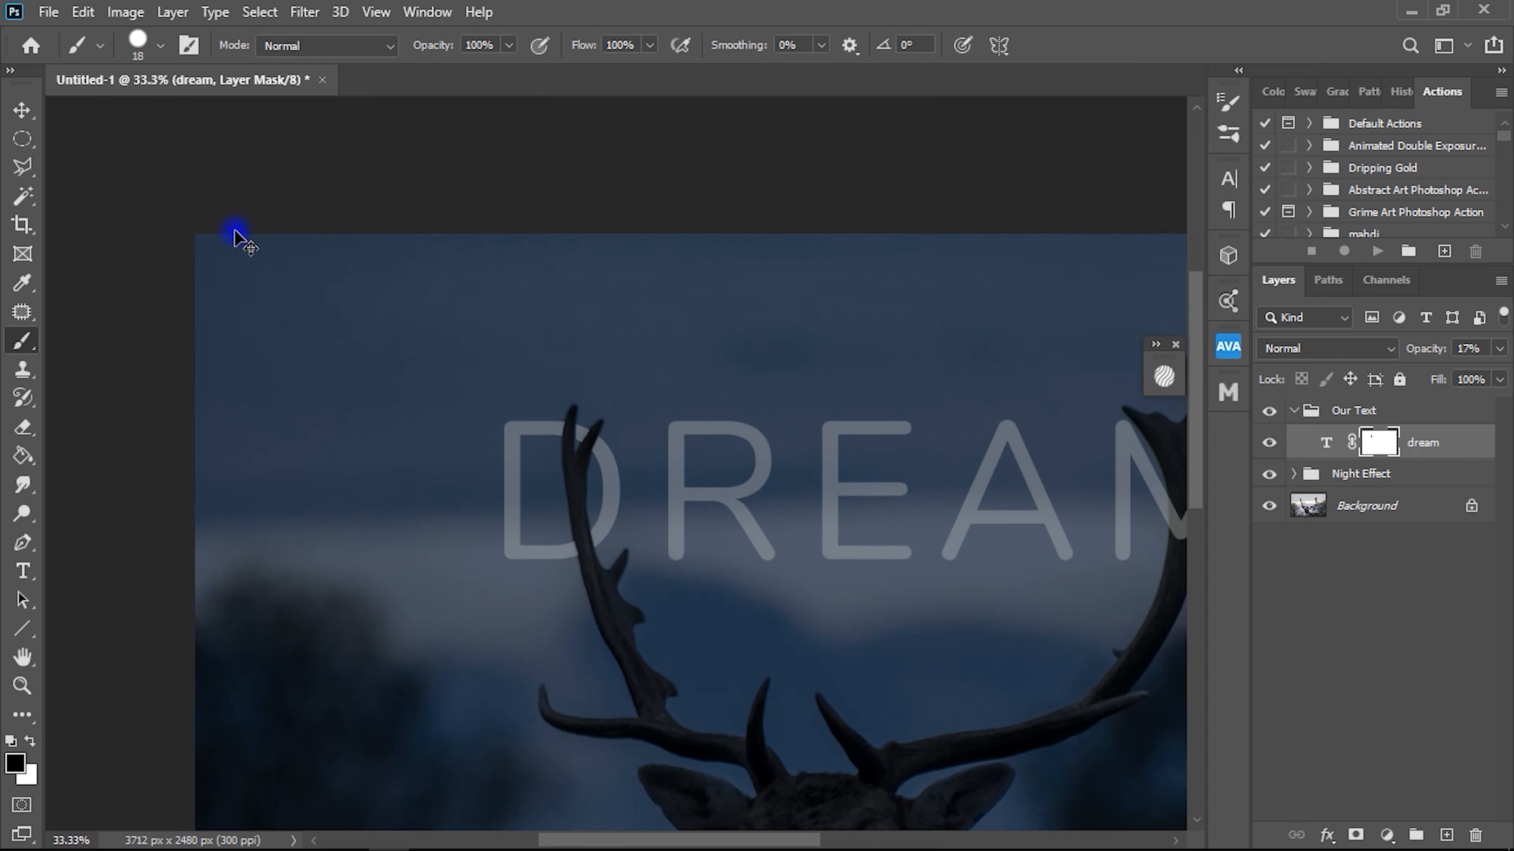
# Paint black on the text mask over the right antler's main branch where it crosses the diagonals of the letter M.
pyautogui.moveTo(834, 379); pyautogui.dragTo(416, 426)
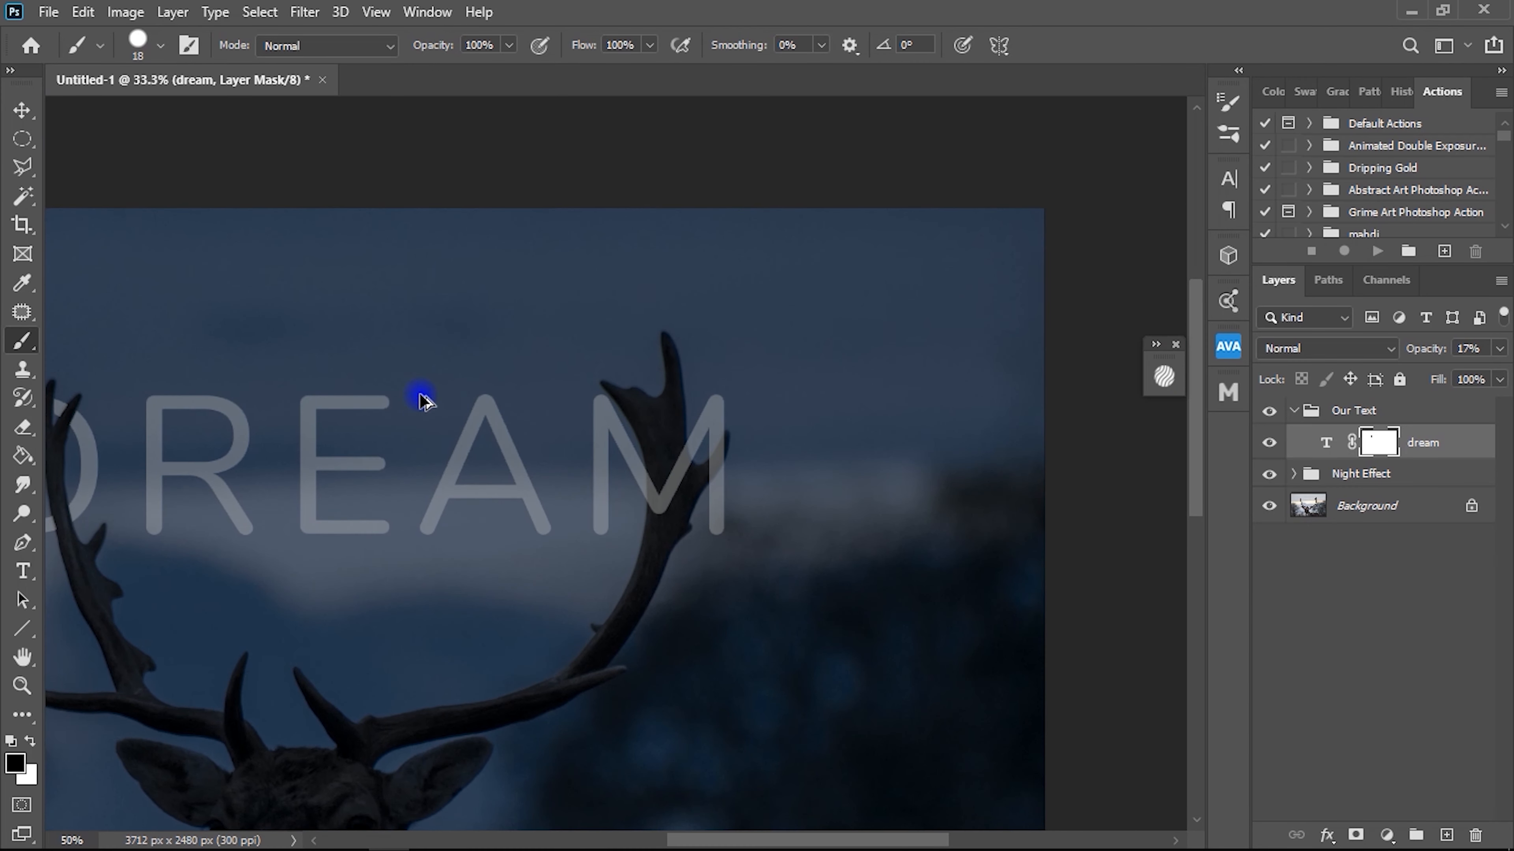
pyautogui.scroll(2, 419, 395)
pyautogui.scroll(1, 420, 396)
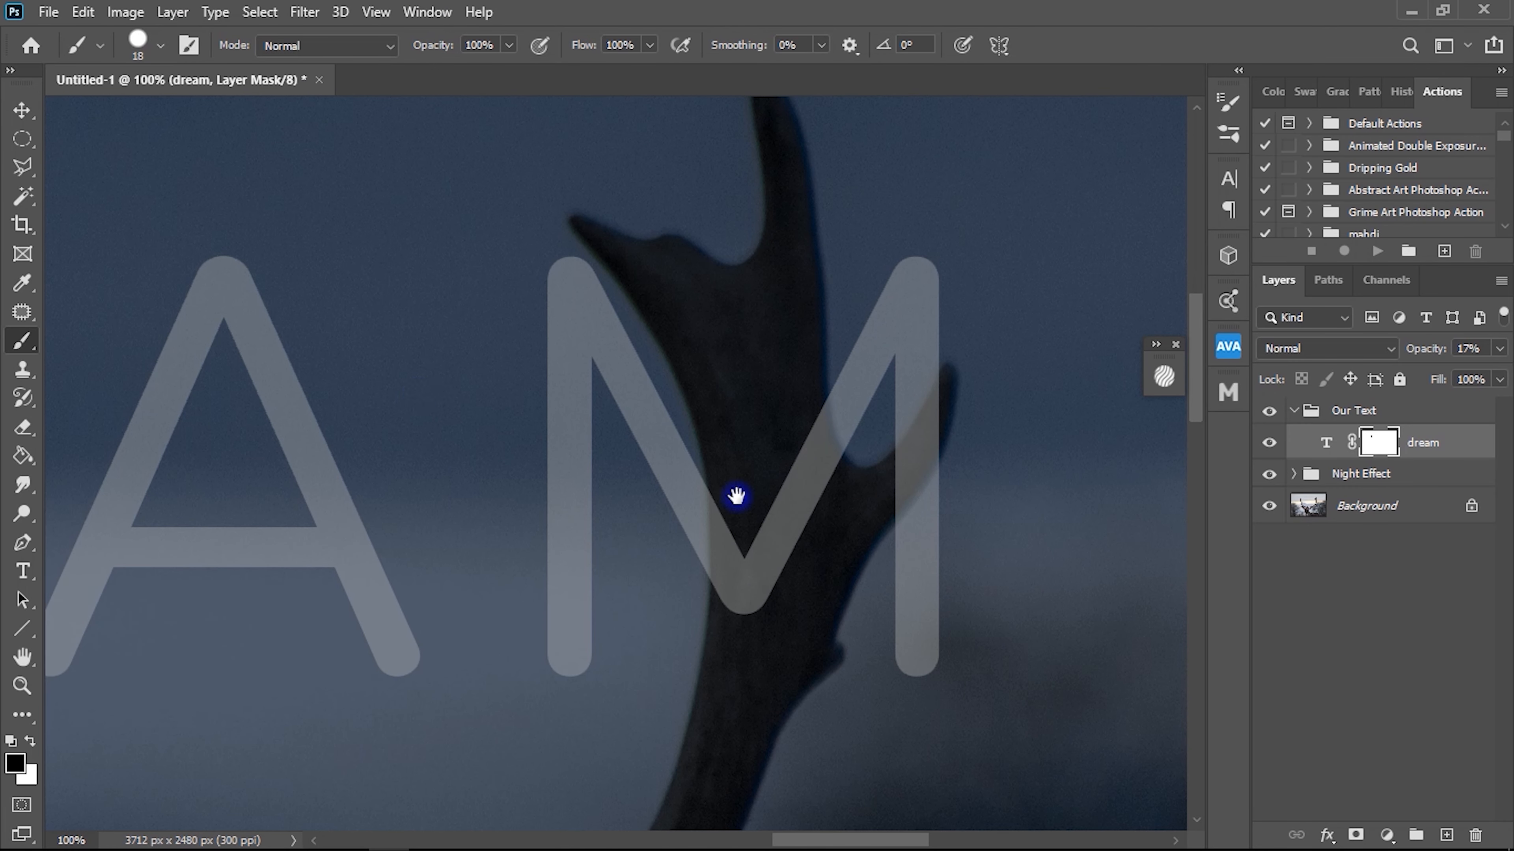
pyautogui.moveTo(737, 496); pyautogui.dragTo(561, 358)
pyautogui.moveTo(539, 418)
pyautogui.mouseDown()
pyautogui.moveTo(557, 433)
pyautogui.moveTo(551, 470)
pyautogui.moveTo(545, 440)
pyautogui.mouseUp()
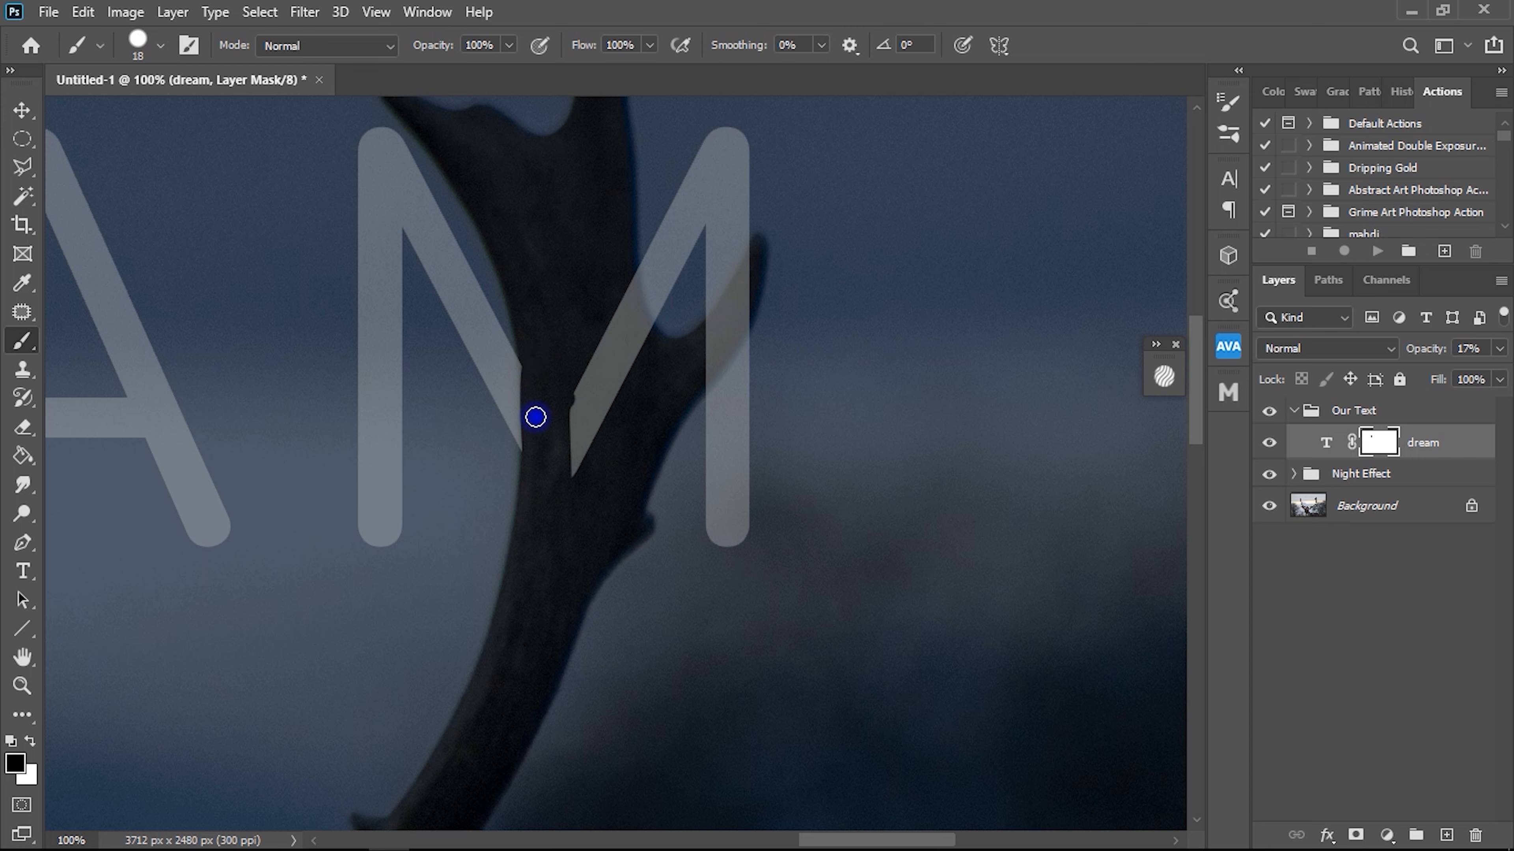
pyautogui.moveTo(567, 471)
pyautogui.mouseDown()
pyautogui.moveTo(582, 364)
pyautogui.moveTo(605, 421)
pyautogui.moveTo(624, 368)
pyautogui.moveTo(617, 304)
pyautogui.moveTo(652, 367)
pyautogui.moveTo(619, 278)
pyautogui.mouseUp()
pyautogui.moveTo(640, 370)
pyautogui.mouseDown()
pyautogui.moveTo(628, 277)
pyautogui.moveTo(655, 347)
pyautogui.mouseUp()
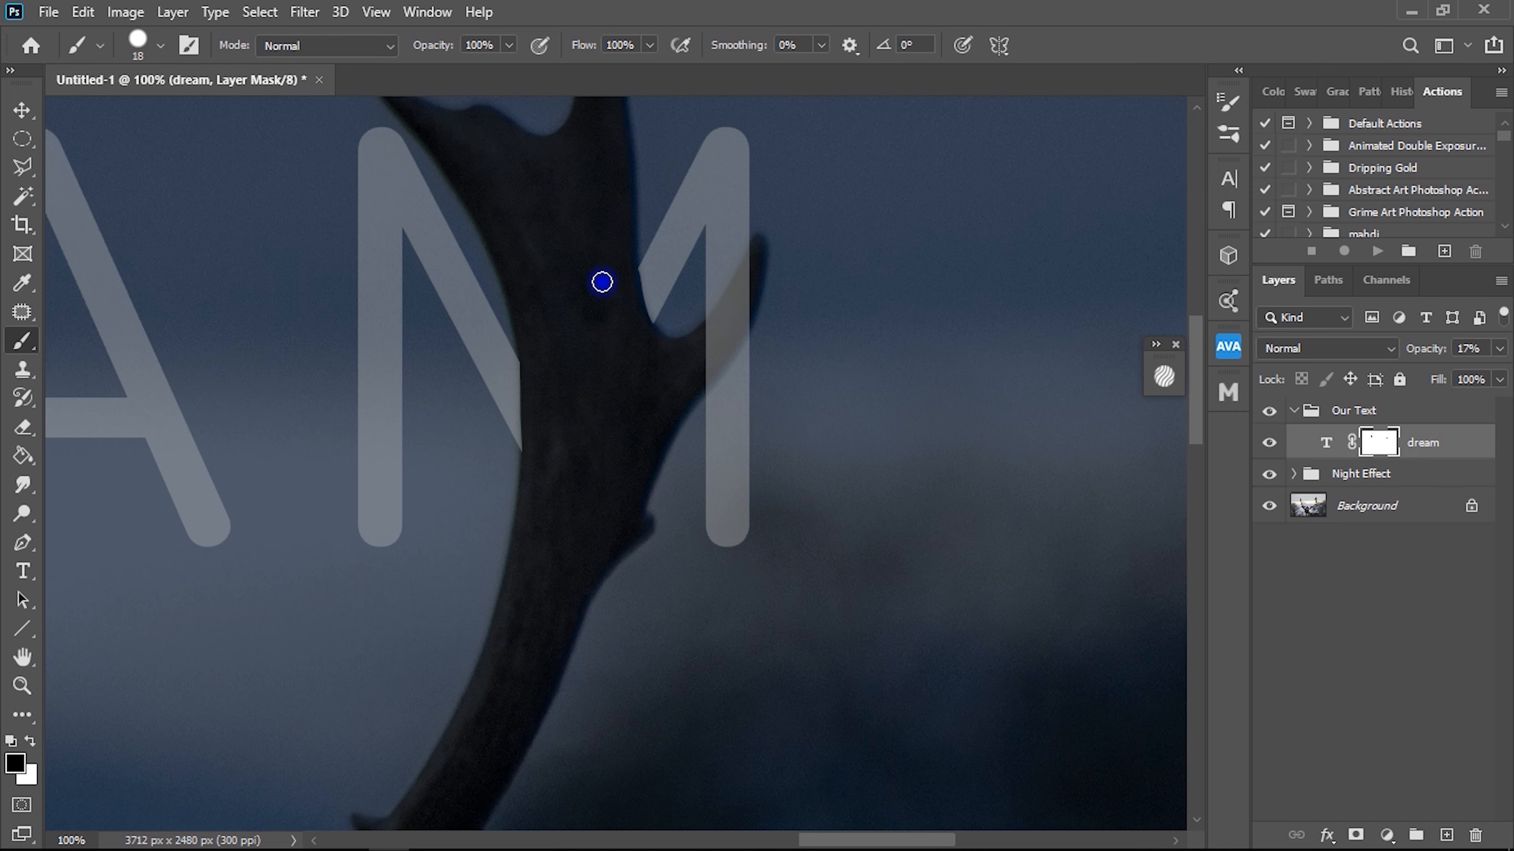
# Raise the DREAM text layer's opacity to 100%.
pyautogui.hotkey('ctrl', '-')
pyautogui.hotkey('ctrl', '-')
pyautogui.hotkey('ctrl', '-')
pyautogui.hotkey('ctrl', '-')
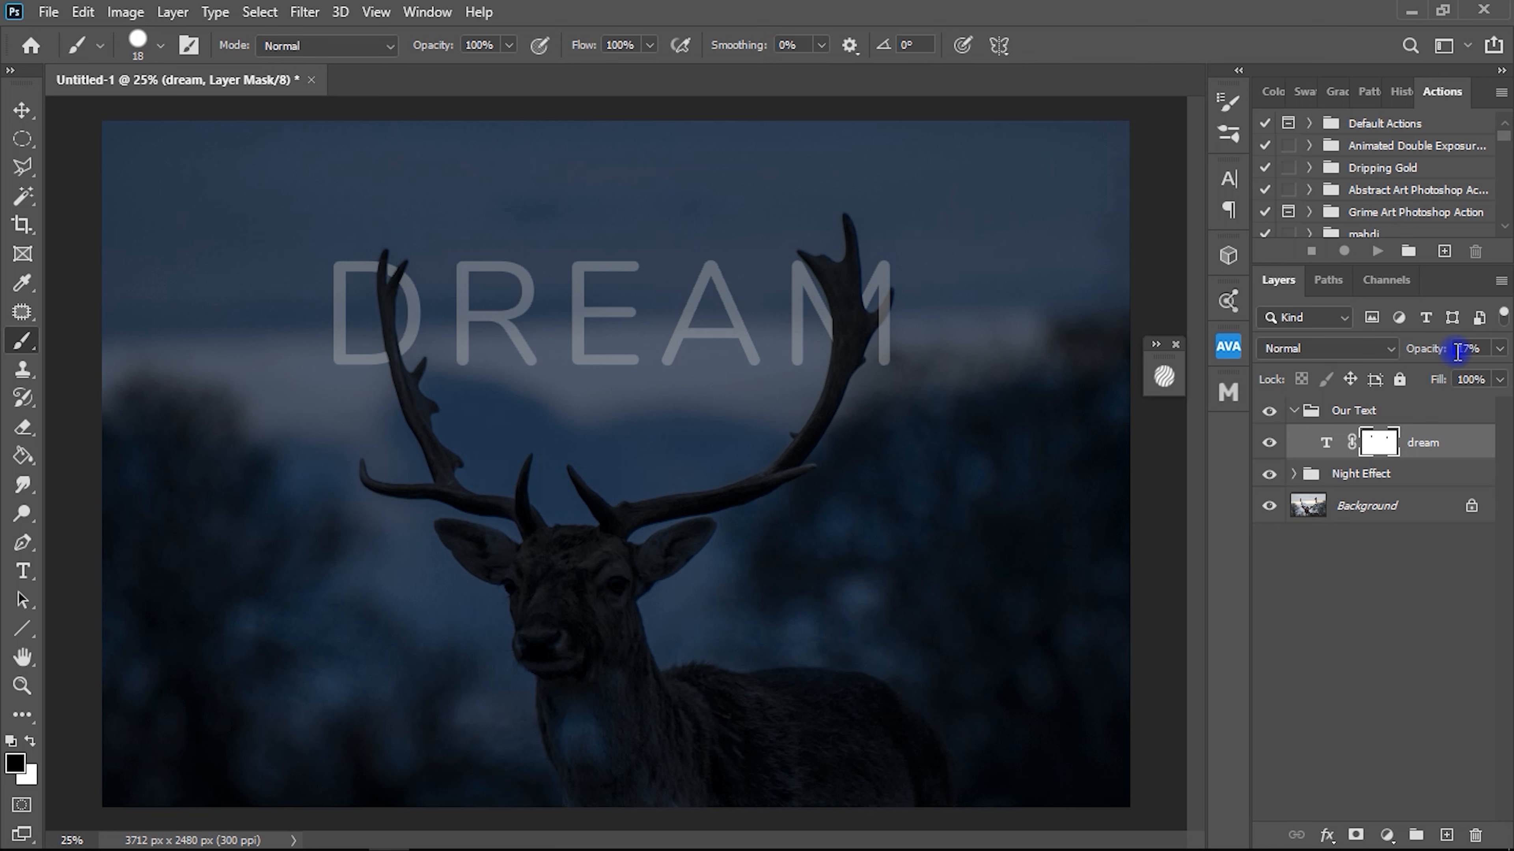
pyautogui.moveTo(1418, 354); pyautogui.dragTo(1508, 344)
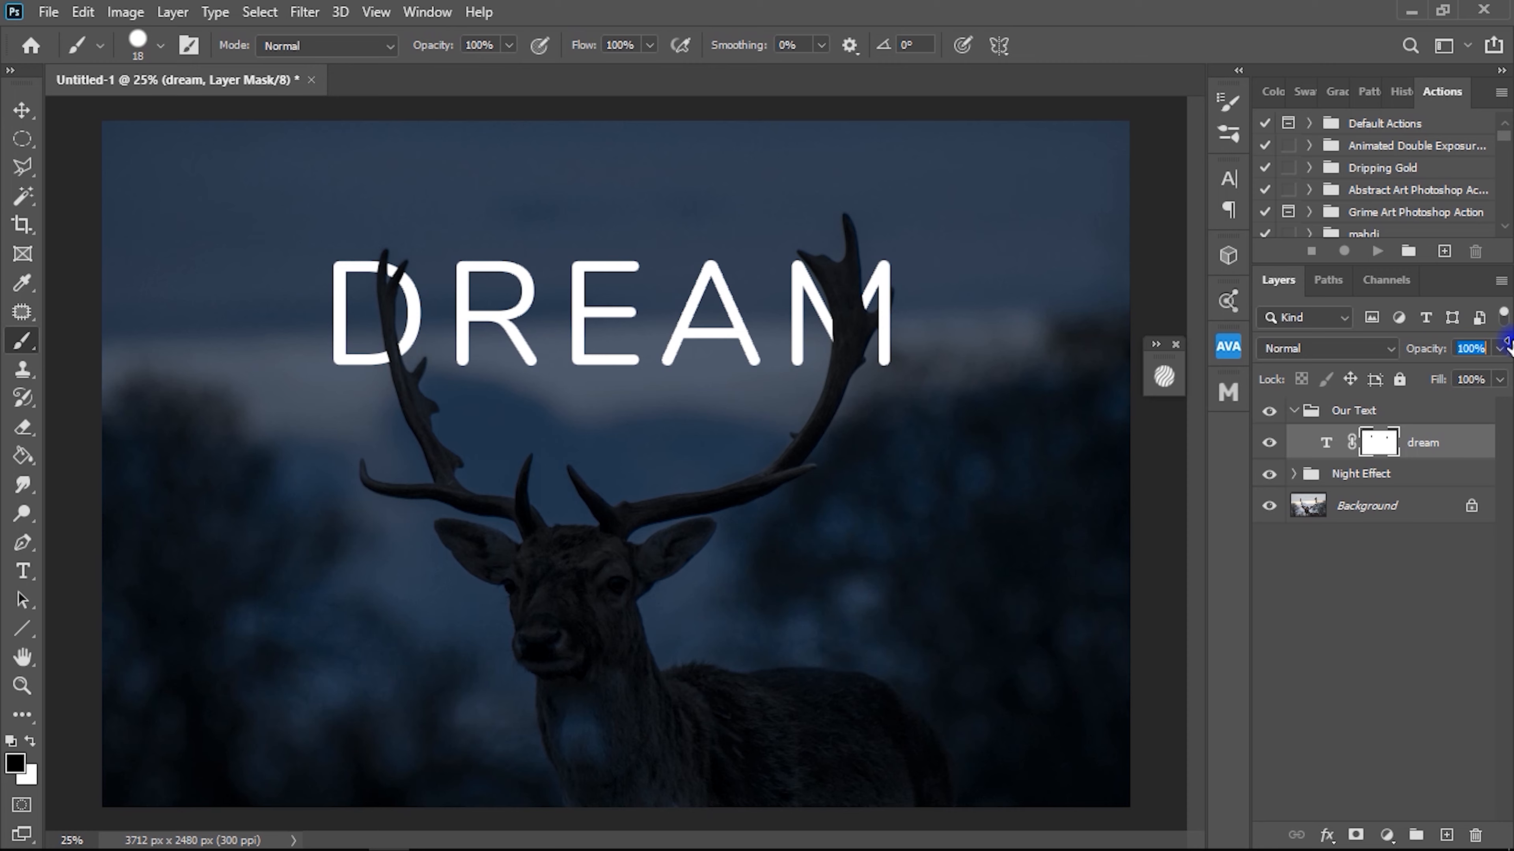
pyautogui.scroll(5, 529, 344)
pyautogui.scroll(-3, 835, 322)
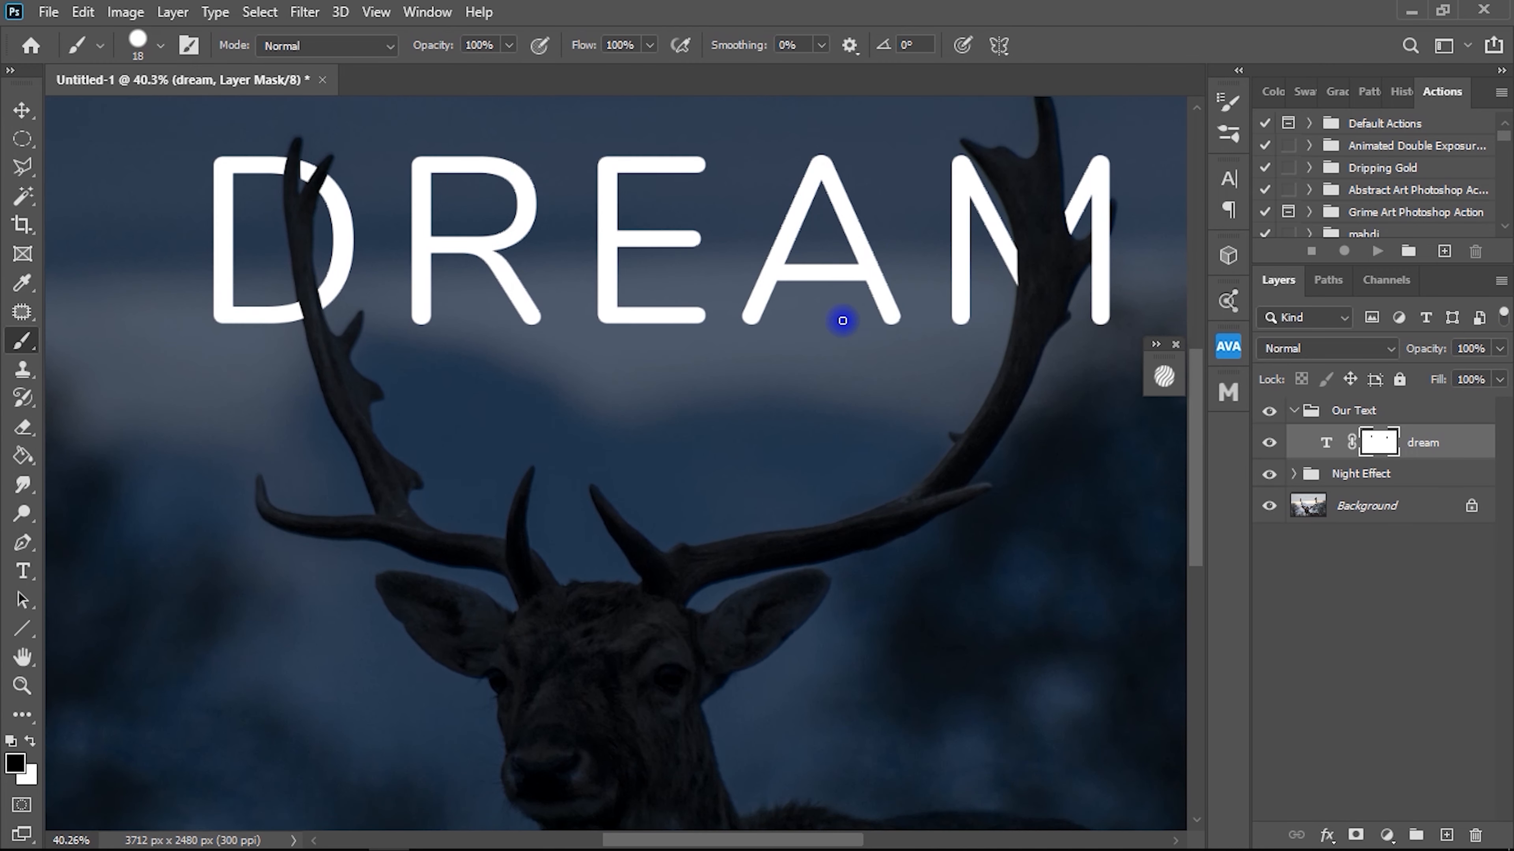
pyautogui.scroll(2, 847, 308)
pyautogui.scroll(-3, 794, 298)
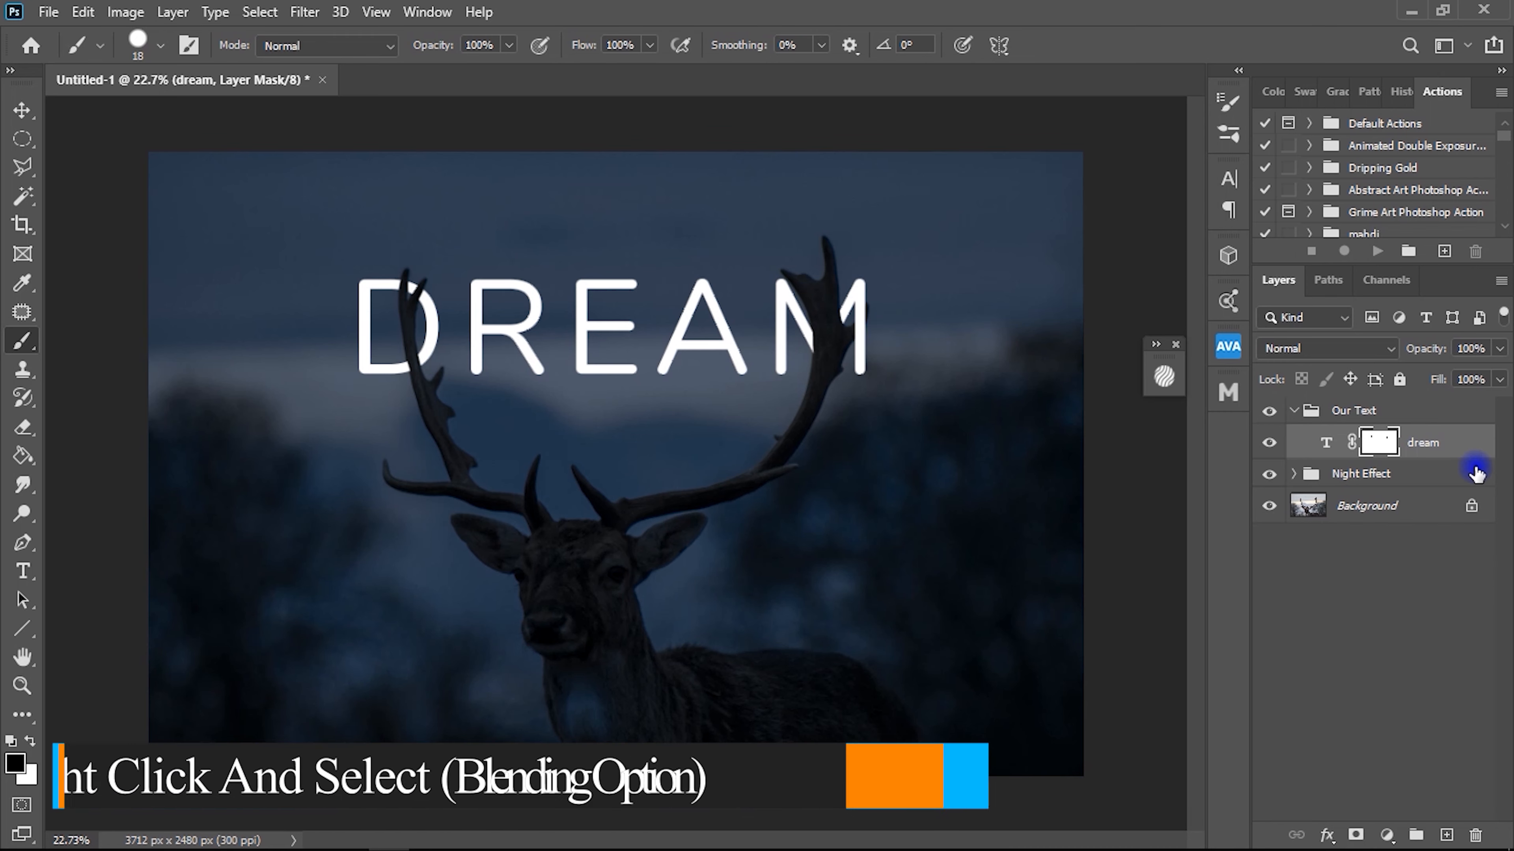
# Add an Outer Glow layer style to the DREAM text with the glow colour #15ffeb.
pyautogui.rightClick(1476, 445)
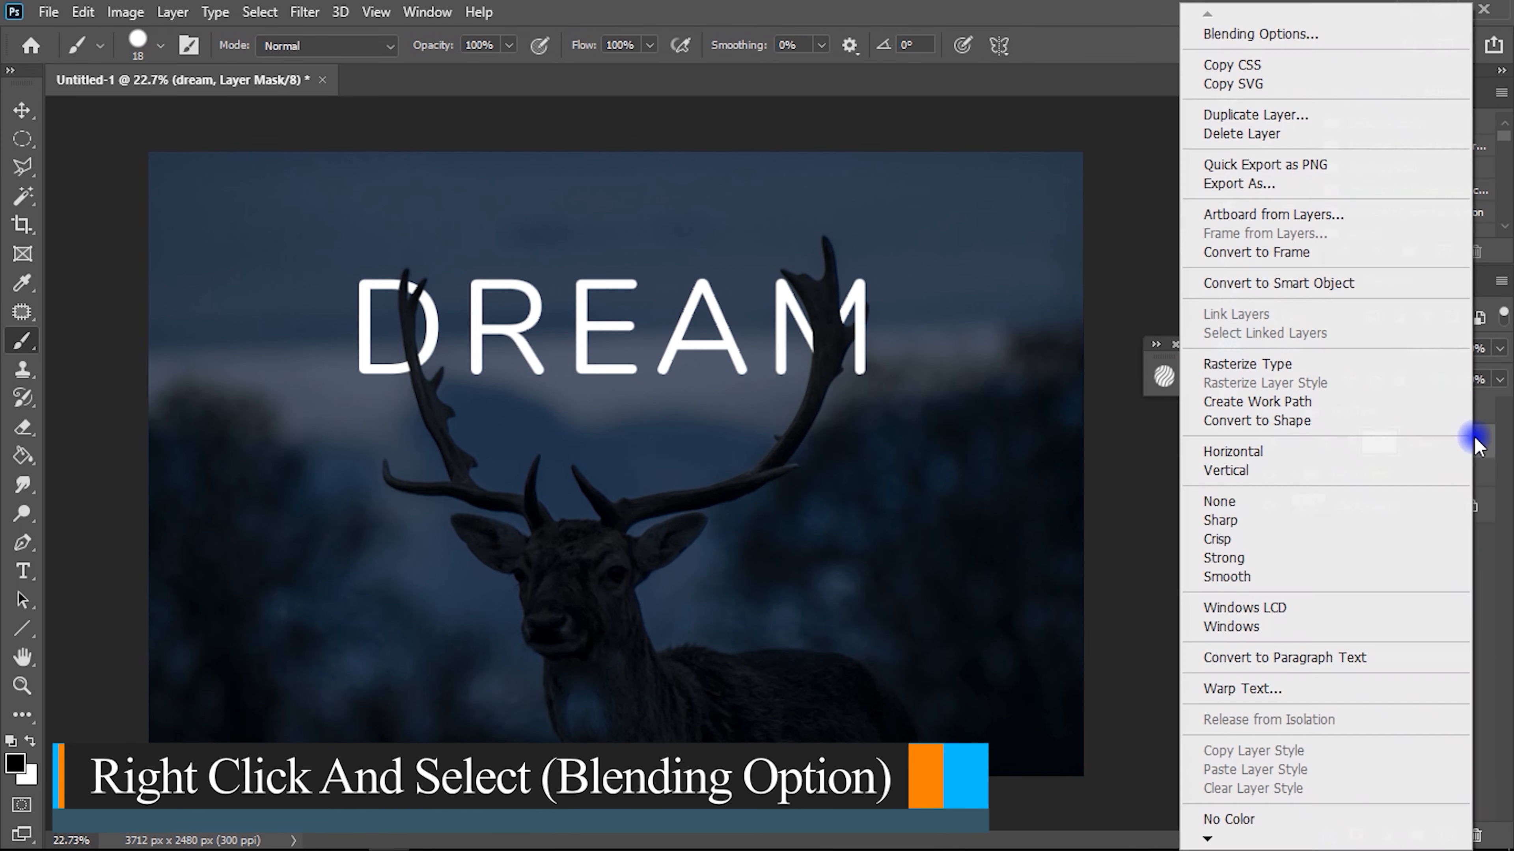
pyautogui.click(1315, 36)
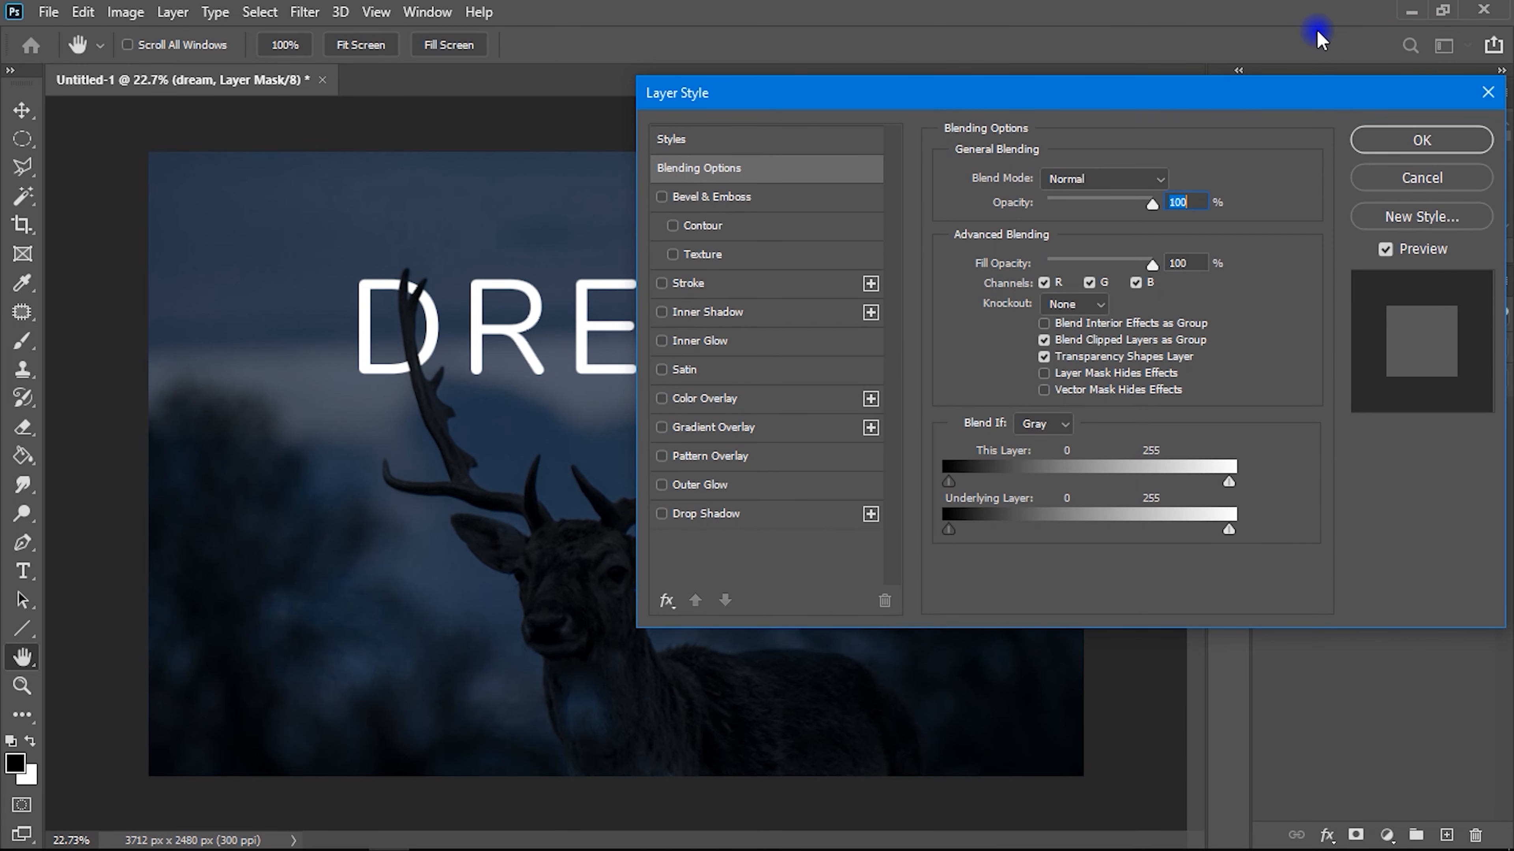
pyautogui.click(725, 485)
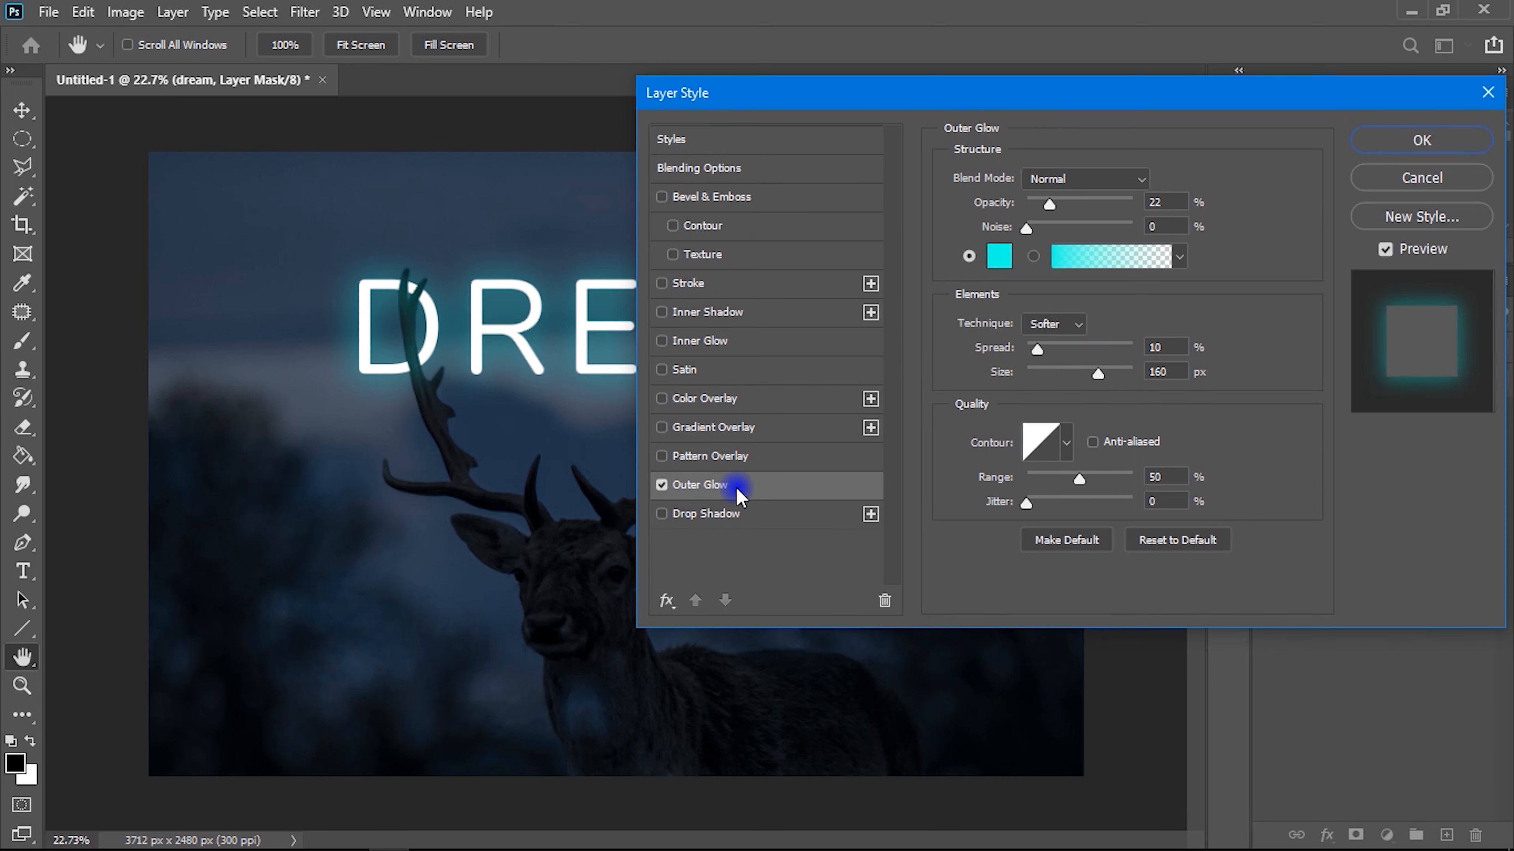
pyautogui.click(1000, 255)
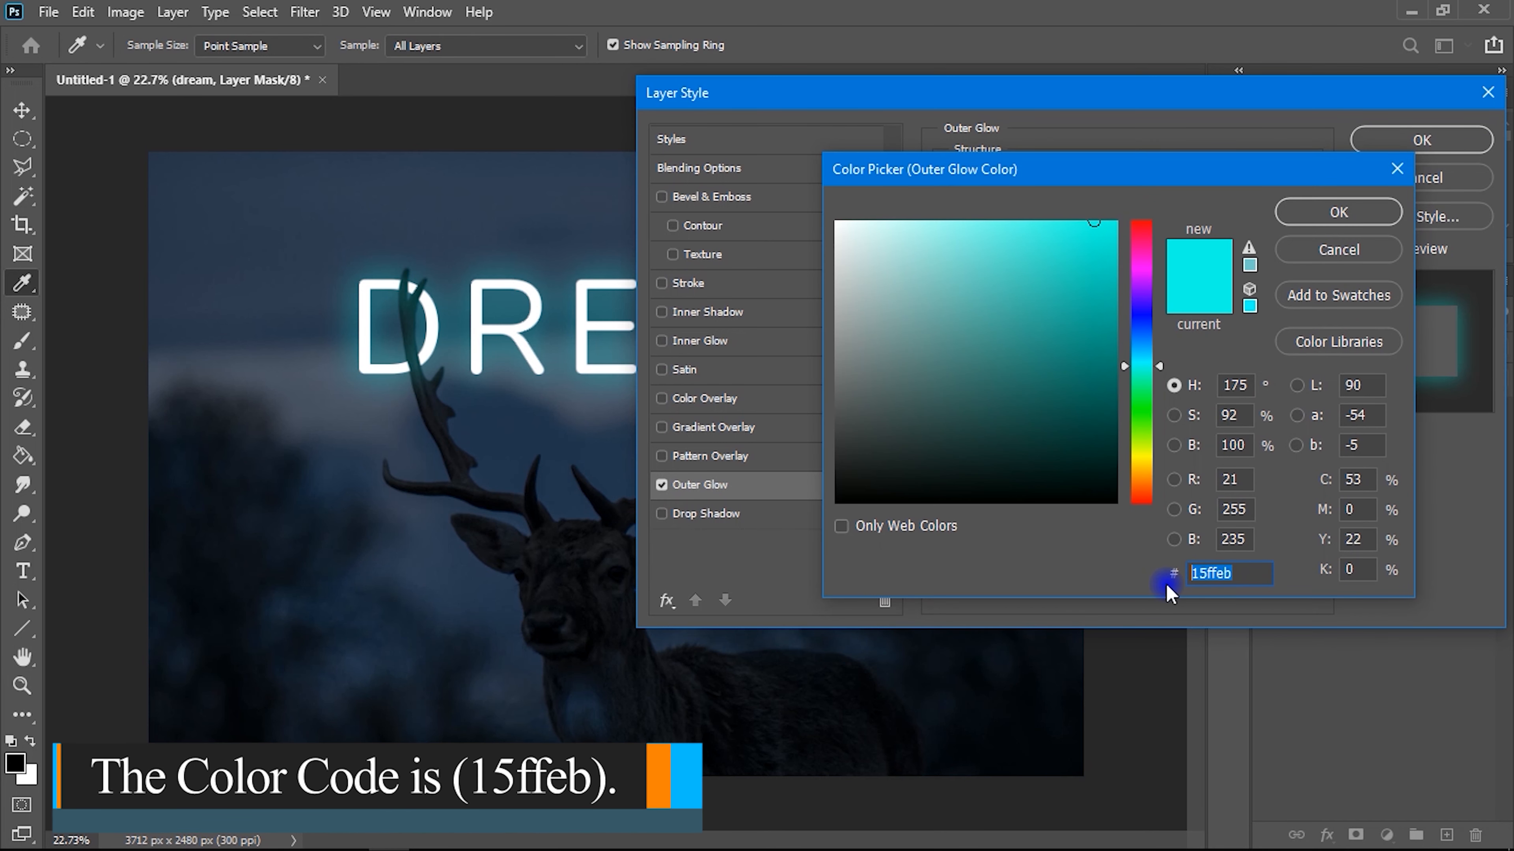
pyautogui.write('15ff')
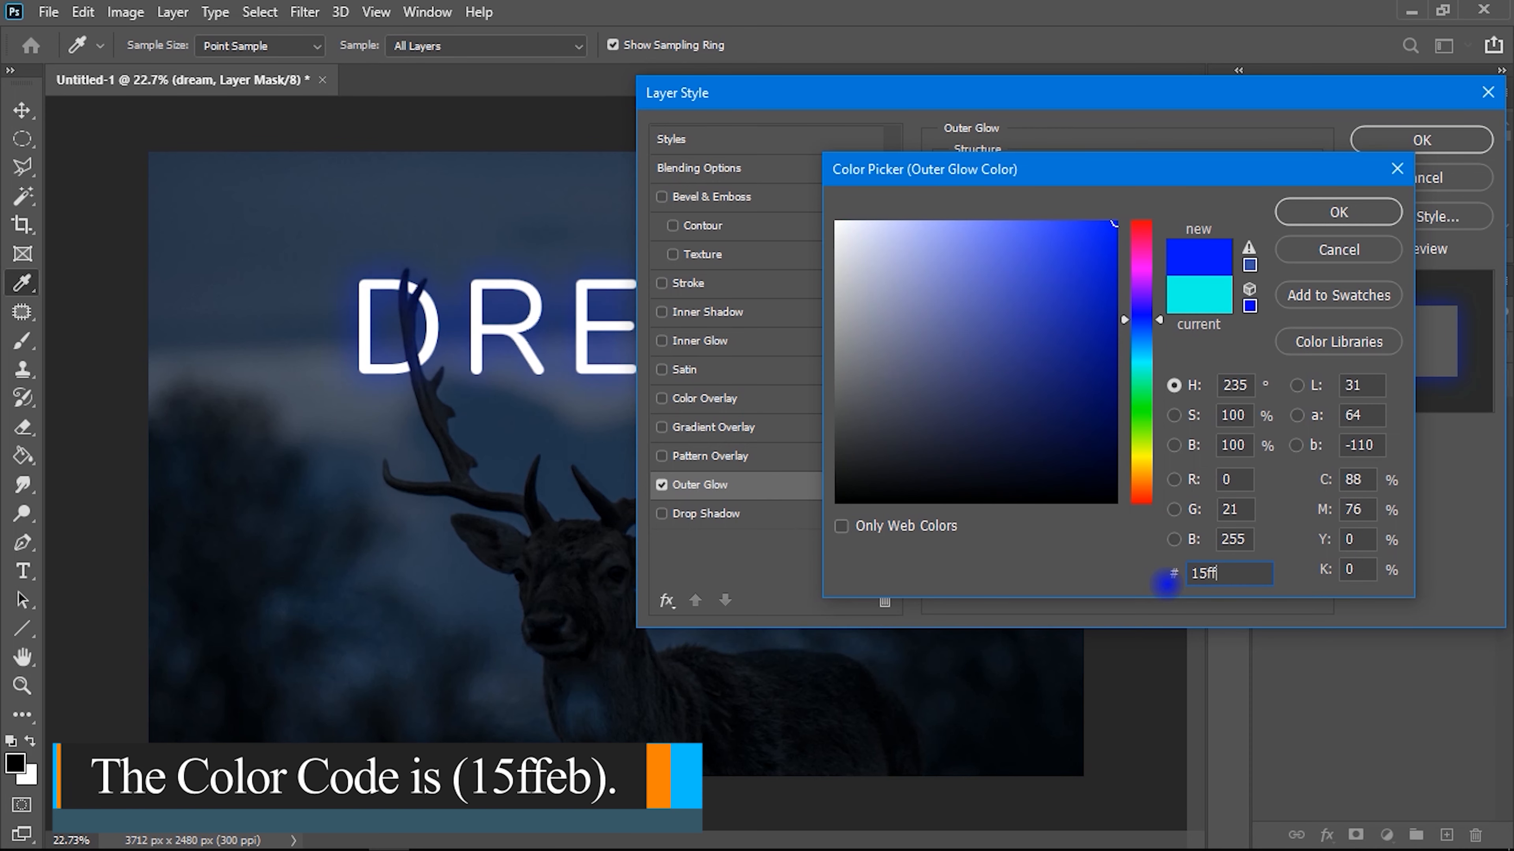
pyautogui.write('eb')
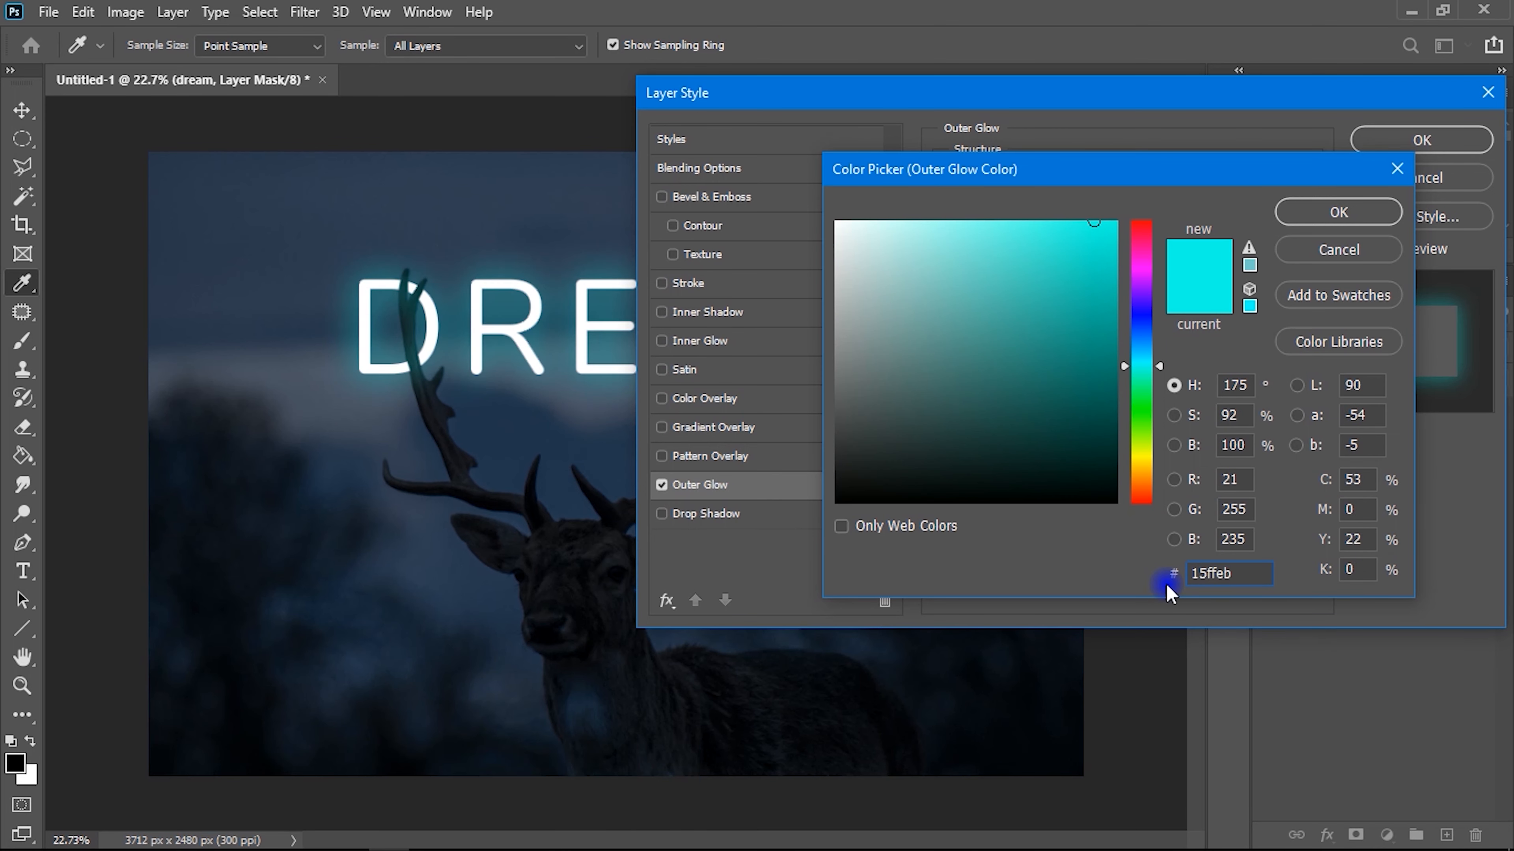
pyautogui.moveTo(1250, 573); pyautogui.dragTo(1159, 573)
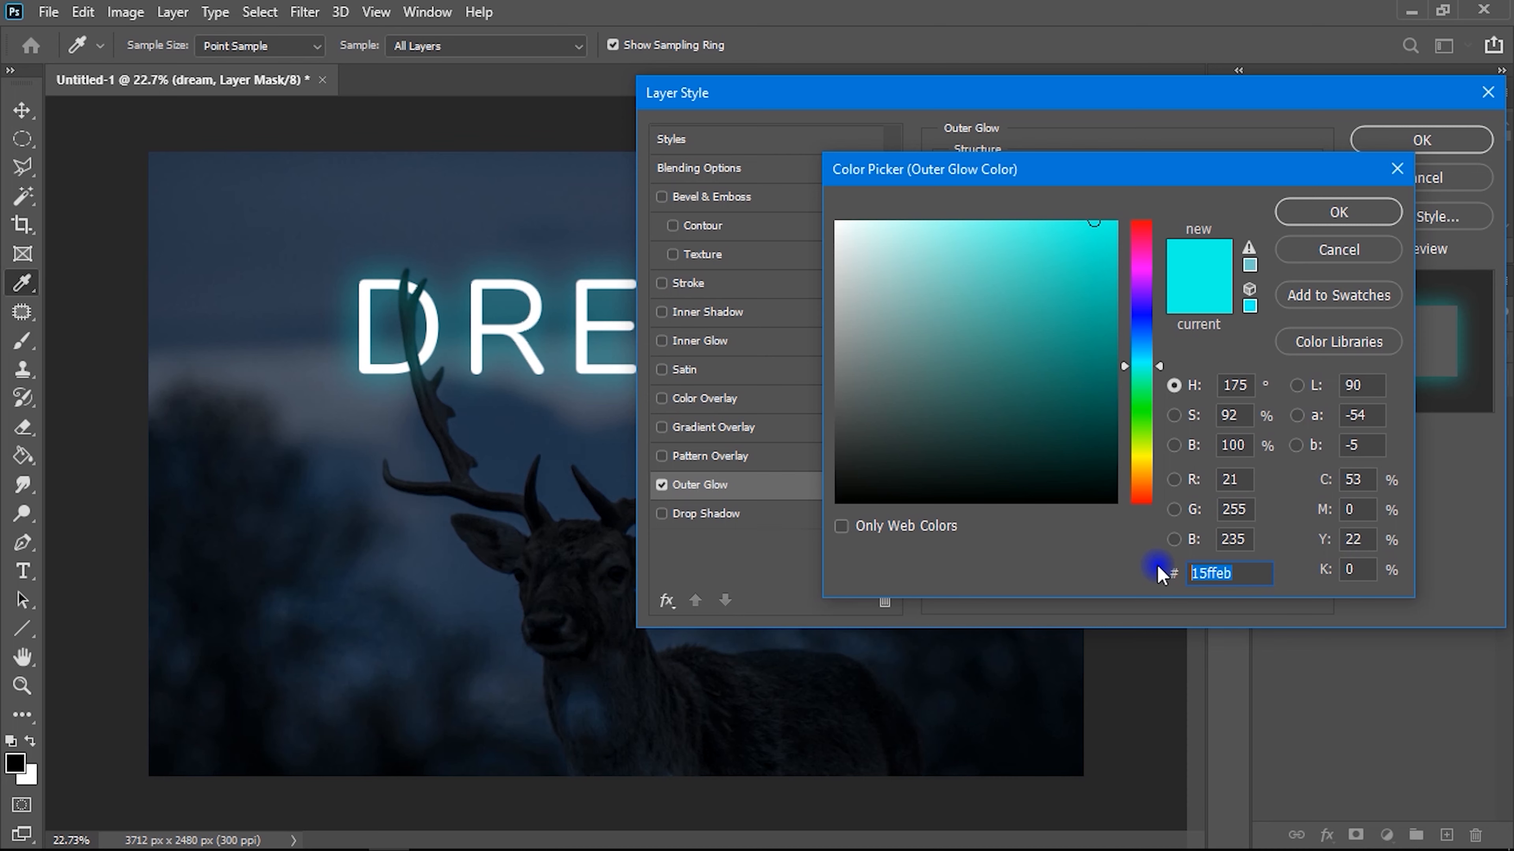
pyautogui.click(1326, 212)
# Set the DREAM text's outer glow to 100% opacity with the Normal blend mode.
pyautogui.doubleClick(1166, 202)
pyautogui.moveTo(1170, 202); pyautogui.dragTo(1098, 205)
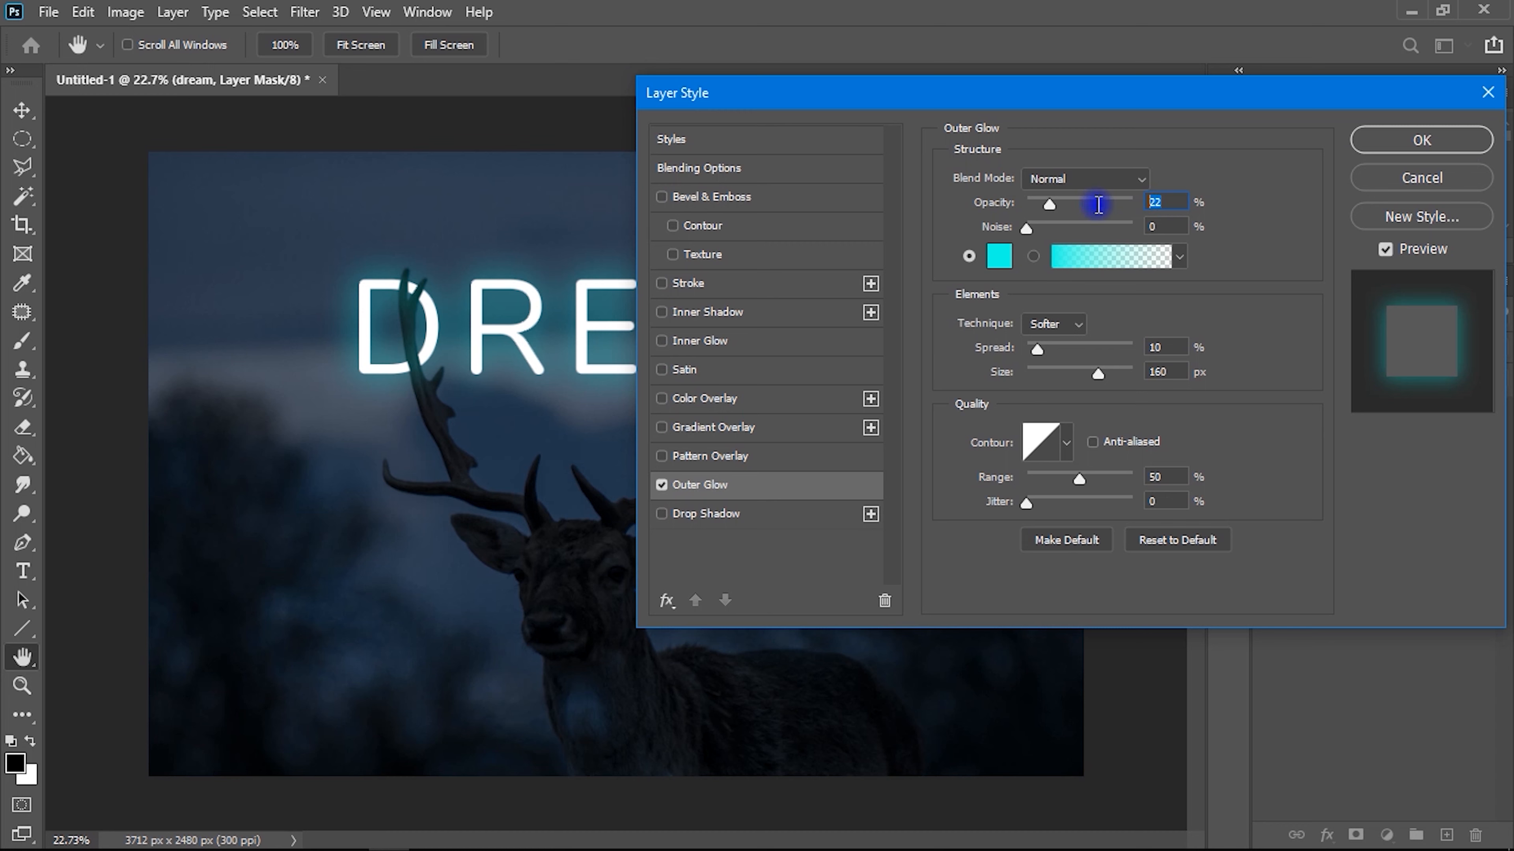
pyautogui.write('100')
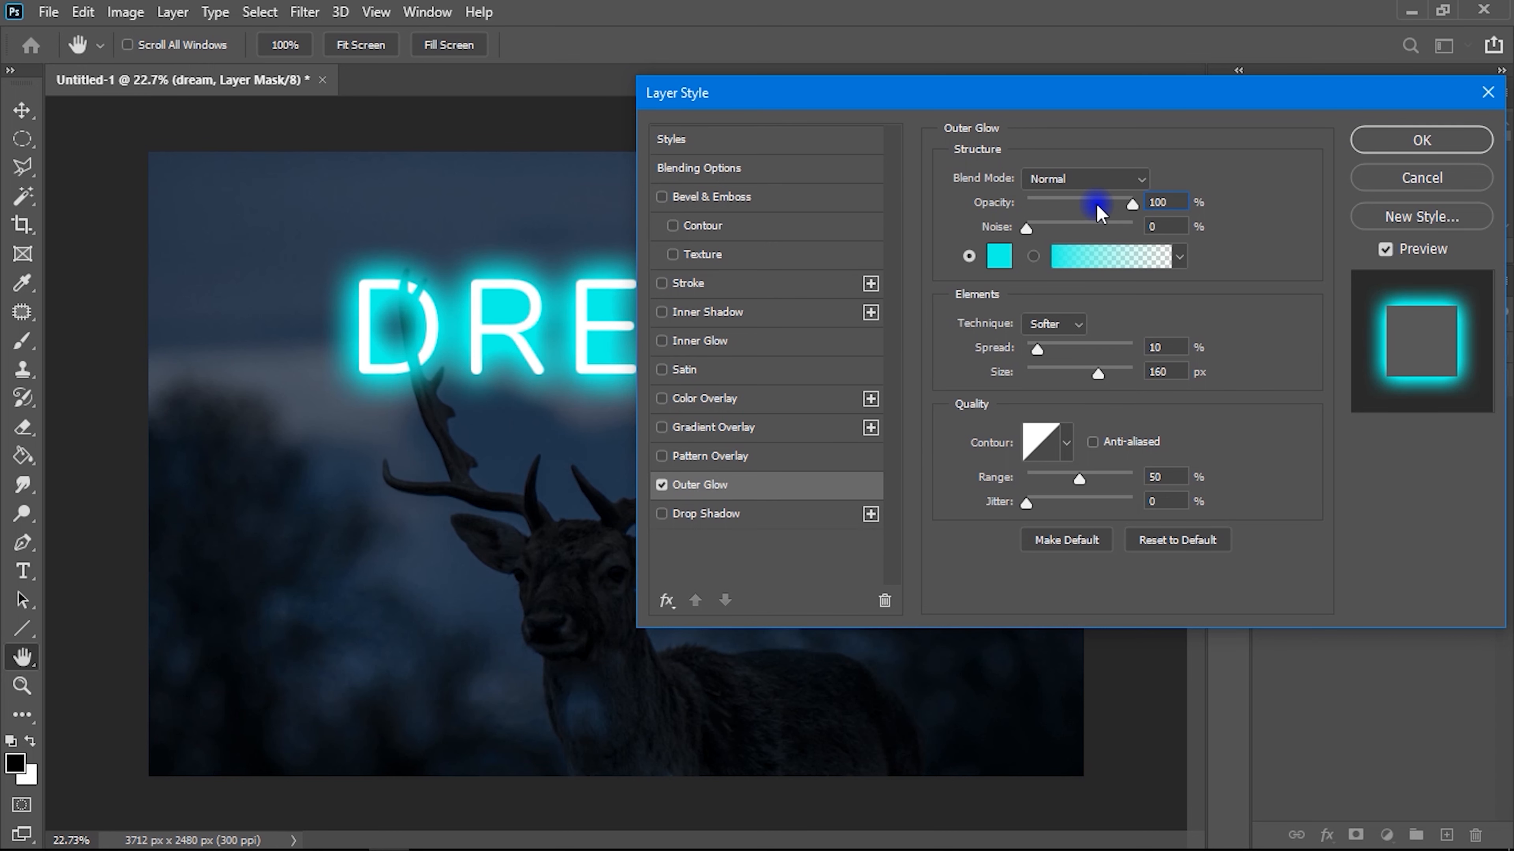
pyautogui.click(1107, 180)
pyautogui.click(1057, 198)
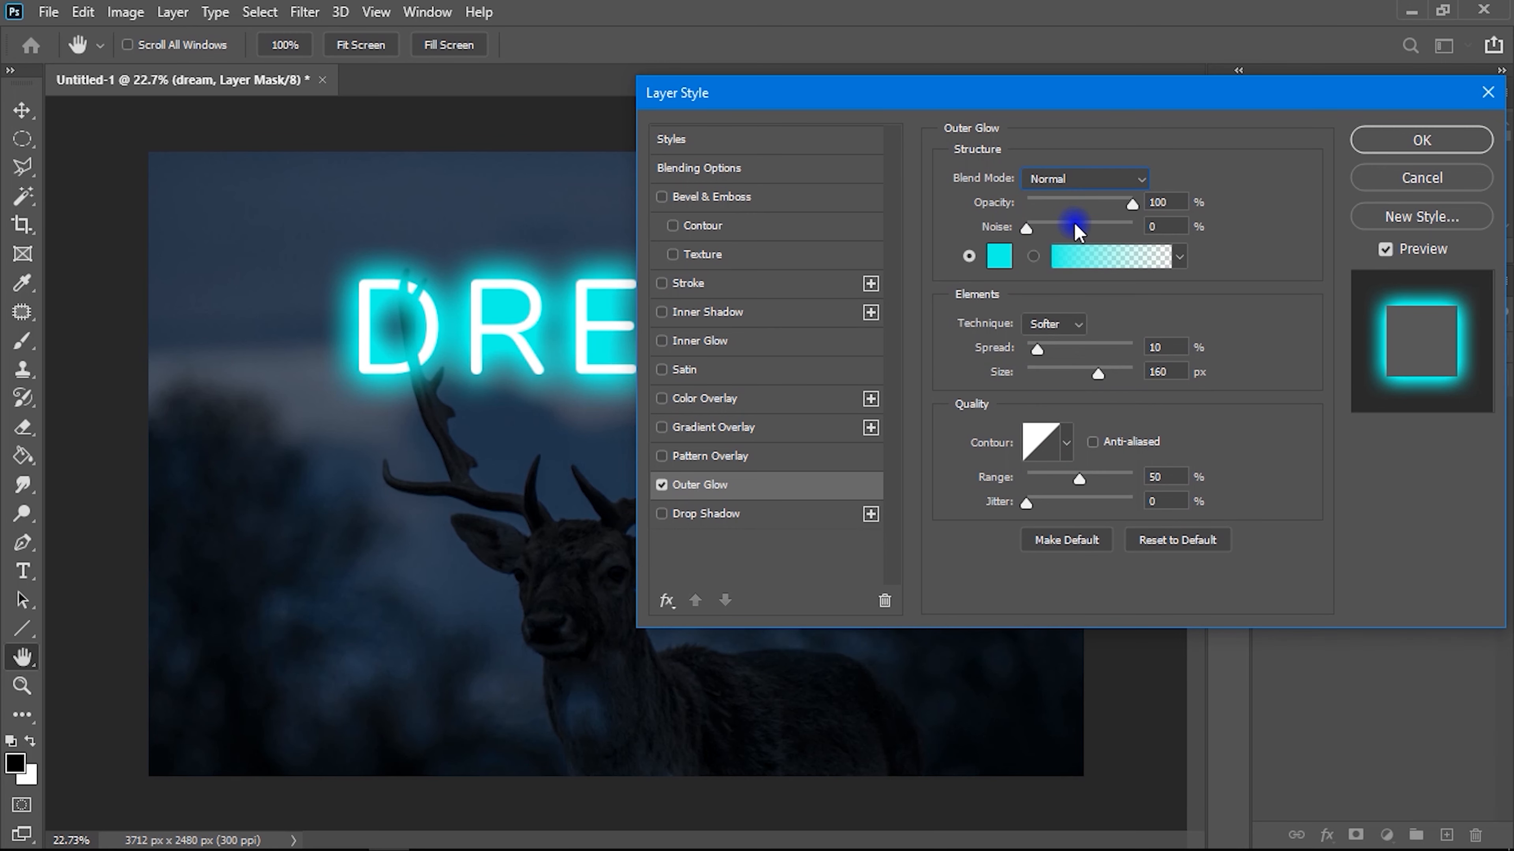
# Set the outer glow's size to 6 px and apply the layer style to the DREAM text.
pyautogui.click(1162, 227)
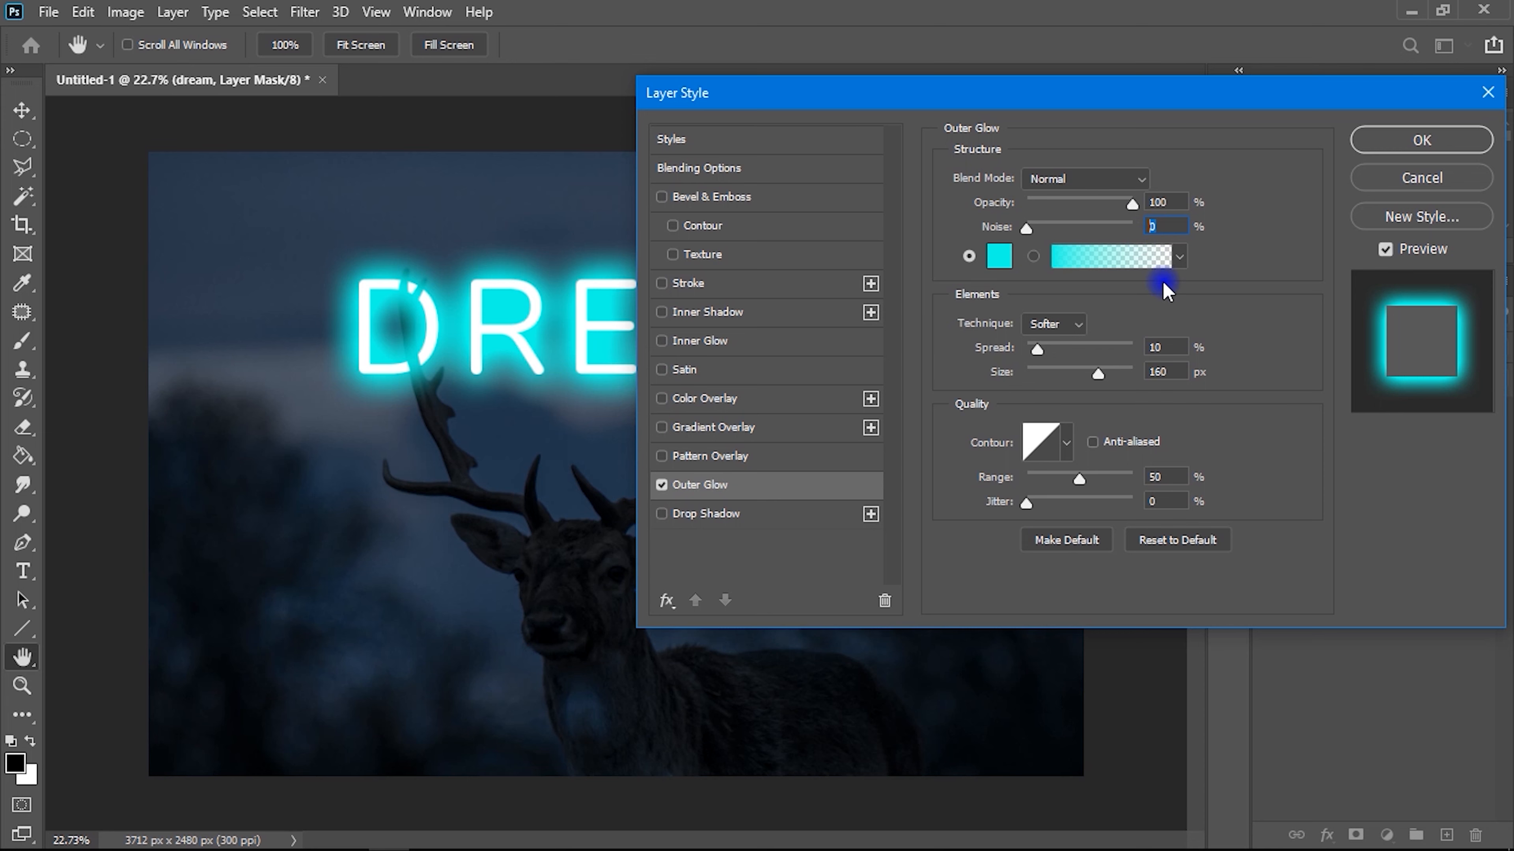
pyautogui.moveTo(1172, 348); pyautogui.dragTo(1134, 350)
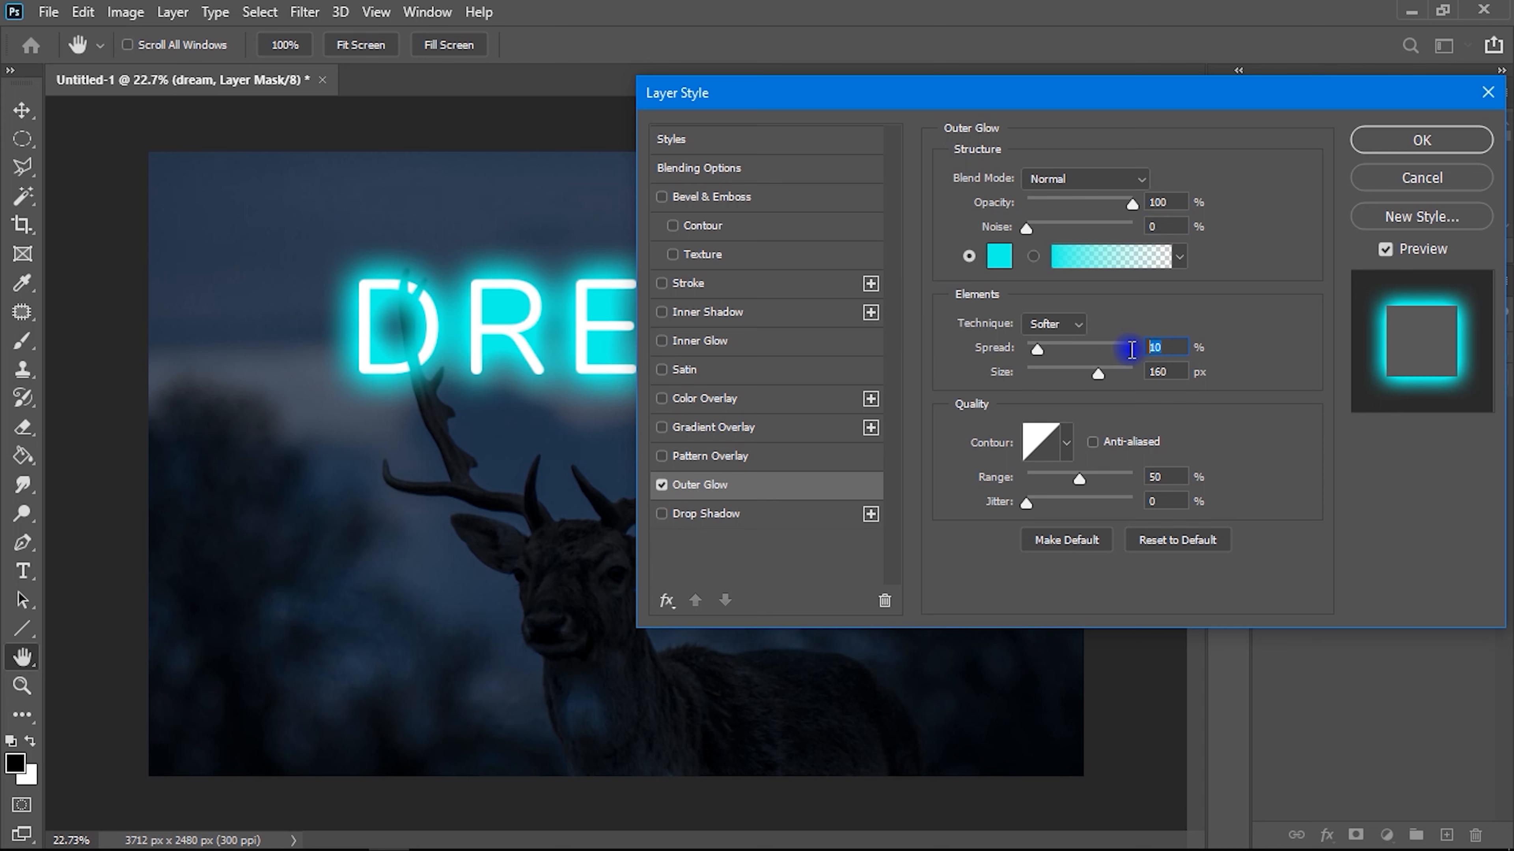
pyautogui.moveTo(1172, 373); pyautogui.dragTo(1116, 390)
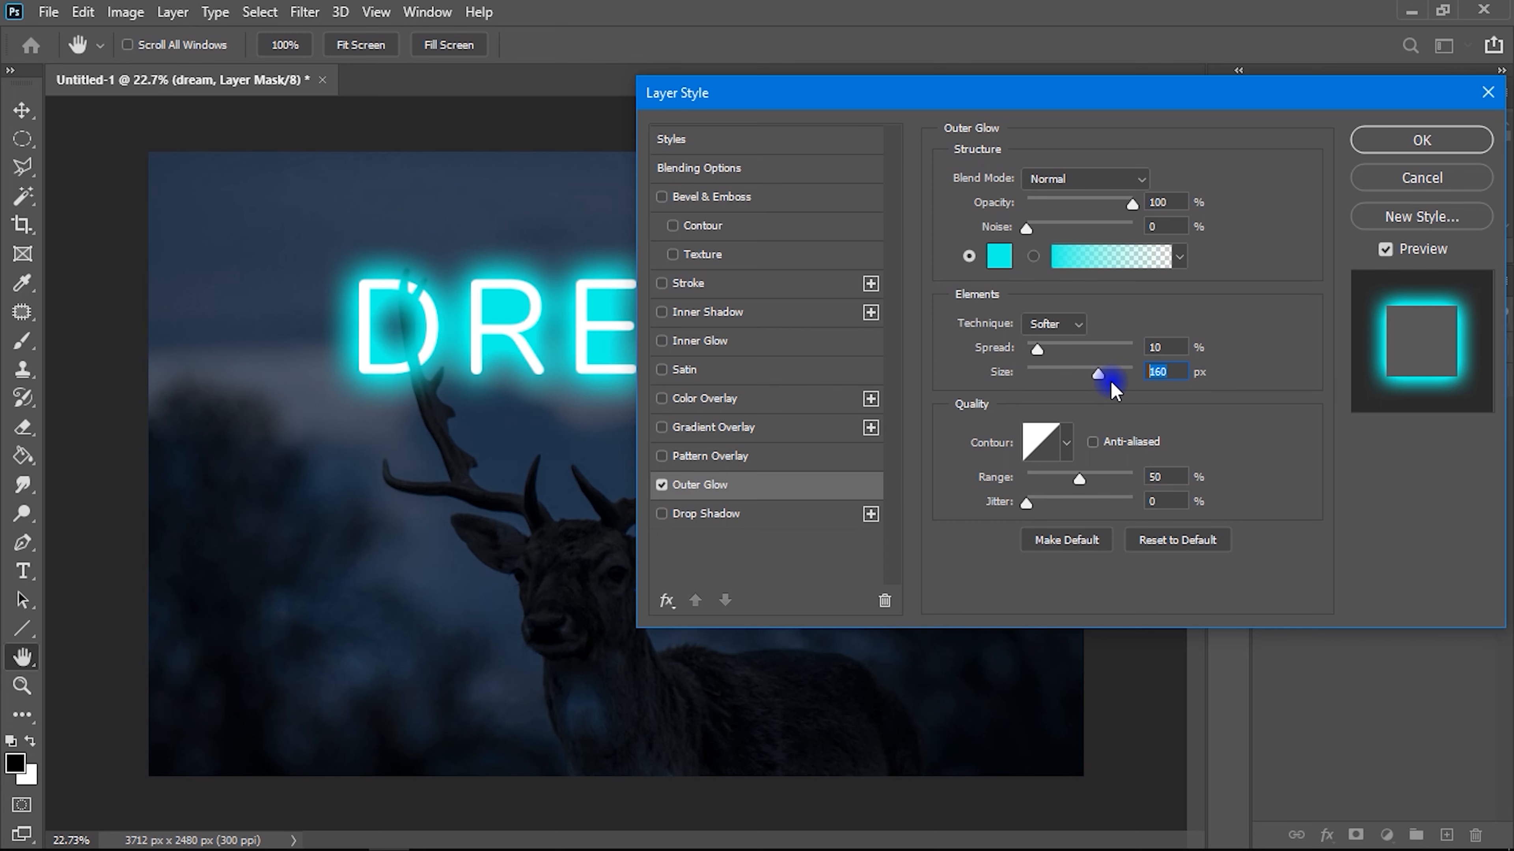
pyautogui.write('6')
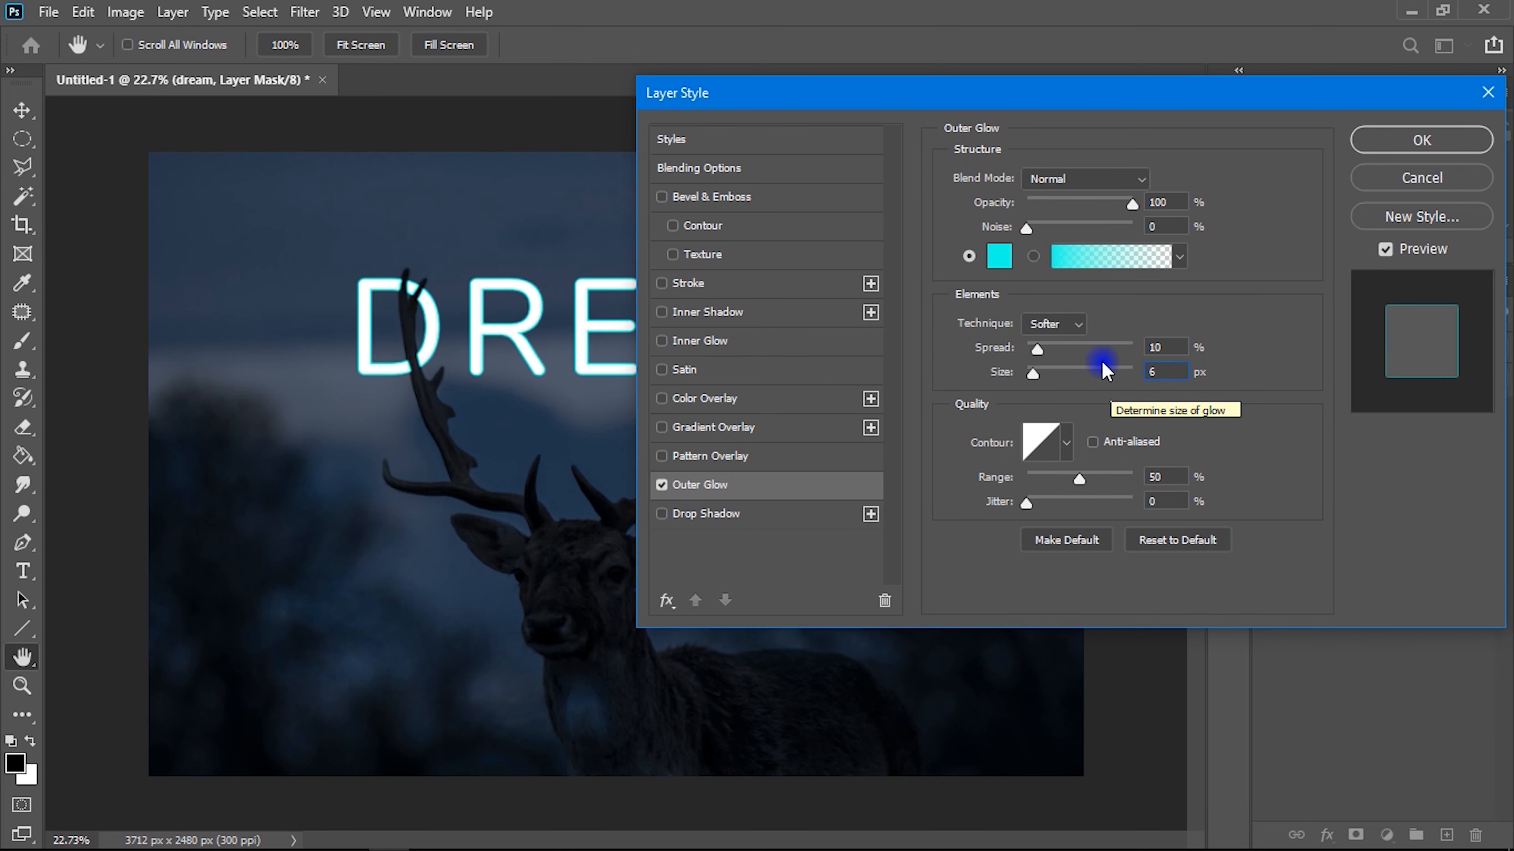
pyautogui.click(1442, 140)
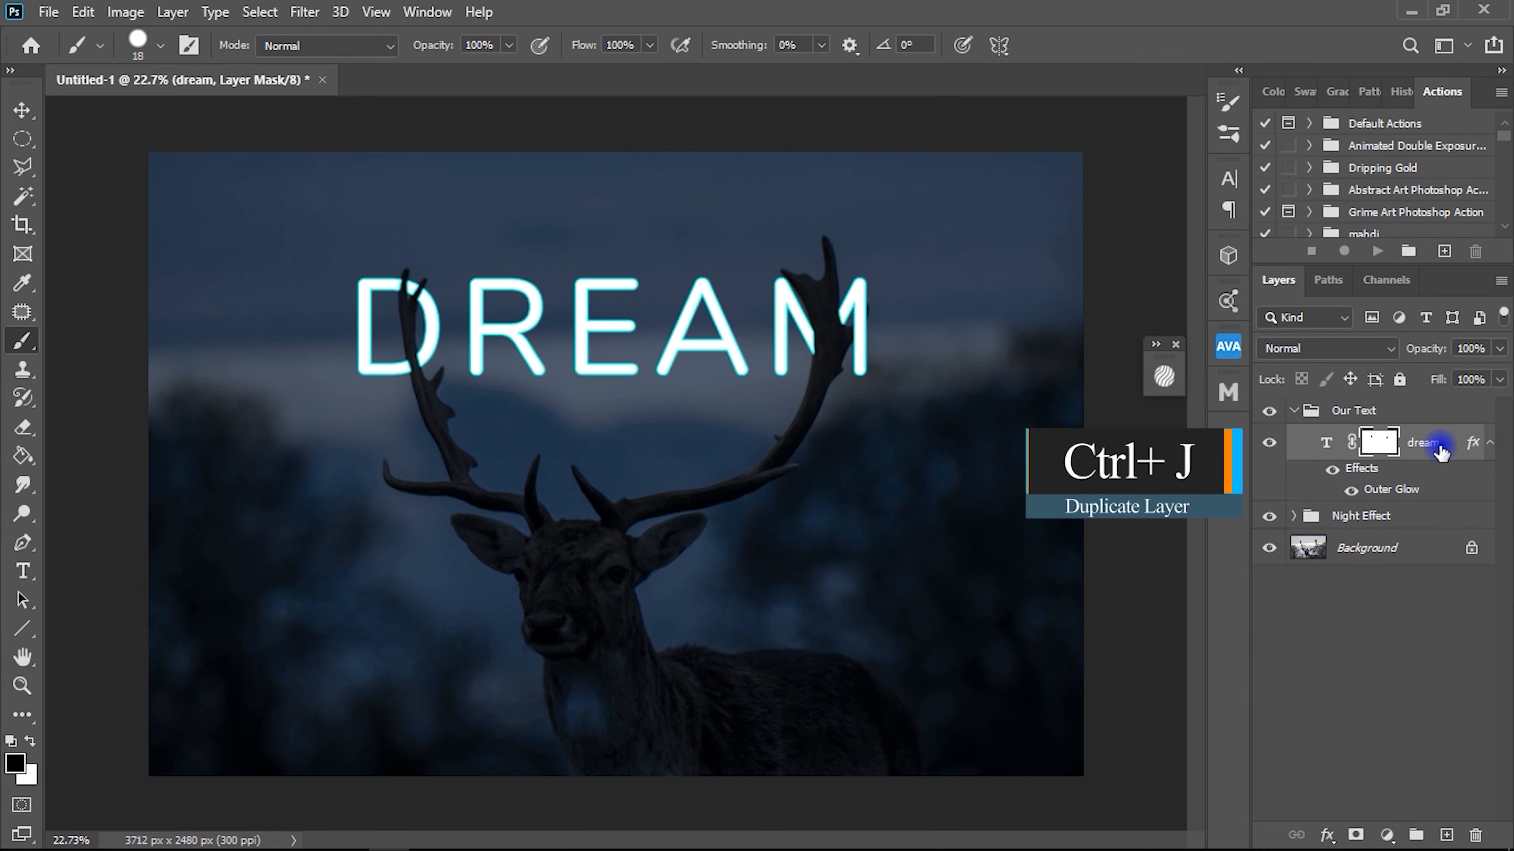
# Duplicate the DREAM text layer and set the outer glow opacity of the original layer beneath the copy to 85%.
pyautogui.hotkey('ctrl', 'j')
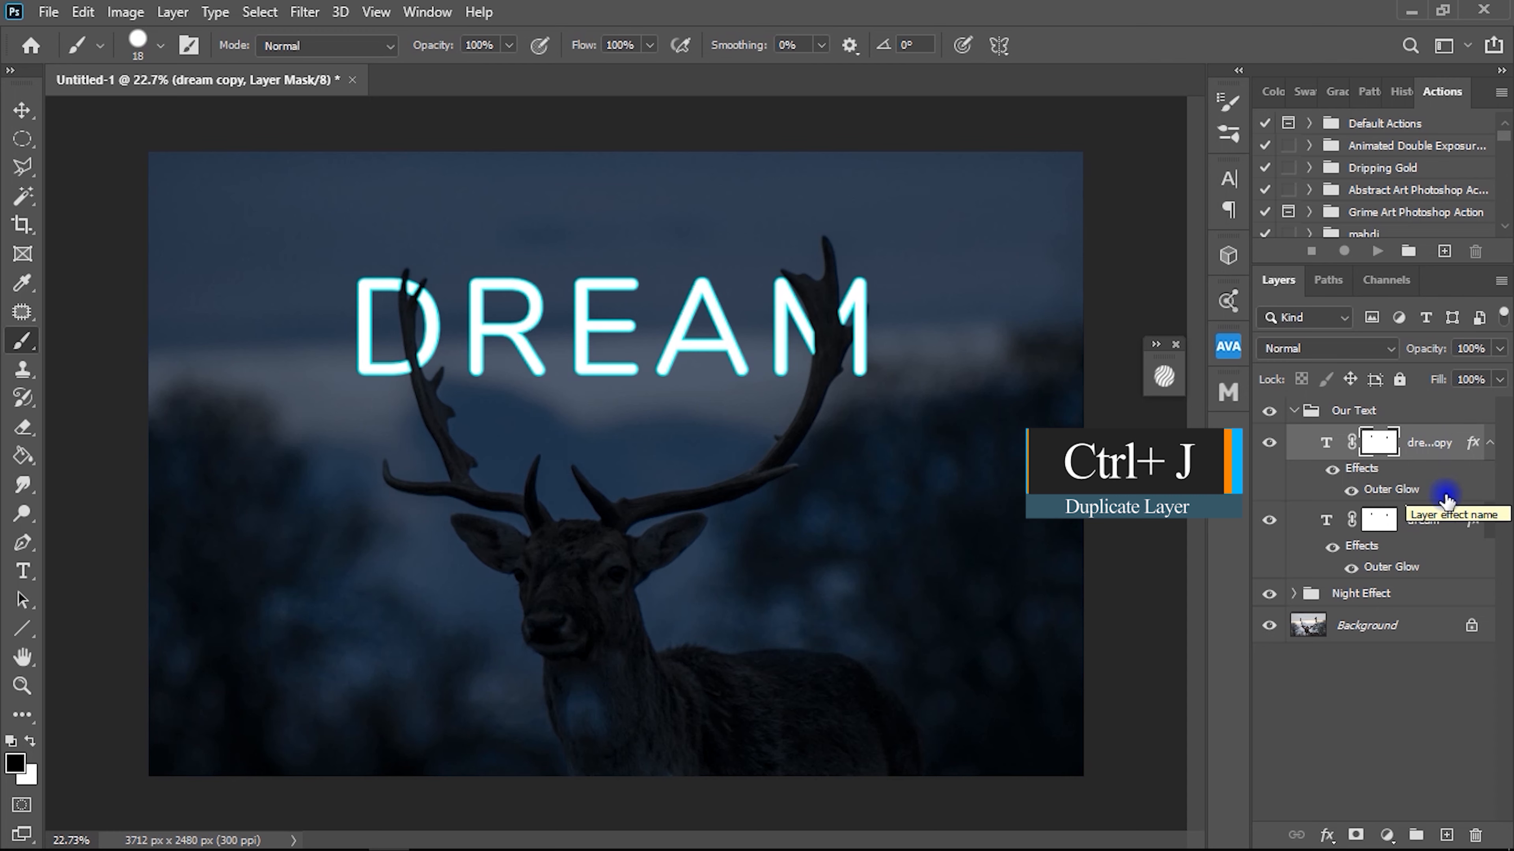
pyautogui.click(1446, 527)
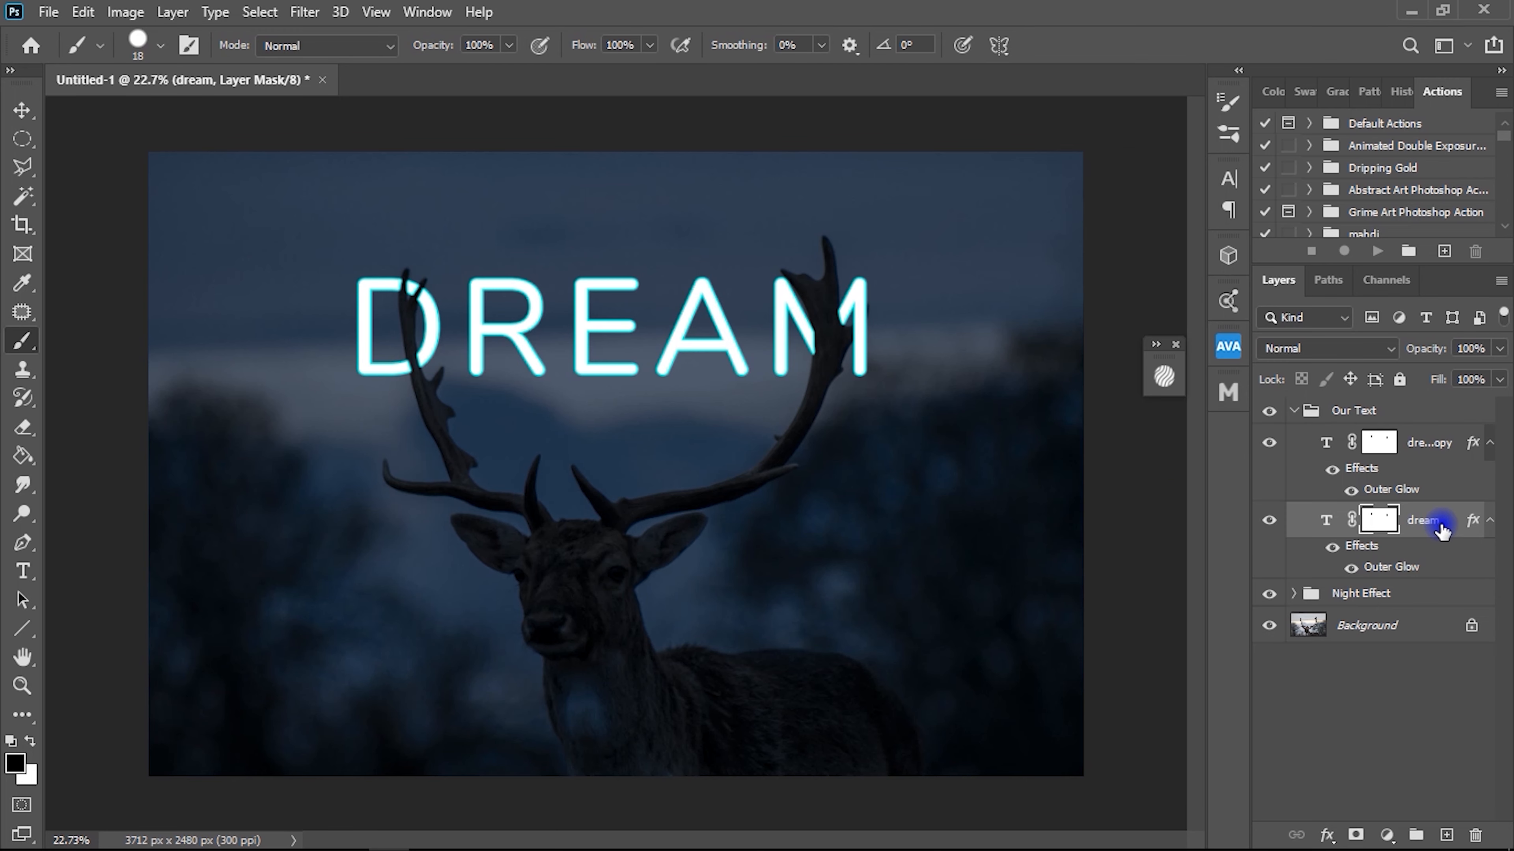
pyautogui.rightClick(1451, 527)
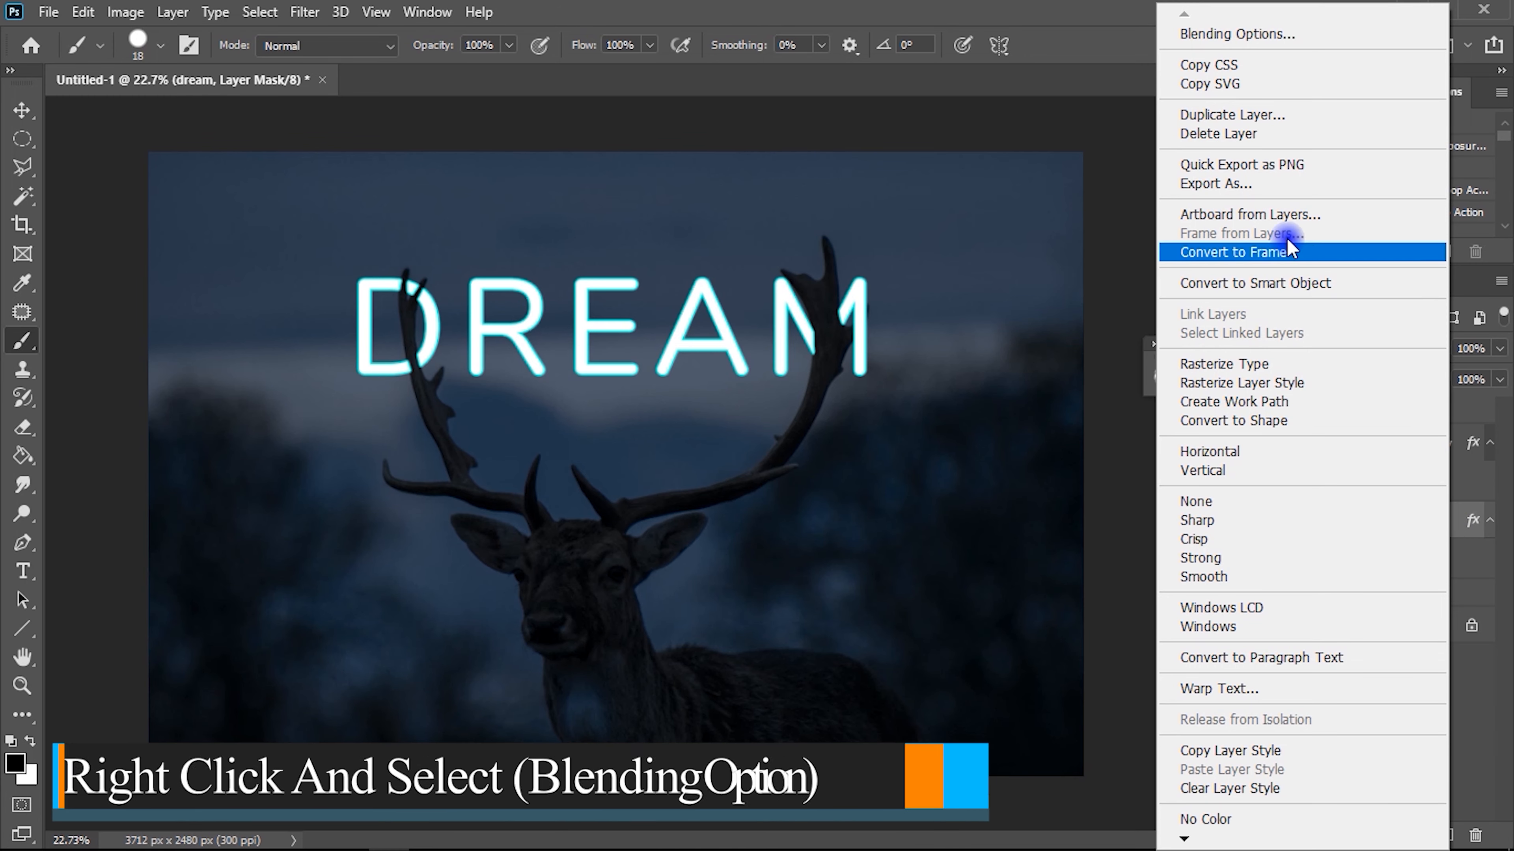
pyautogui.click(1272, 35)
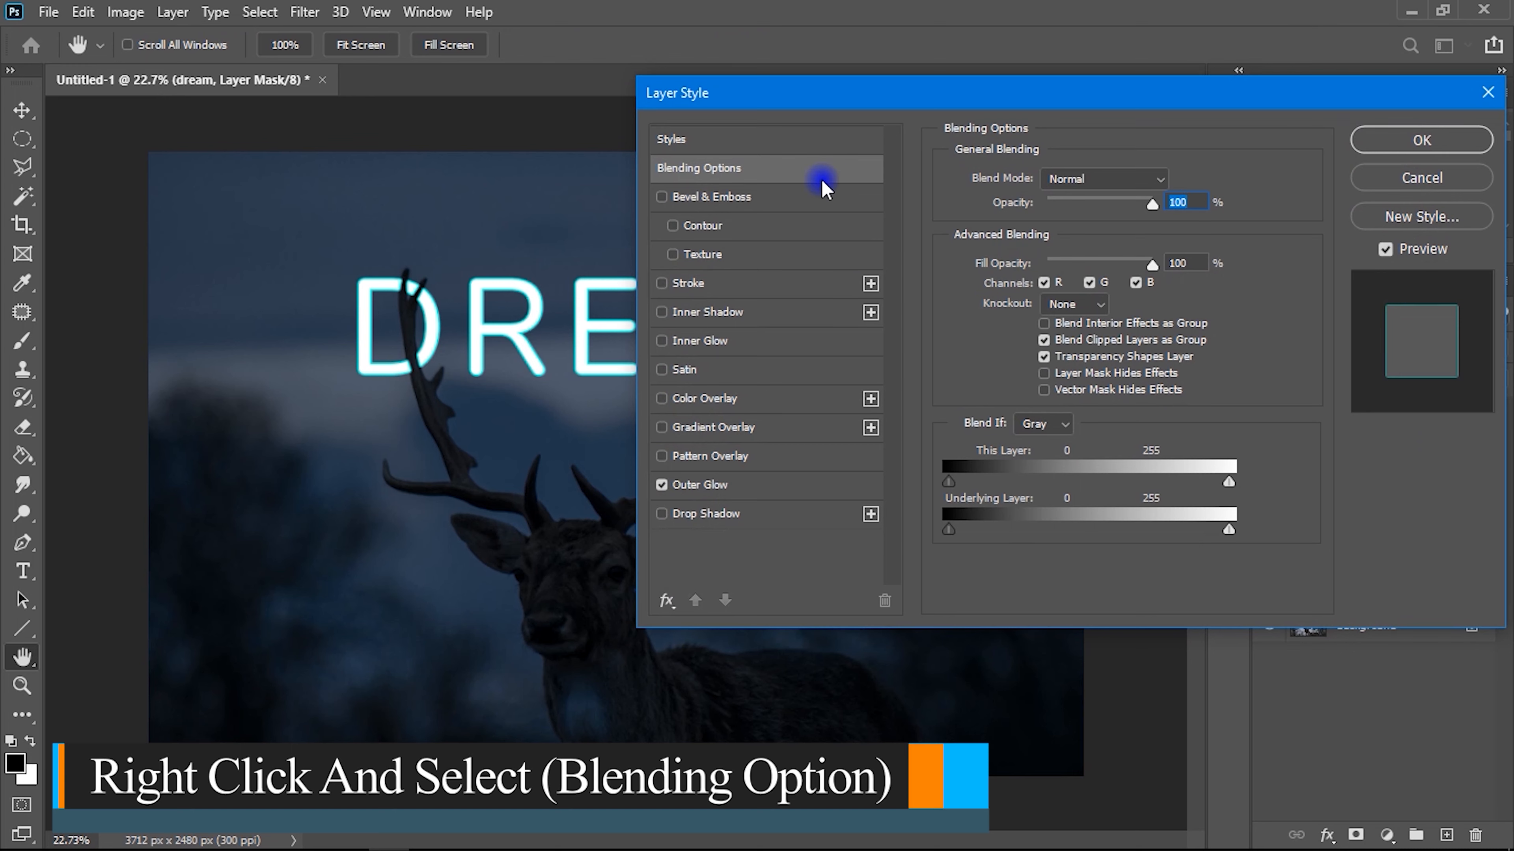
pyautogui.click(768, 486)
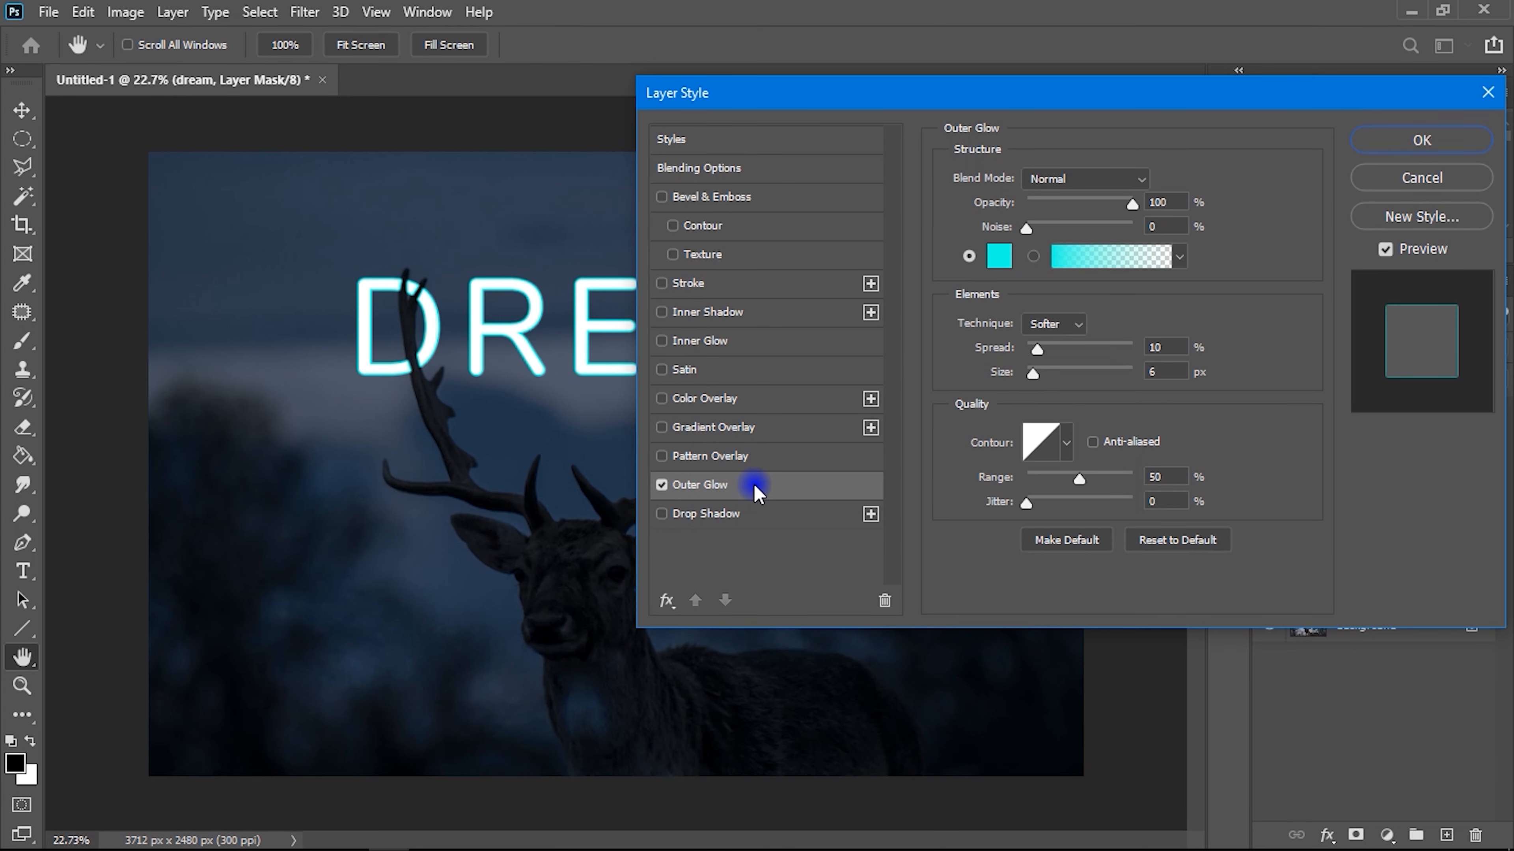
pyautogui.click(1168, 202)
pyautogui.moveTo(1171, 199); pyautogui.dragTo(1146, 201)
pyautogui.write('85')
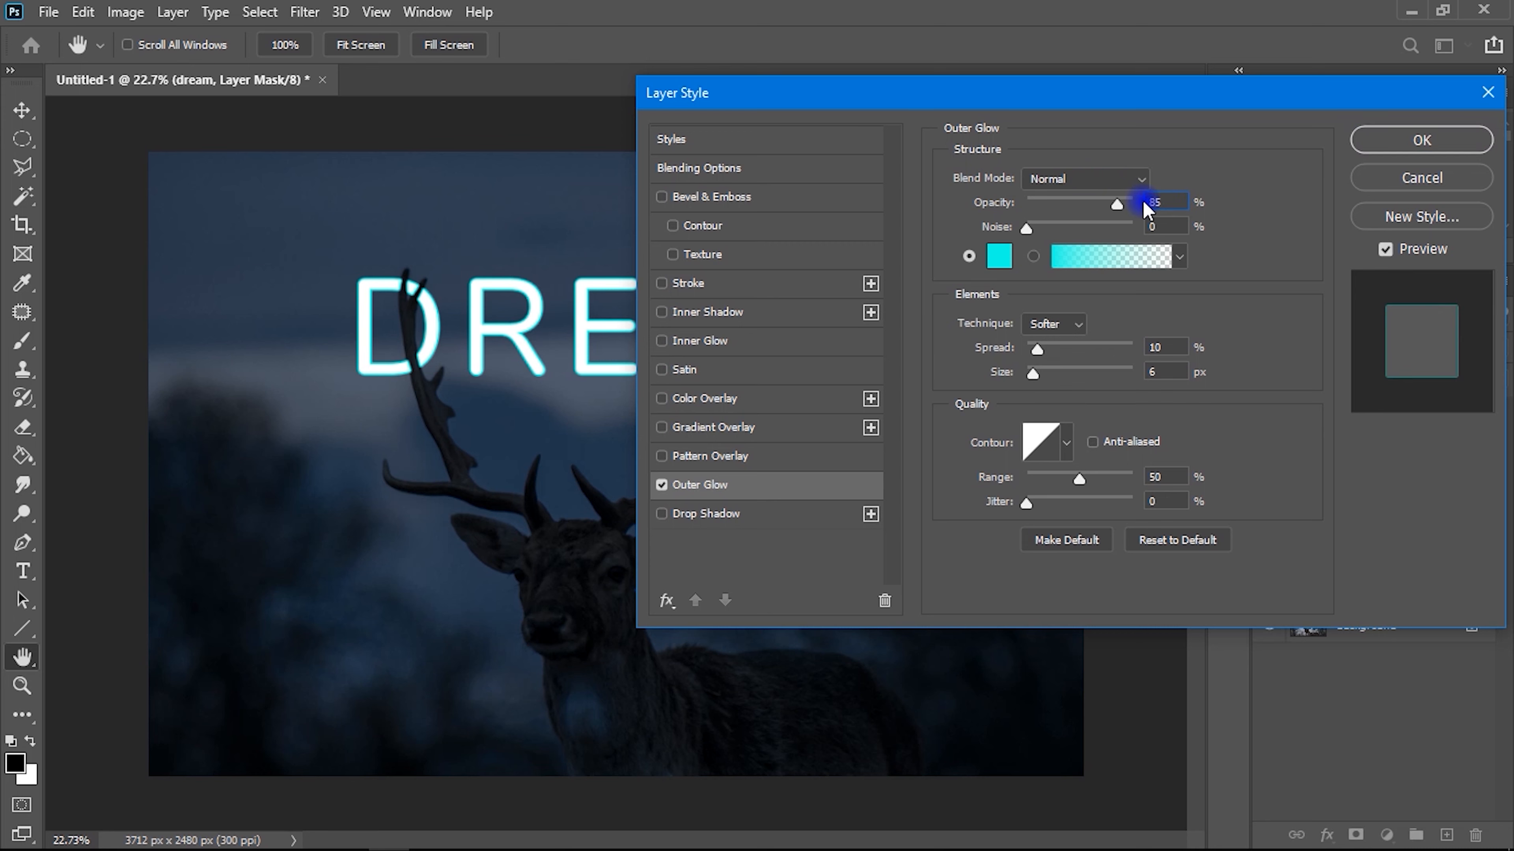
# Set the original text layer's outer glow size to 25 px and apply the layer style.
pyautogui.moveTo(1167, 347); pyautogui.dragTo(1142, 374)
pyautogui.click(1159, 374)
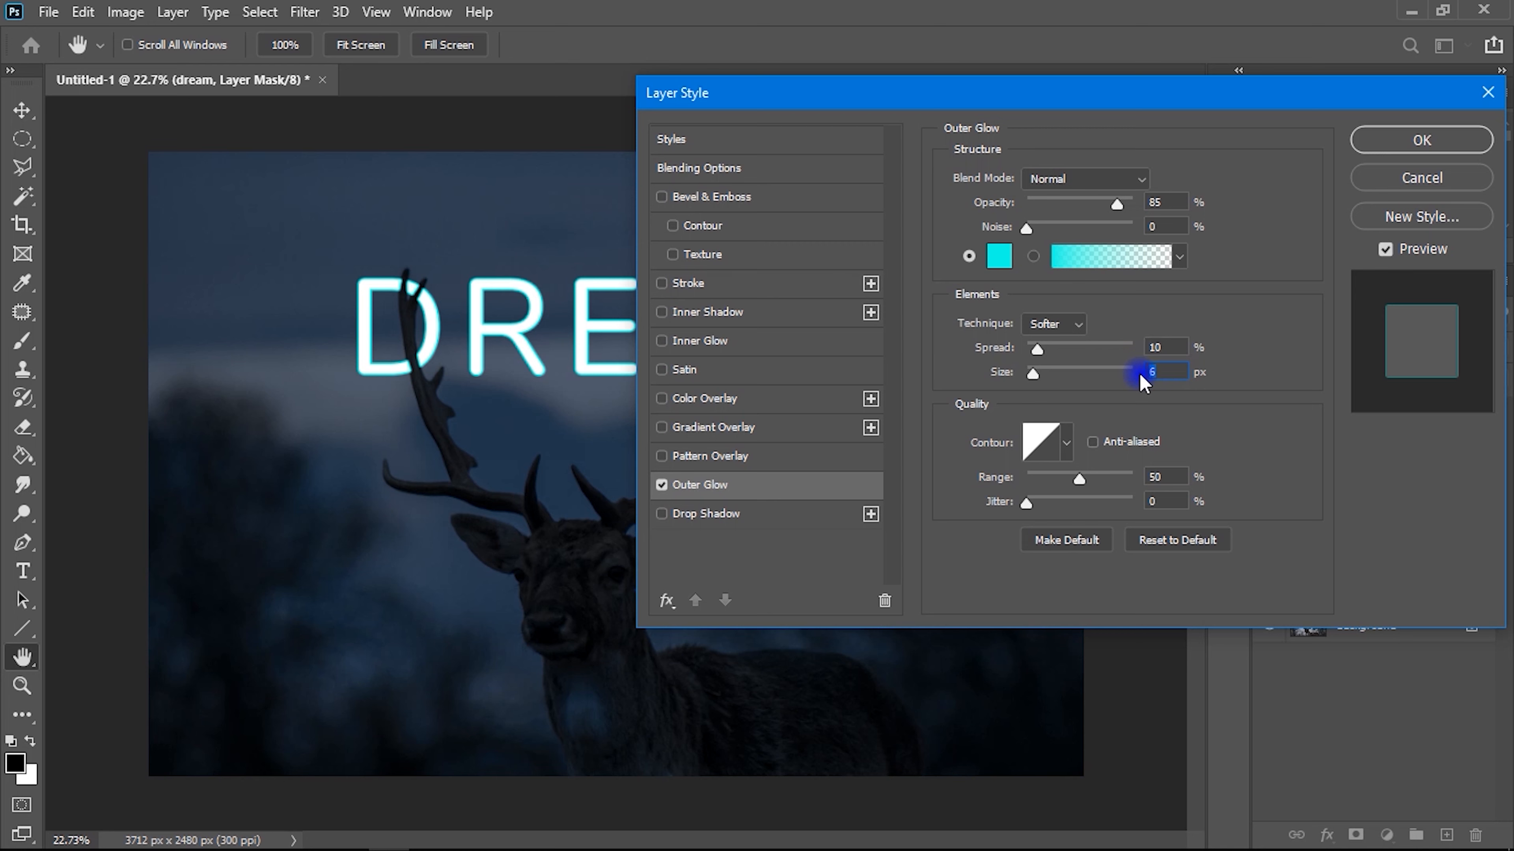
pyautogui.write('30')
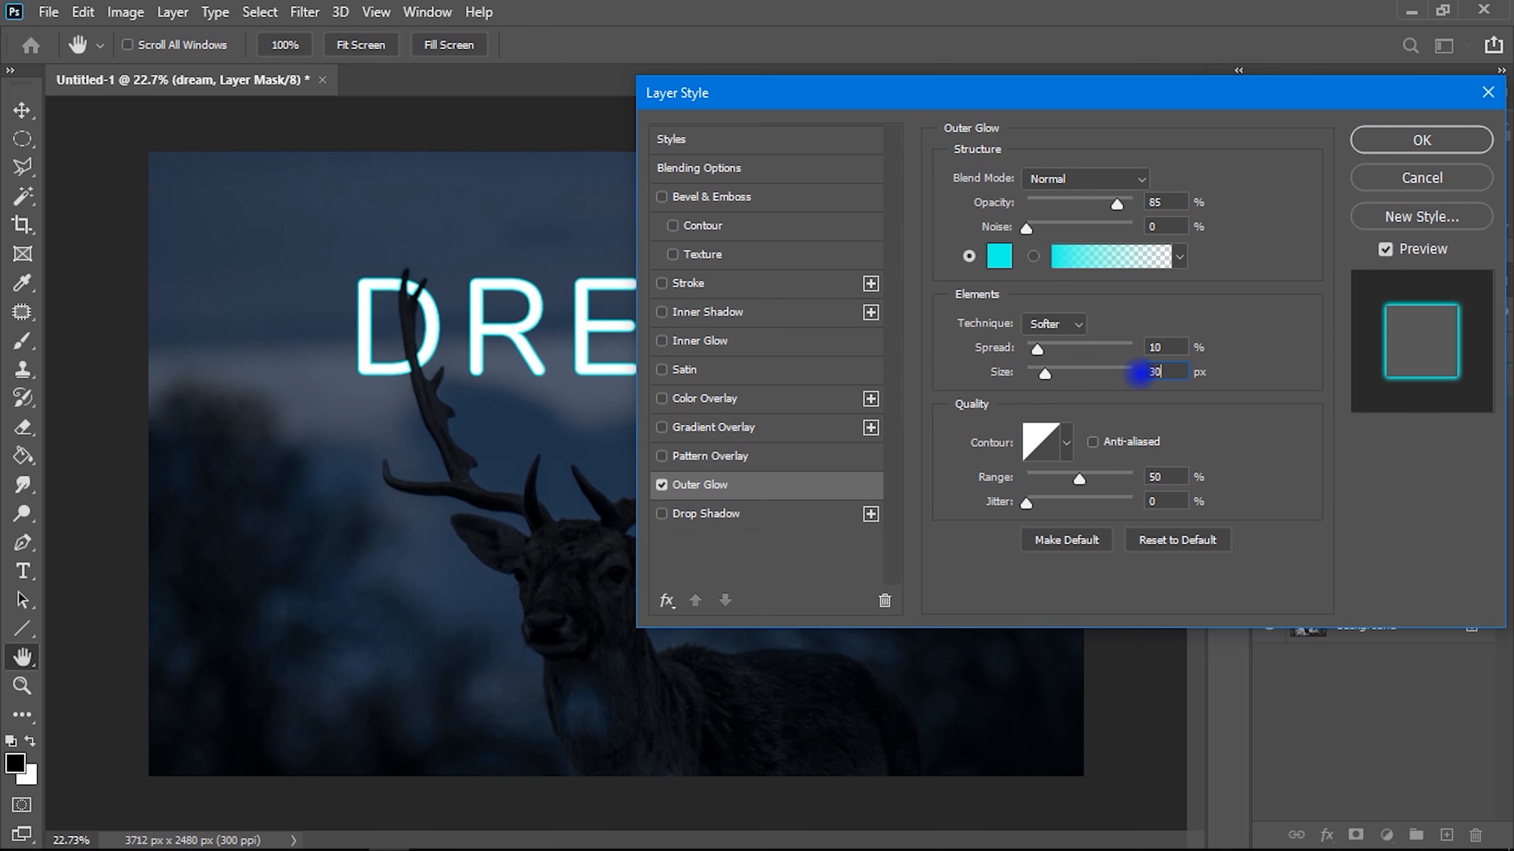
pyautogui.press('BackSpace')
pyautogui.write('25')
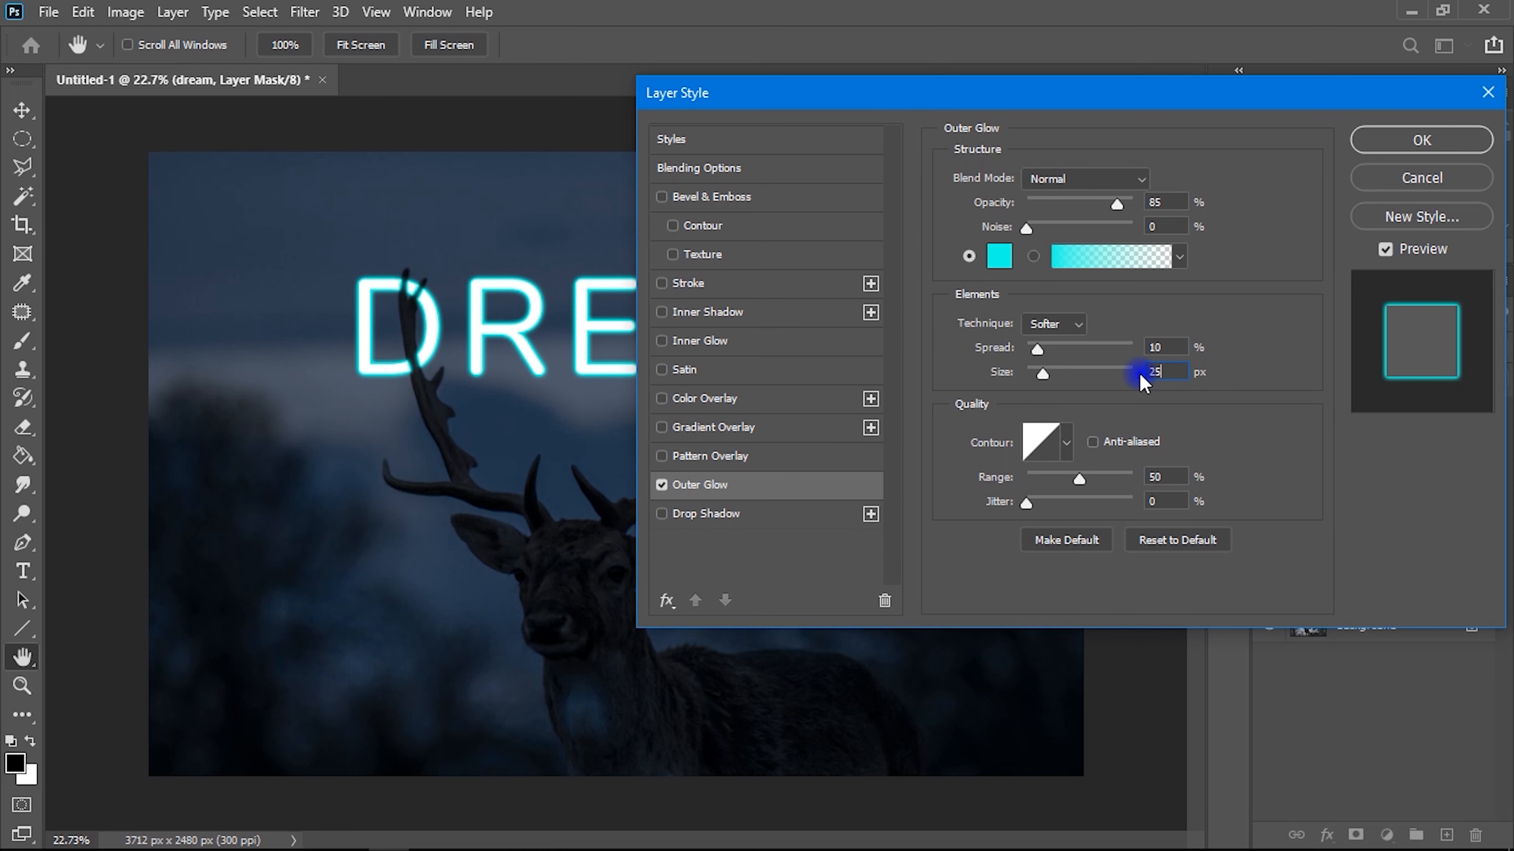
pyautogui.click(1402, 141)
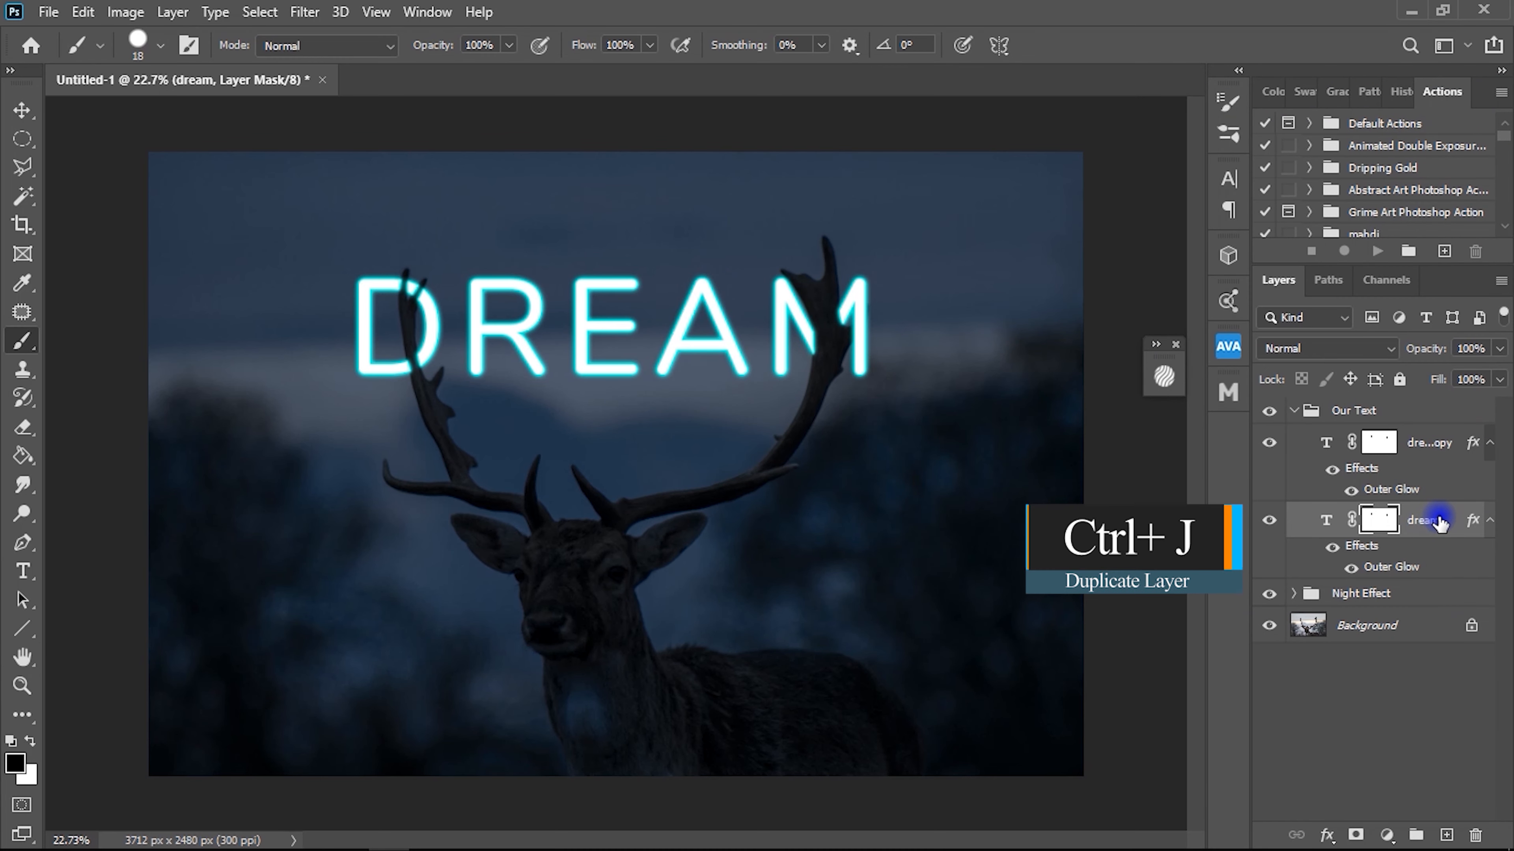
# Duplicate the original dream layer again and set the outer glow opacity of the lowest text layer to 65%.
pyautogui.hotkey('ctrl', 'j')
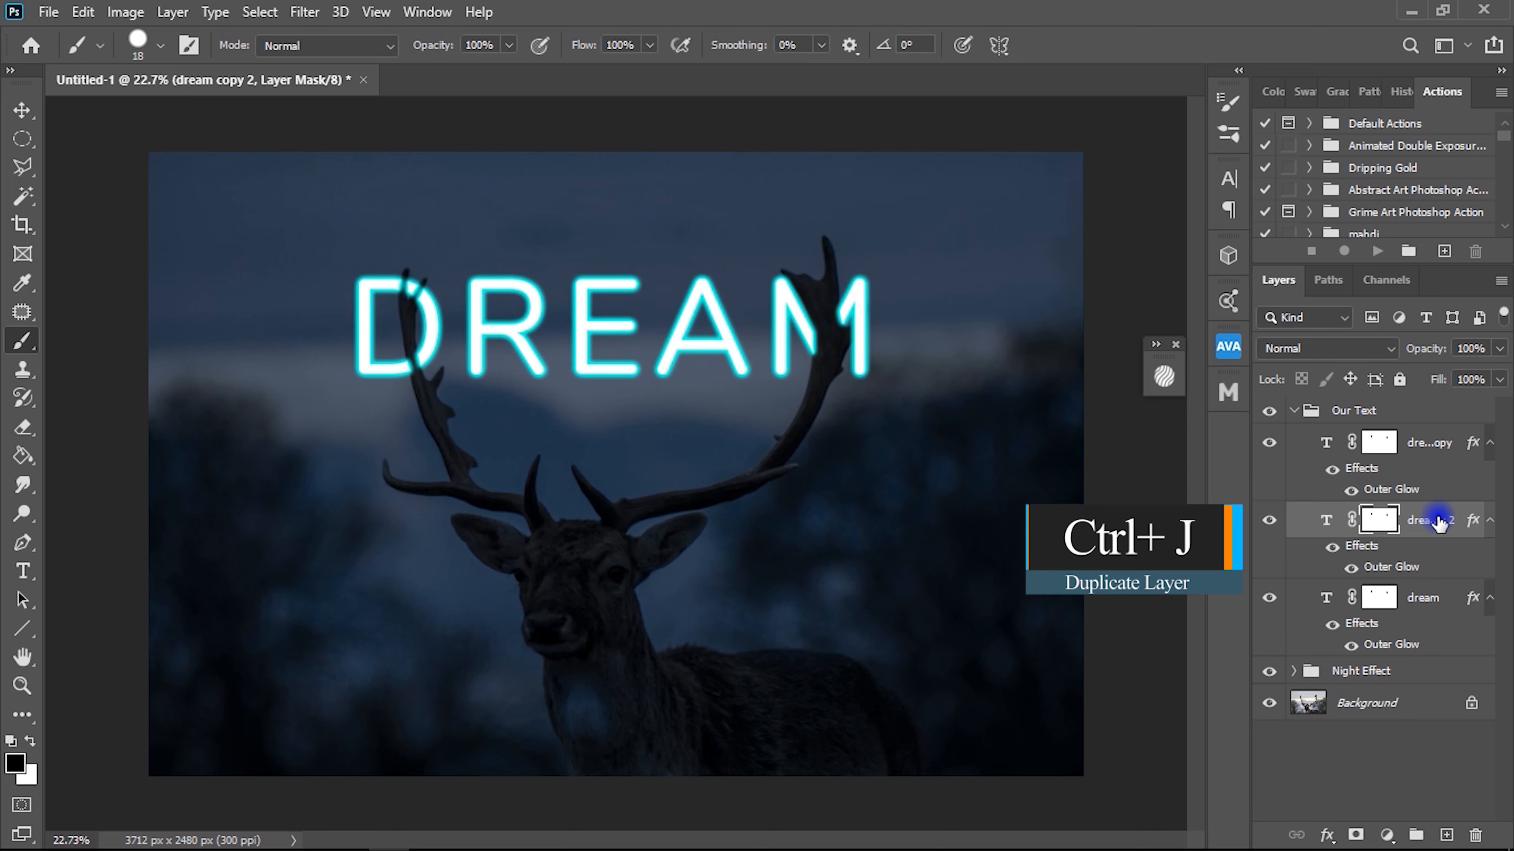
pyautogui.click(1442, 602)
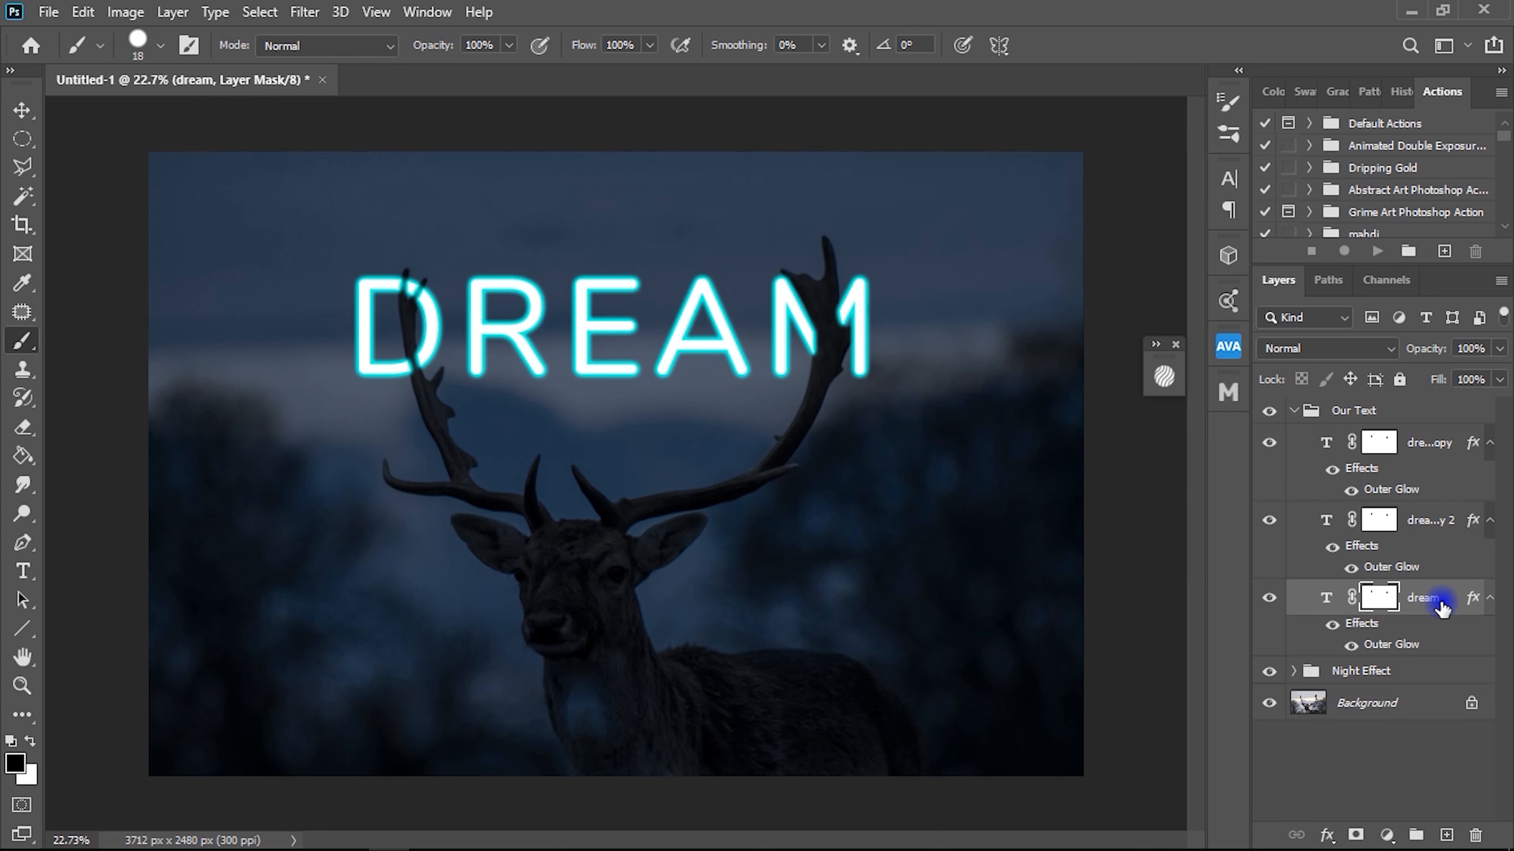
pyautogui.rightClick(1445, 600)
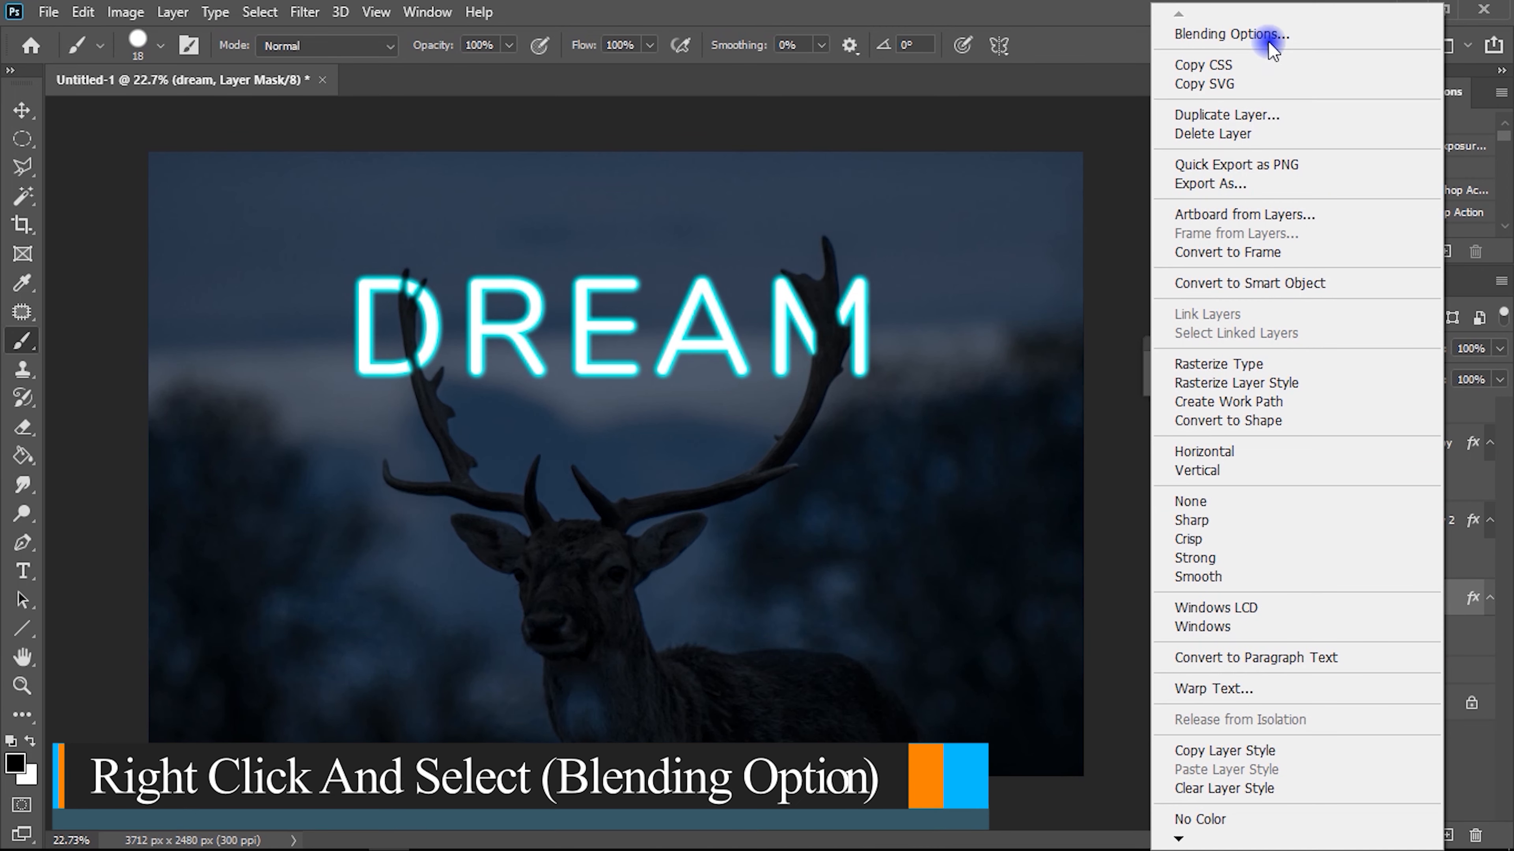
pyautogui.click(1304, 36)
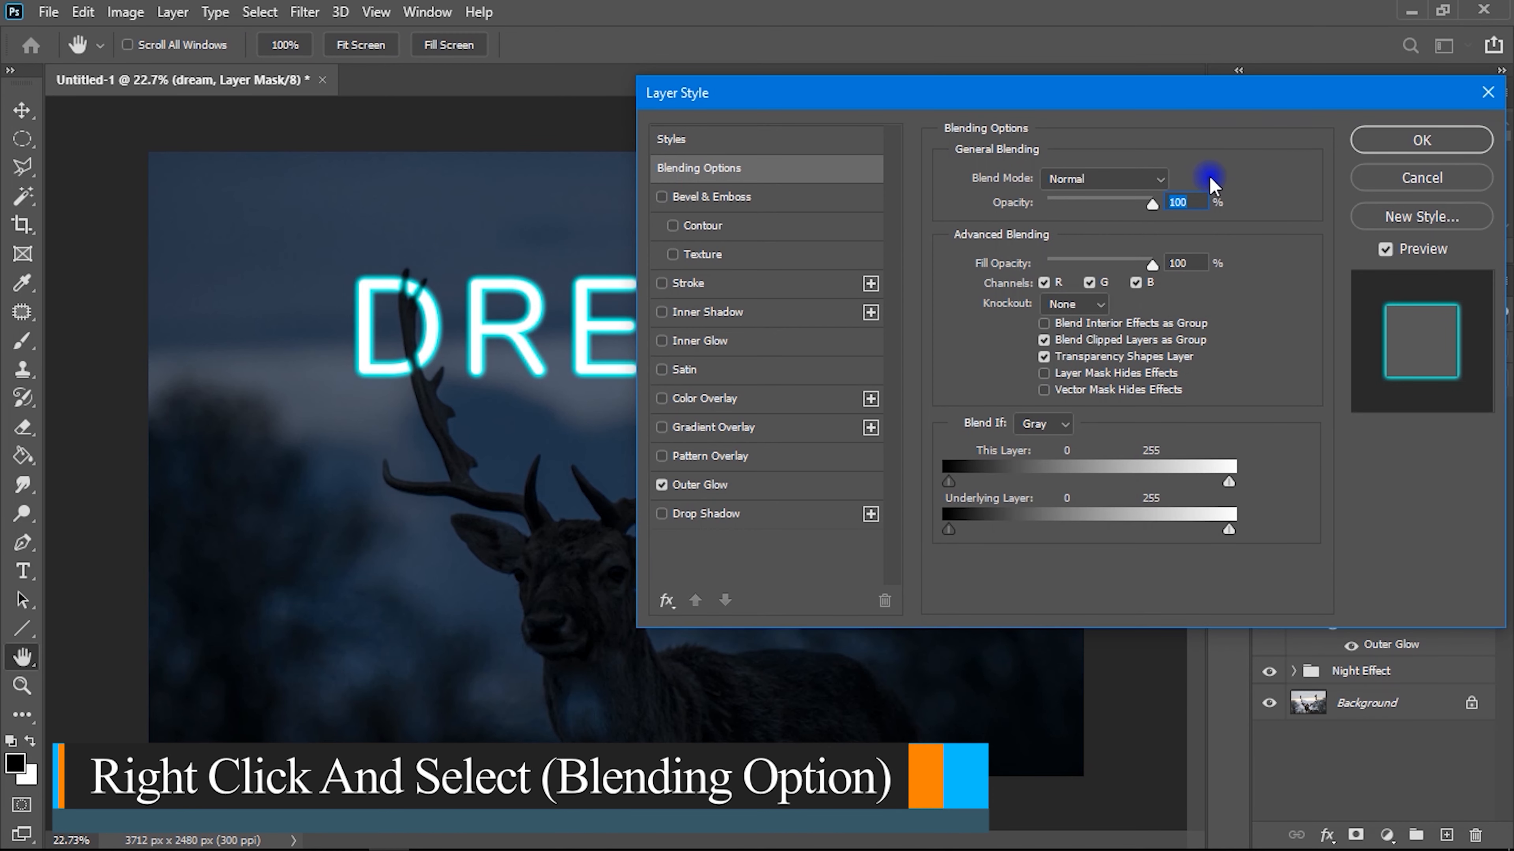
pyautogui.click(802, 483)
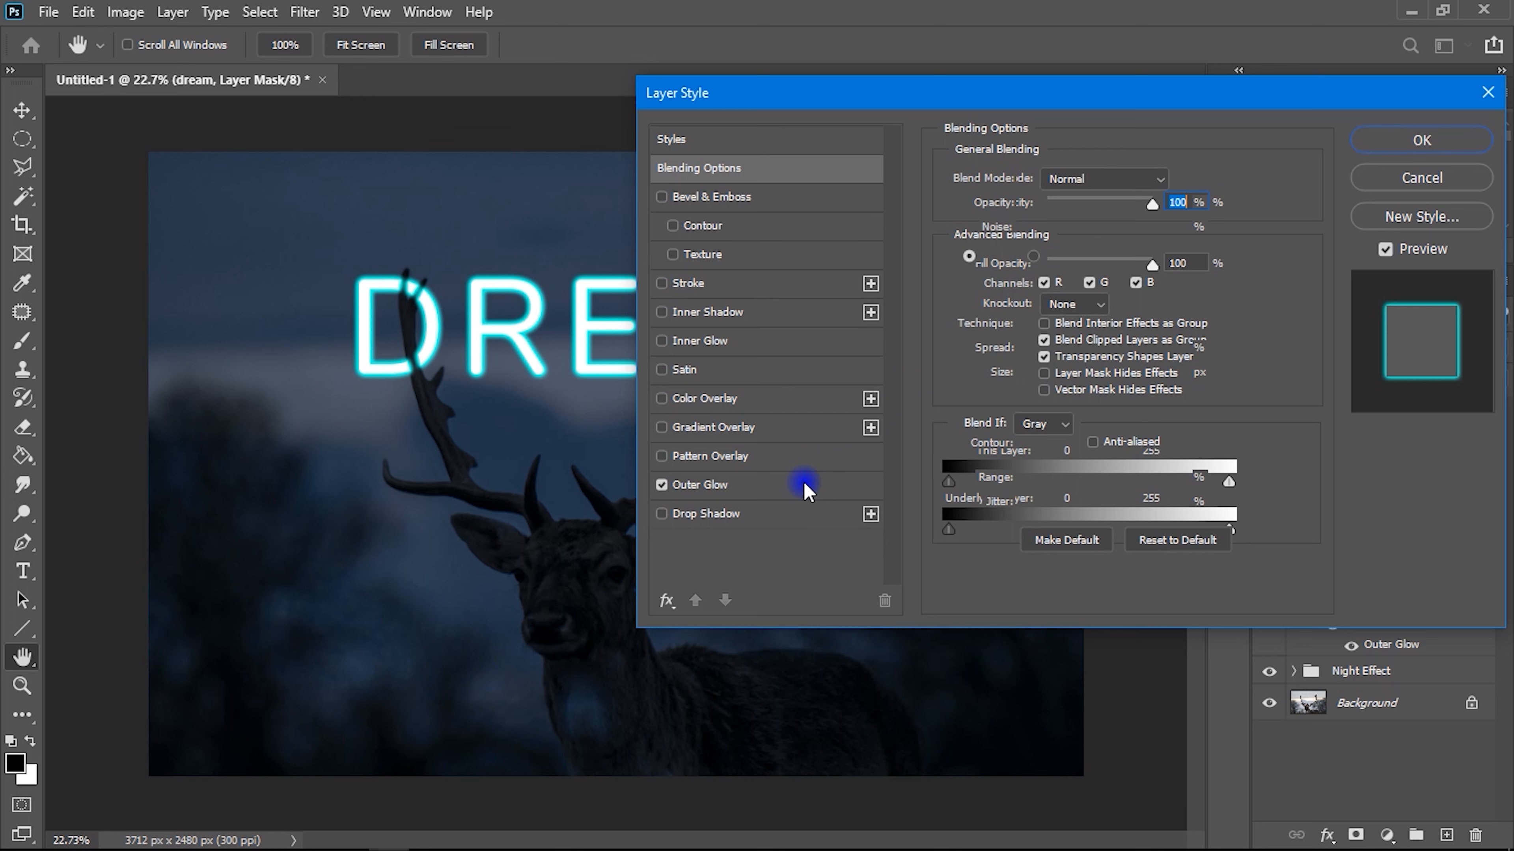
pyautogui.doubleClick(1150, 206)
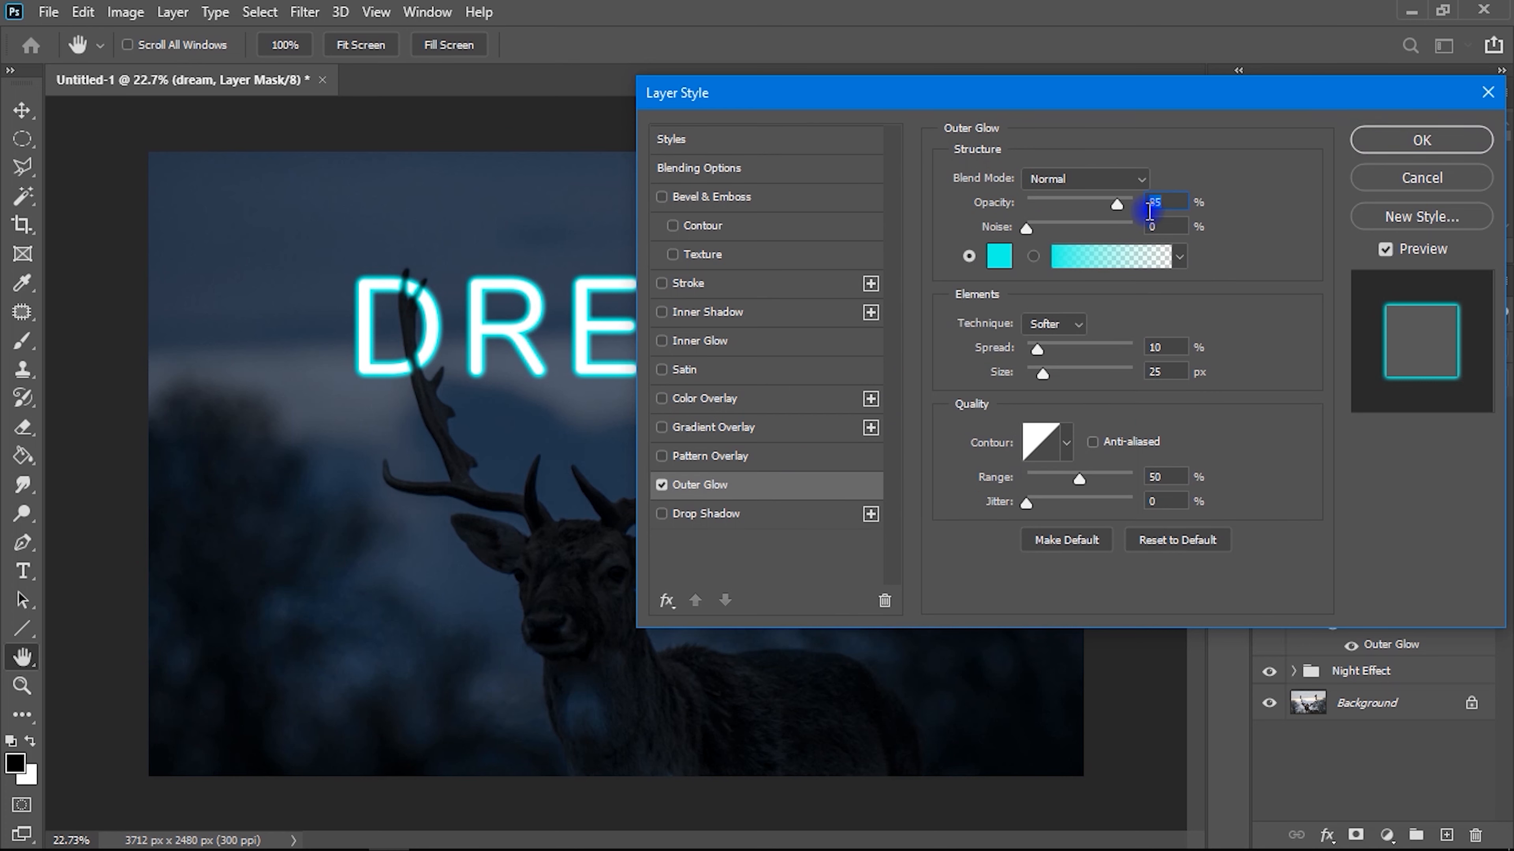
pyautogui.write('65')
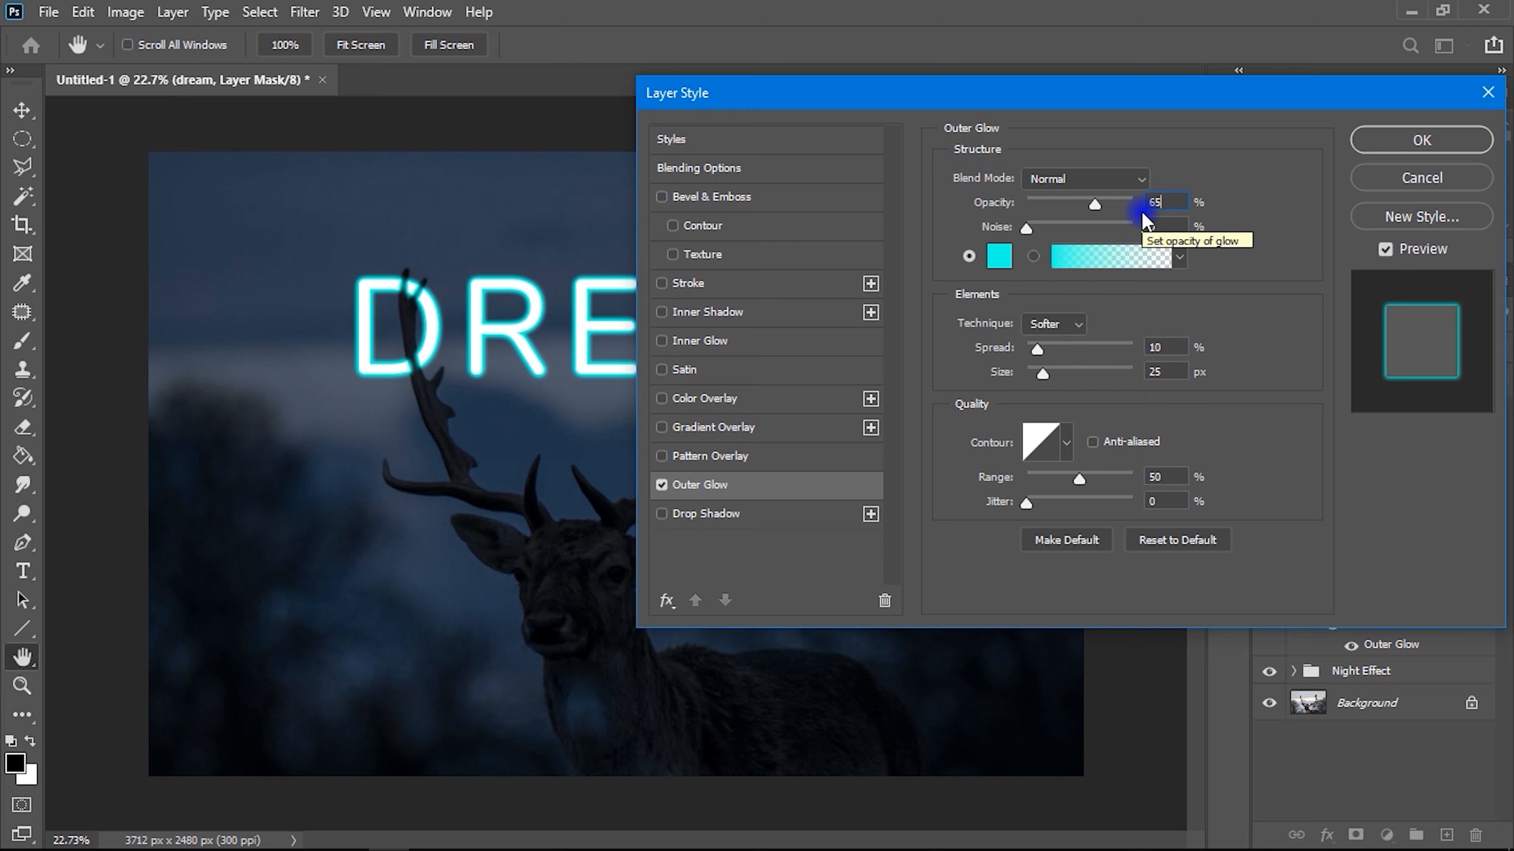
# Set the lowest text layer's outer glow size to 75 px and apply the layer style.
pyautogui.doubleClick(1162, 347)
pyautogui.moveTo(1175, 374); pyautogui.dragTo(1142, 376)
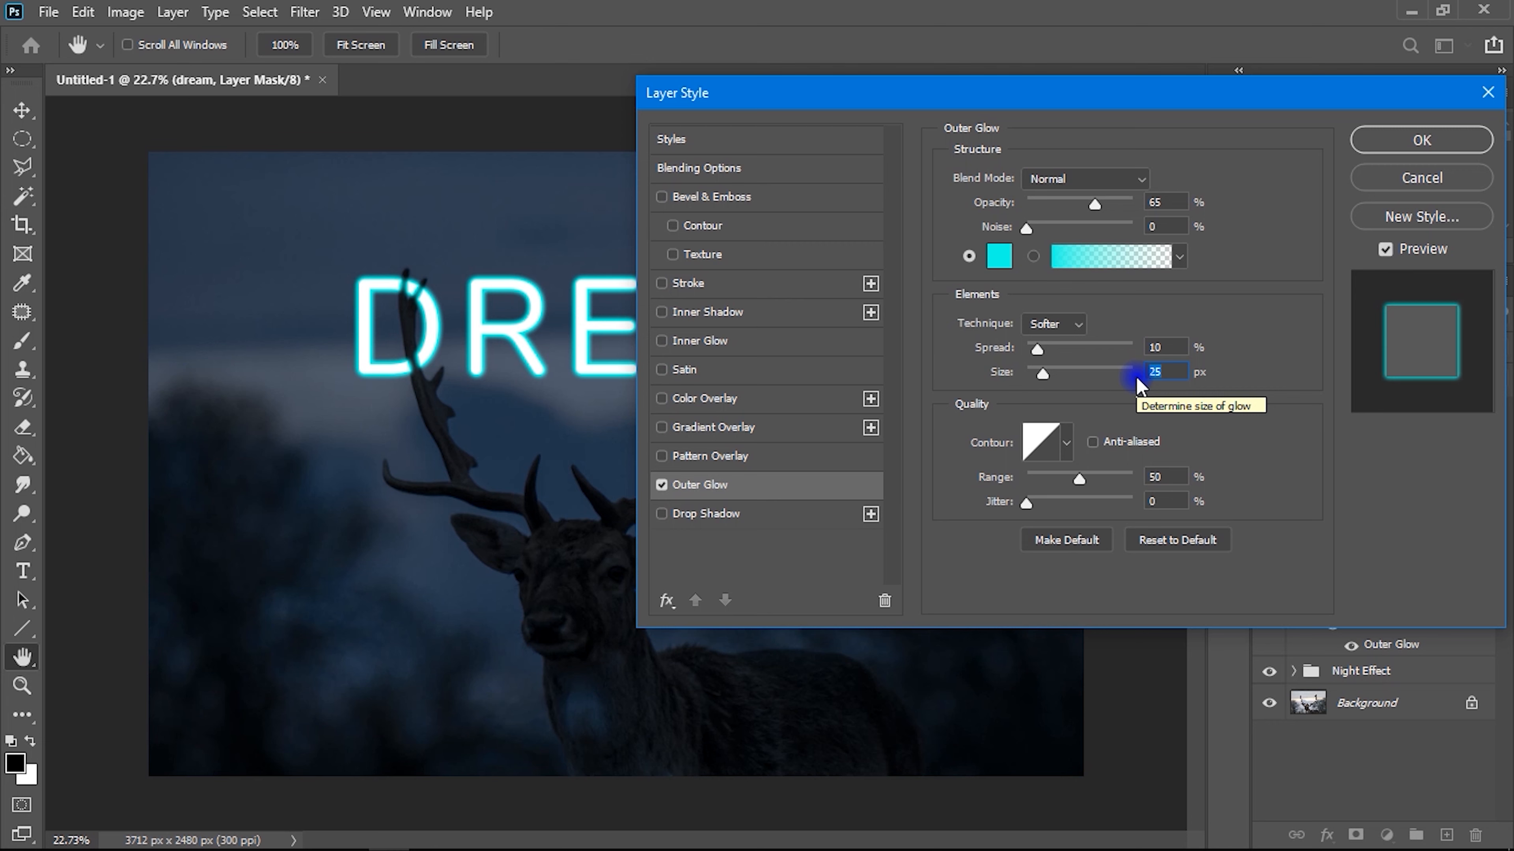
pyautogui.write('80')
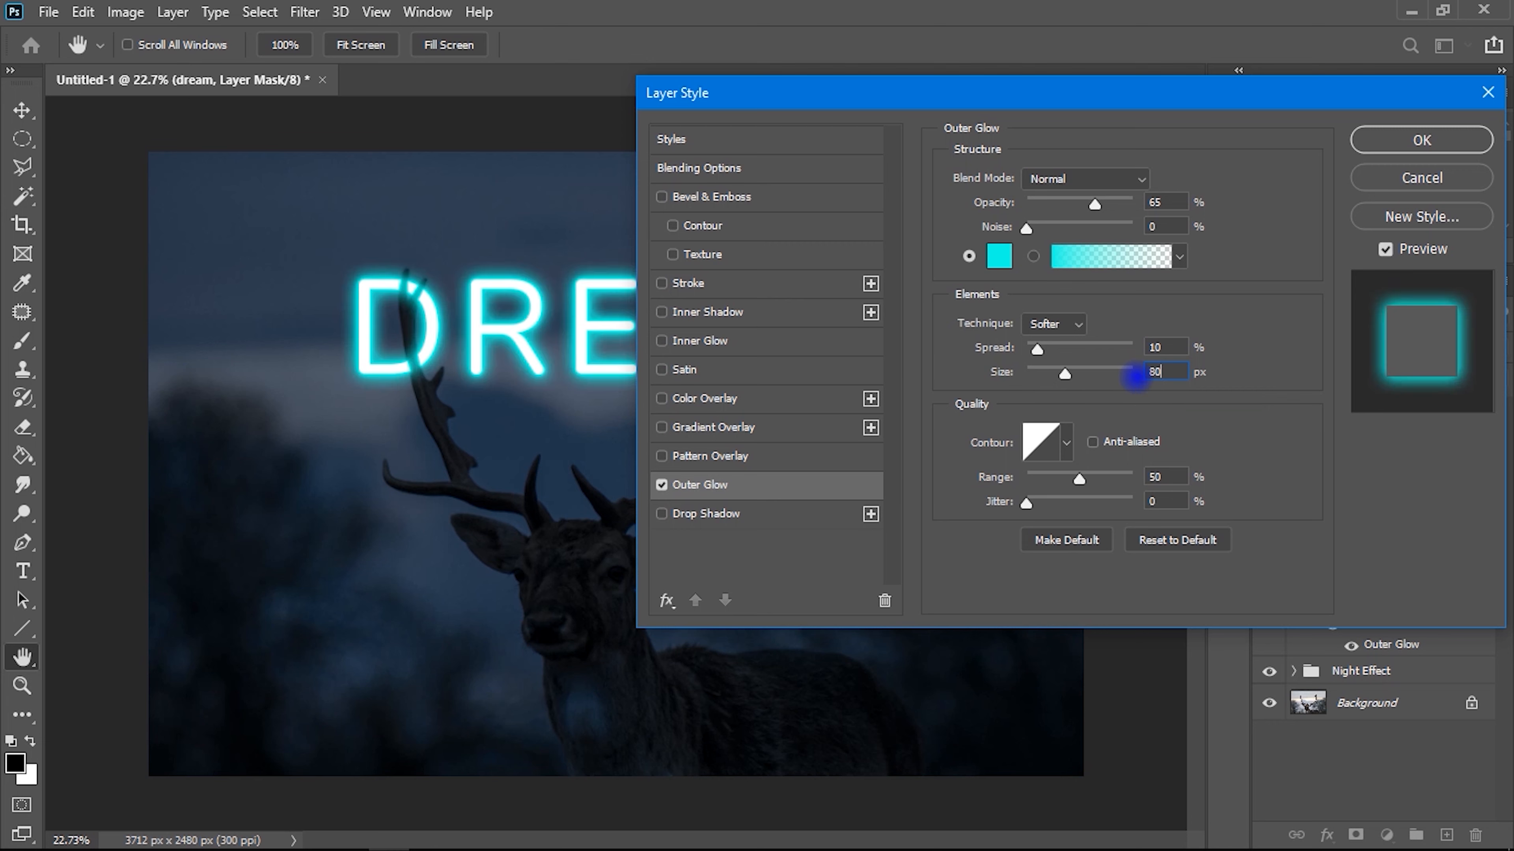
pyautogui.press('BackSpace')
pyautogui.press('BackSpace')
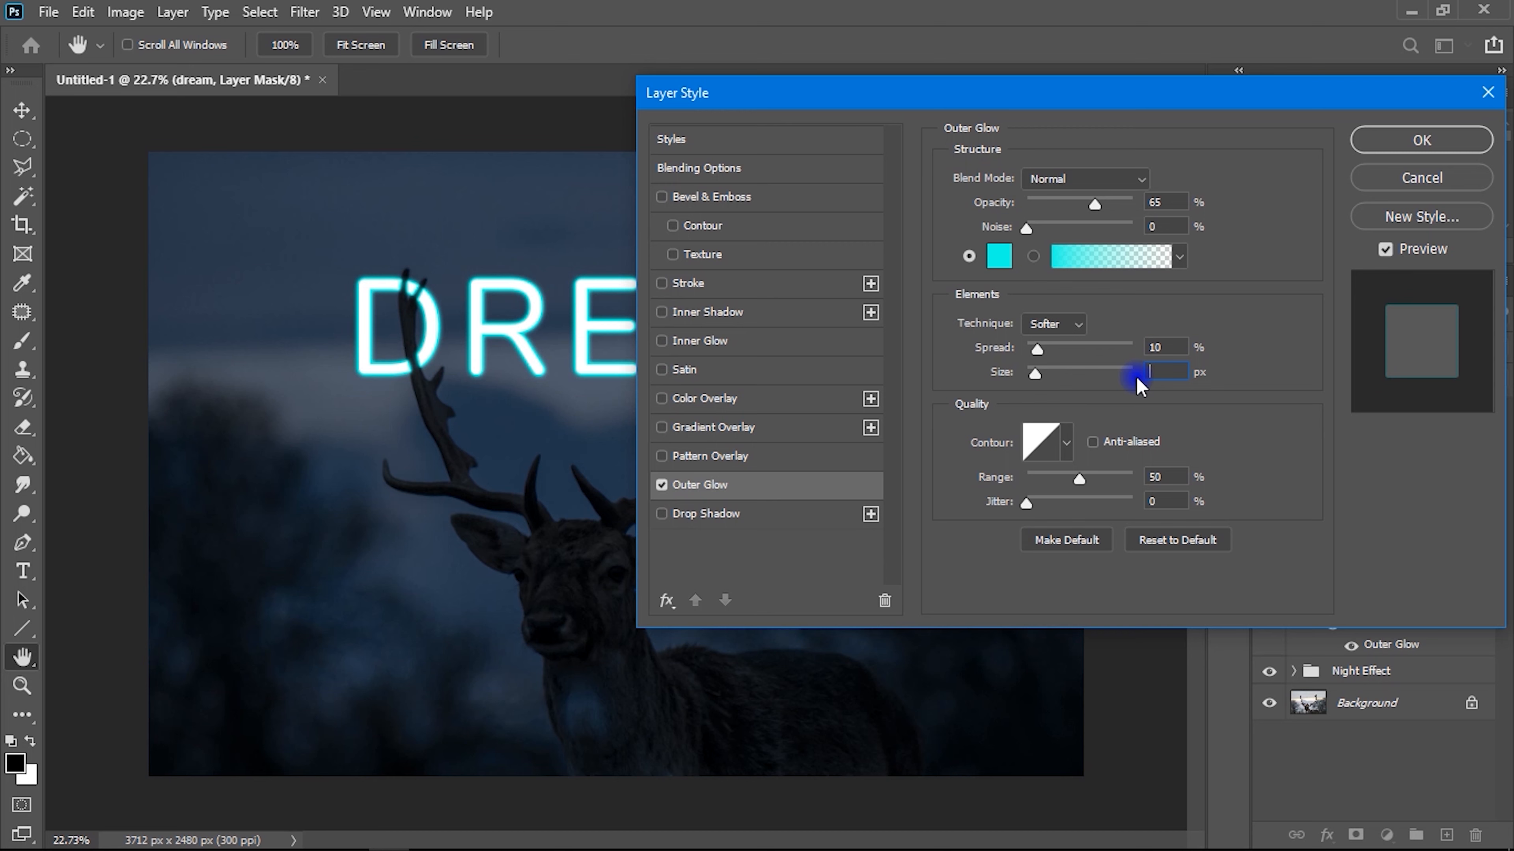
pyautogui.write('75')
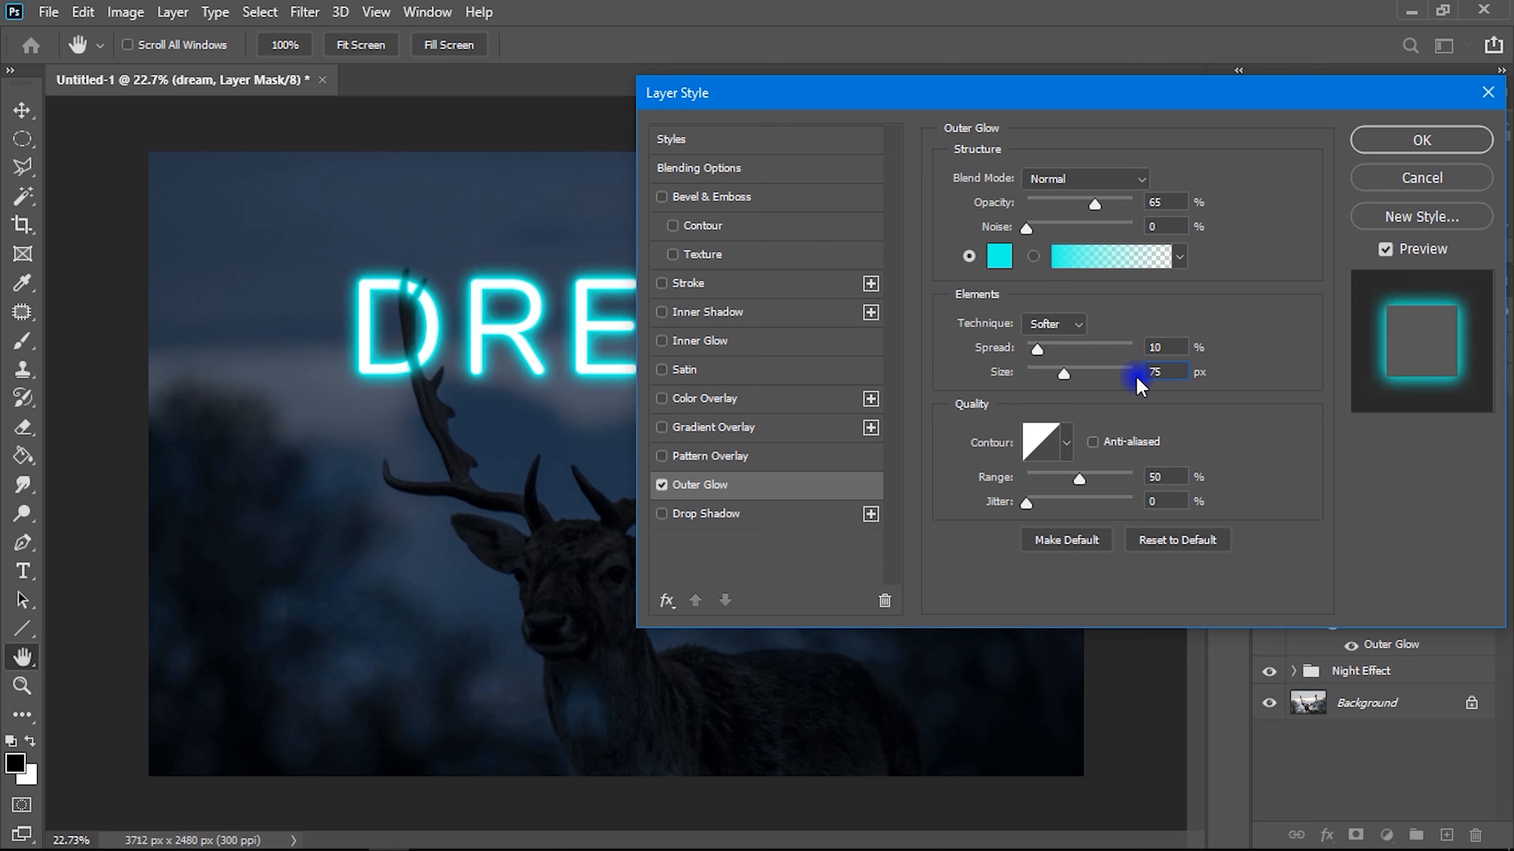
pyautogui.click(1167, 380)
pyautogui.moveTo(1171, 372); pyautogui.dragTo(1143, 371)
pyautogui.click(1424, 141)
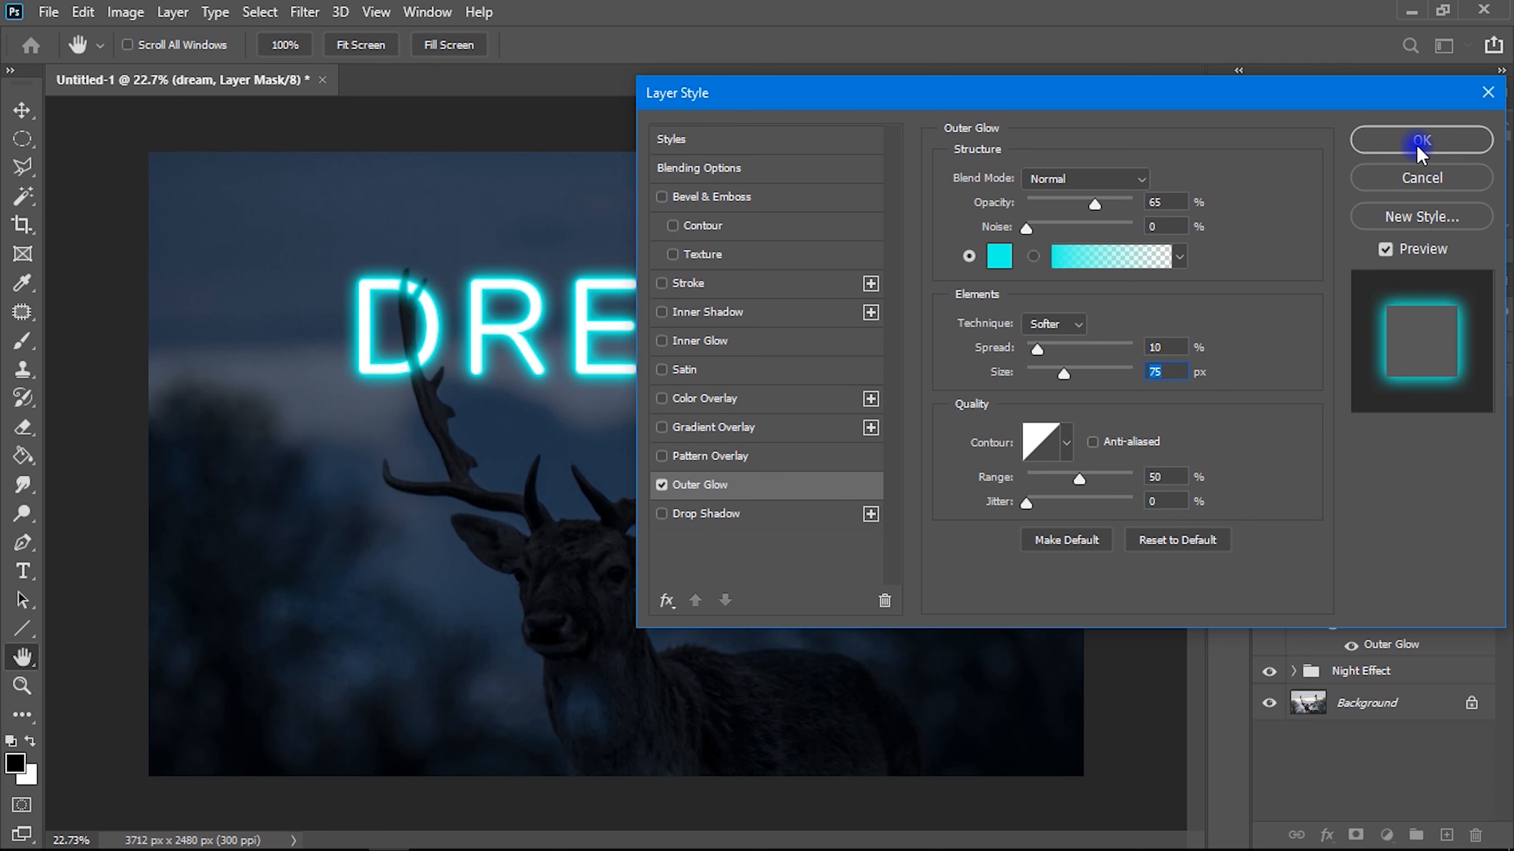
pyautogui.press('b')
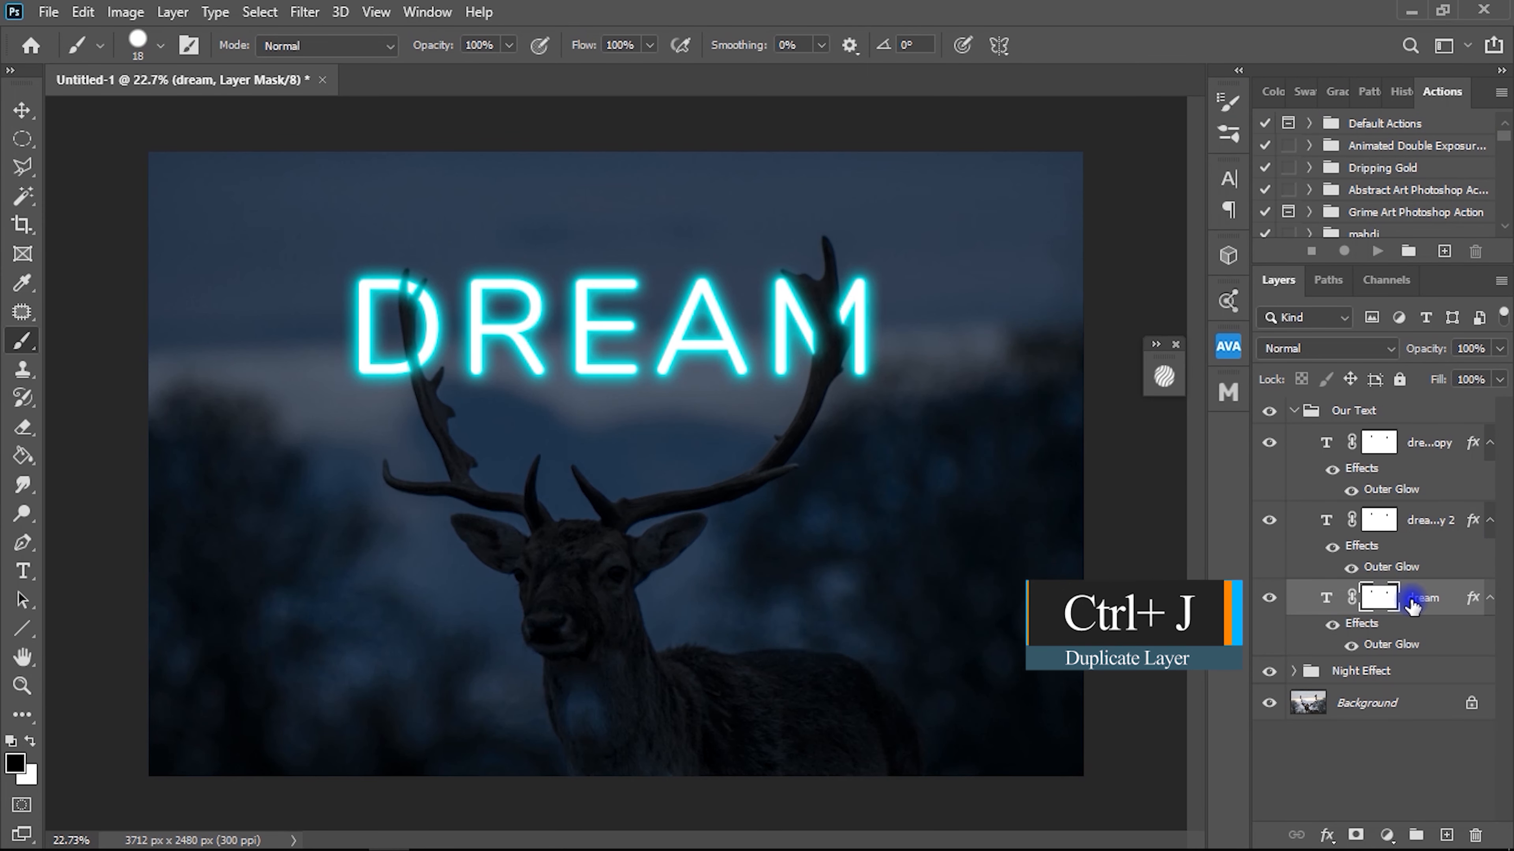
# Duplicate the original dream layer once more and set the outer glow opacity of the lowest text layer to 22%.
pyautogui.hotkey('ctrl', 'j')
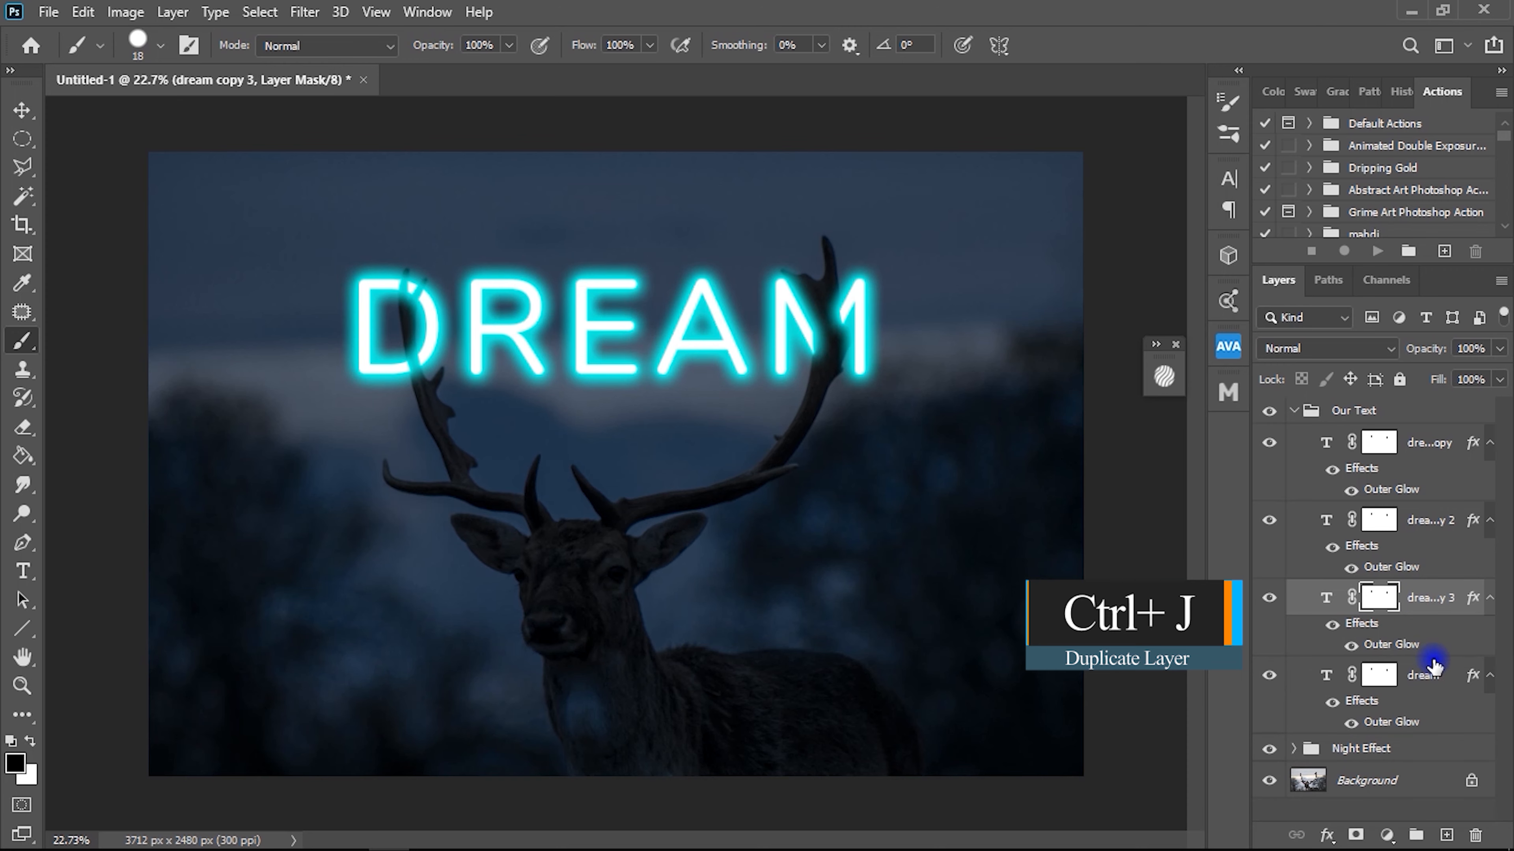
pyautogui.click(1418, 675)
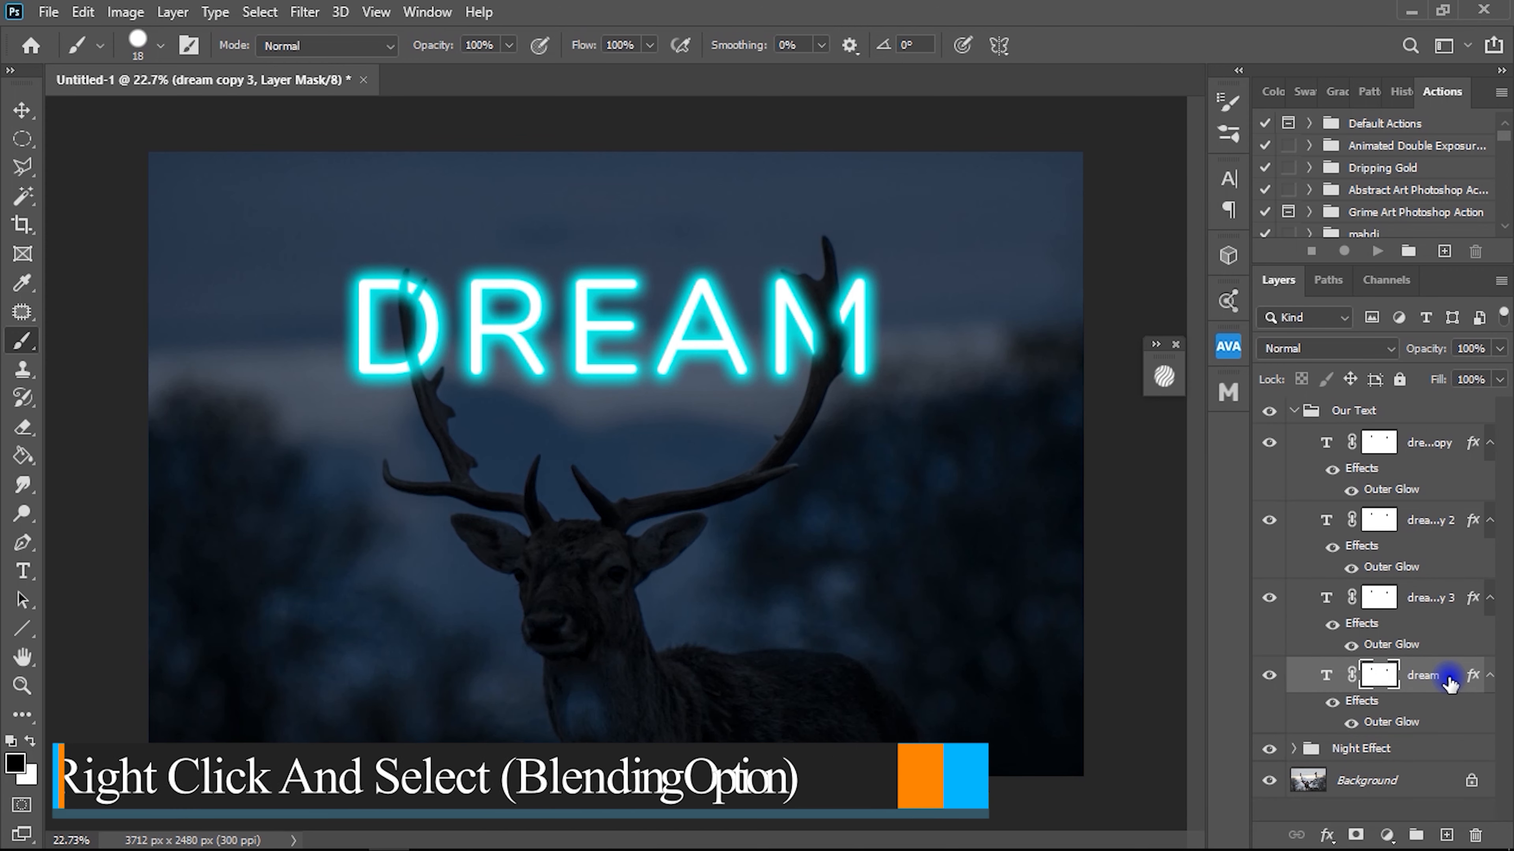
pyautogui.rightClick(1449, 677)
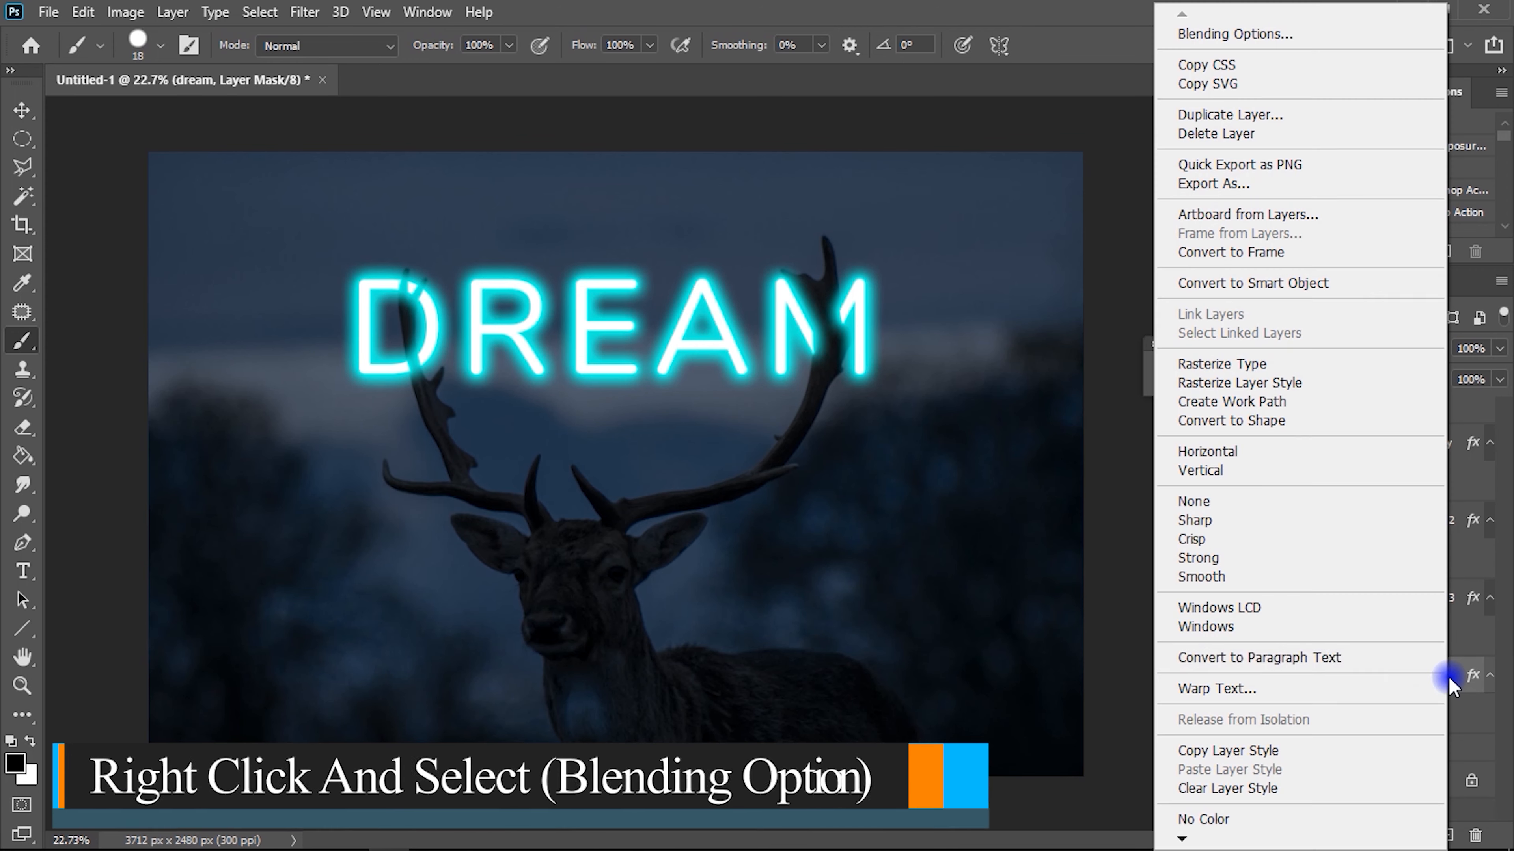
pyautogui.click(1300, 36)
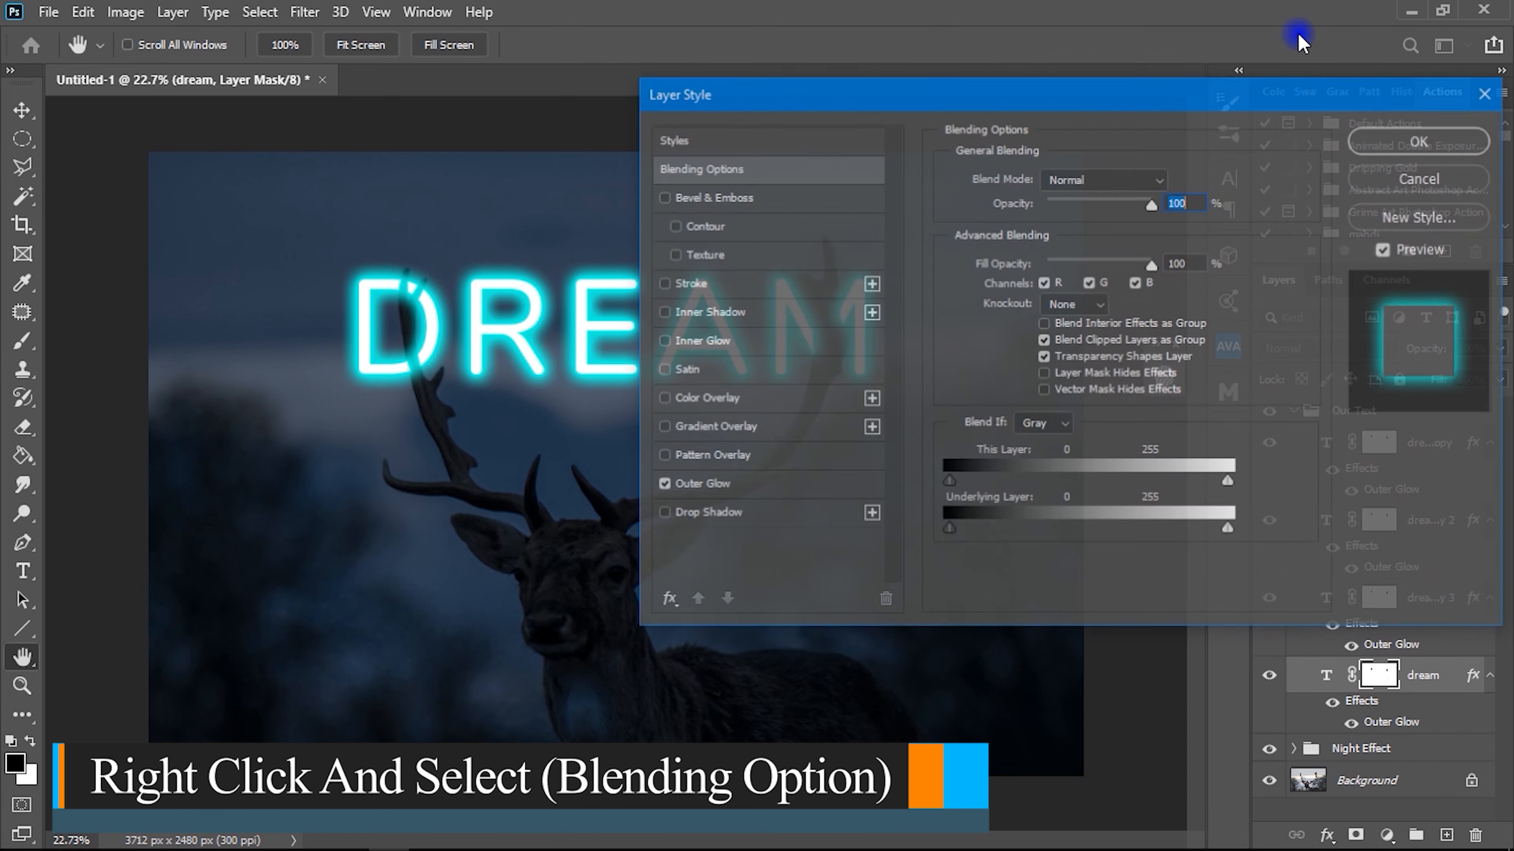
pyautogui.moveTo(1162, 101); pyautogui.dragTo(1184, 85)
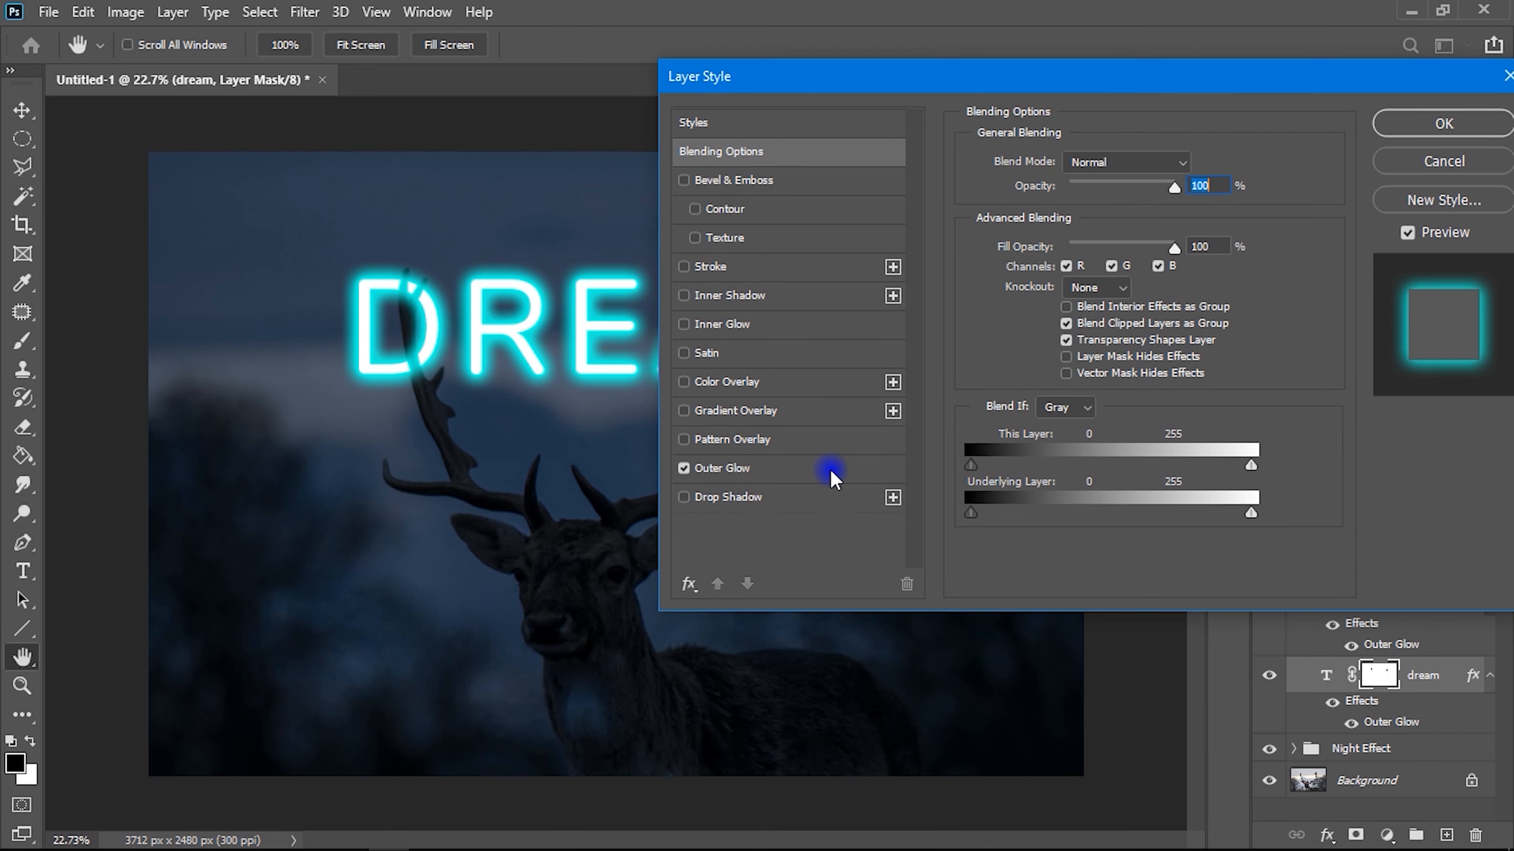
pyautogui.click(820, 471)
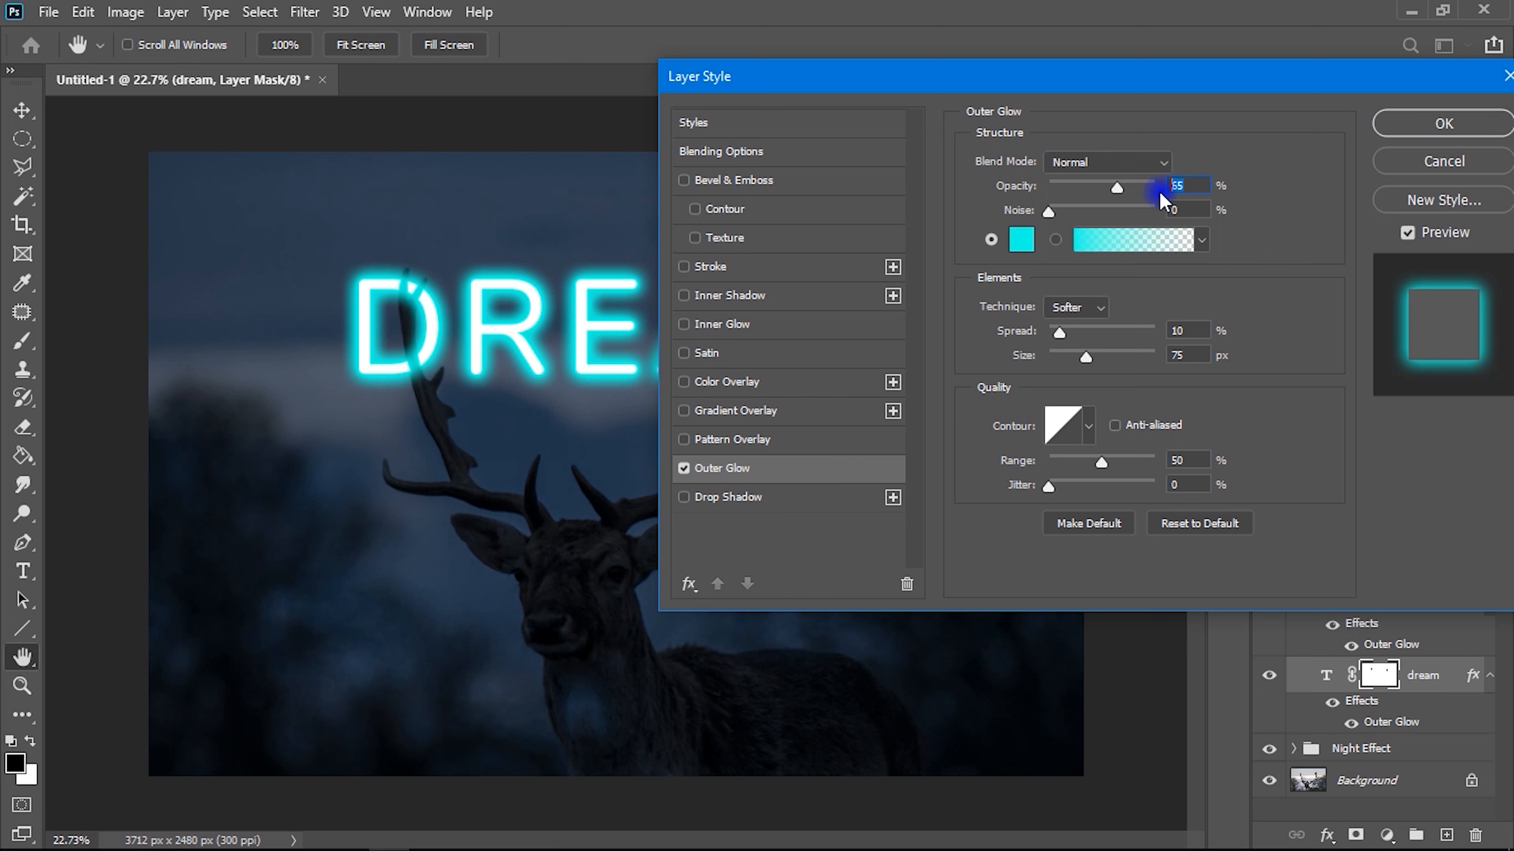
pyautogui.write('22')
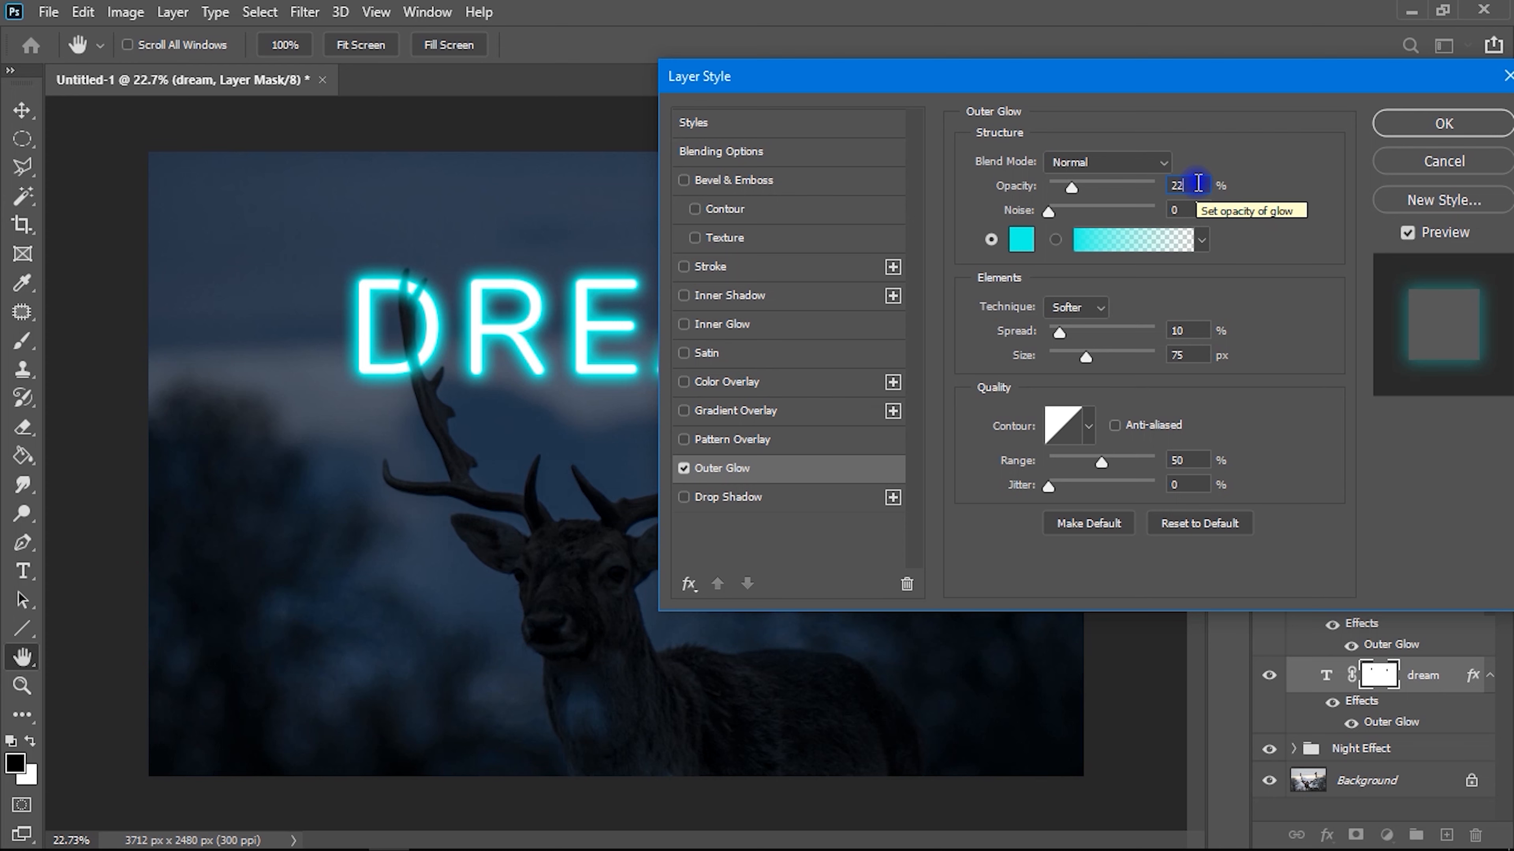
# Set the lowest text layer's outer glow size to 130 px and apply the layer style.
pyautogui.click(1198, 331)
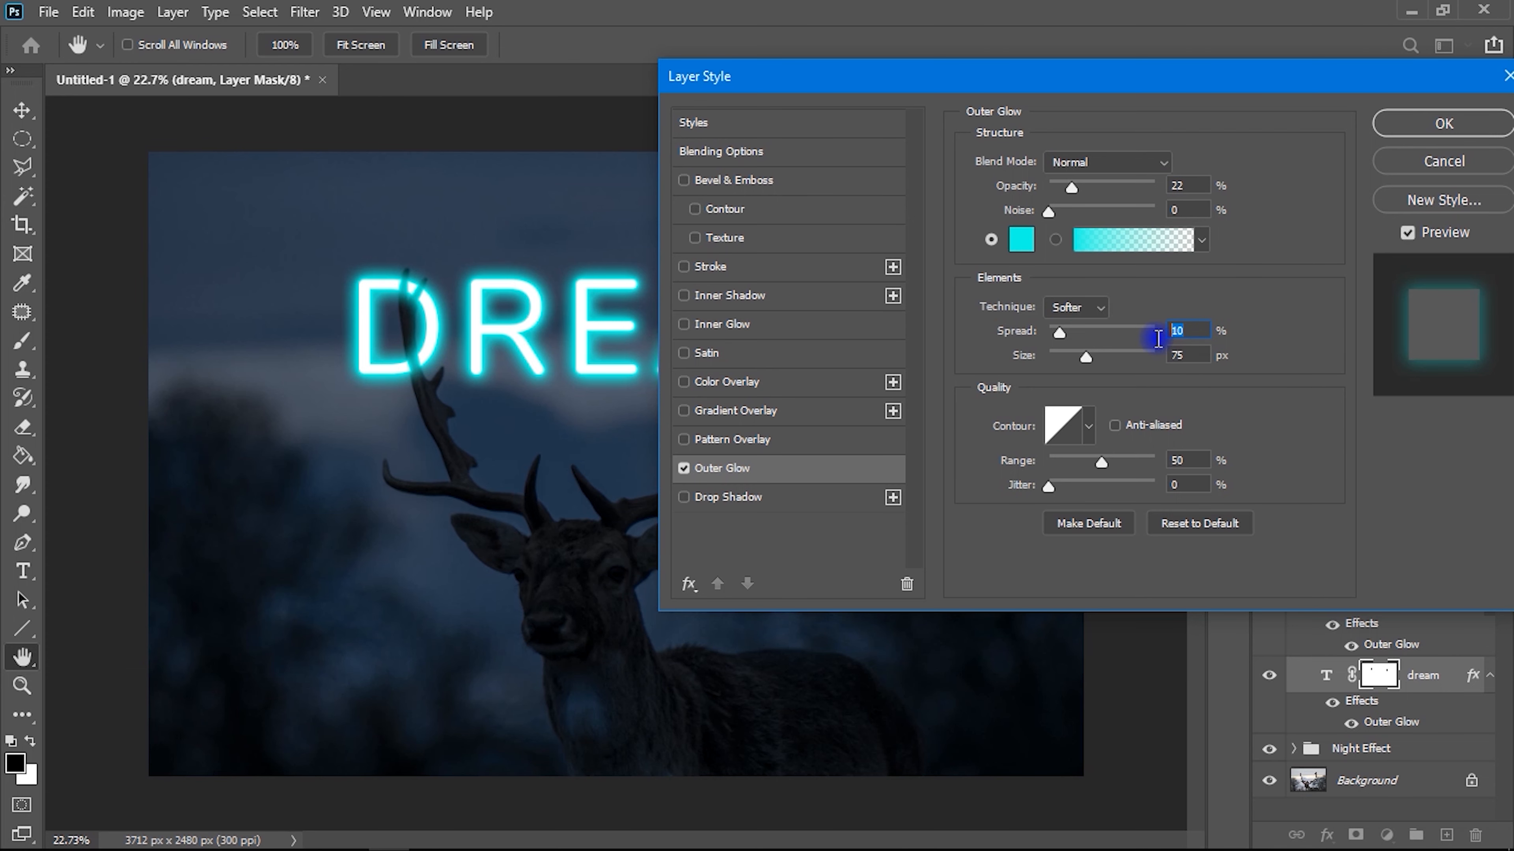
pyautogui.write('1')
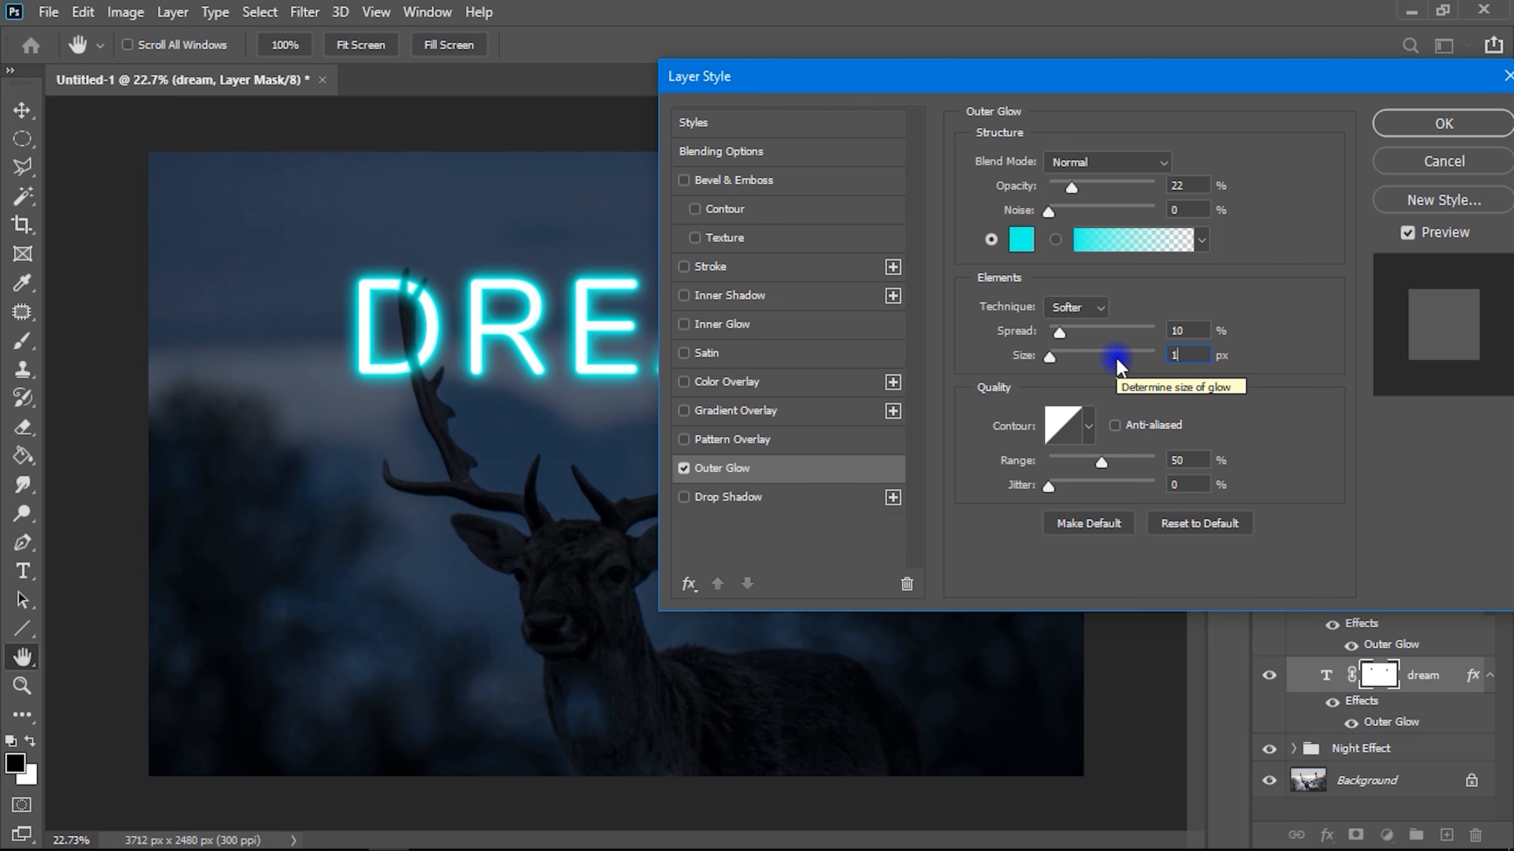
pyautogui.write('30')
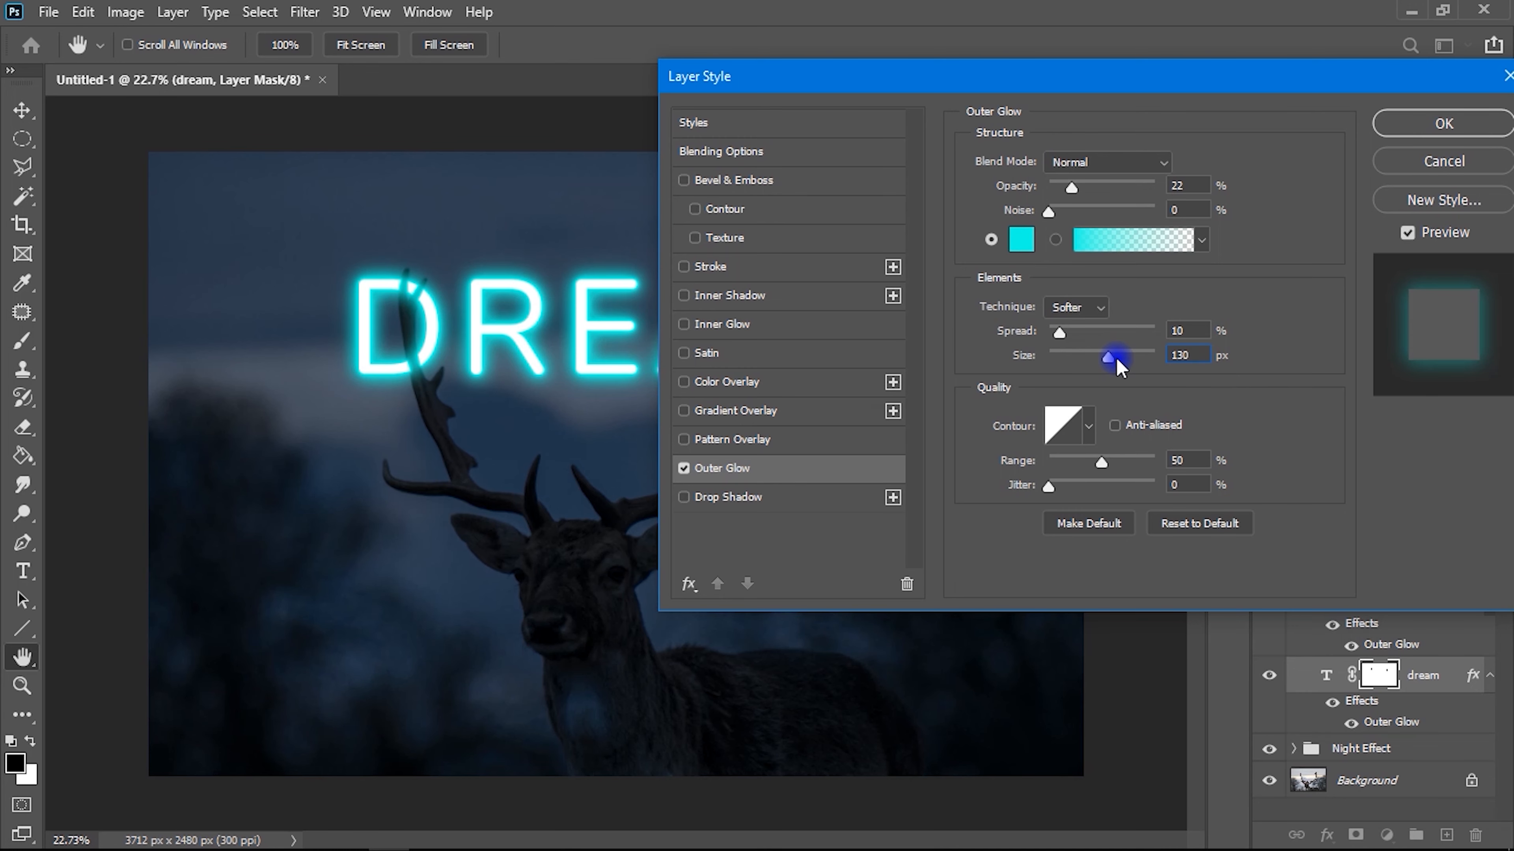
pyautogui.click(1420, 127)
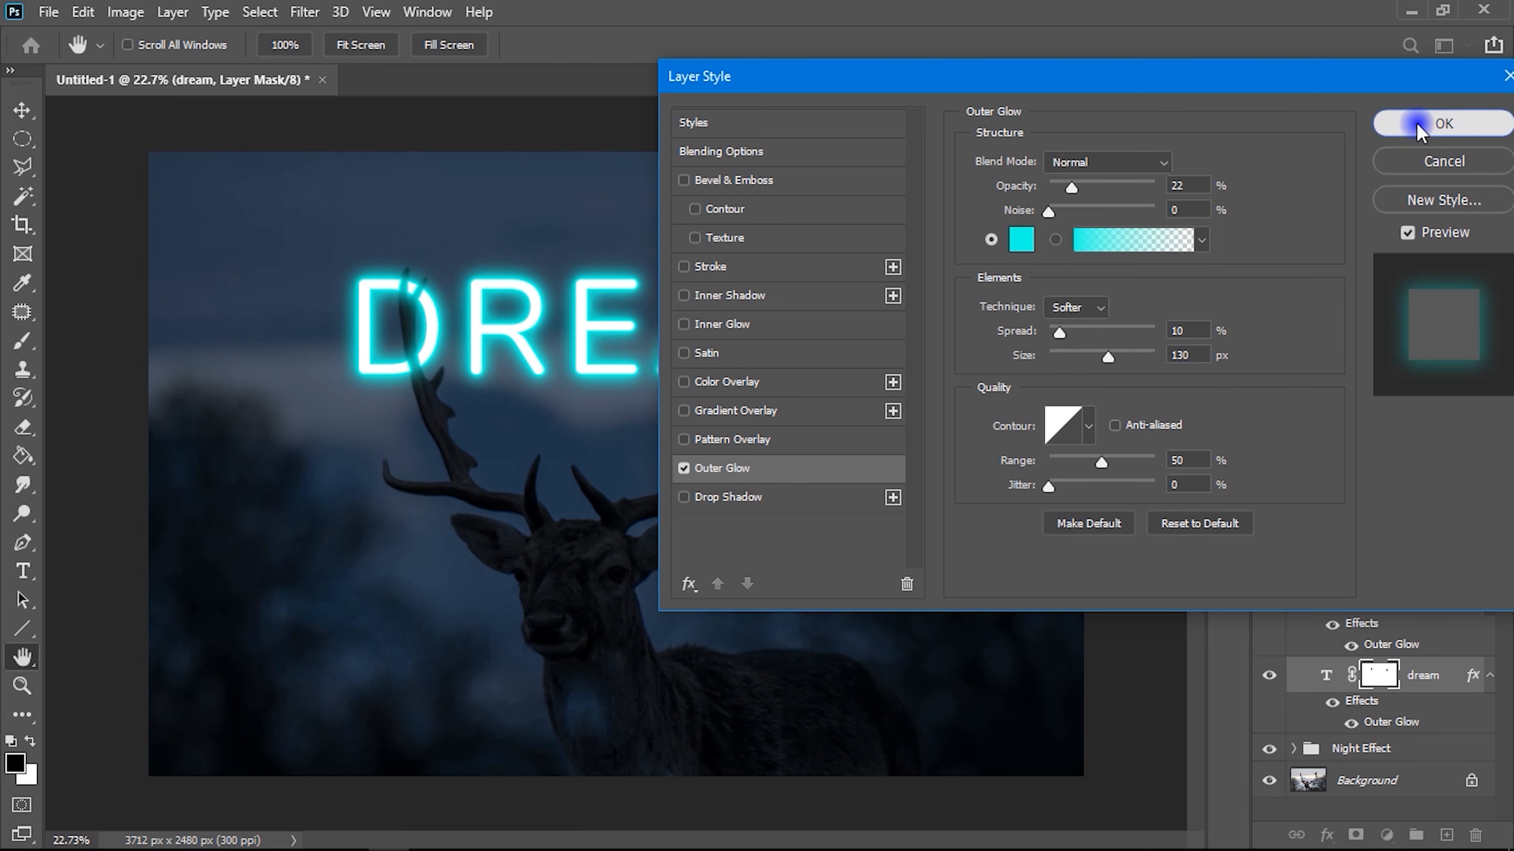
# Collapse the Our Text group and toggle its visibility to compare the image with and without the neon text.
pyautogui.scroll(-2, 685, 364)
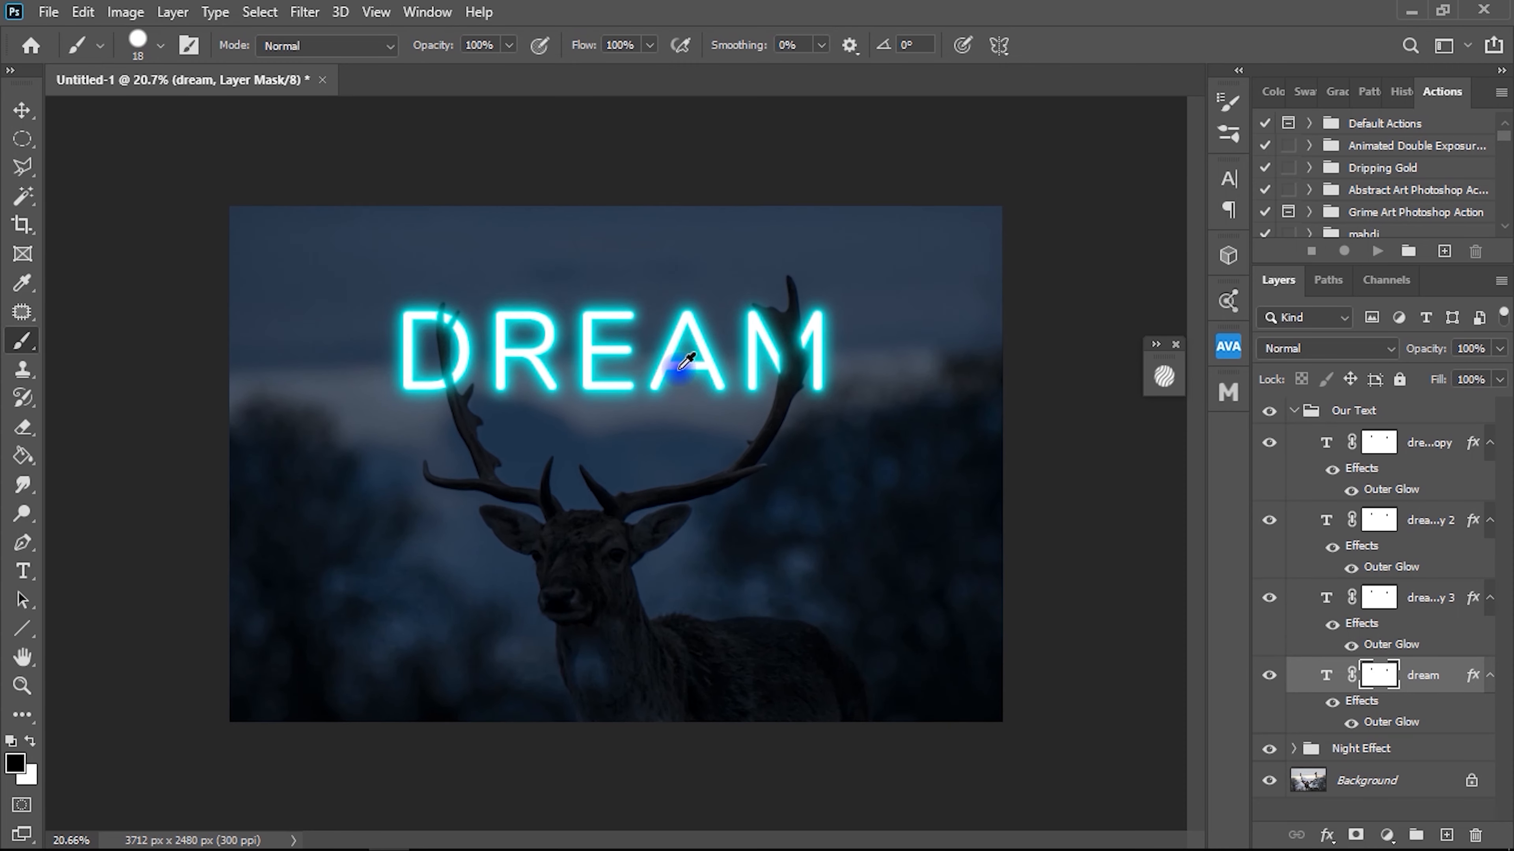
pyautogui.scroll(1, 685, 363)
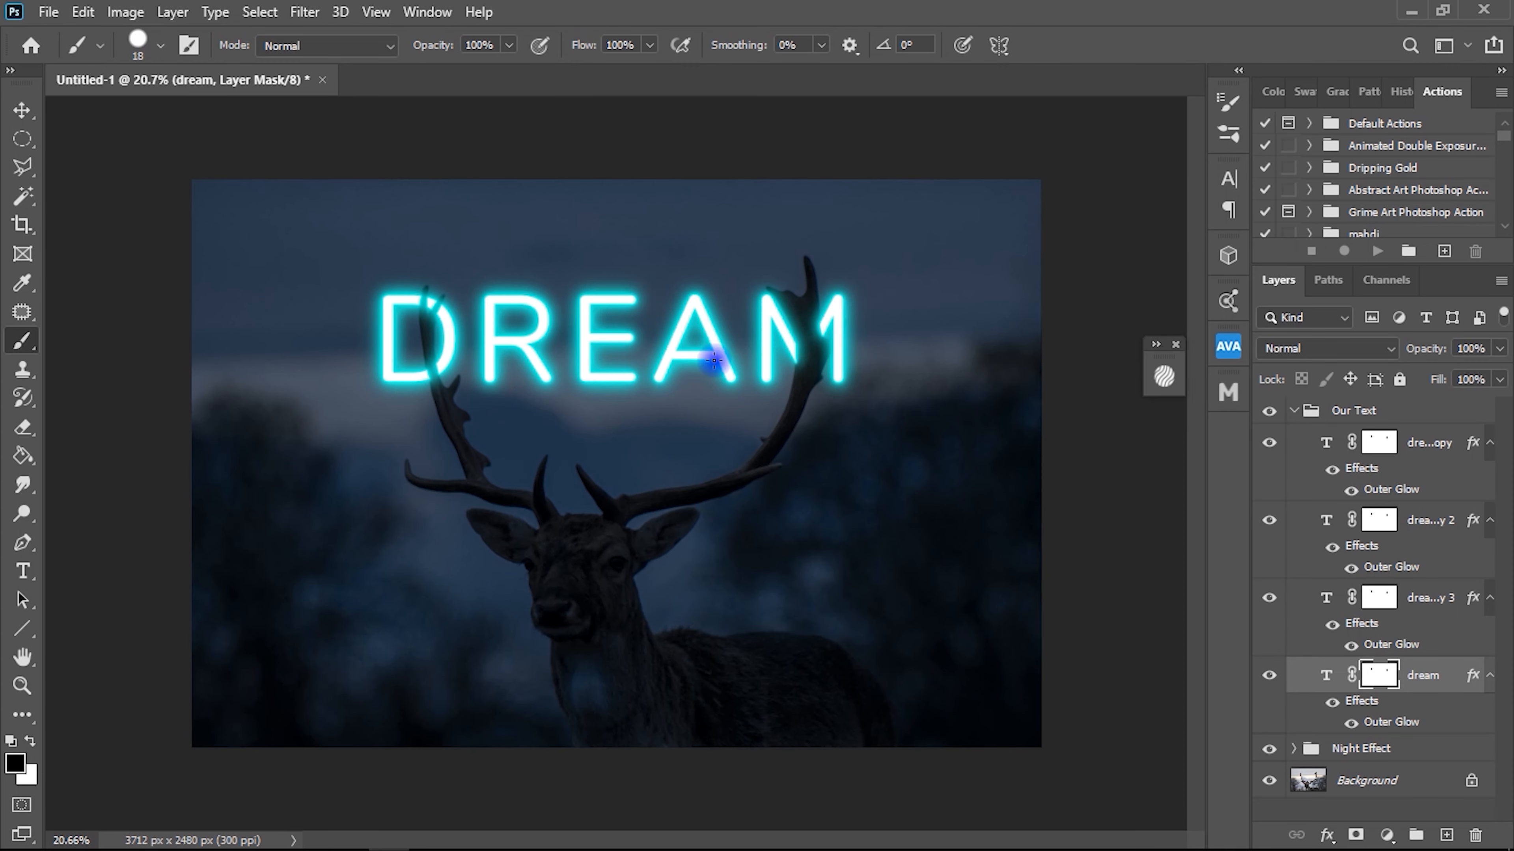
pyautogui.click(1294, 411)
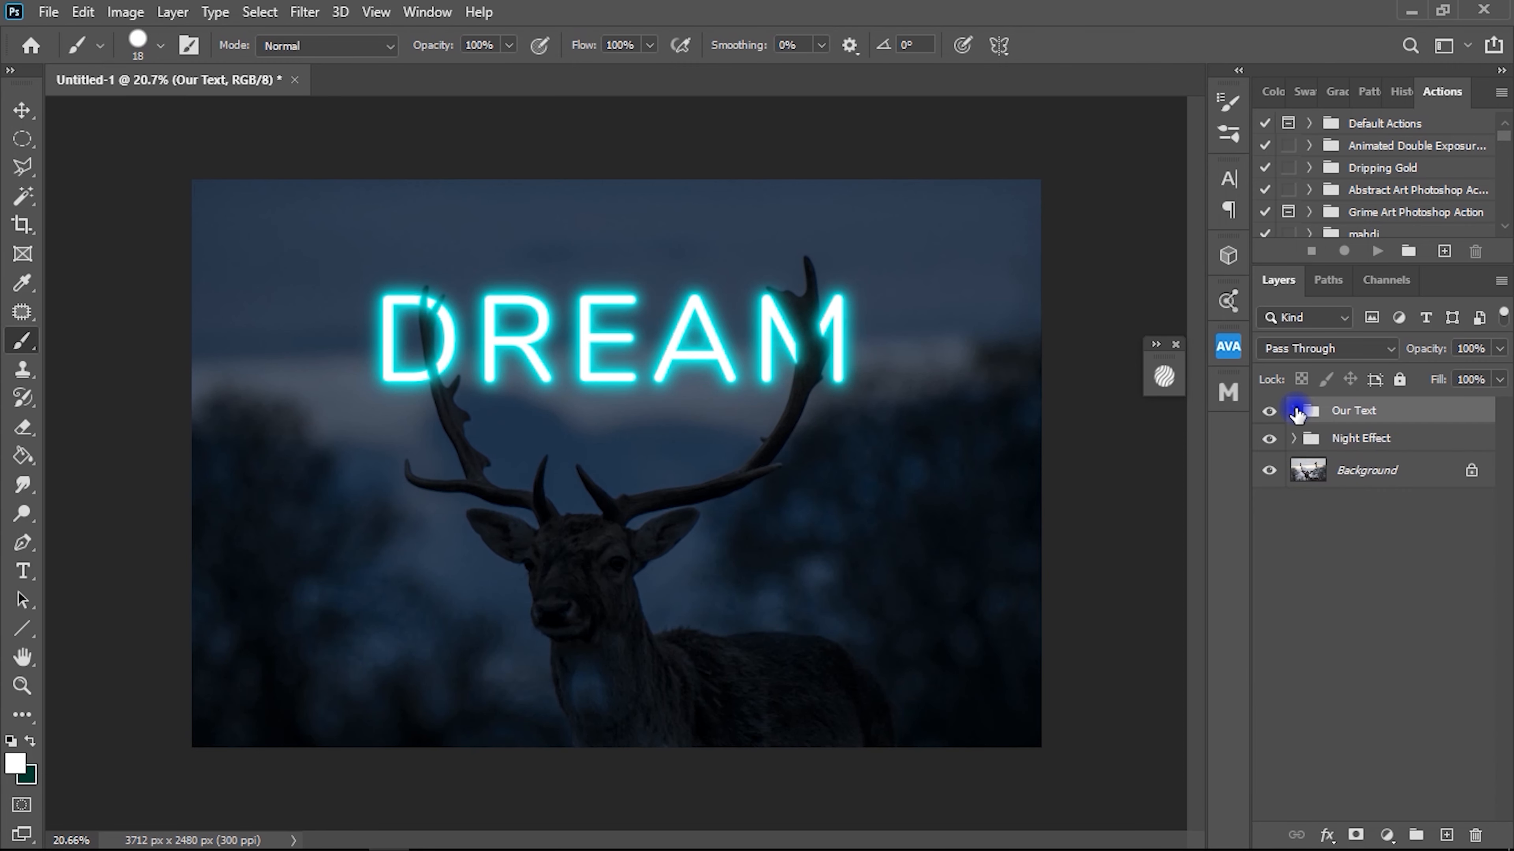
pyautogui.click(1270, 420)
pyautogui.click(1270, 421)
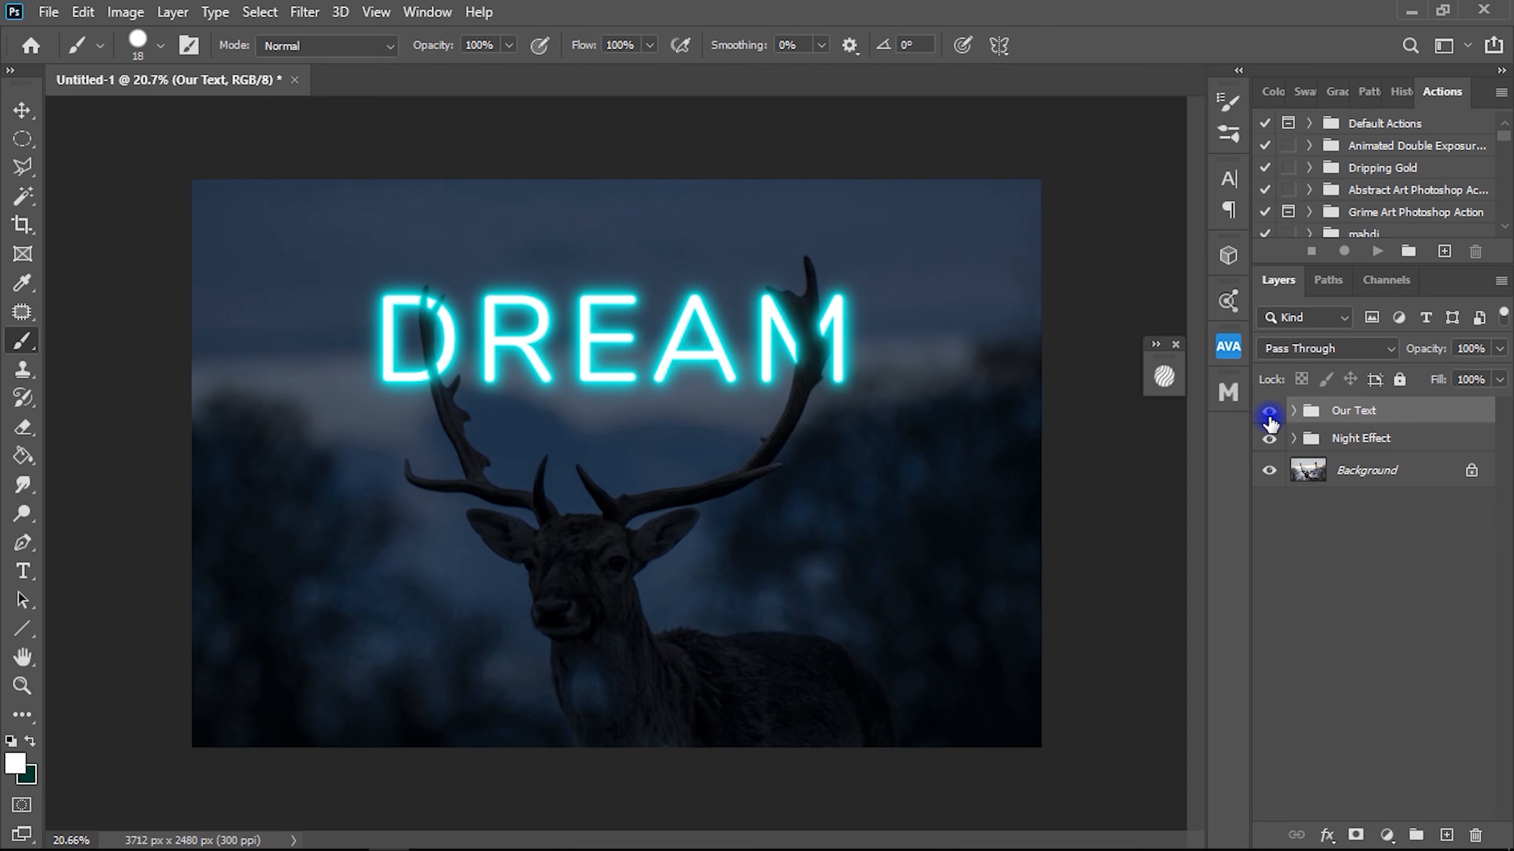
pyautogui.click(1270, 420)
pyautogui.click(1270, 420)
pyautogui.scroll(3, 694, 384)
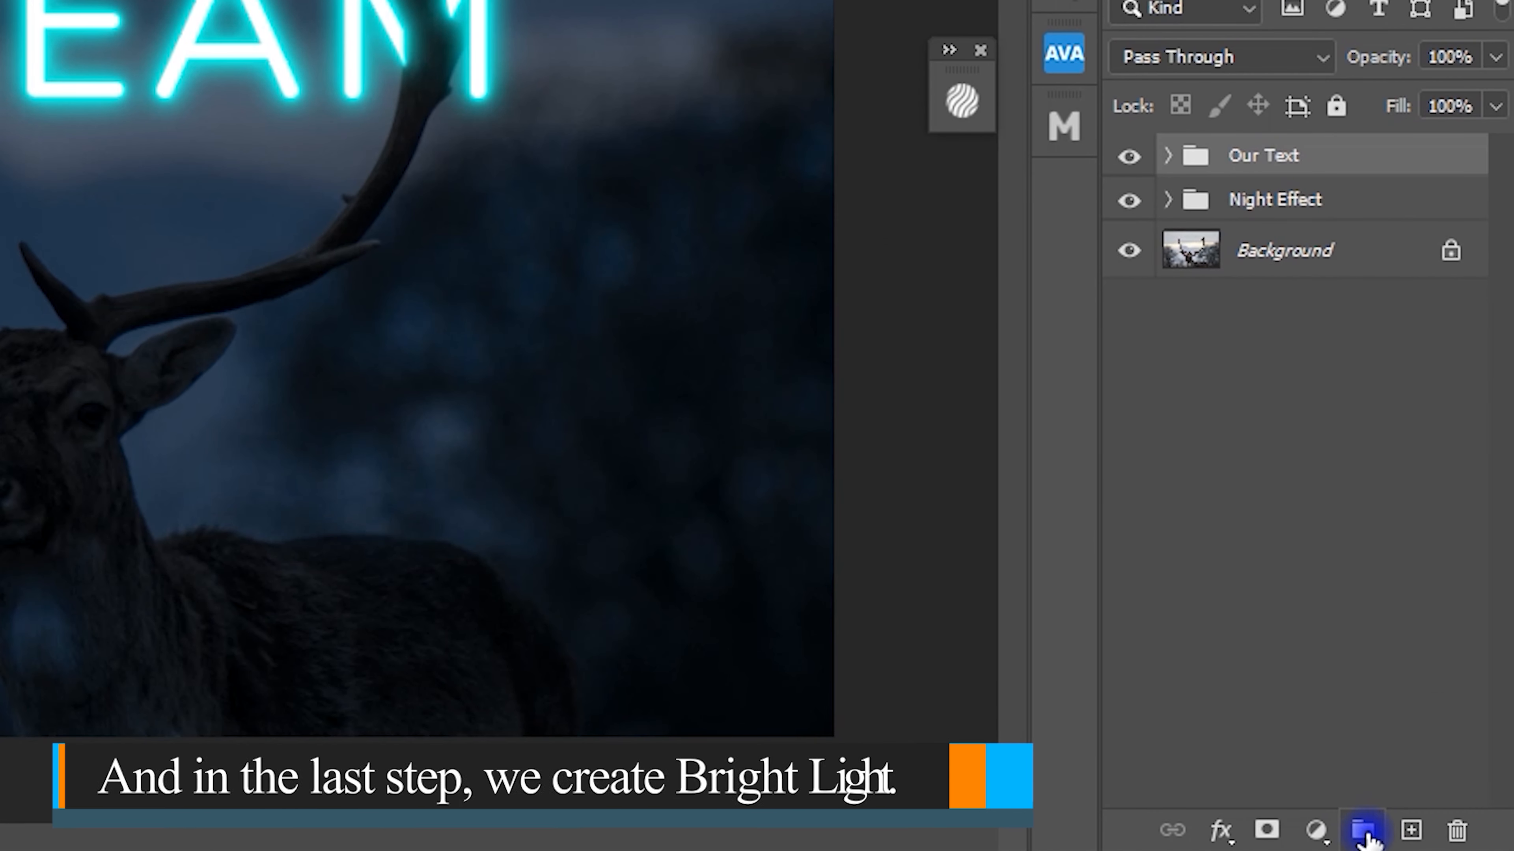
# Create a new layer group above Our Text and name it Light Effect.
pyautogui.click(1360, 830)
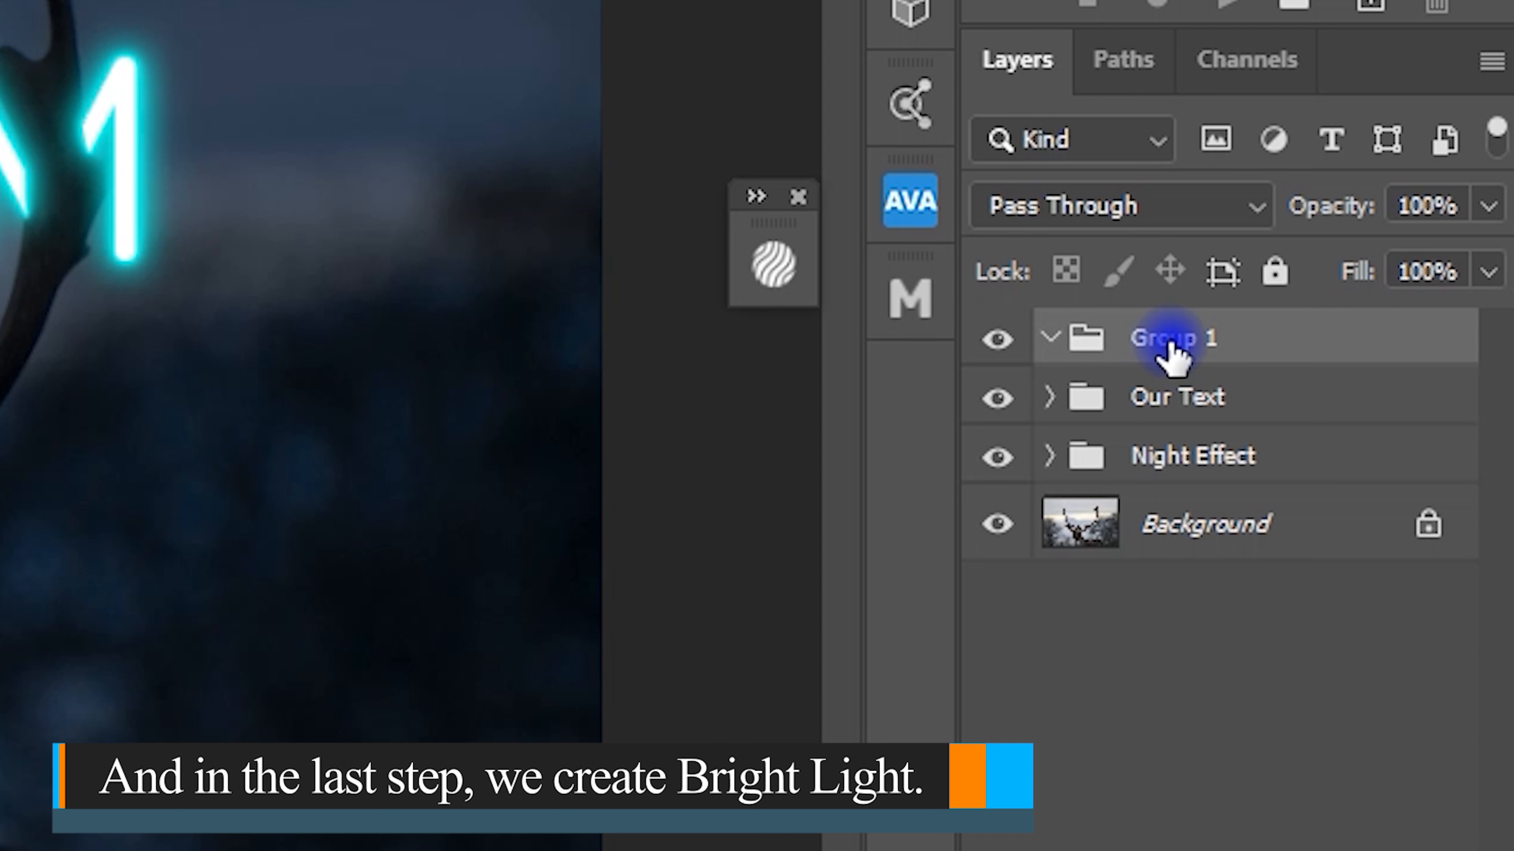
pyautogui.doubleClick(1168, 343)
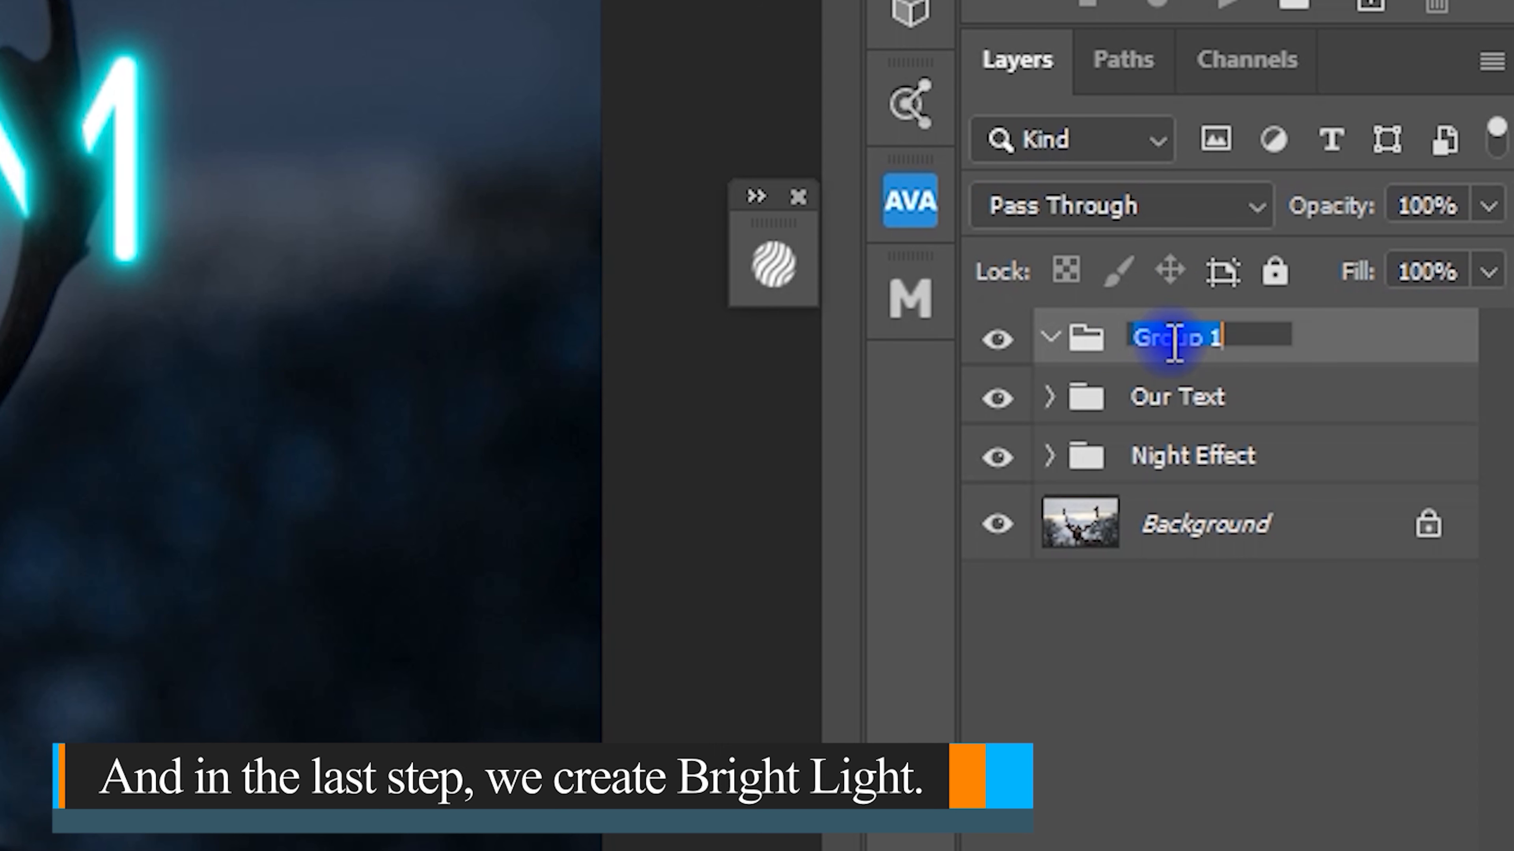
pyautogui.write('Light')
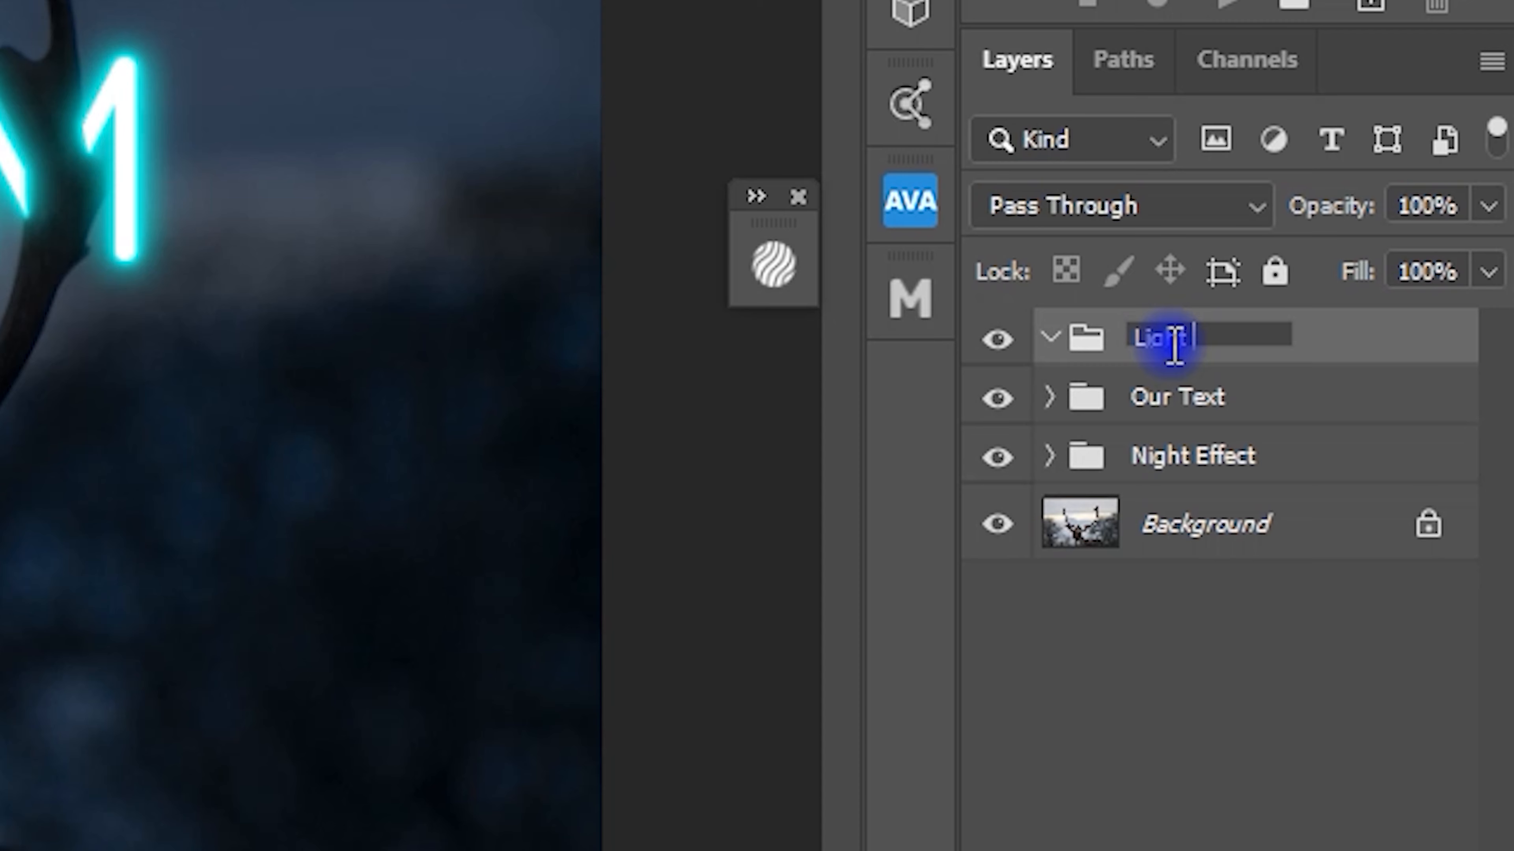
pyautogui.write(' Effect')
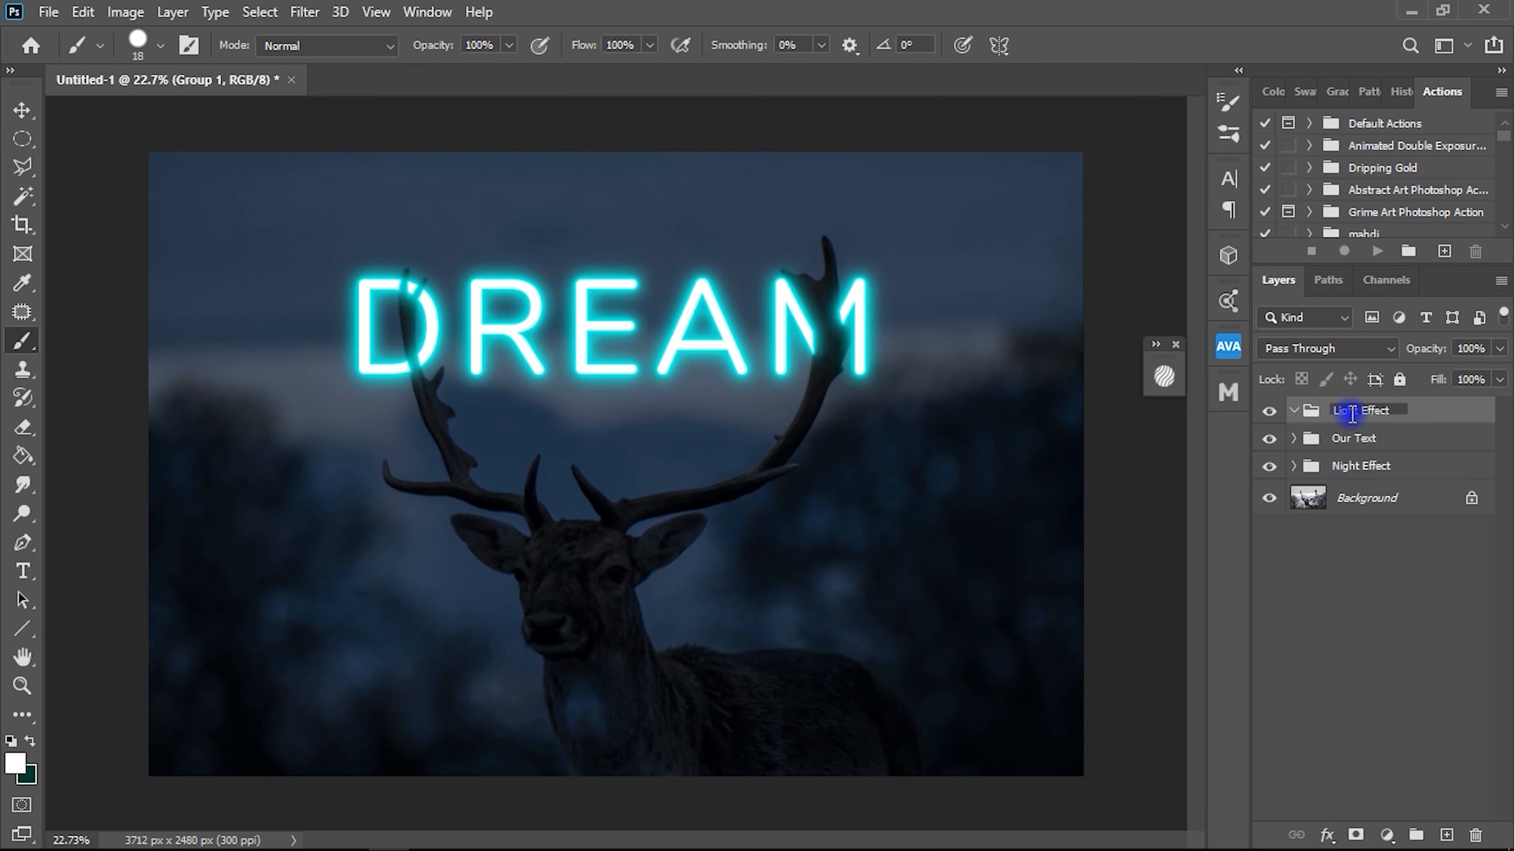
pyautogui.click(1351, 419)
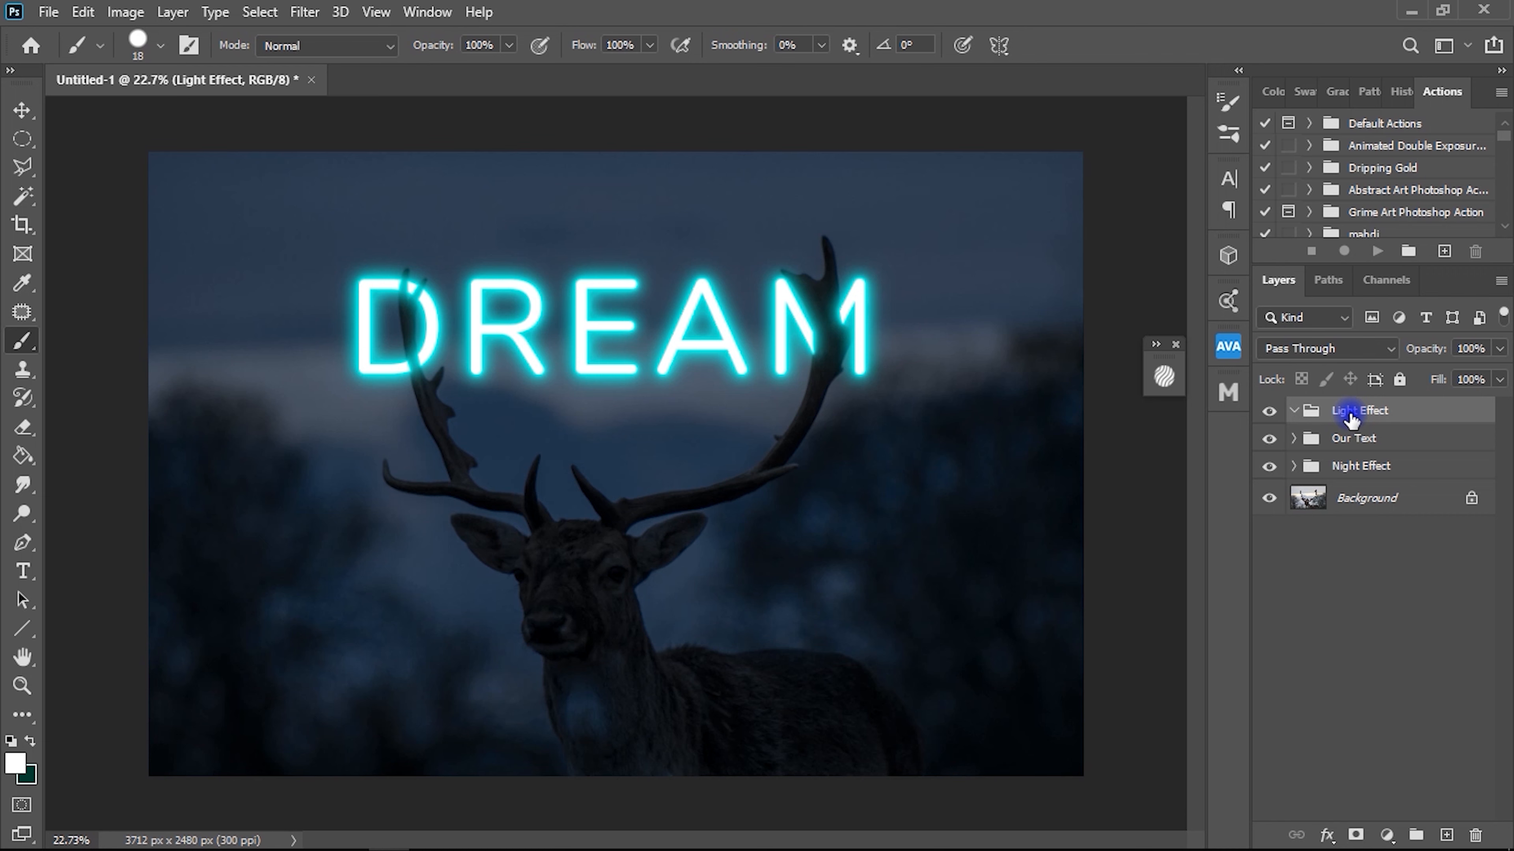
# Add a new empty layer inside the Light Effect group and set its blend mode to Screen.
pyautogui.click(1441, 835)
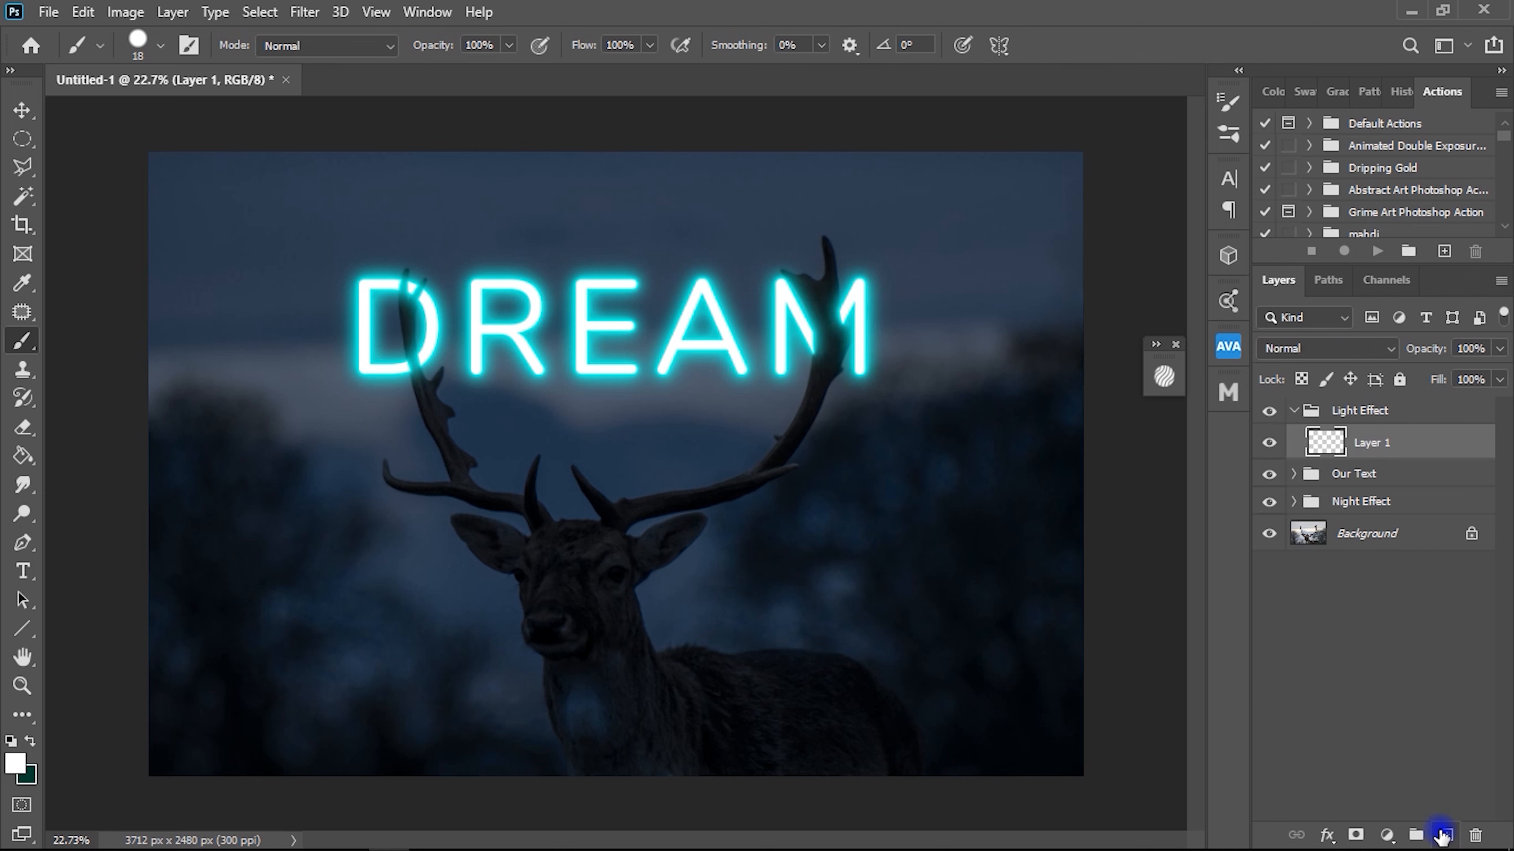
pyautogui.click(1338, 448)
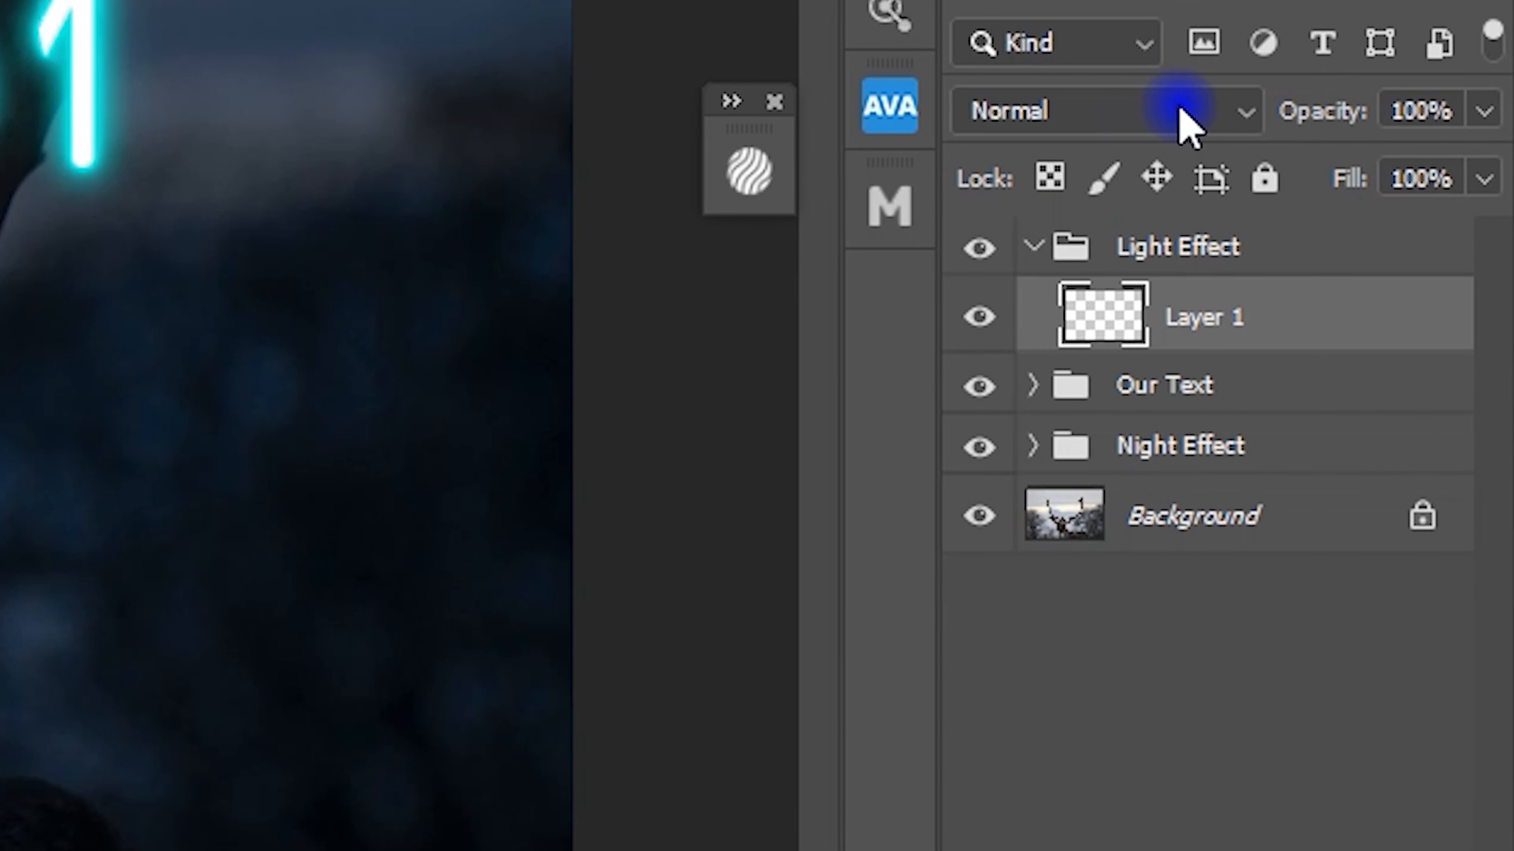
pyautogui.click(1364, 351)
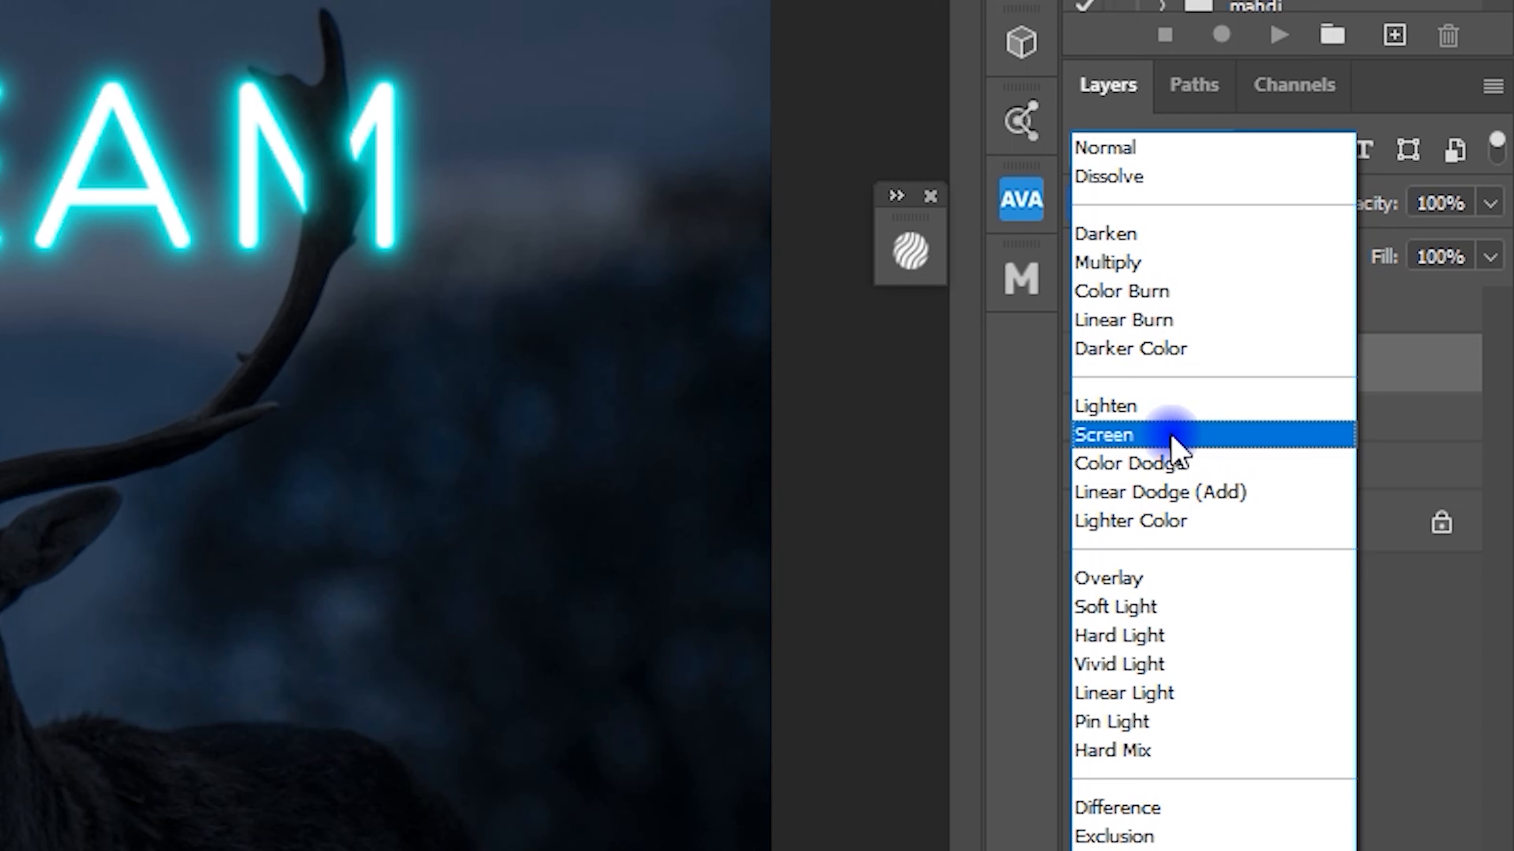
pyautogui.click(1072, 405)
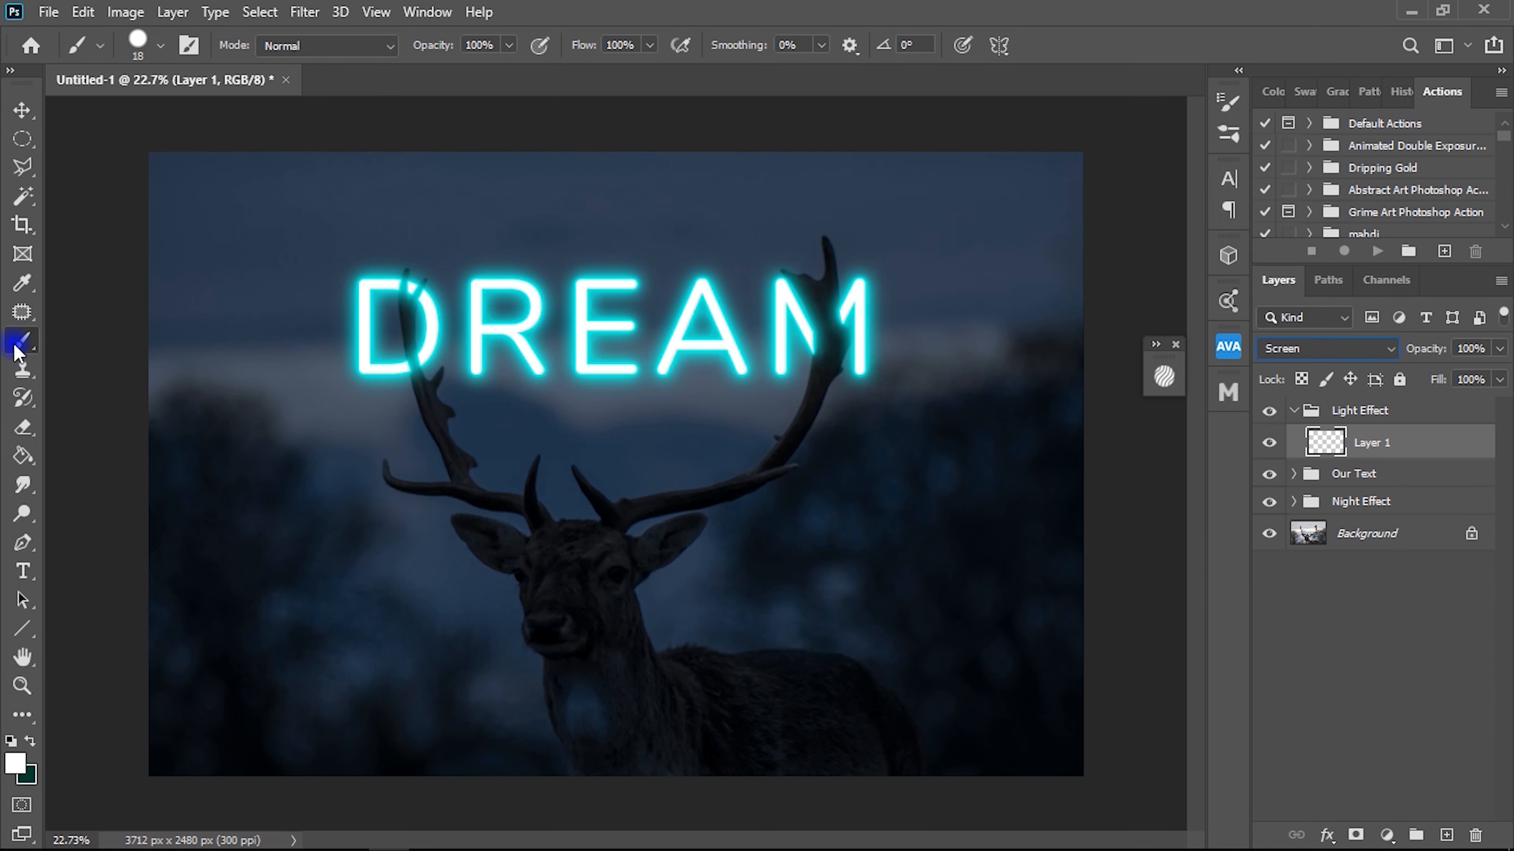
# Set the foreground color to cyan, hex 15ffeb.
pyautogui.click(13, 763)
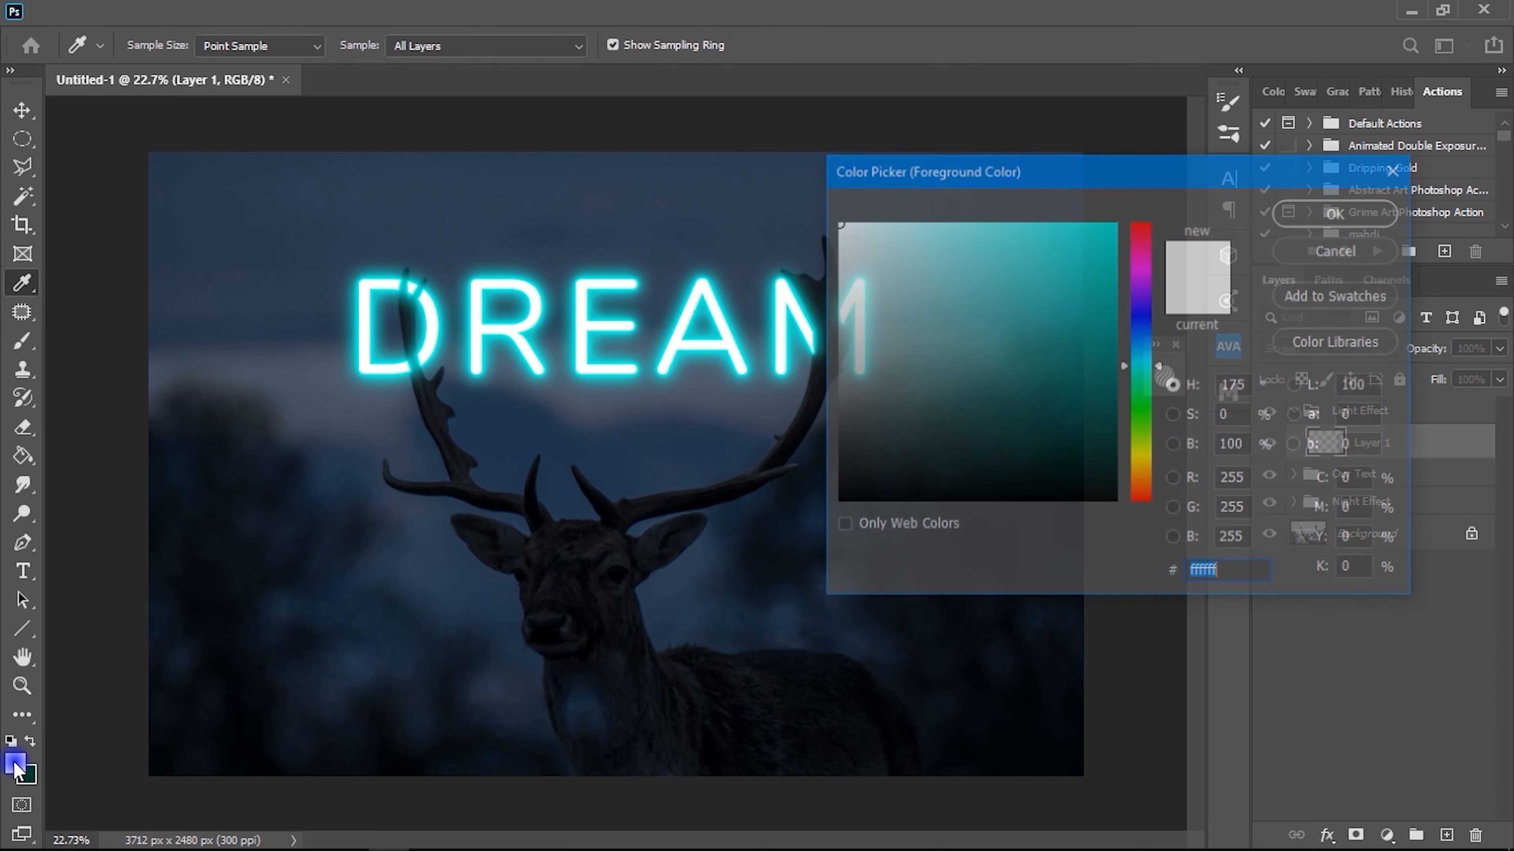
pyautogui.moveTo(1235, 574); pyautogui.dragTo(1172, 568)
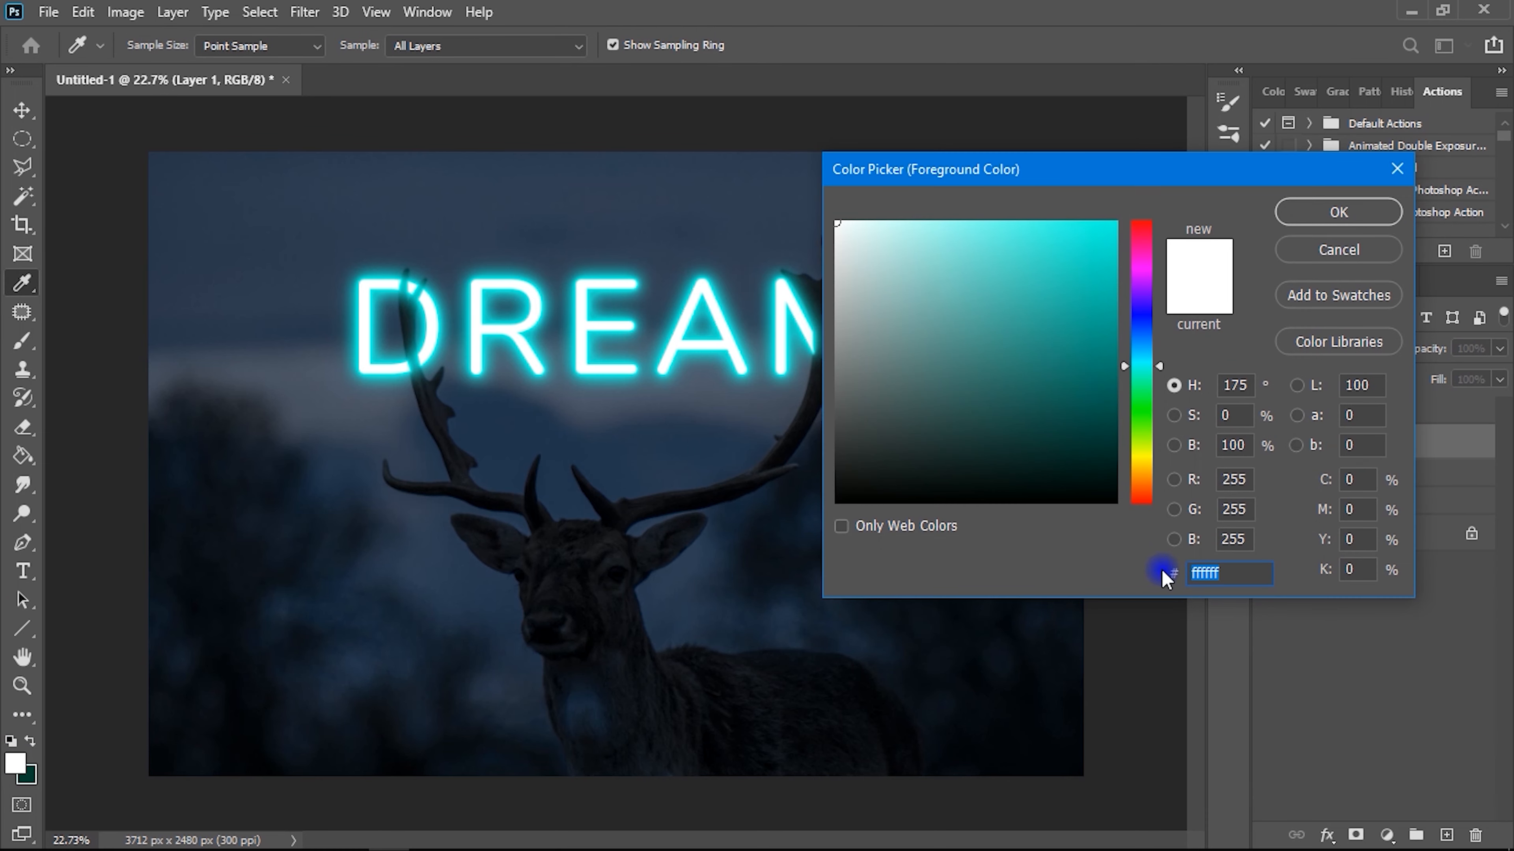
pyautogui.write('15ffeb')
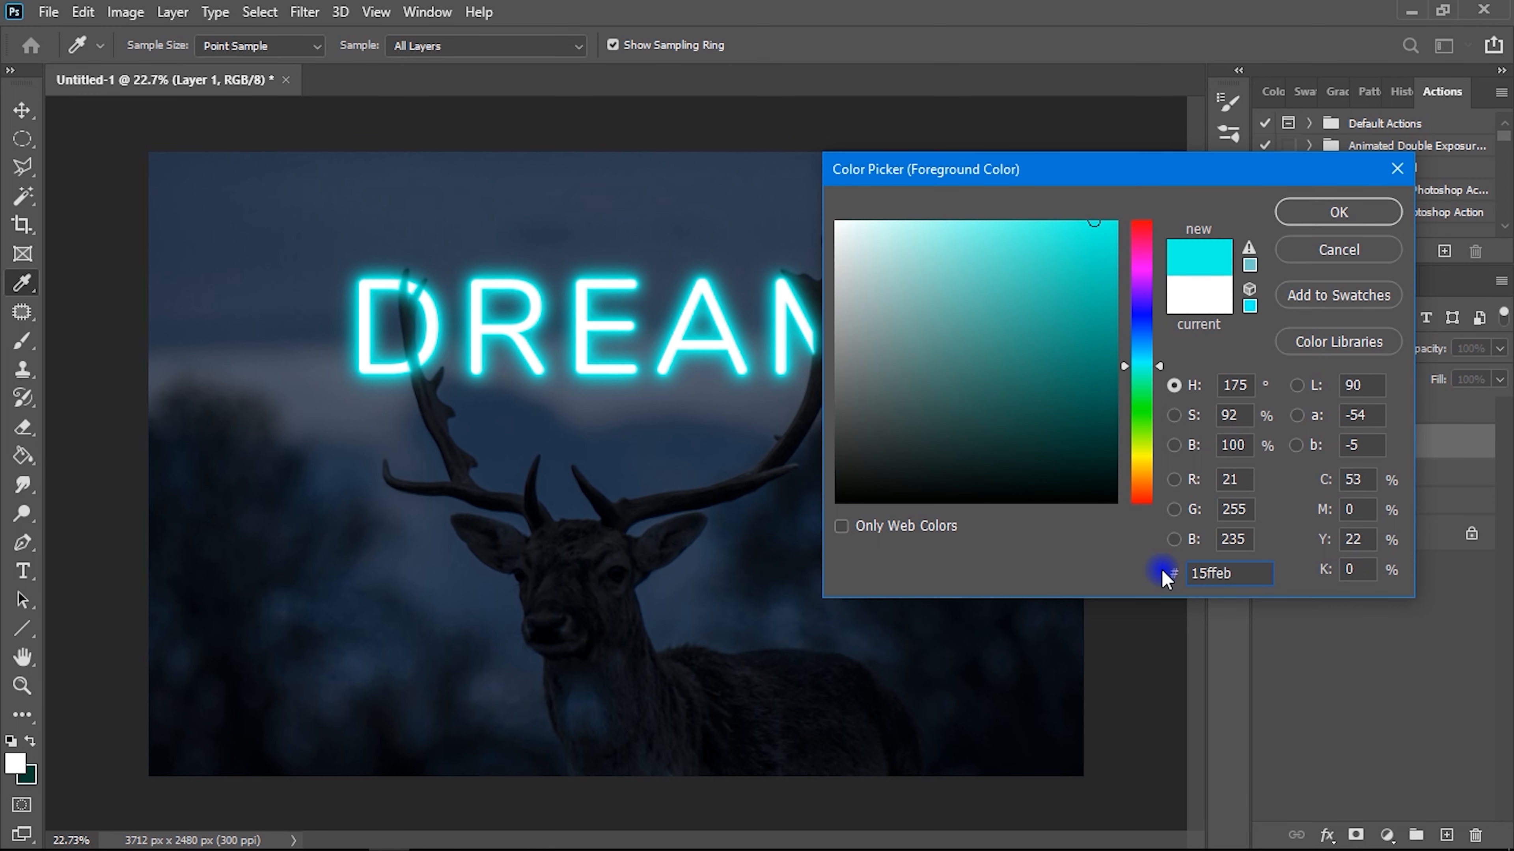
pyautogui.moveTo(1236, 573); pyautogui.dragTo(1174, 567)
pyautogui.click(1295, 213)
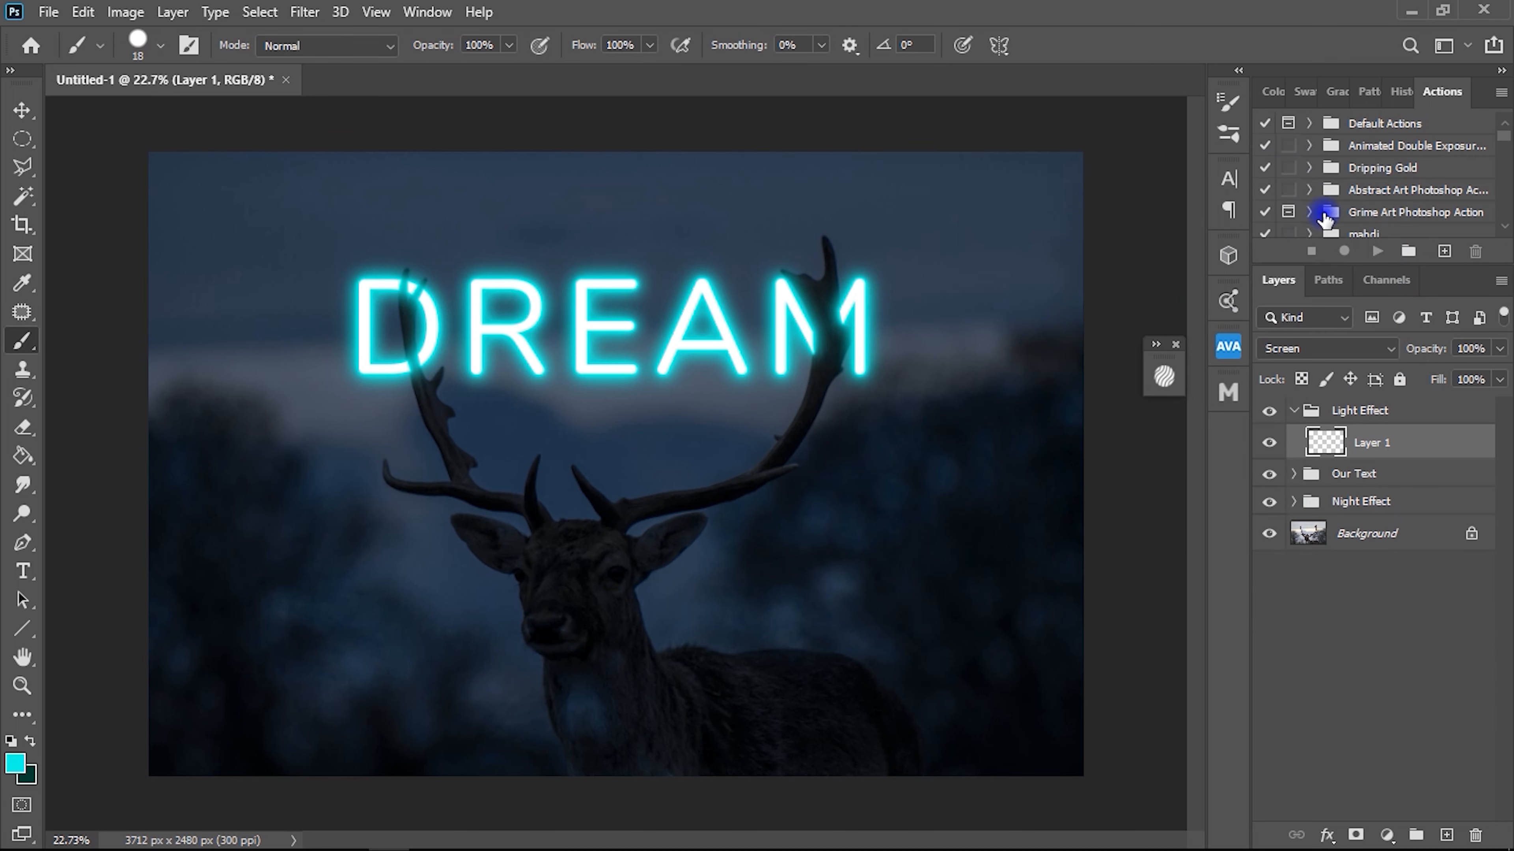
# Choose the Soft Round brush with 0% hardness and set its flow to 40%.
pyautogui.rightClick(629, 339)
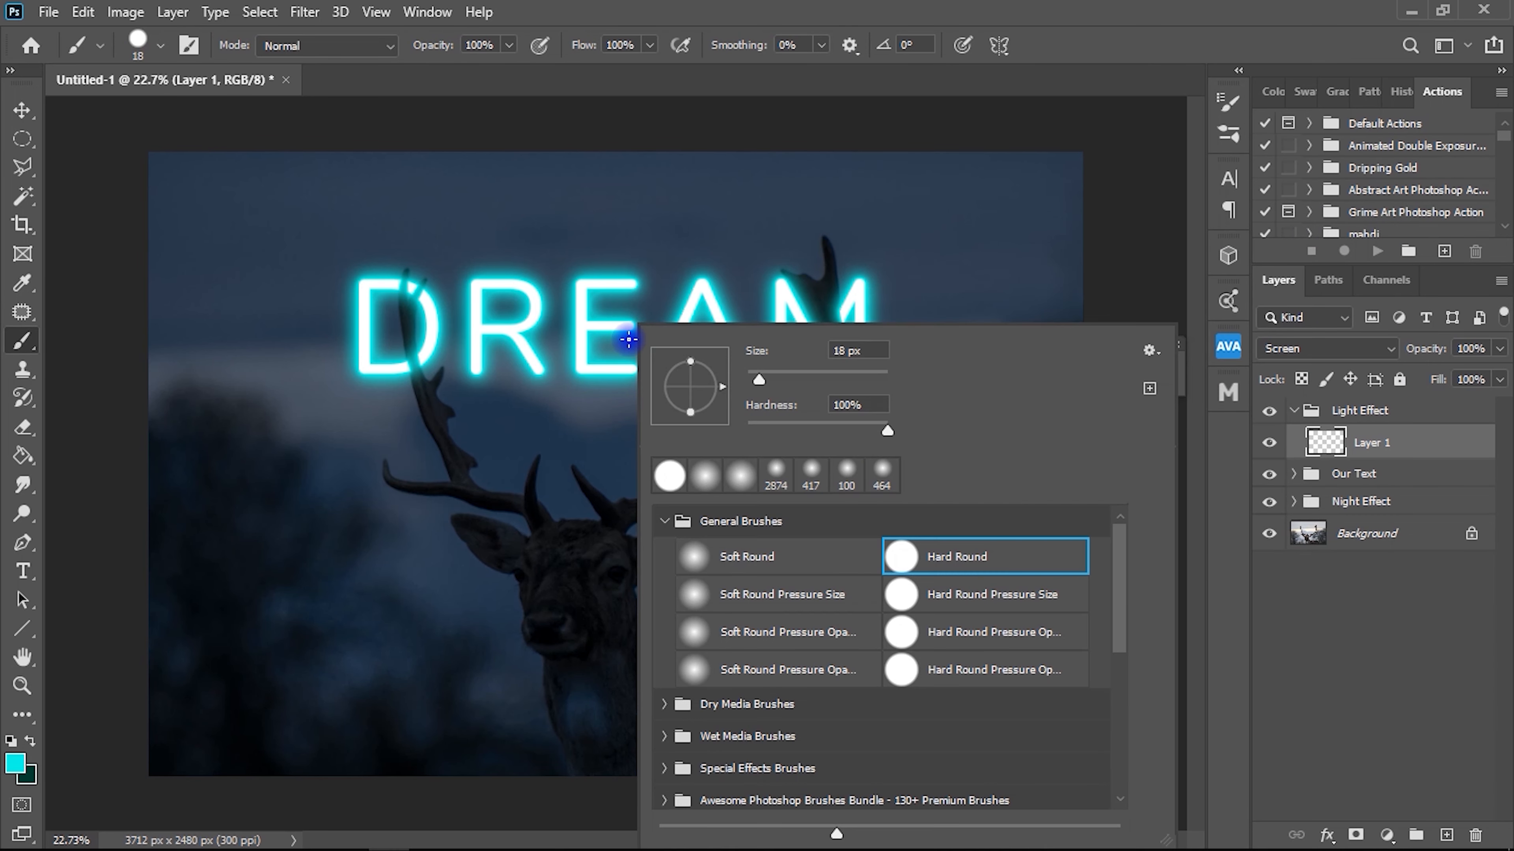
pyautogui.click(728, 558)
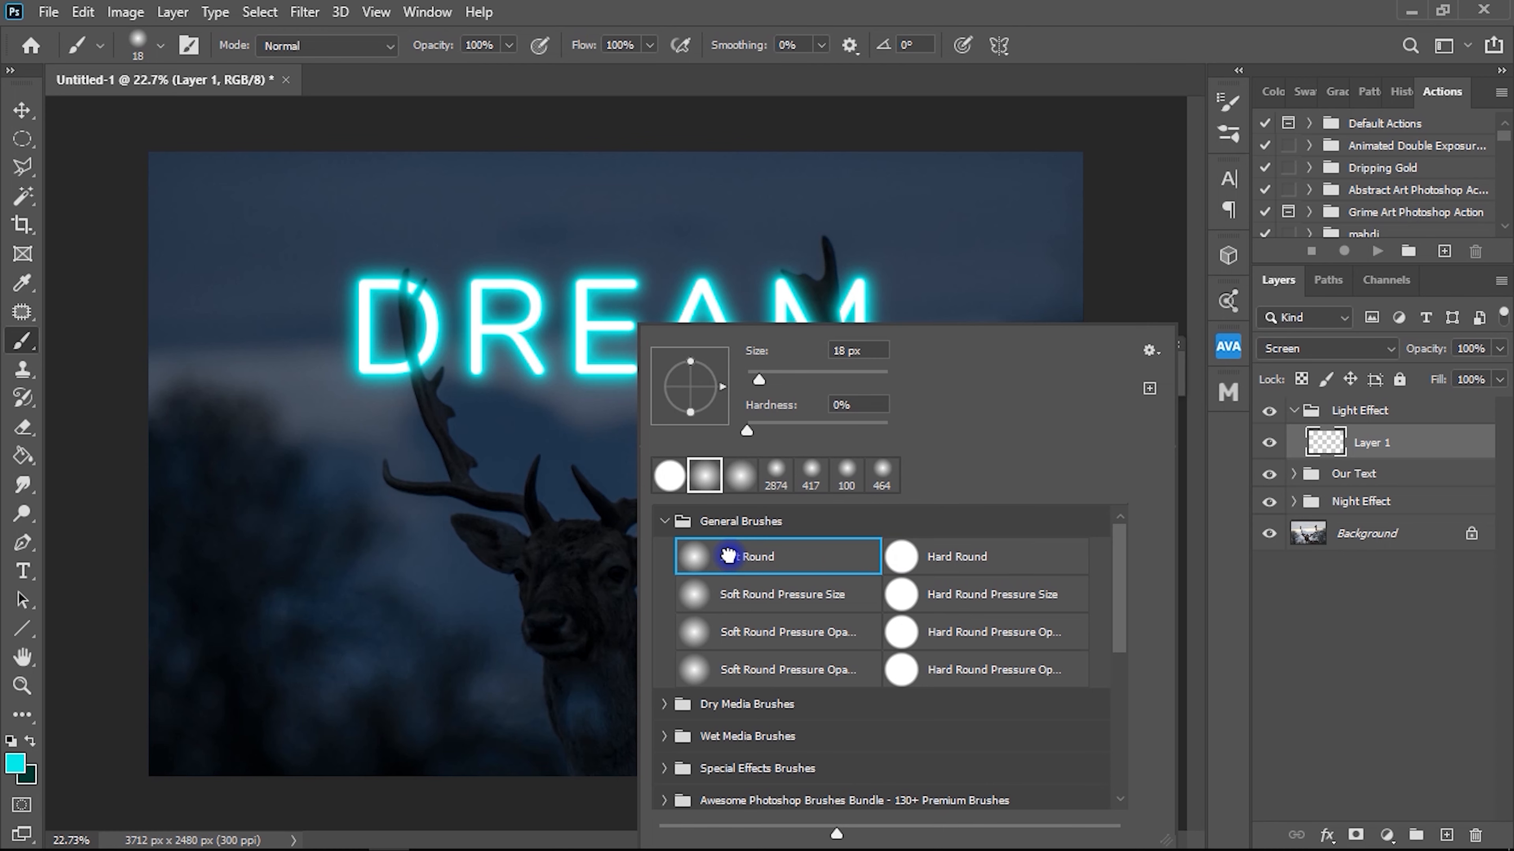
pyautogui.click(638, 45)
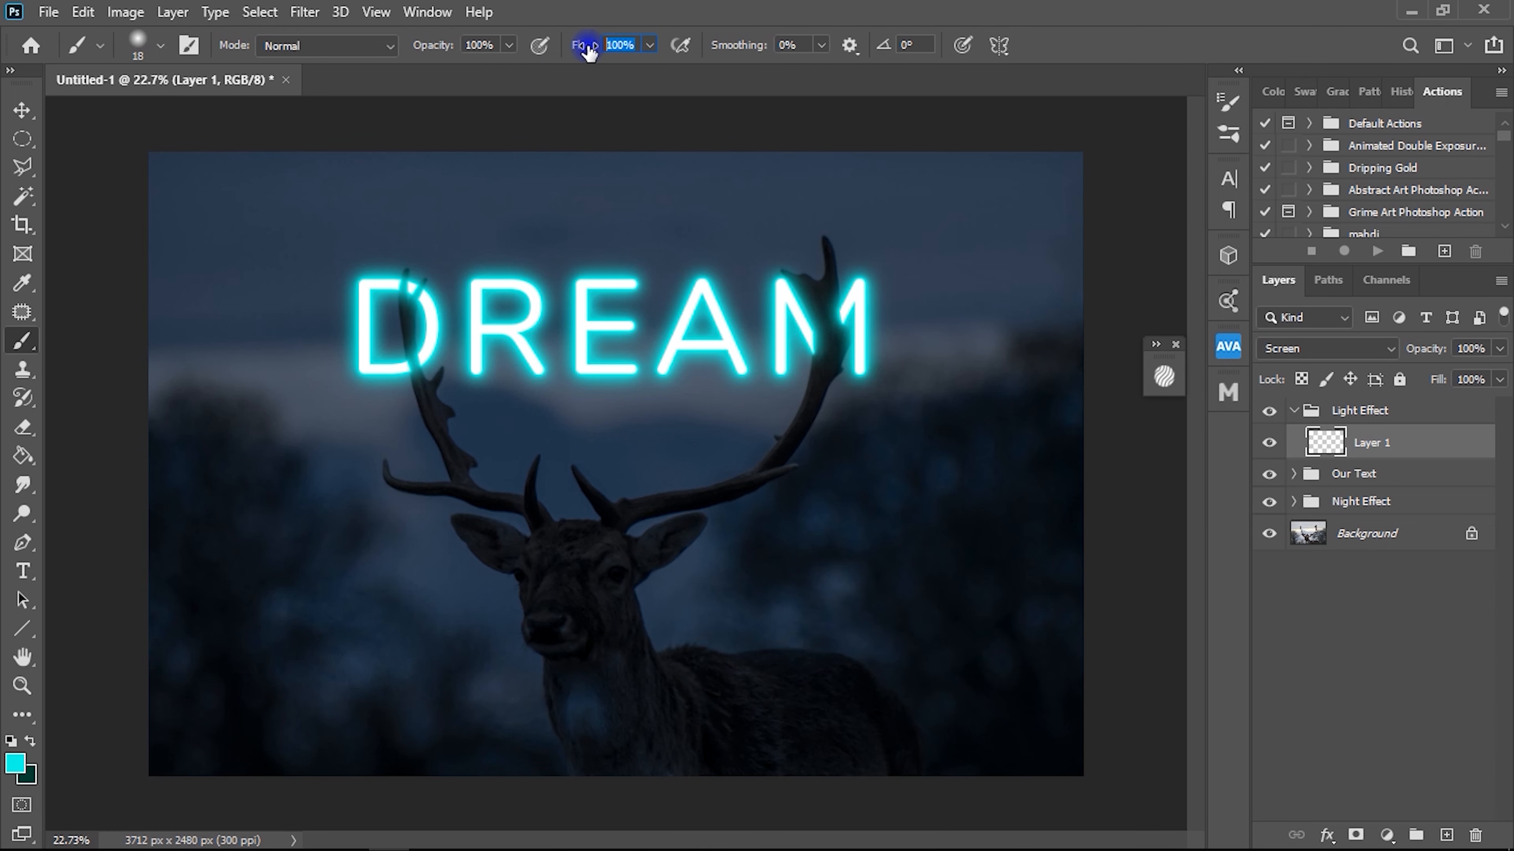
pyautogui.write('40')
# Set the brush size to 1500 px and paint one soft cyan dab over the middle of the DREAM text.
pyautogui.rightClick(582, 313)
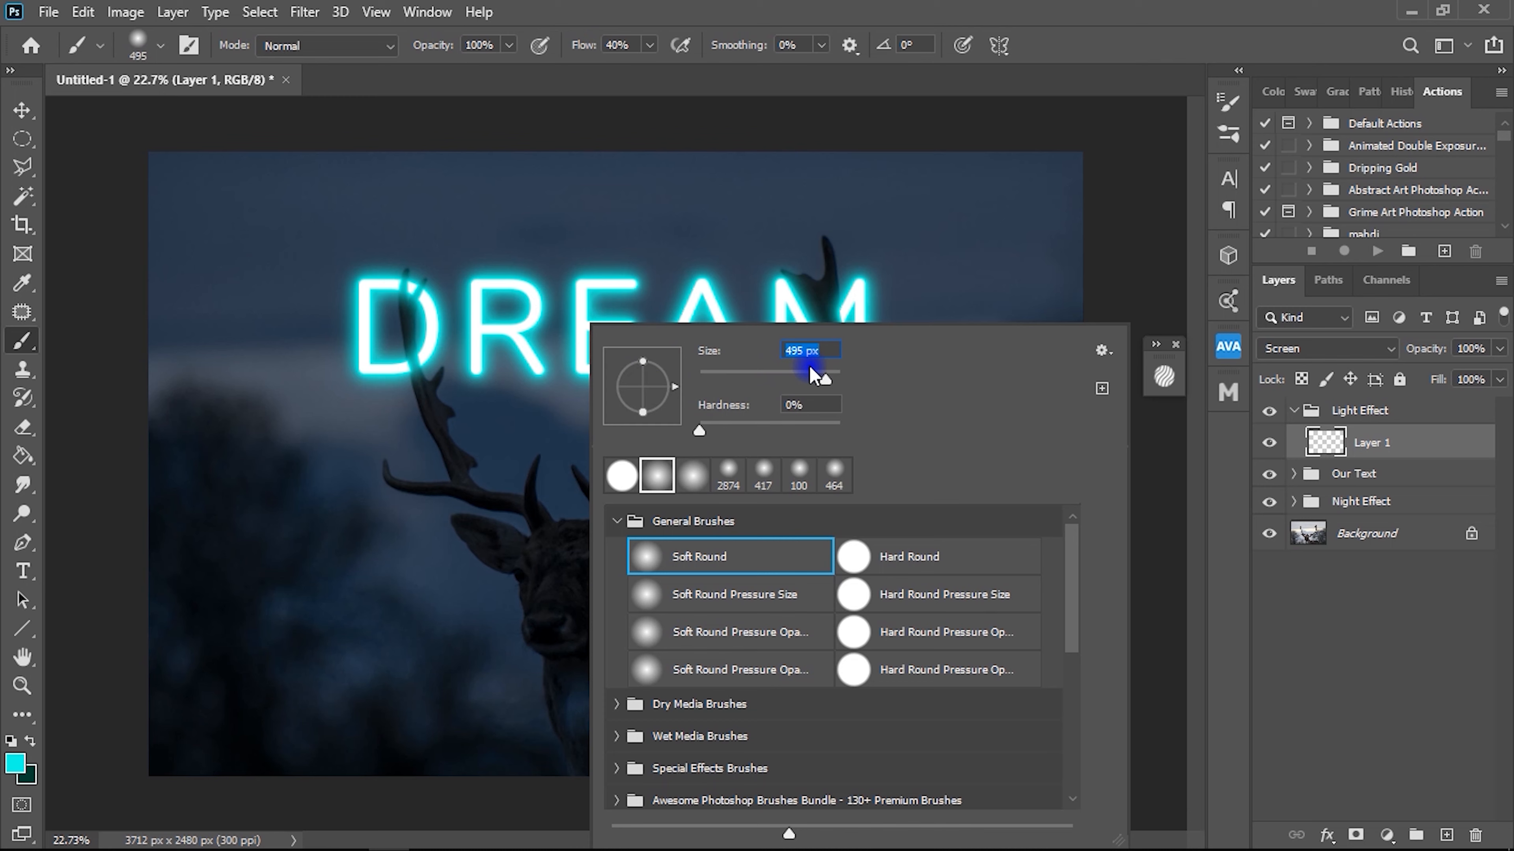
pyautogui.click(826, 353)
pyautogui.write('1500')
pyautogui.press('Return')
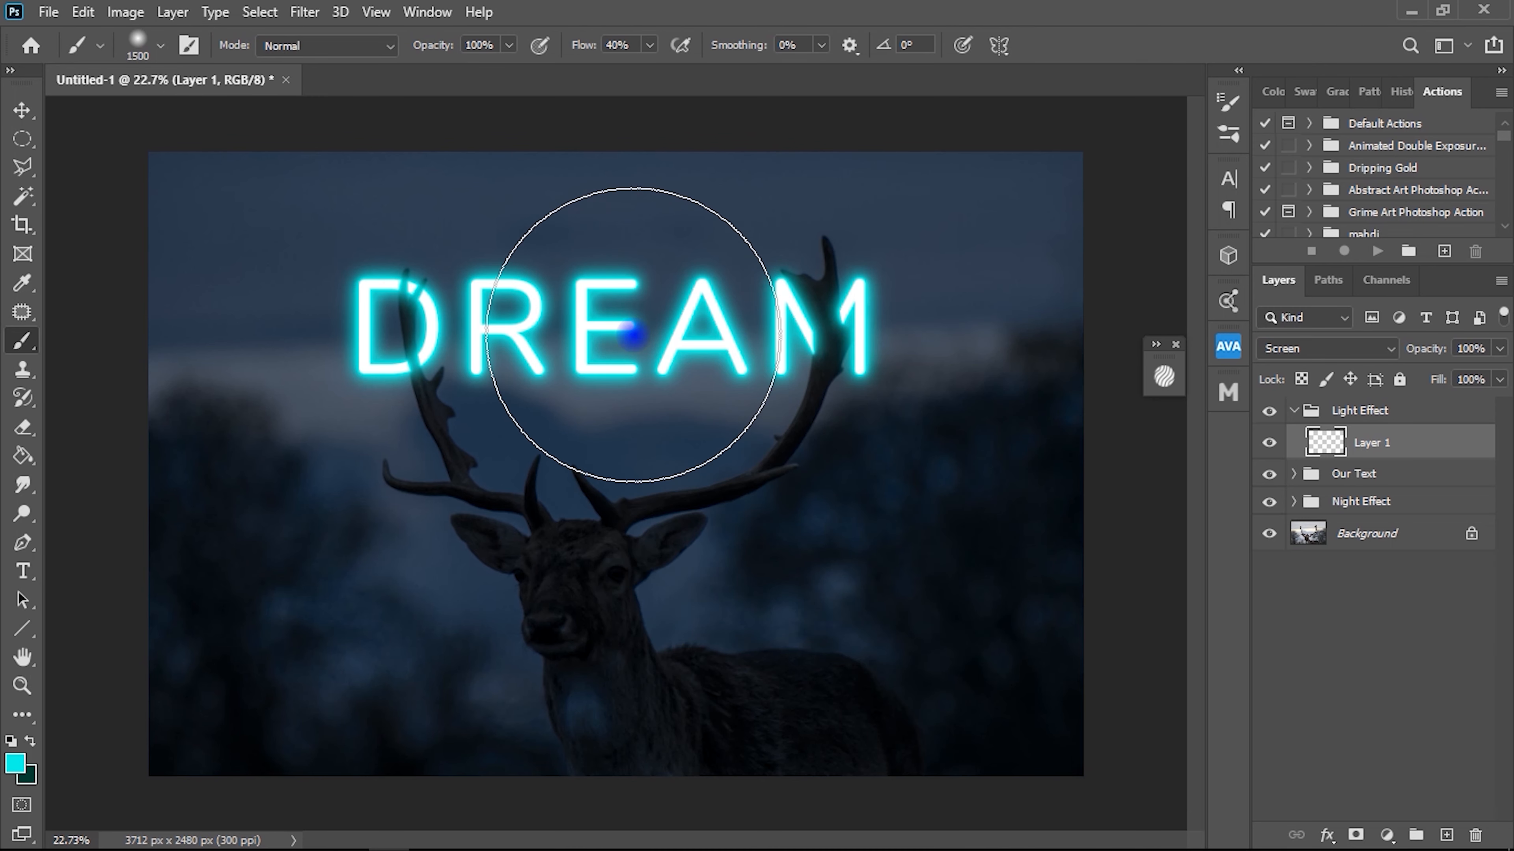
pyautogui.click(603, 325)
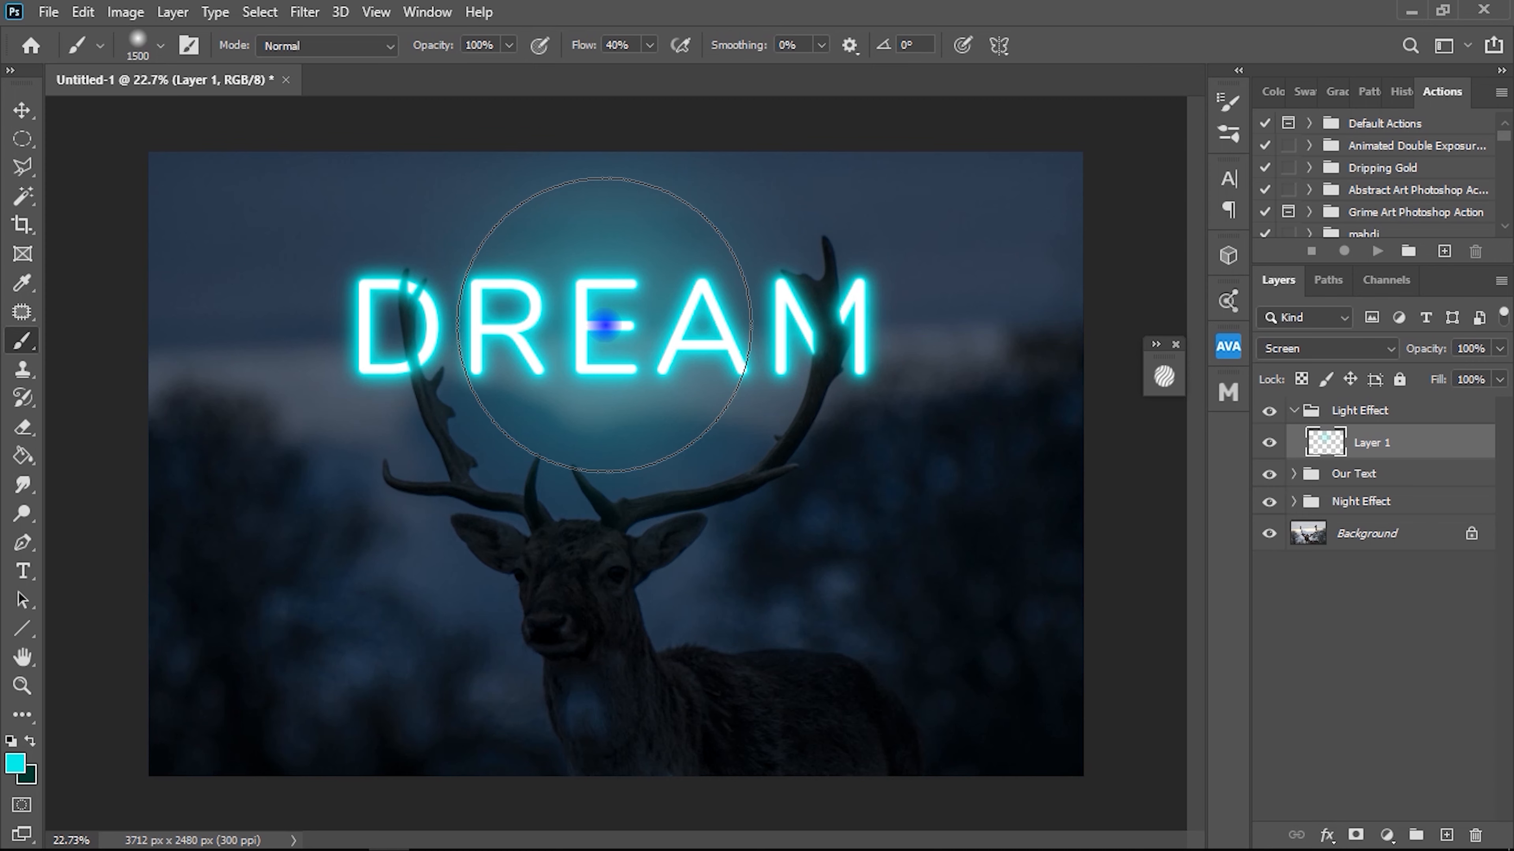
# Paint more soft cyan dabs on either side of the first one to spread the glow across the DREAM text.
pyautogui.click(449, 337)
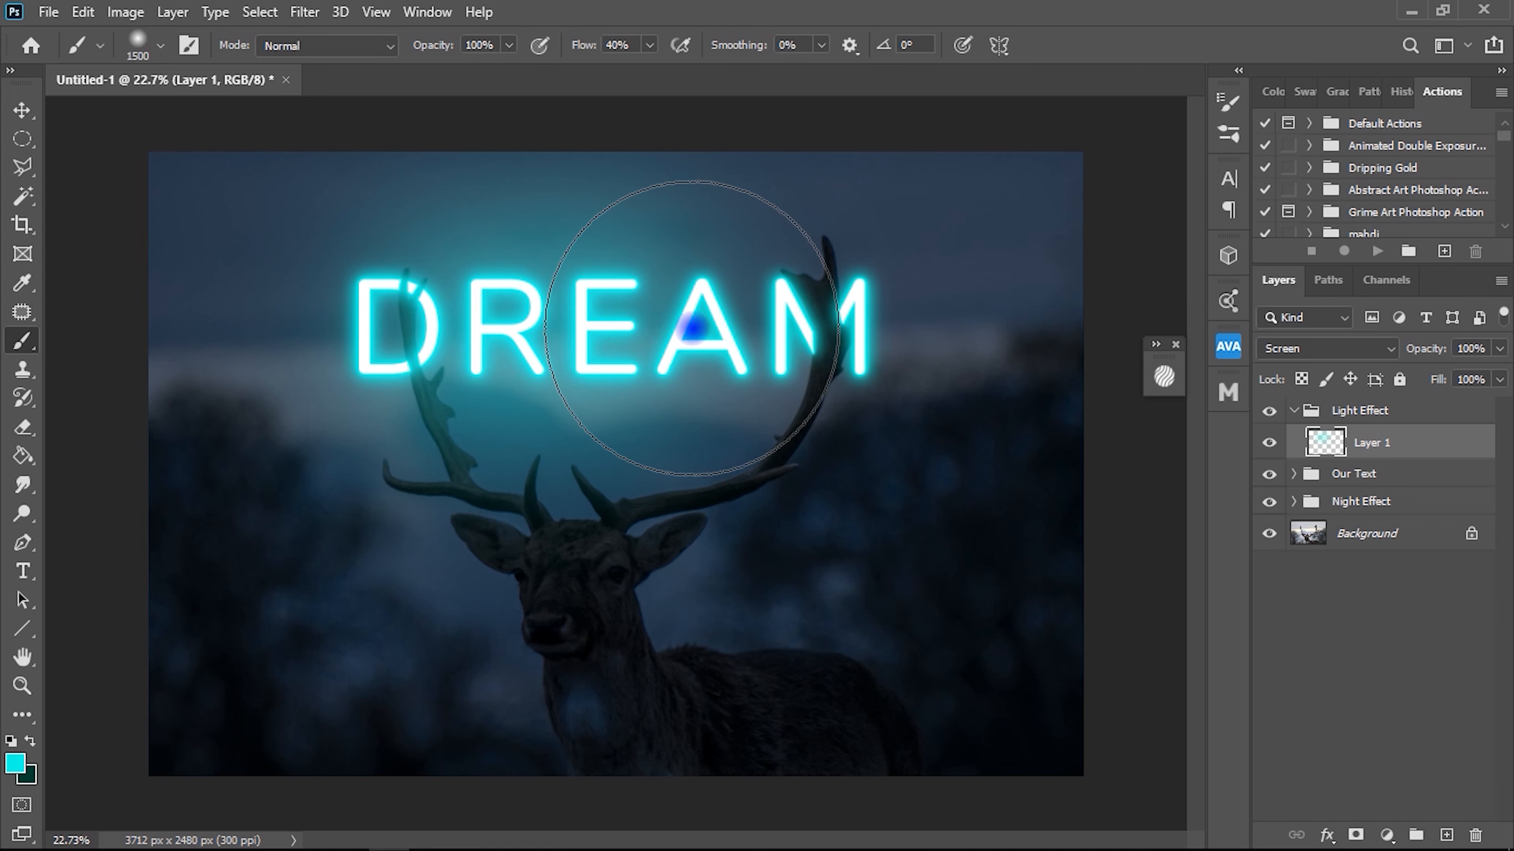
pyautogui.scroll(-5, 733, 412)
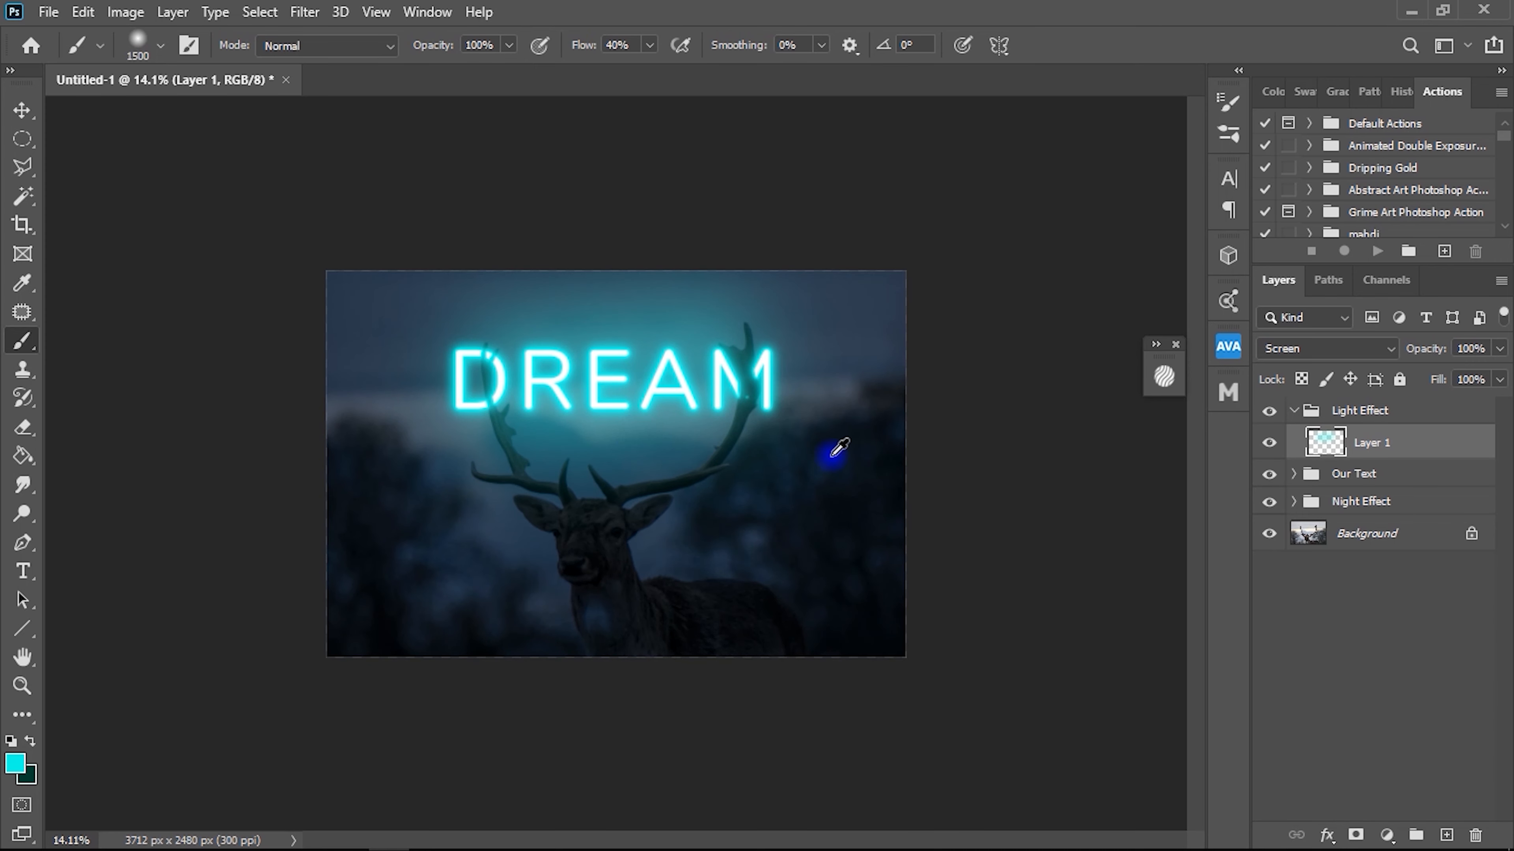
pyautogui.scroll(3, 626, 435)
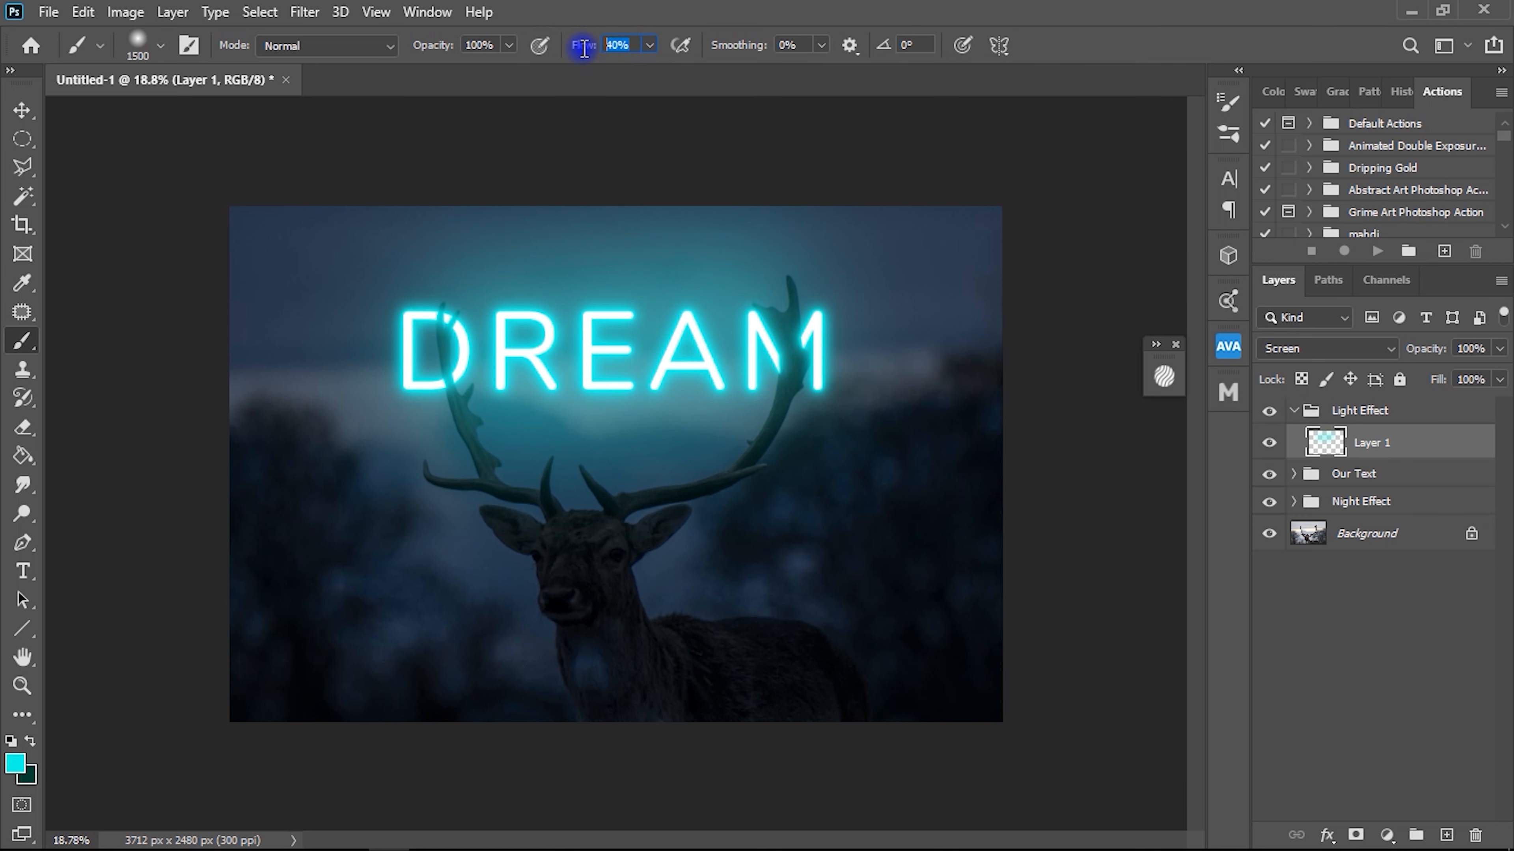
# Set the brush flow to 20% and the brush size to 2000 px.
pyautogui.write('20')
pyautogui.rightClick(625, 348)
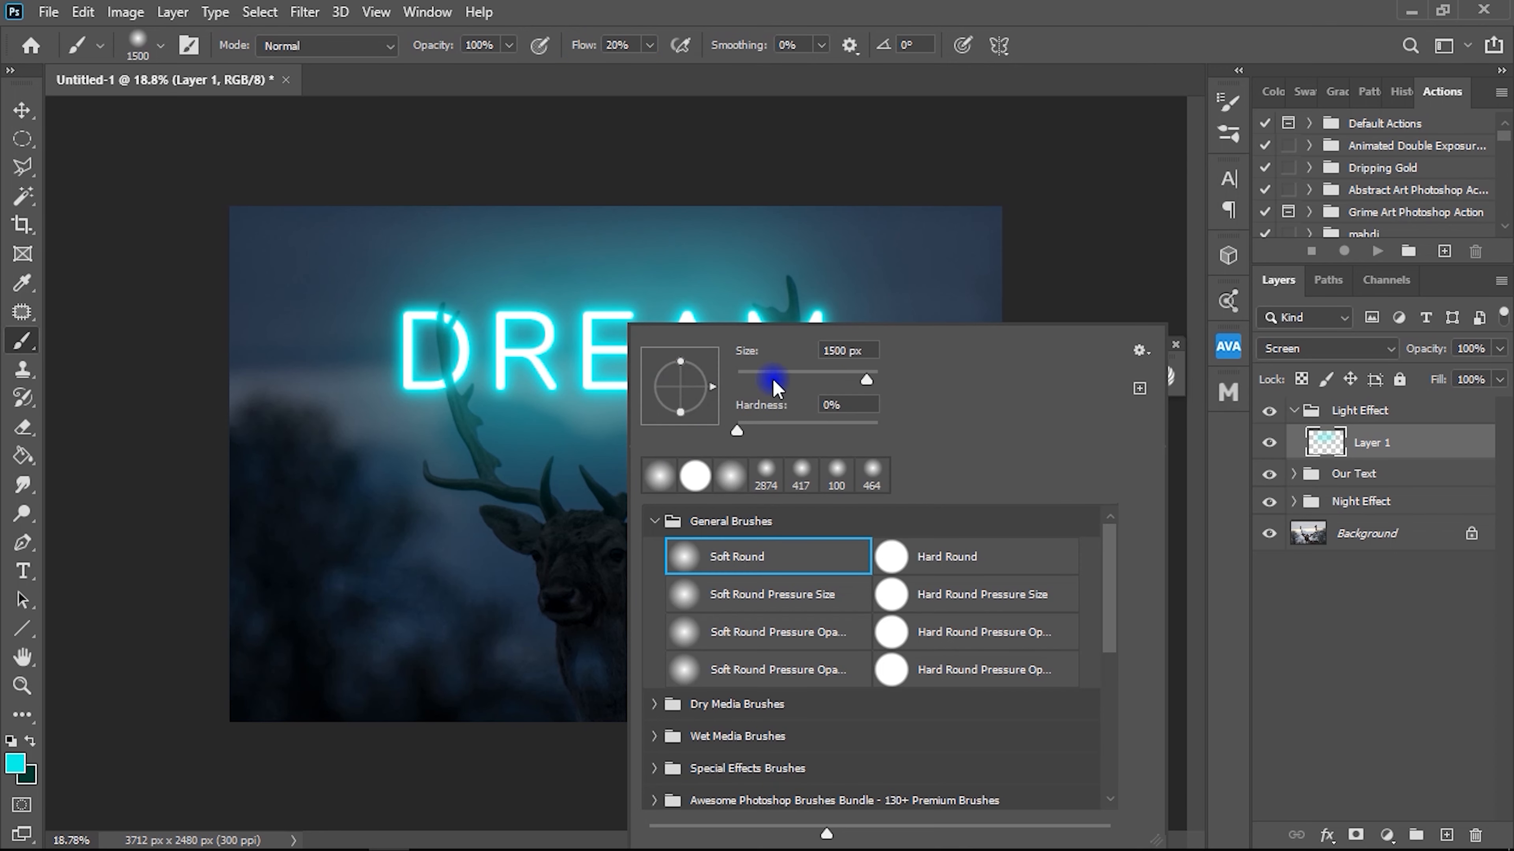
pyautogui.moveTo(878, 346); pyautogui.dragTo(810, 352)
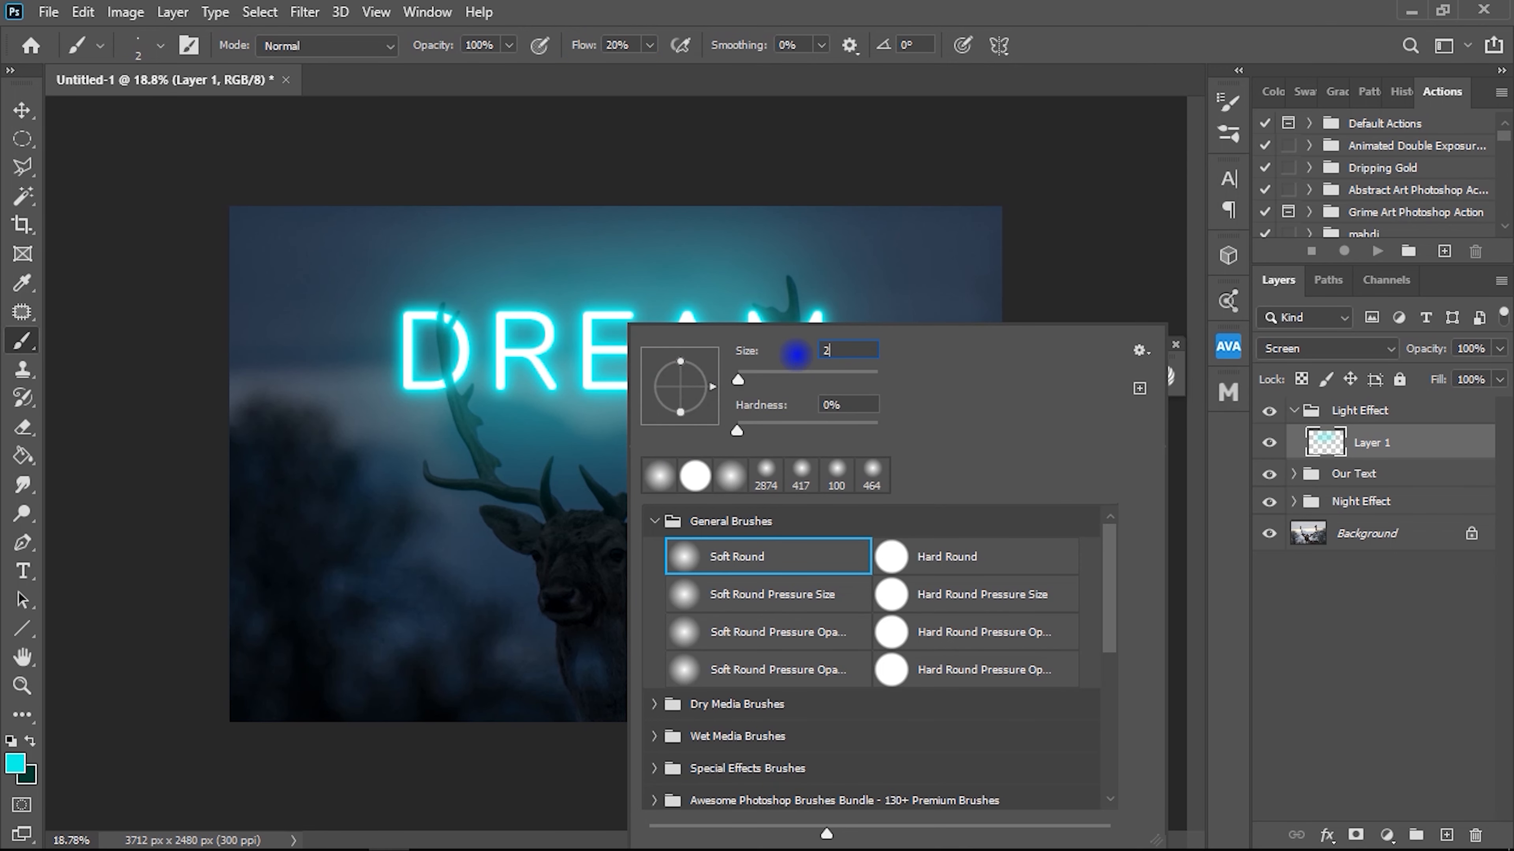
pyautogui.press('Return')
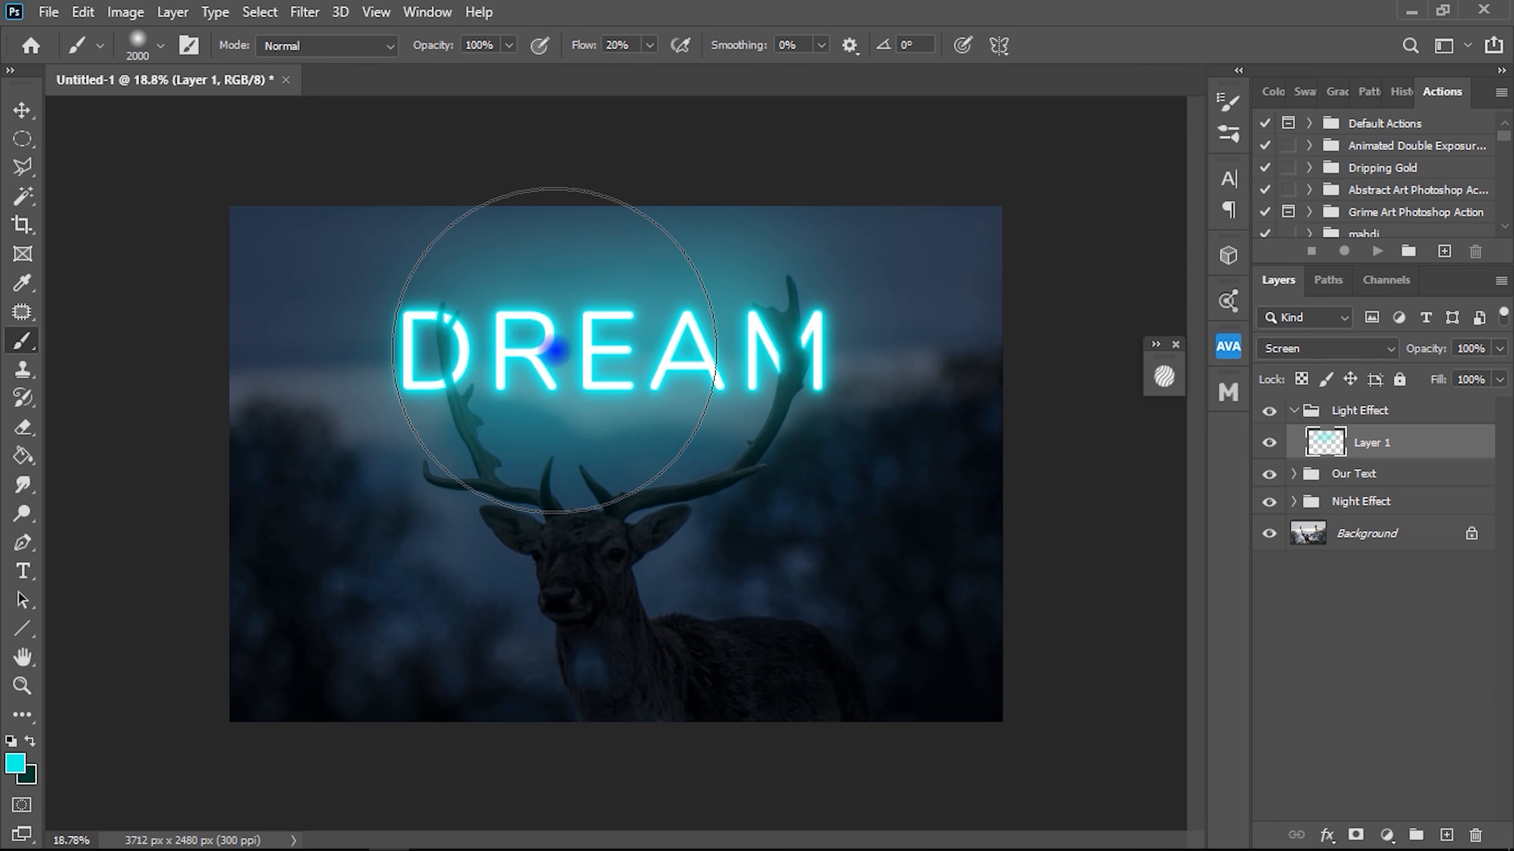
# Paint faint cyan dabs on the sky at both sides of the DREAM text and over the area above the deer's head.
pyautogui.click(338, 328)
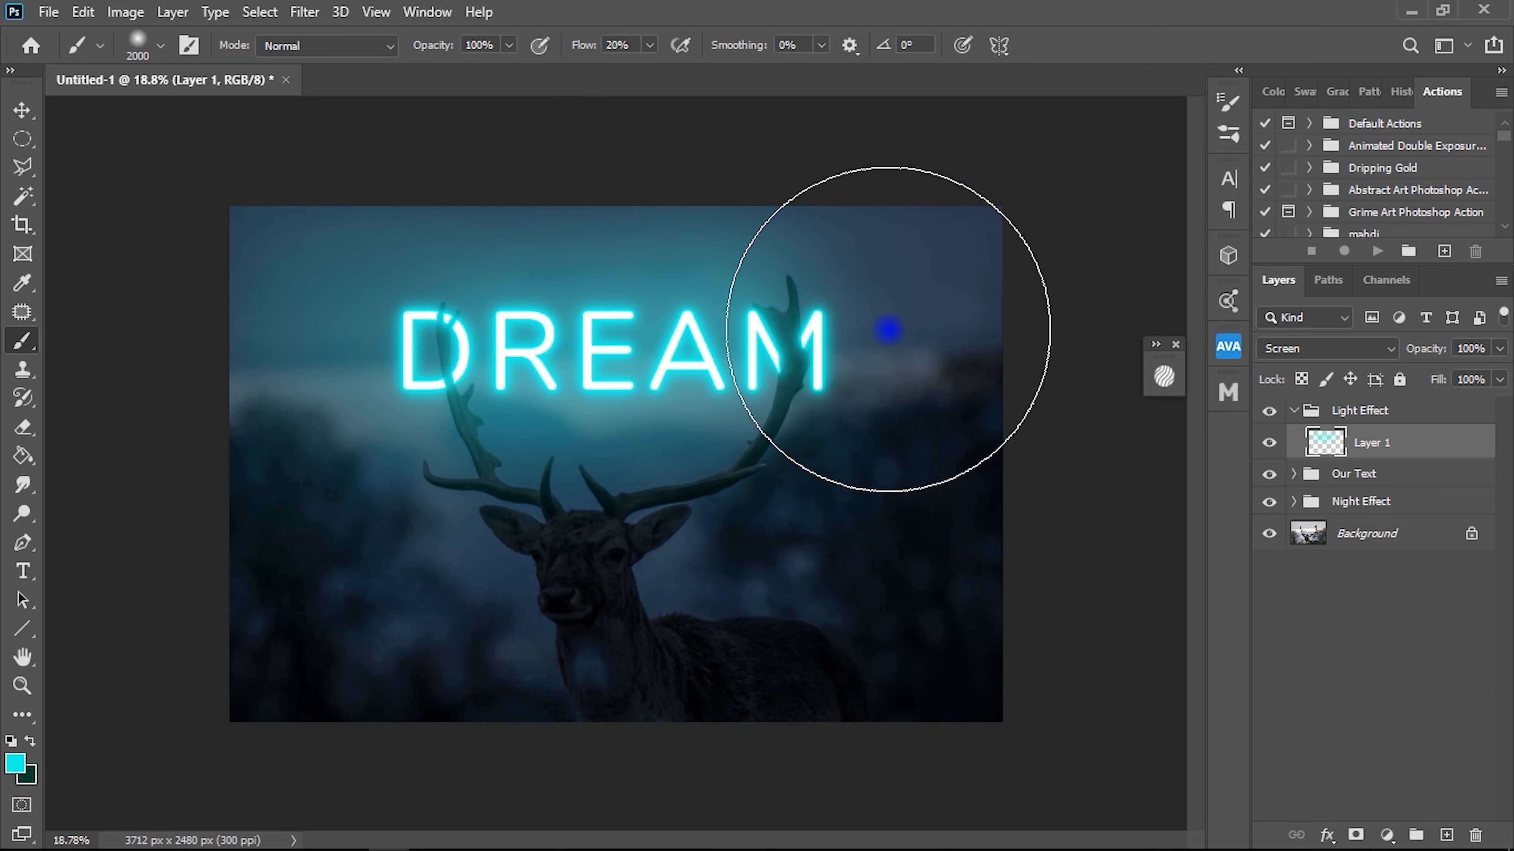
pyautogui.click(860, 343)
pyautogui.scroll(-1, 581, 433)
pyautogui.scroll(1, 581, 432)
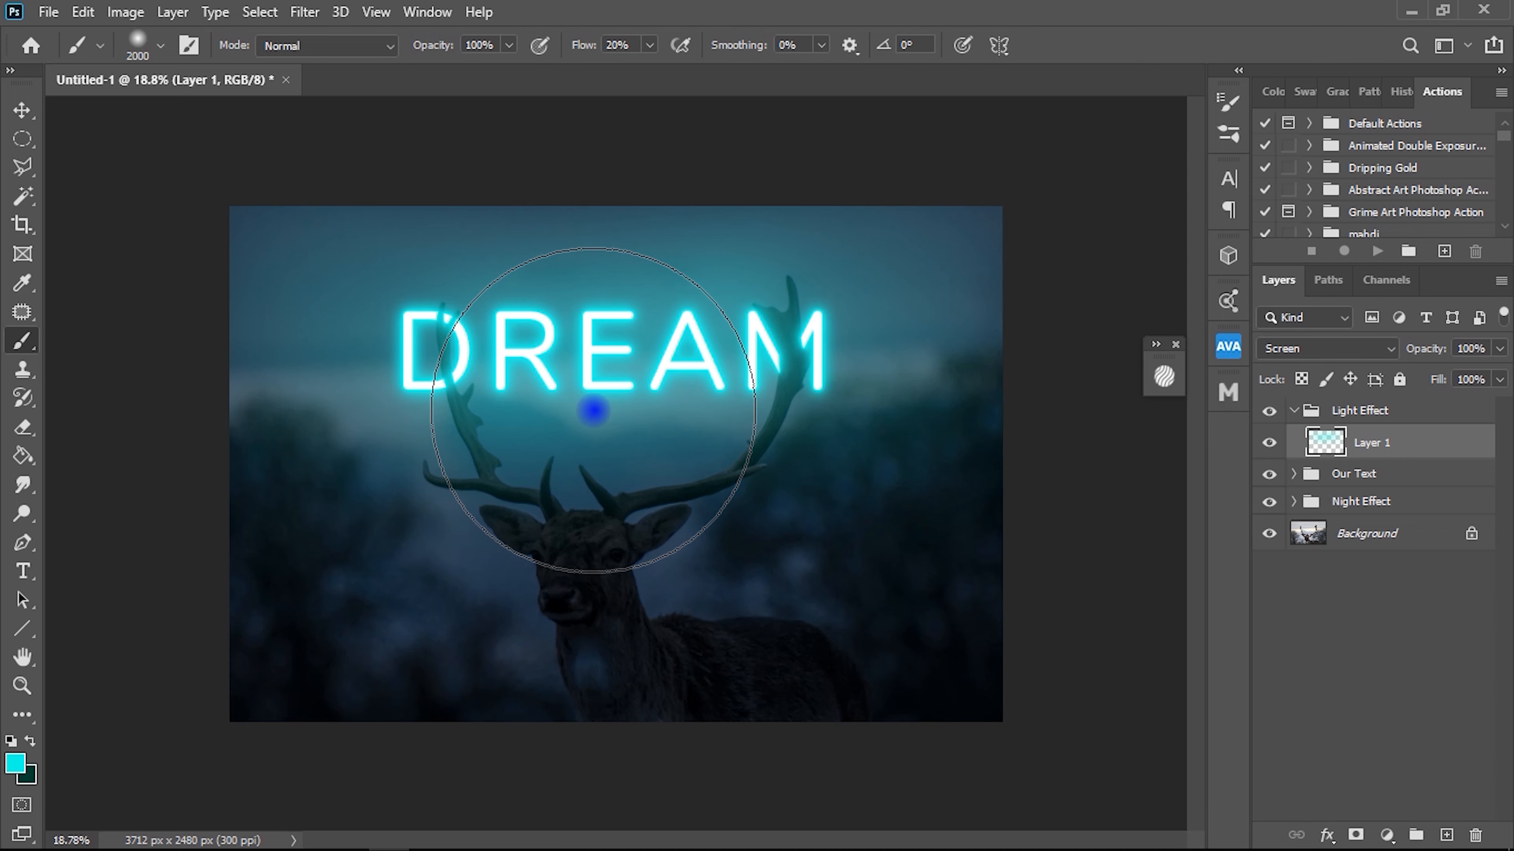
pyautogui.click(626, 448)
pyautogui.scroll(-1, 795, 561)
pyautogui.scroll(3, 676, 555)
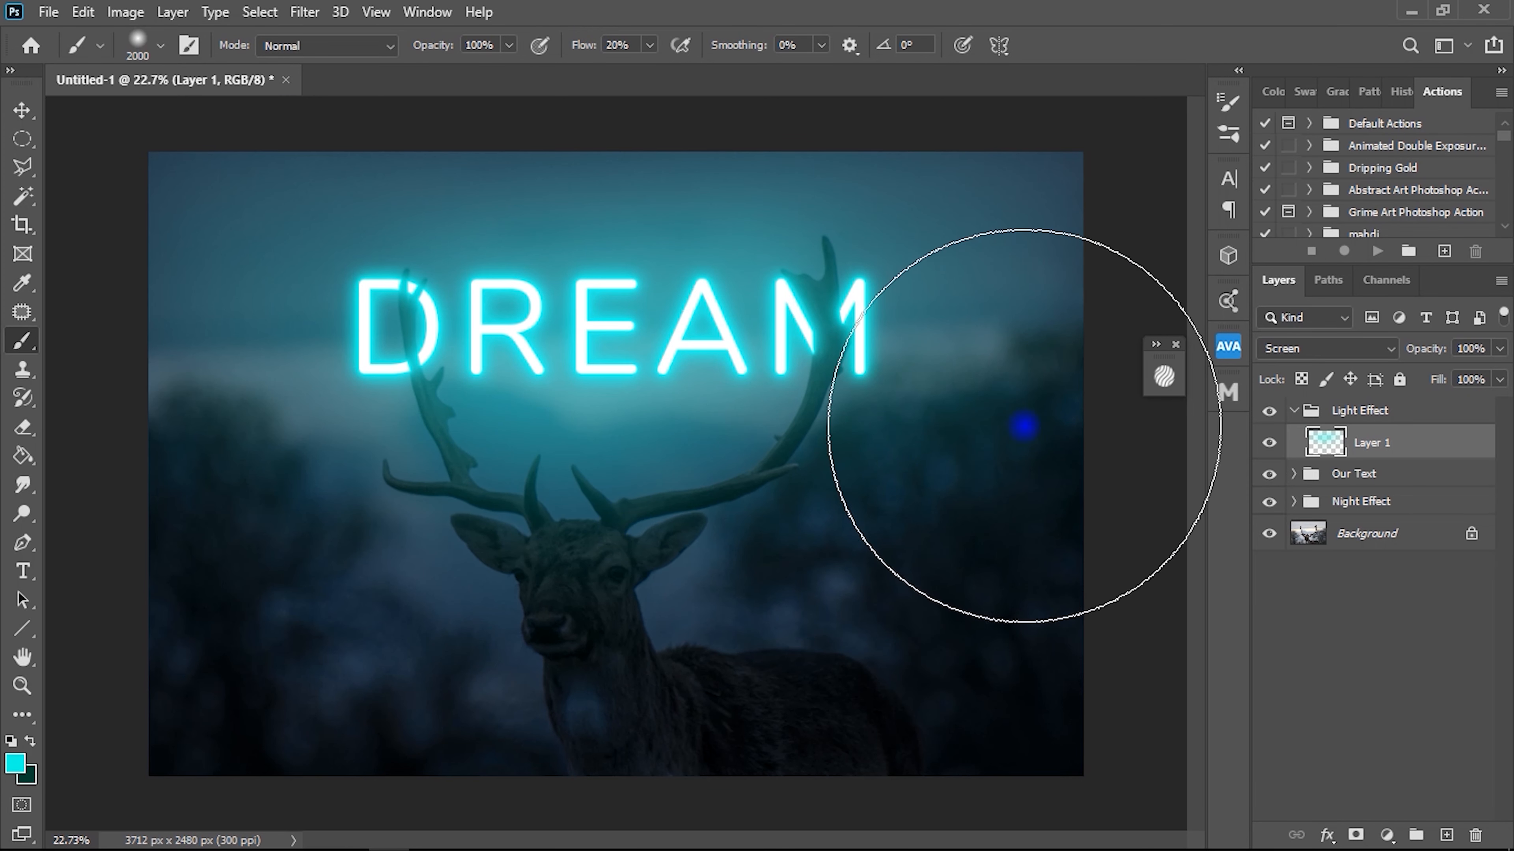
# Toggle the Light Effect group's visibility to compare the scene with and without the painted glow.
pyautogui.click(1270, 413)
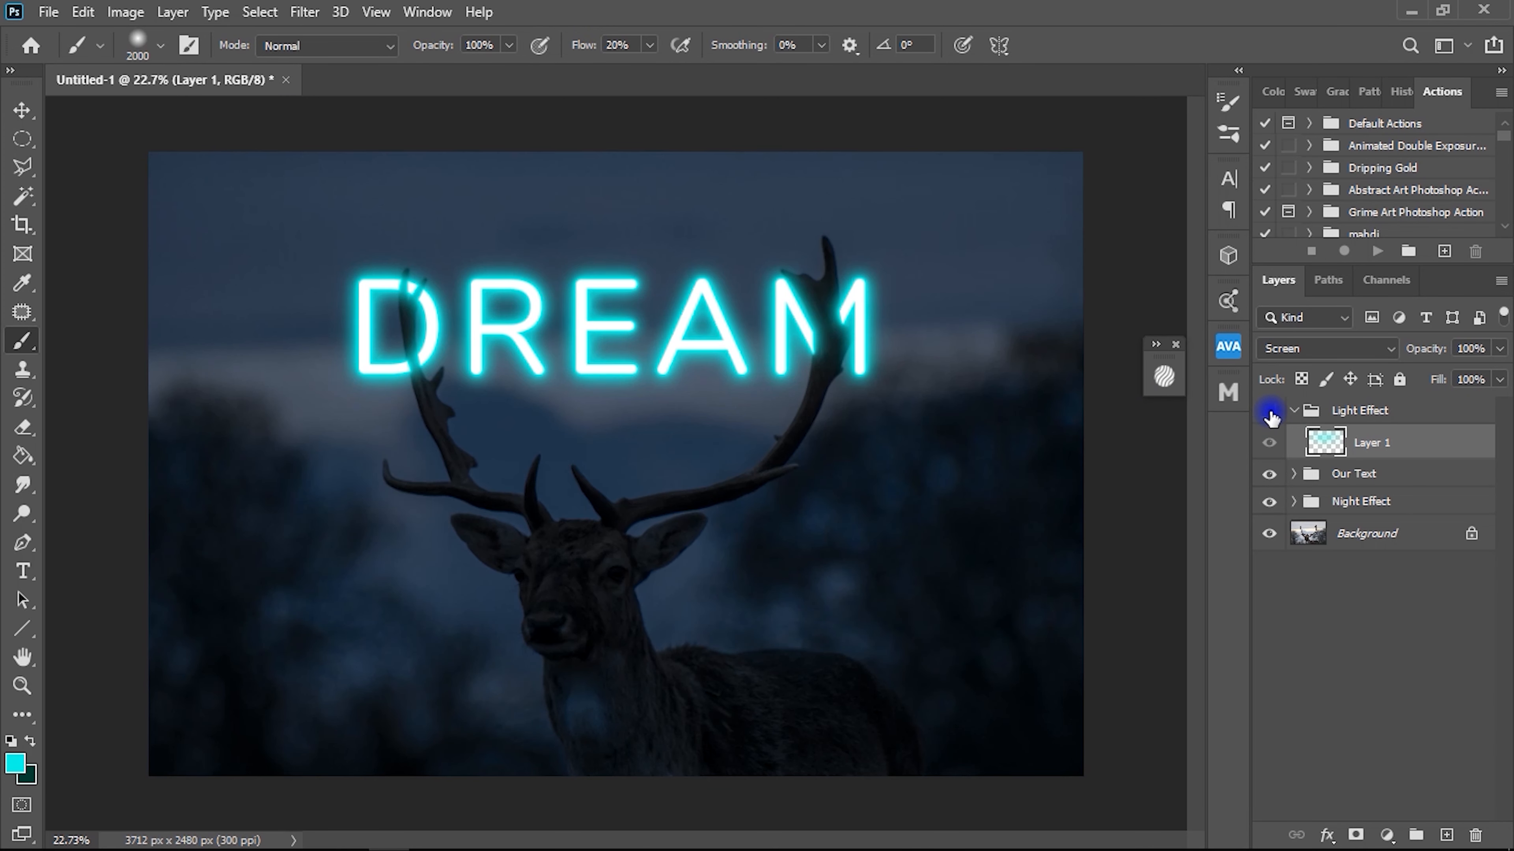
pyautogui.click(1270, 413)
pyautogui.click(1270, 412)
pyautogui.click(1270, 413)
# Add a new empty layer above Layer 1 in the Light Effect group and set its blend mode to Color.
pyautogui.click(1327, 444)
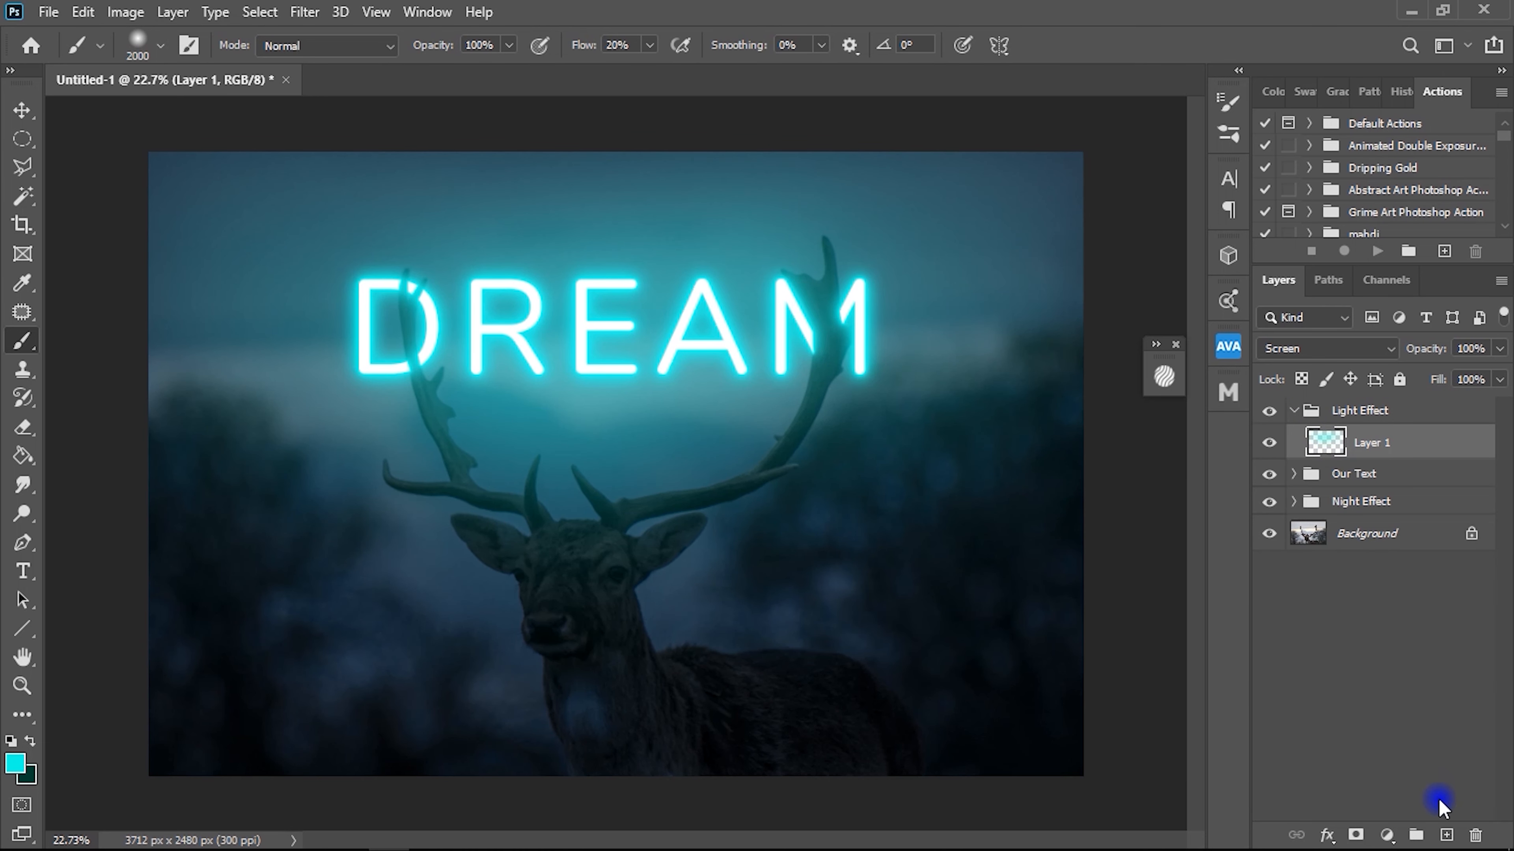
pyautogui.click(1448, 835)
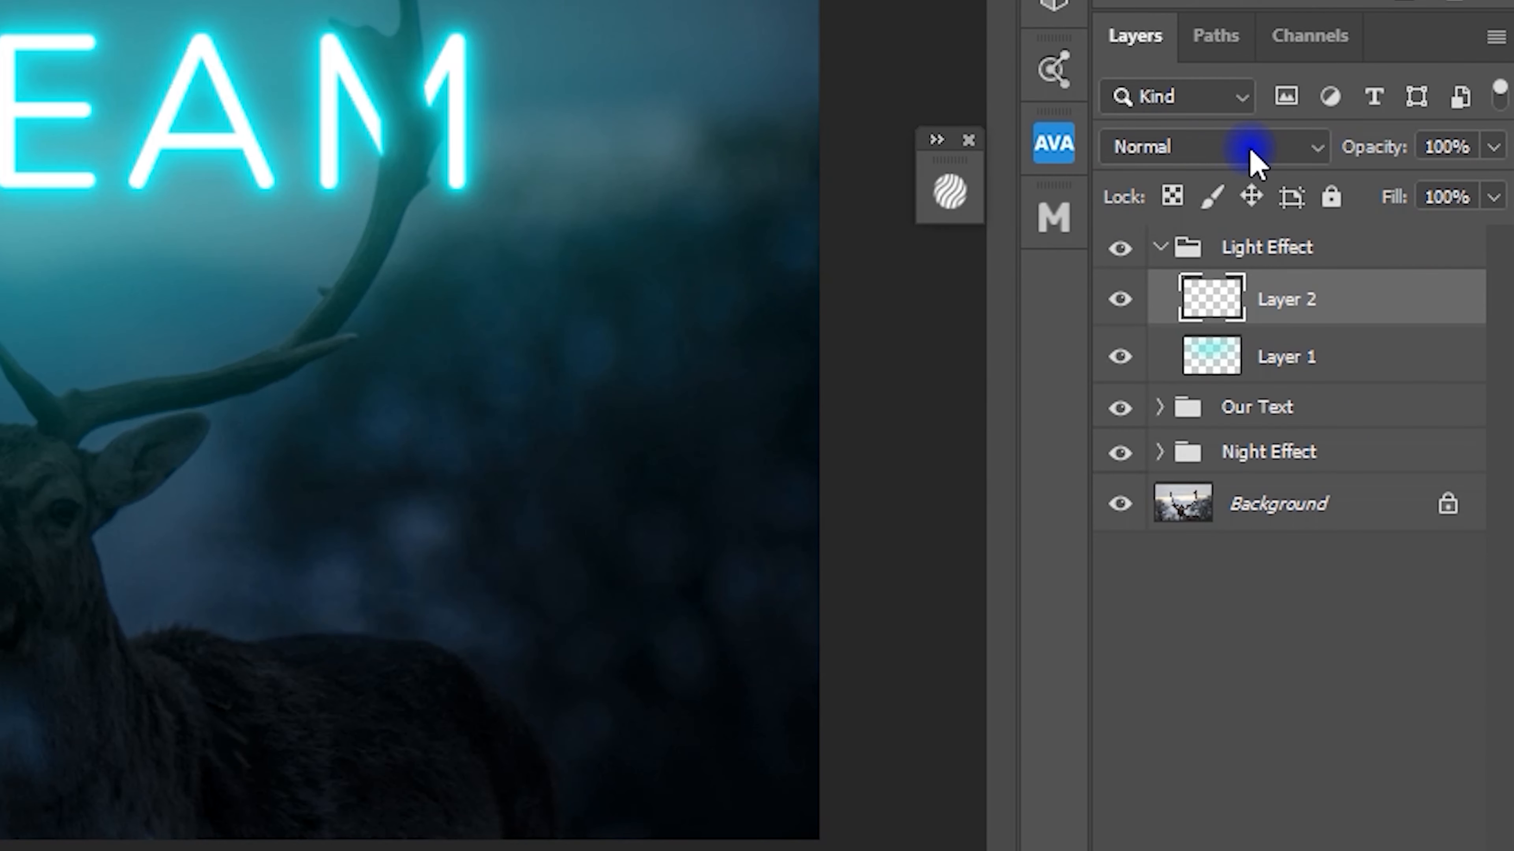
pyautogui.click(1248, 156)
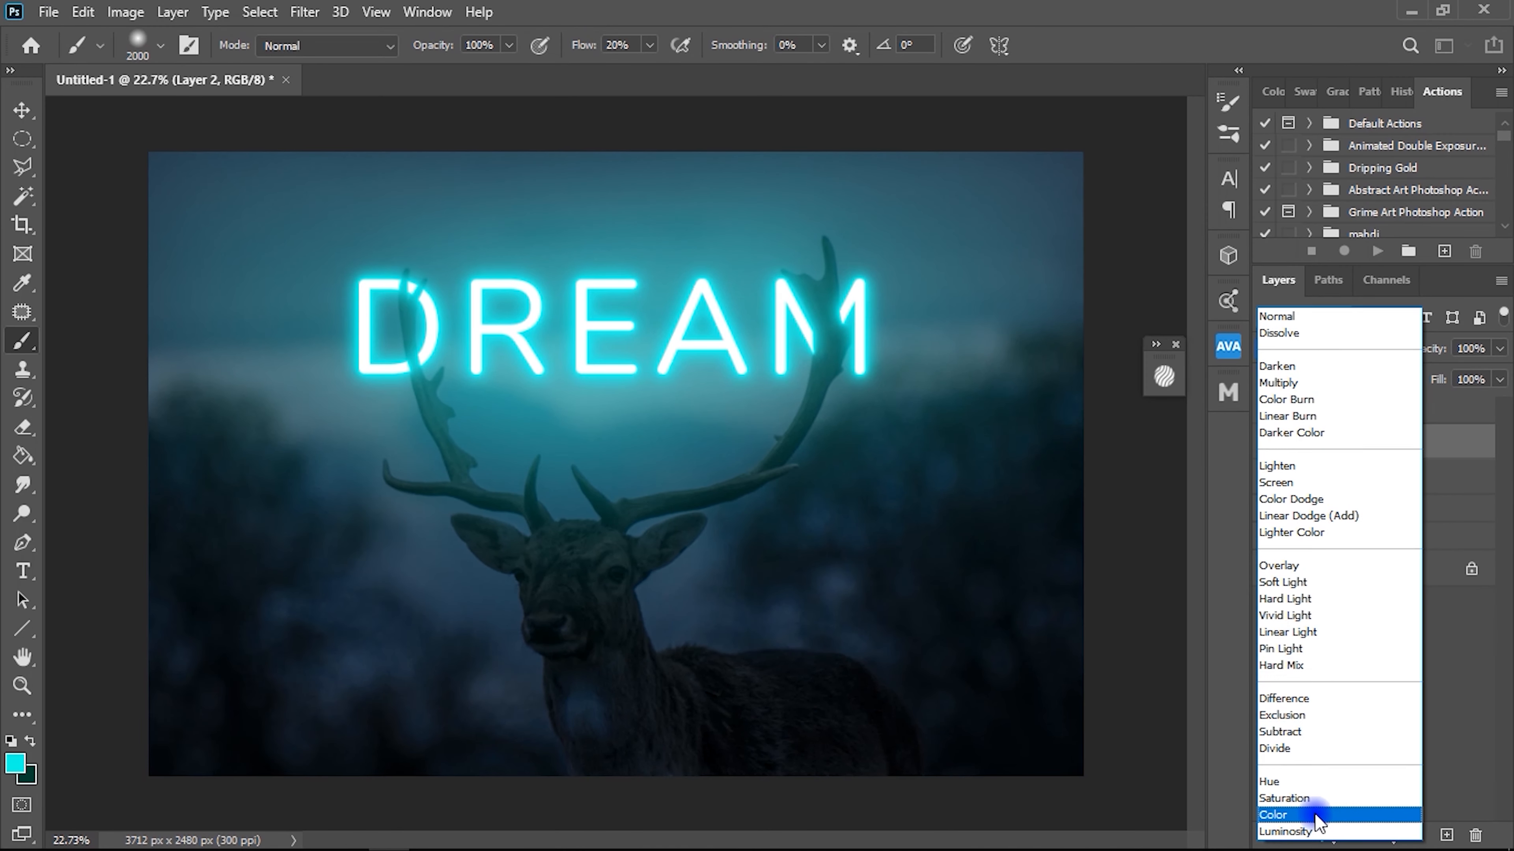
pyautogui.click(1193, 808)
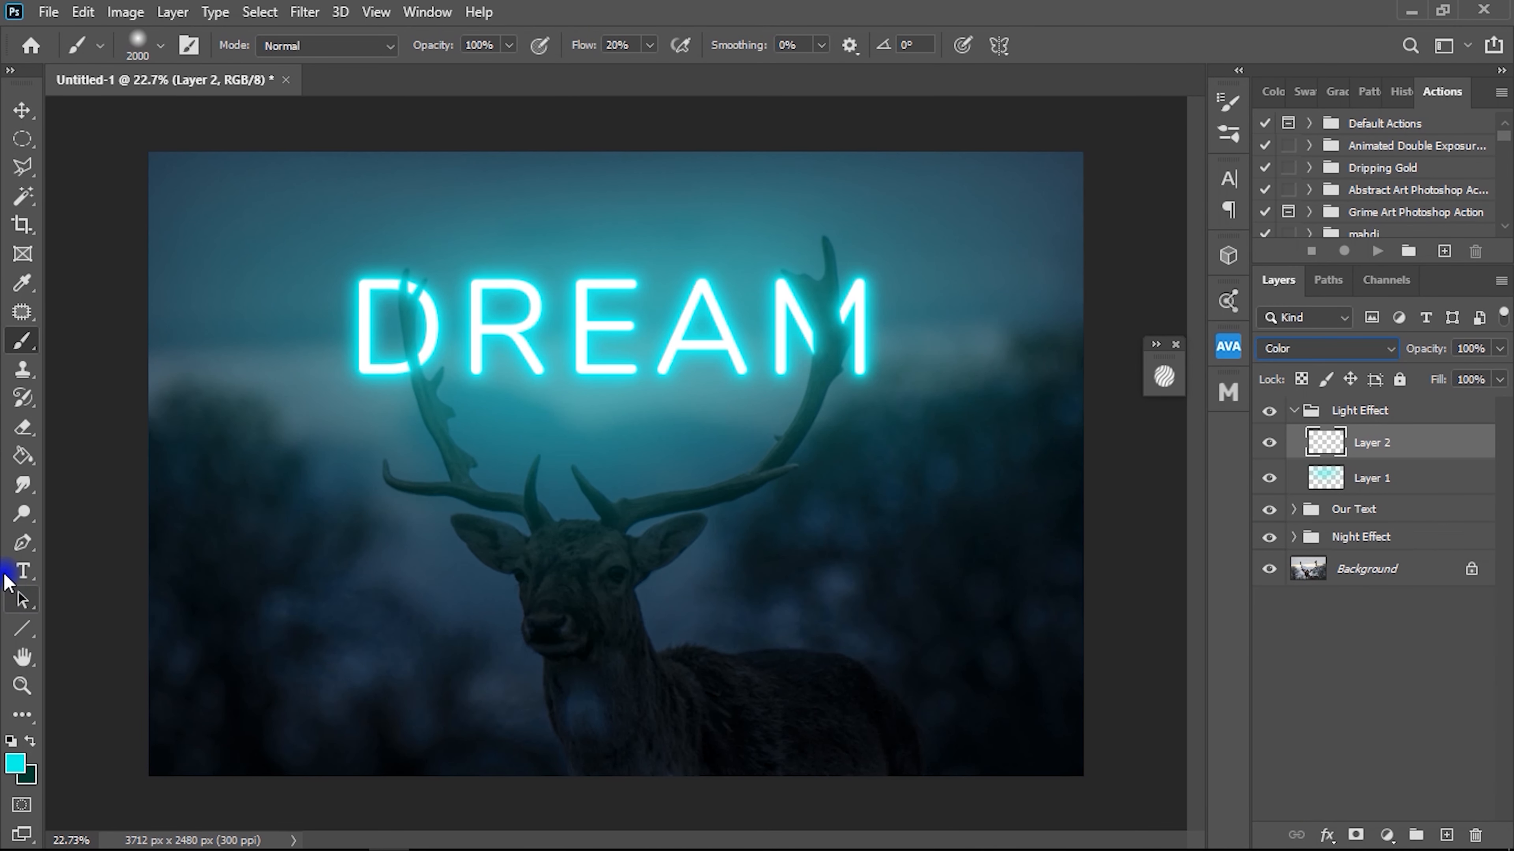
# Start a Pen tool path at the image's lower edge by the deer's chest and trace up the neck and around the muzzle.
pyautogui.click(22, 546)
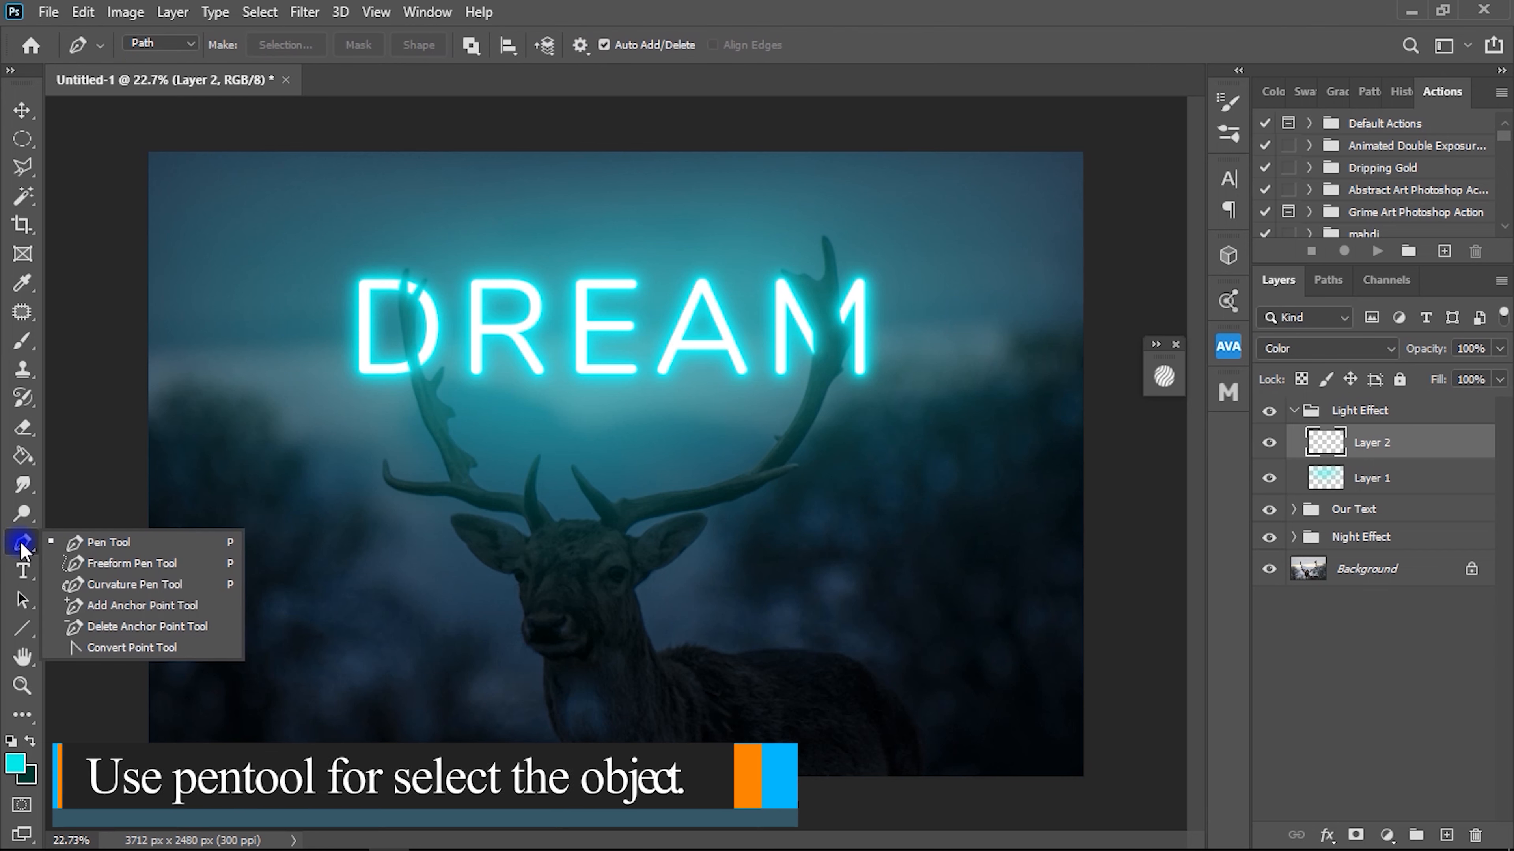
pyautogui.click(91, 544)
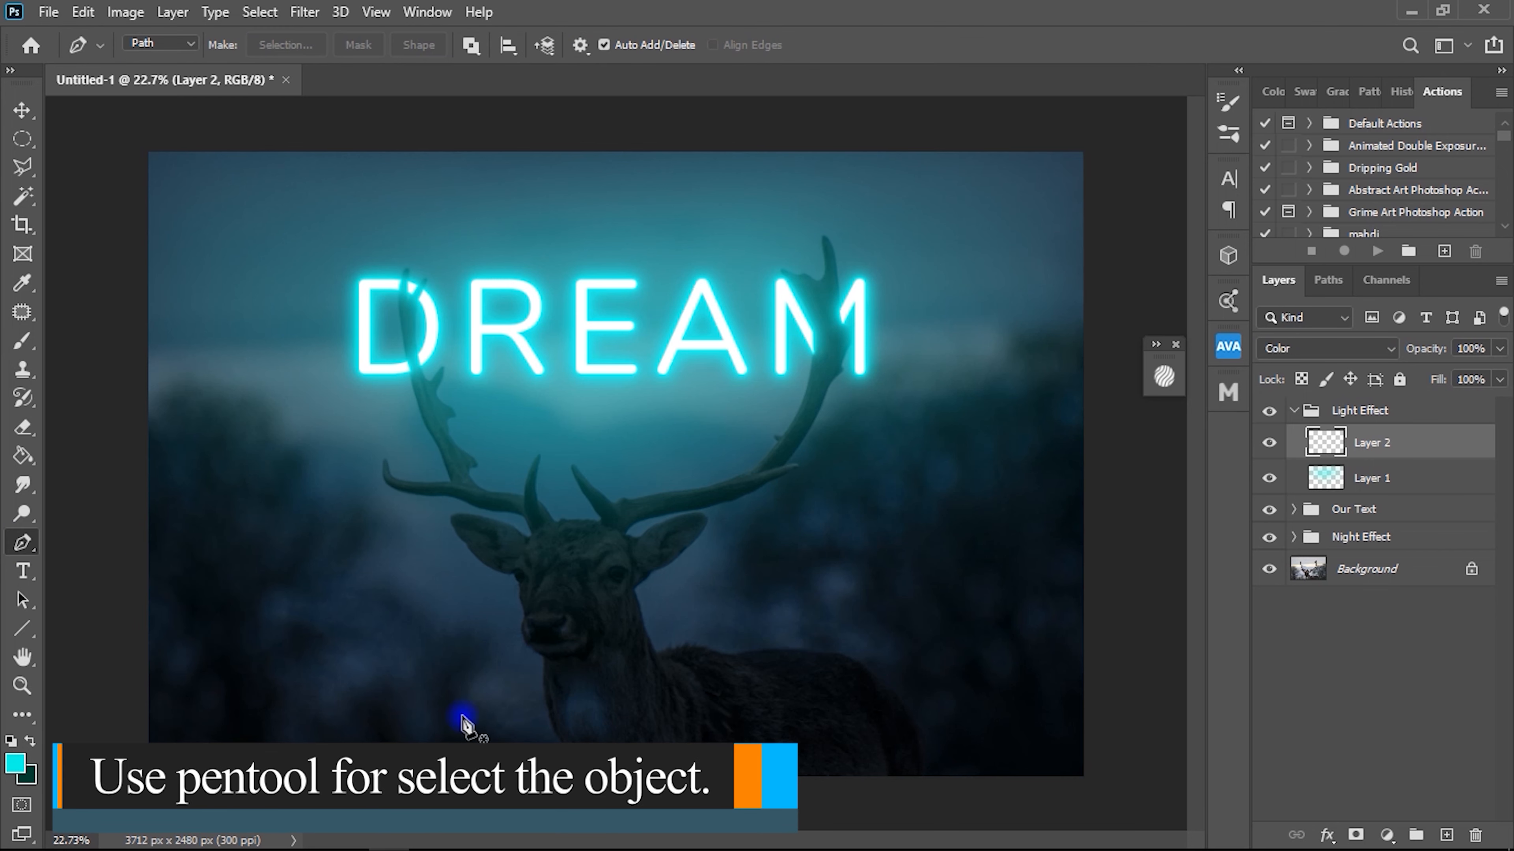
pyautogui.scroll(6, 565, 668)
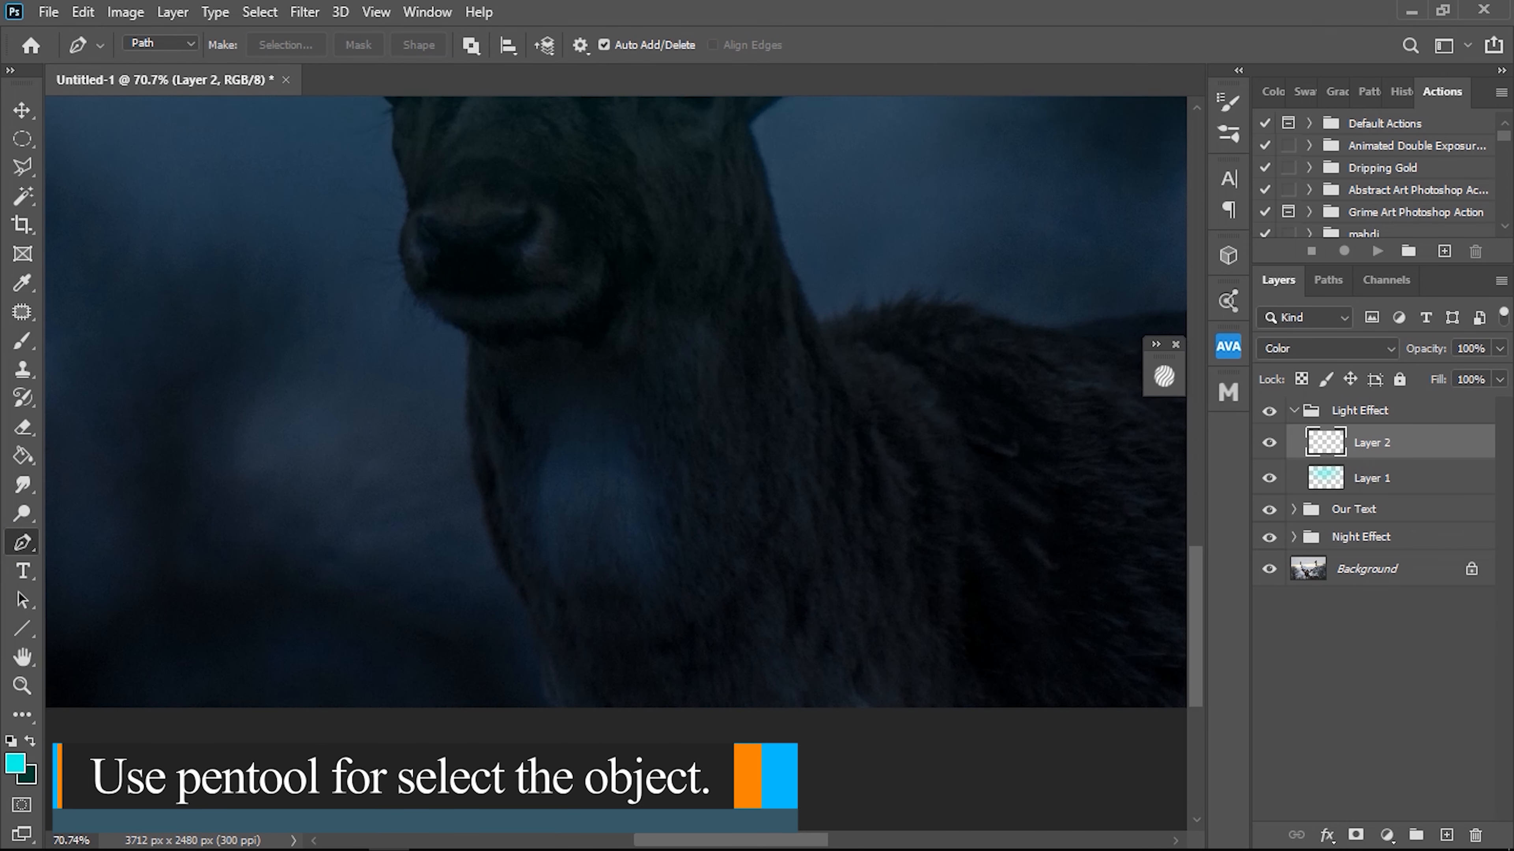
pyautogui.scroll(2, 564, 667)
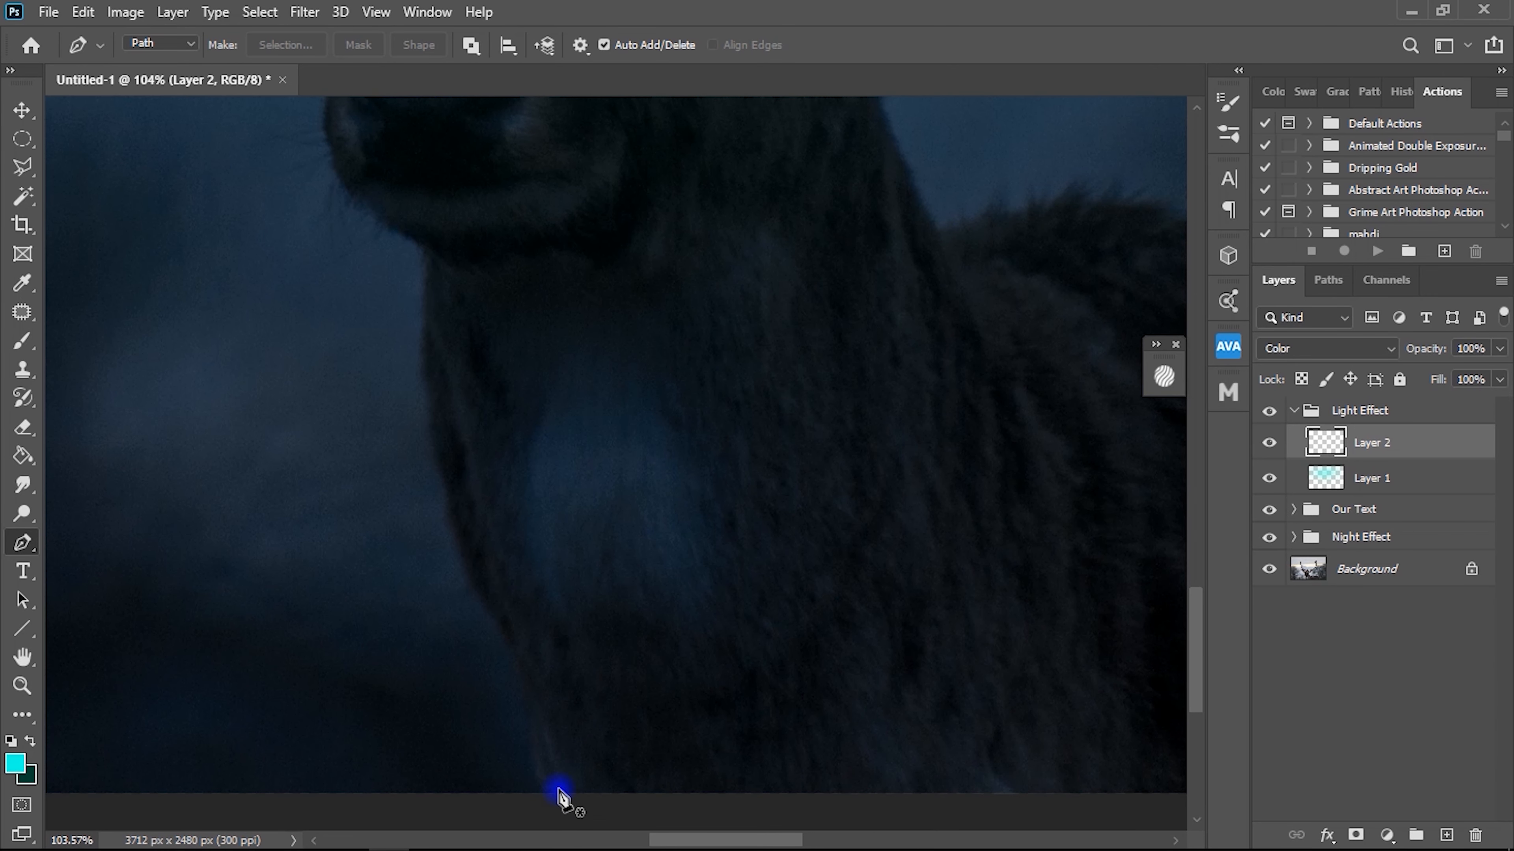
pyautogui.click(545, 791)
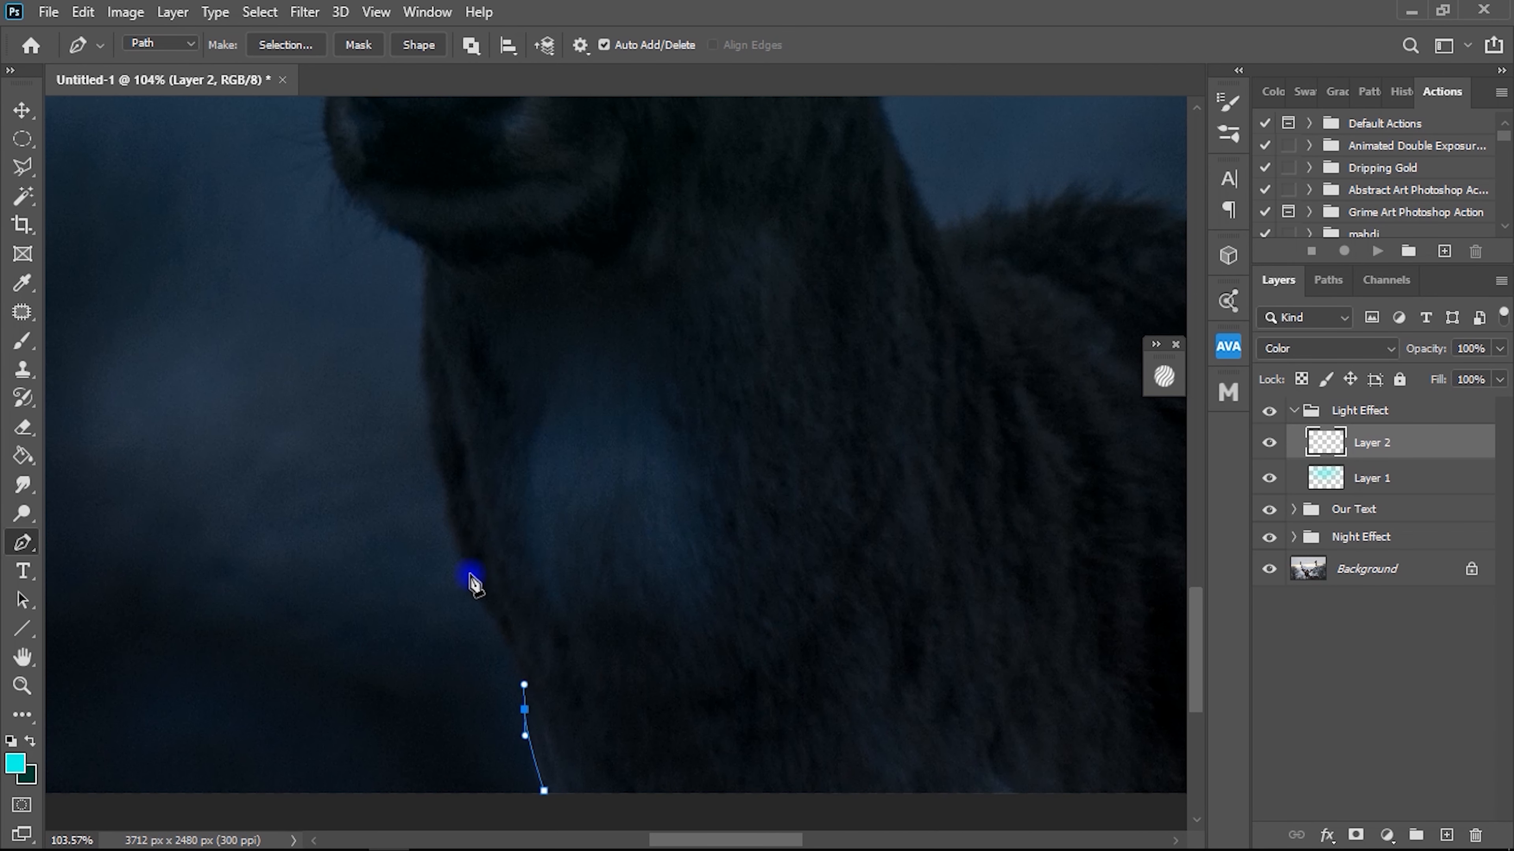
pyautogui.moveTo(475, 578); pyautogui.dragTo(457, 546)
pyautogui.moveTo(436, 487); pyautogui.dragTo(433, 450)
pyautogui.moveTo(434, 370); pyautogui.dragTo(451, 553)
pyautogui.click(453, 524)
pyautogui.moveTo(352, 404); pyautogui.dragTo(359, 329)
pyautogui.moveTo(366, 340); pyautogui.dragTo(417, 446)
pyautogui.moveTo(402, 425); pyautogui.dragTo(383, 391)
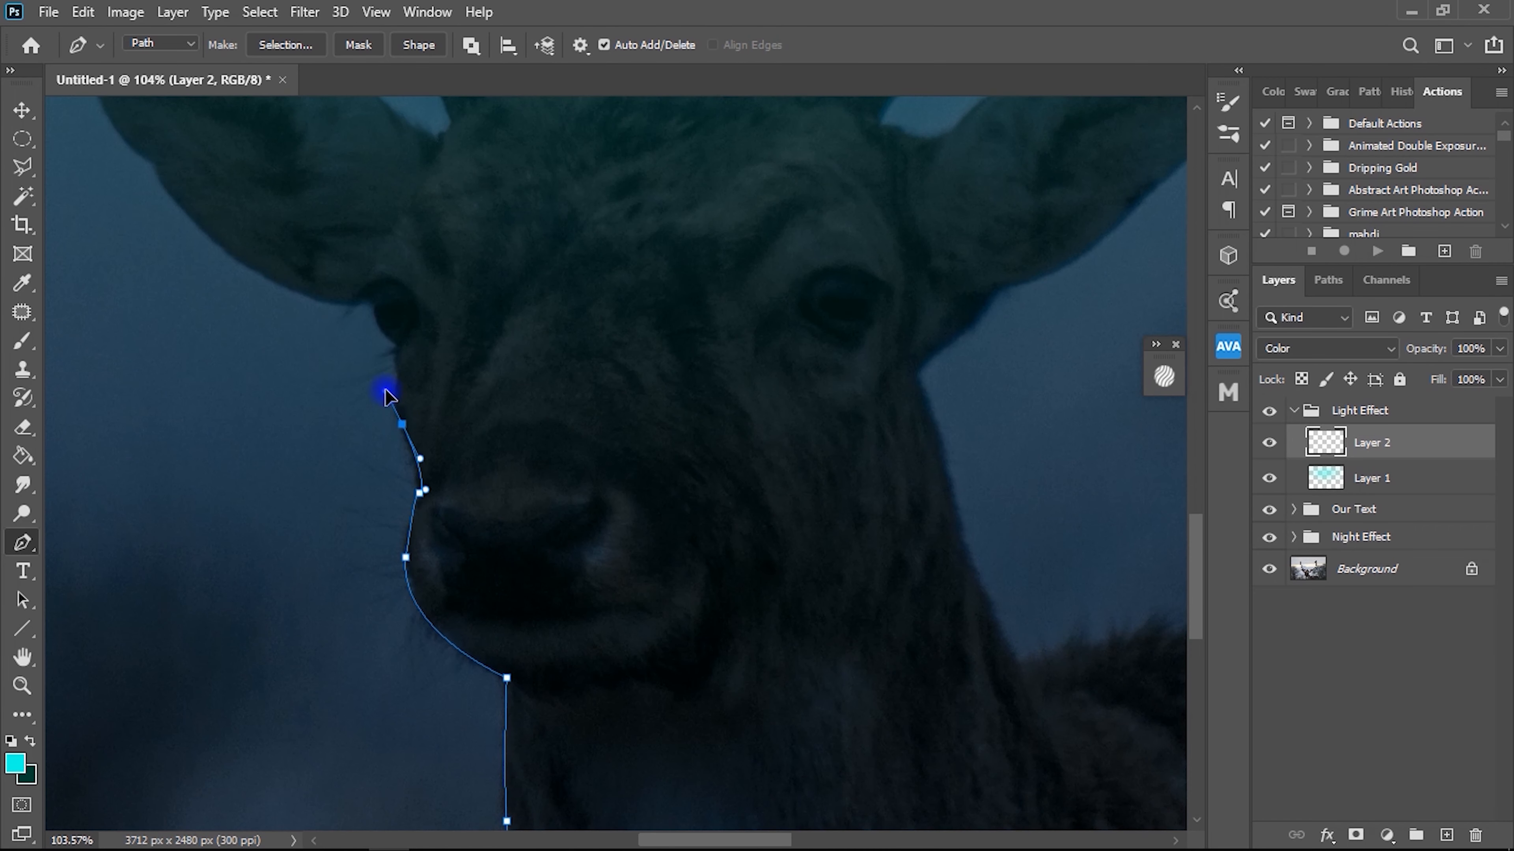
# Continue the path past the deer's eye and around the ear below the D to the gap beside the antler.
pyautogui.scroll(2, 396, 334)
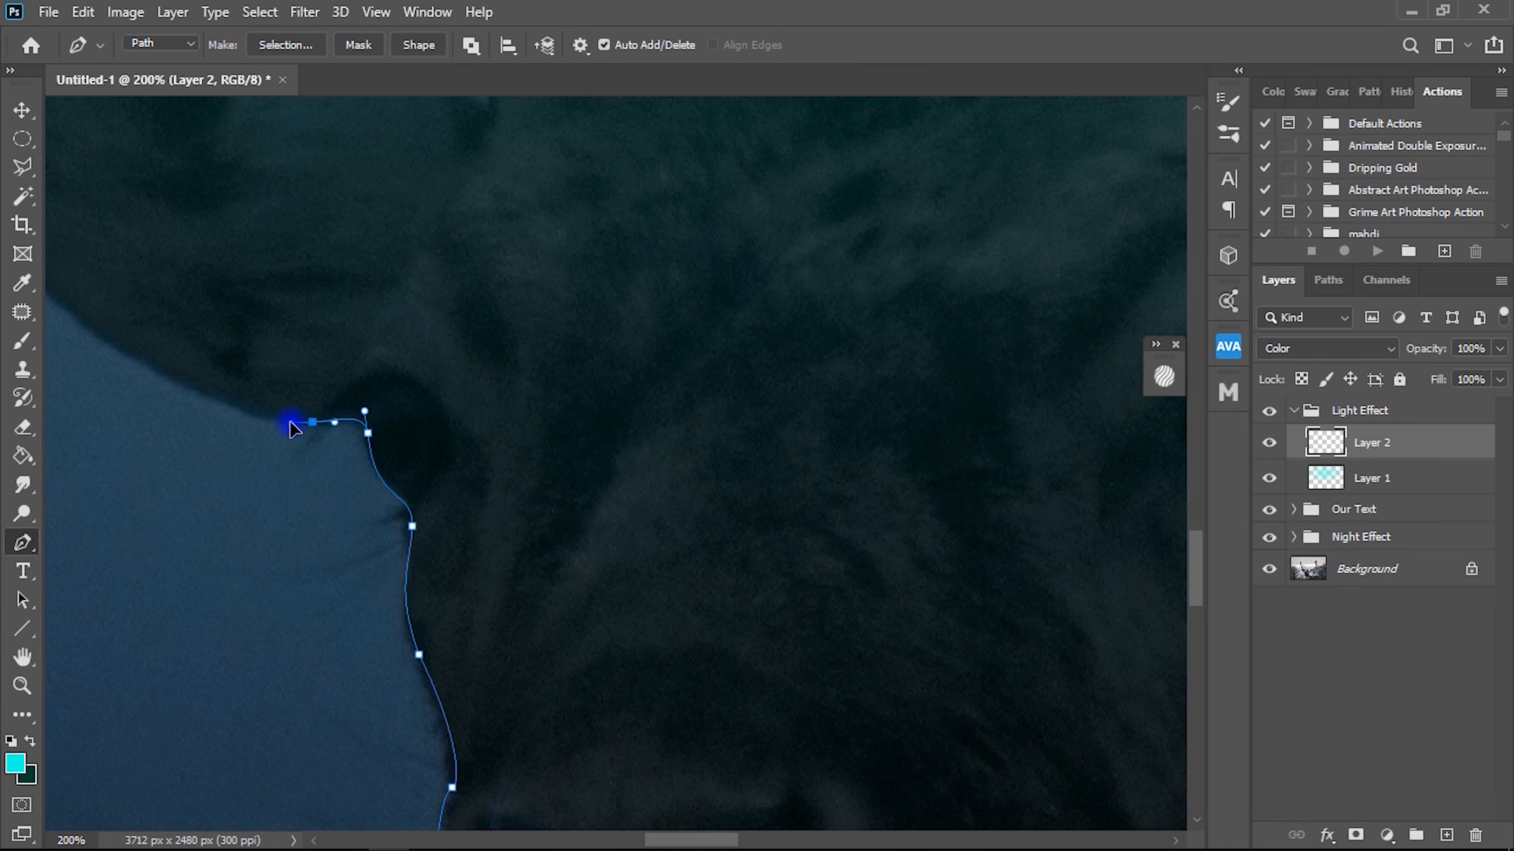
pyautogui.moveTo(290, 423); pyautogui.dragTo(478, 578)
pyautogui.moveTo(216, 419); pyautogui.dragTo(125, 308)
pyautogui.moveTo(157, 370); pyautogui.dragTo(378, 574)
pyautogui.moveTo(349, 510)
pyautogui.mouseDown()
pyautogui.moveTo(355, 453)
pyautogui.moveTo(331, 494)
pyautogui.mouseUp()
pyautogui.moveTo(247, 387)
pyautogui.mouseDown()
pyautogui.moveTo(223, 301)
pyautogui.moveTo(226, 369)
pyautogui.mouseUp()
pyautogui.moveTo(225, 271); pyautogui.dragTo(249, 260)
pyautogui.moveTo(373, 256); pyautogui.dragTo(490, 275)
pyautogui.moveTo(710, 338); pyautogui.dragTo(782, 381)
pyautogui.moveTo(880, 453)
pyautogui.mouseDown()
pyautogui.moveTo(905, 477)
pyautogui.moveTo(899, 460)
pyautogui.mouseUp()
pyautogui.moveTo(922, 438); pyautogui.dragTo(924, 418)
# Trace the path around the low outward tine of the antler that crosses the D, ending where it joins the main beam.
pyautogui.moveTo(868, 295); pyautogui.dragTo(843, 270)
pyautogui.moveTo(702, 257); pyautogui.dragTo(839, 422)
pyautogui.moveTo(666, 389); pyautogui.dragTo(577, 358)
pyautogui.moveTo(246, 280); pyautogui.dragTo(381, 376)
pyautogui.moveTo(274, 344); pyautogui.dragTo(582, 482)
pyautogui.moveTo(297, 364); pyautogui.dragTo(286, 323)
pyautogui.moveTo(294, 222); pyautogui.dragTo(304, 186)
pyautogui.moveTo(333, 256); pyautogui.dragTo(344, 309)
pyautogui.moveTo(471, 390); pyautogui.dragTo(601, 406)
pyautogui.moveTo(795, 407); pyautogui.dragTo(851, 406)
pyautogui.moveTo(883, 396); pyautogui.dragTo(879, 378)
# Trace the path up the outer edge of the antler crossing the D to its tip.
pyautogui.moveTo(765, 117); pyautogui.dragTo(801, 384)
pyautogui.moveTo(814, 351); pyautogui.dragTo(773, 286)
pyautogui.moveTo(724, 134); pyautogui.dragTo(795, 391)
pyautogui.moveTo(721, 287); pyautogui.dragTo(699, 221)
pyautogui.moveTo(680, 122); pyautogui.dragTo(728, 416)
pyautogui.moveTo(690, 312); pyautogui.dragTo(680, 239)
pyautogui.moveTo(659, 113); pyautogui.dragTo(695, 490)
pyautogui.moveTo(663, 342); pyautogui.dragTo(643, 240)
pyautogui.moveTo(638, 112); pyautogui.dragTo(667, 511)
pyautogui.moveTo(643, 291); pyautogui.dragTo(645, 232)
pyautogui.moveTo(691, 119); pyautogui.dragTo(623, 324)
pyautogui.moveTo(614, 333); pyautogui.dragTo(642, 292)
# Continue the path from that antler's tip down its inner edge through the letter D.
pyautogui.moveTo(656, 363); pyautogui.dragTo(652, 424)
pyautogui.moveTo(654, 602); pyautogui.dragTo(821, 395)
pyautogui.moveTo(709, 580); pyautogui.dragTo(743, 395)
pyautogui.moveTo(625, 457); pyautogui.dragTo(625, 338)
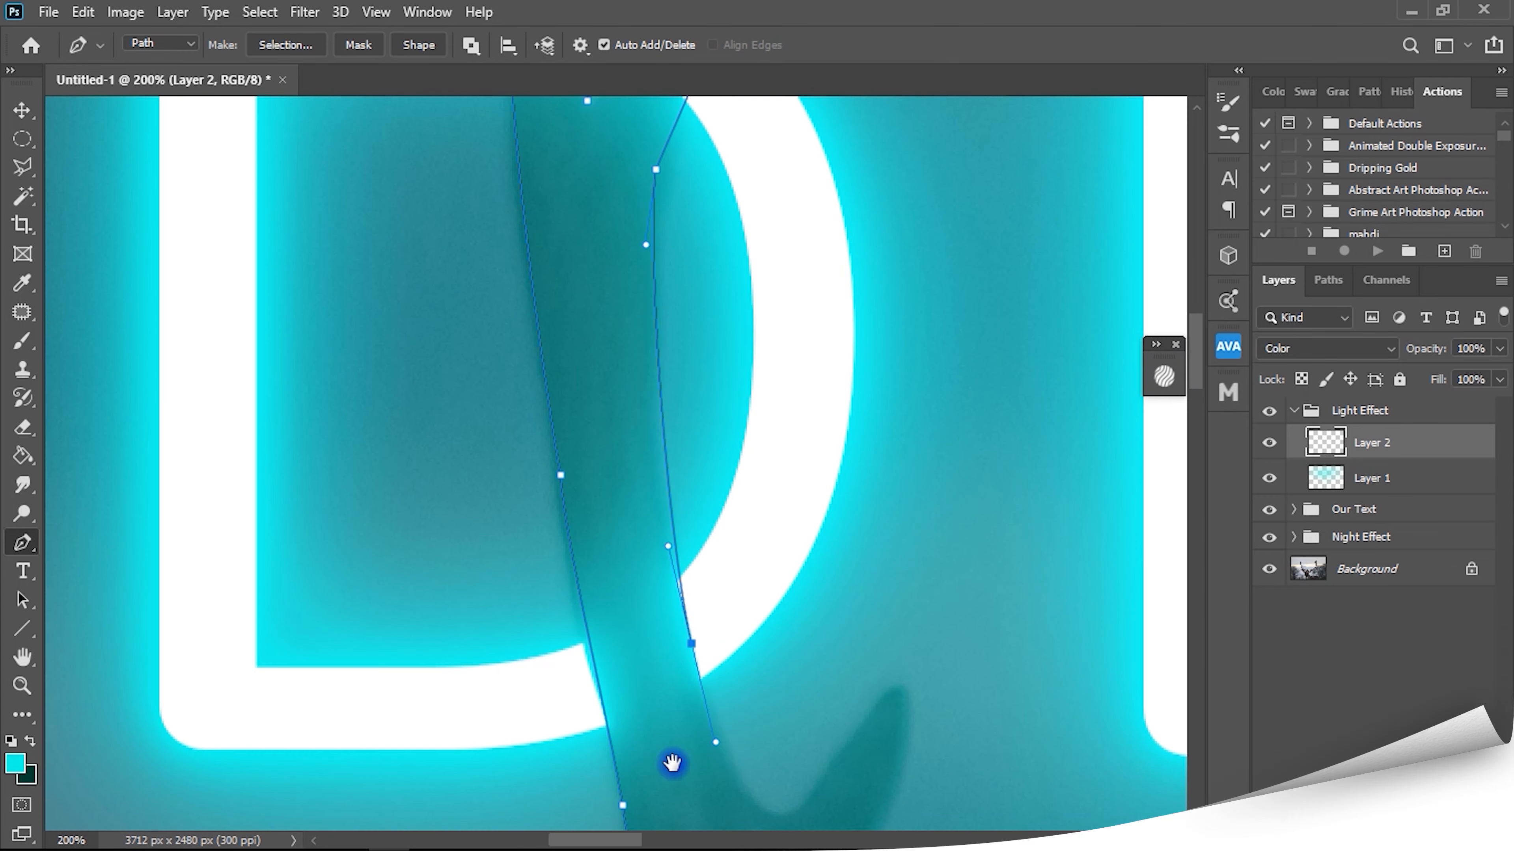
pyautogui.moveTo(672, 763); pyautogui.dragTo(516, 530)
# Trace the path around the small spurs on the inner edge of the antler below the D.
pyautogui.moveTo(655, 561); pyautogui.dragTo(728, 576)
pyautogui.click(716, 479)
pyautogui.moveTo(676, 634); pyautogui.dragTo(639, 398)
pyautogui.moveTo(668, 506); pyautogui.dragTo(742, 565)
pyautogui.moveTo(739, 629); pyautogui.dragTo(746, 536)
pyautogui.moveTo(684, 554); pyautogui.dragTo(676, 596)
pyautogui.moveTo(728, 745); pyautogui.dragTo(665, 571)
pyautogui.moveTo(666, 572); pyautogui.dragTo(723, 642)
pyautogui.moveTo(828, 707); pyautogui.dragTo(688, 541)
pyautogui.moveTo(686, 540)
pyautogui.mouseDown()
pyautogui.moveTo(729, 570)
pyautogui.moveTo(707, 556)
pyautogui.mouseUp()
pyautogui.moveTo(721, 637); pyautogui.dragTo(690, 636)
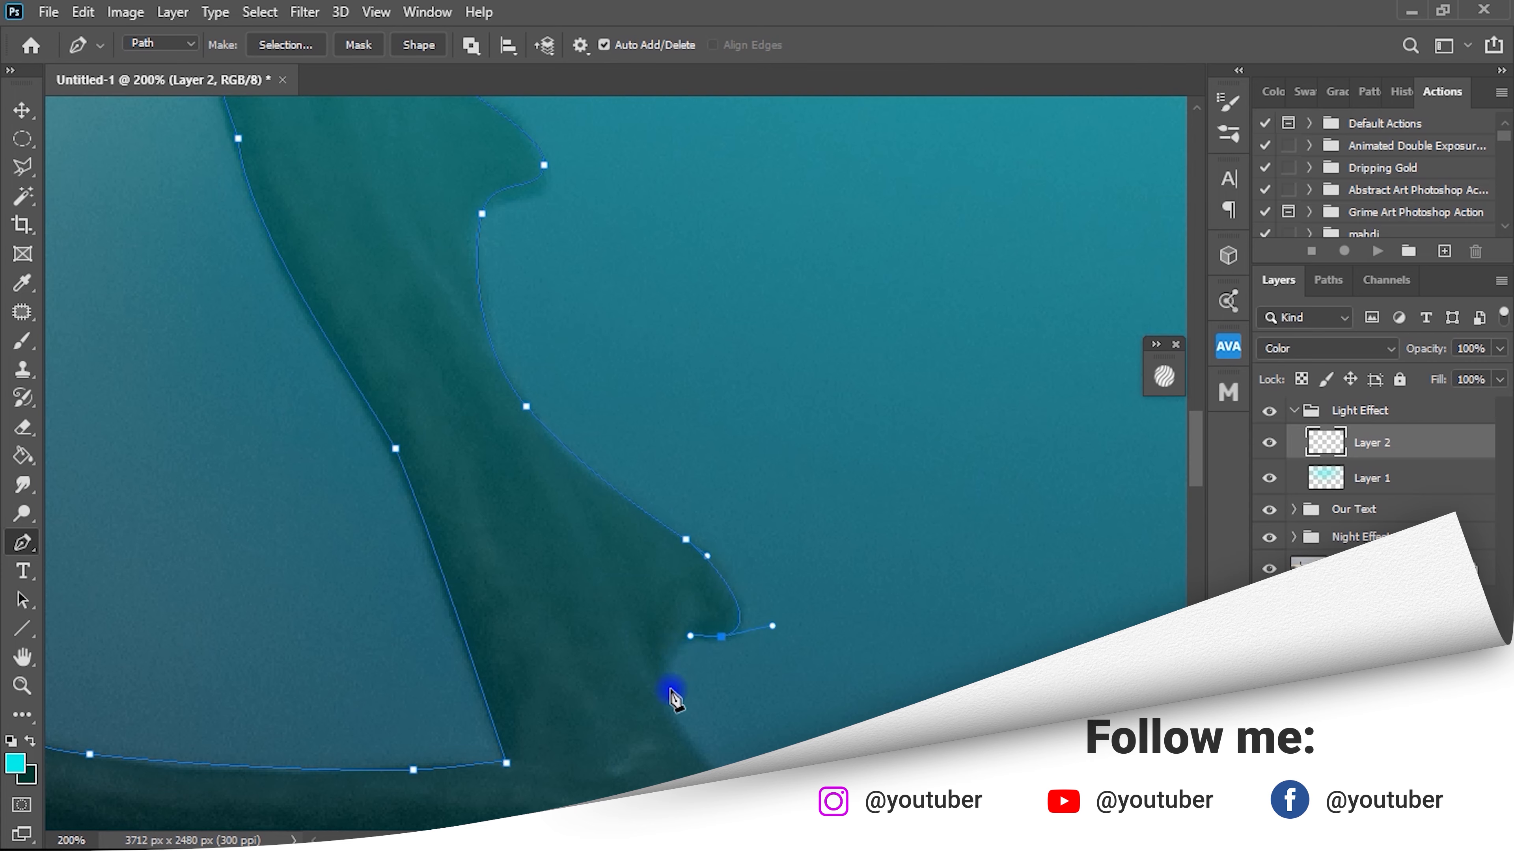
pyautogui.moveTo(668, 699); pyautogui.dragTo(695, 755)
# Trace the path around the short upright tine at the base of the antler below the D.
pyautogui.moveTo(745, 745); pyautogui.dragTo(567, 531)
pyautogui.moveTo(711, 646); pyautogui.dragTo(848, 656)
pyautogui.moveTo(969, 671); pyautogui.dragTo(974, 640)
pyautogui.moveTo(1049, 477); pyautogui.dragTo(768, 529)
pyautogui.moveTo(794, 394); pyautogui.dragTo(807, 489)
pyautogui.moveTo(808, 736); pyautogui.dragTo(700, 602)
pyautogui.click(675, 557)
# Continue the path across the top of the deer's head to the base of the other antler.
pyautogui.moveTo(701, 605); pyautogui.dragTo(771, 598)
pyautogui.moveTo(803, 602); pyautogui.dragTo(831, 609)
pyautogui.moveTo(930, 601); pyautogui.dragTo(650, 608)
pyautogui.moveTo(650, 609); pyautogui.dragTo(672, 626)
pyautogui.hotkey('ctrl', 'z')
pyautogui.moveTo(727, 606); pyautogui.dragTo(754, 611)
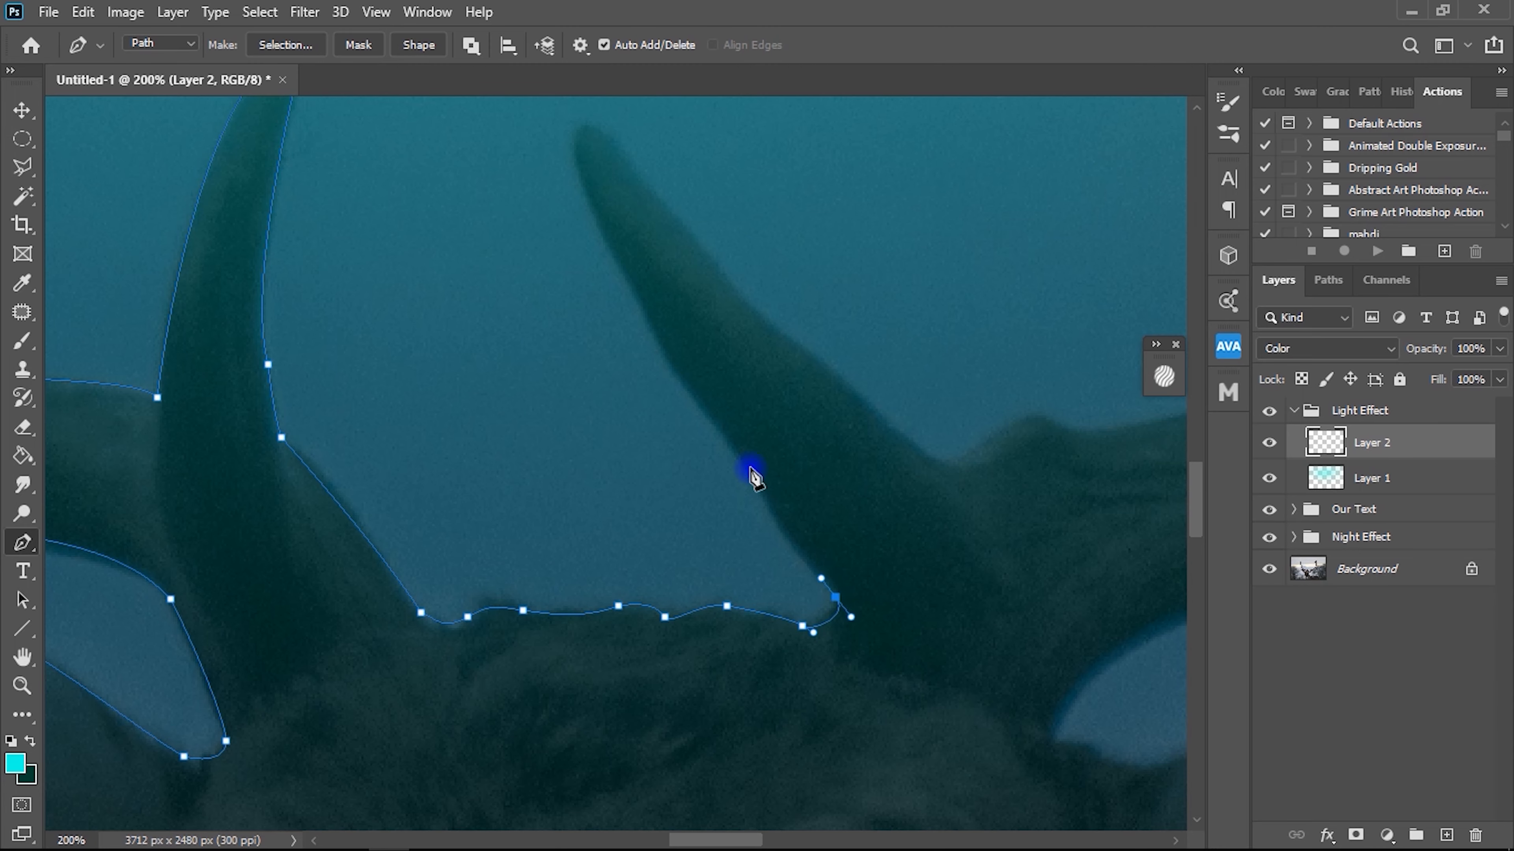
# Trace the path around the short front tine at the base of the antler that crosses the M.
pyautogui.moveTo(760, 489); pyautogui.dragTo(745, 458)
pyautogui.moveTo(724, 412); pyautogui.dragTo(763, 590)
pyautogui.moveTo(730, 561); pyautogui.dragTo(696, 514)
pyautogui.moveTo(619, 348); pyautogui.dragTo(720, 405)
pyautogui.moveTo(845, 532); pyautogui.dragTo(897, 575)
pyautogui.moveTo(1014, 625); pyautogui.dragTo(898, 566)
# Continue the path along the upper edge of the low beam of the antler crossing the M.
pyautogui.moveTo(1073, 525); pyautogui.dragTo(681, 564)
pyautogui.moveTo(784, 547); pyautogui.dragTo(832, 540)
pyautogui.hotkey('ctrl', 'z')
pyautogui.moveTo(656, 572); pyautogui.dragTo(821, 537)
pyautogui.moveTo(1008, 520); pyautogui.dragTo(1062, 519)
pyautogui.moveTo(998, 541); pyautogui.dragTo(412, 642)
pyautogui.moveTo(858, 504); pyautogui.dragTo(978, 451)
pyautogui.moveTo(994, 417); pyautogui.dragTo(583, 616)
# Trace the path around the small spur and up the inner edge of the antler toward the M.
pyautogui.moveTo(729, 496); pyautogui.dragTo(794, 411)
pyautogui.click(810, 397)
pyautogui.moveTo(776, 342); pyautogui.dragTo(787, 307)
pyautogui.moveTo(788, 307); pyautogui.dragTo(869, 329)
pyautogui.moveTo(989, 161); pyautogui.dragTo(800, 414)
pyautogui.moveTo(833, 299); pyautogui.dragTo(848, 254)
pyautogui.moveTo(888, 143); pyautogui.dragTo(716, 549)
pyautogui.moveTo(758, 287); pyautogui.dragTo(762, 203)
pyautogui.moveTo(745, 140); pyautogui.dragTo(718, 570)
# Trace the path around the upper points of the antler at the M, redoing one misplaced anchor.
pyautogui.moveTo(660, 303); pyautogui.dragTo(694, 635)
pyautogui.moveTo(566, 371); pyautogui.dragTo(476, 313)
pyautogui.hotkey('ctrl', 'z')
pyautogui.moveTo(602, 420); pyautogui.dragTo(730, 379)
pyautogui.moveTo(813, 418); pyautogui.dragTo(855, 445)
pyautogui.moveTo(930, 323); pyautogui.dragTo(920, 221)
pyautogui.moveTo(927, 484); pyautogui.dragTo(749, 251)
# Continue the path down the outer edge of the antler from the M toward its lower bend.
pyautogui.moveTo(810, 556); pyautogui.dragTo(635, 369)
pyautogui.moveTo(677, 516); pyautogui.dragTo(716, 554)
pyautogui.moveTo(777, 595); pyautogui.dragTo(692, 470)
pyautogui.moveTo(658, 571); pyautogui.dragTo(620, 354)
pyautogui.moveTo(603, 412); pyautogui.dragTo(602, 454)
pyautogui.moveTo(439, 771); pyautogui.dragTo(427, 778)
pyautogui.moveTo(427, 778); pyautogui.dragTo(574, 373)
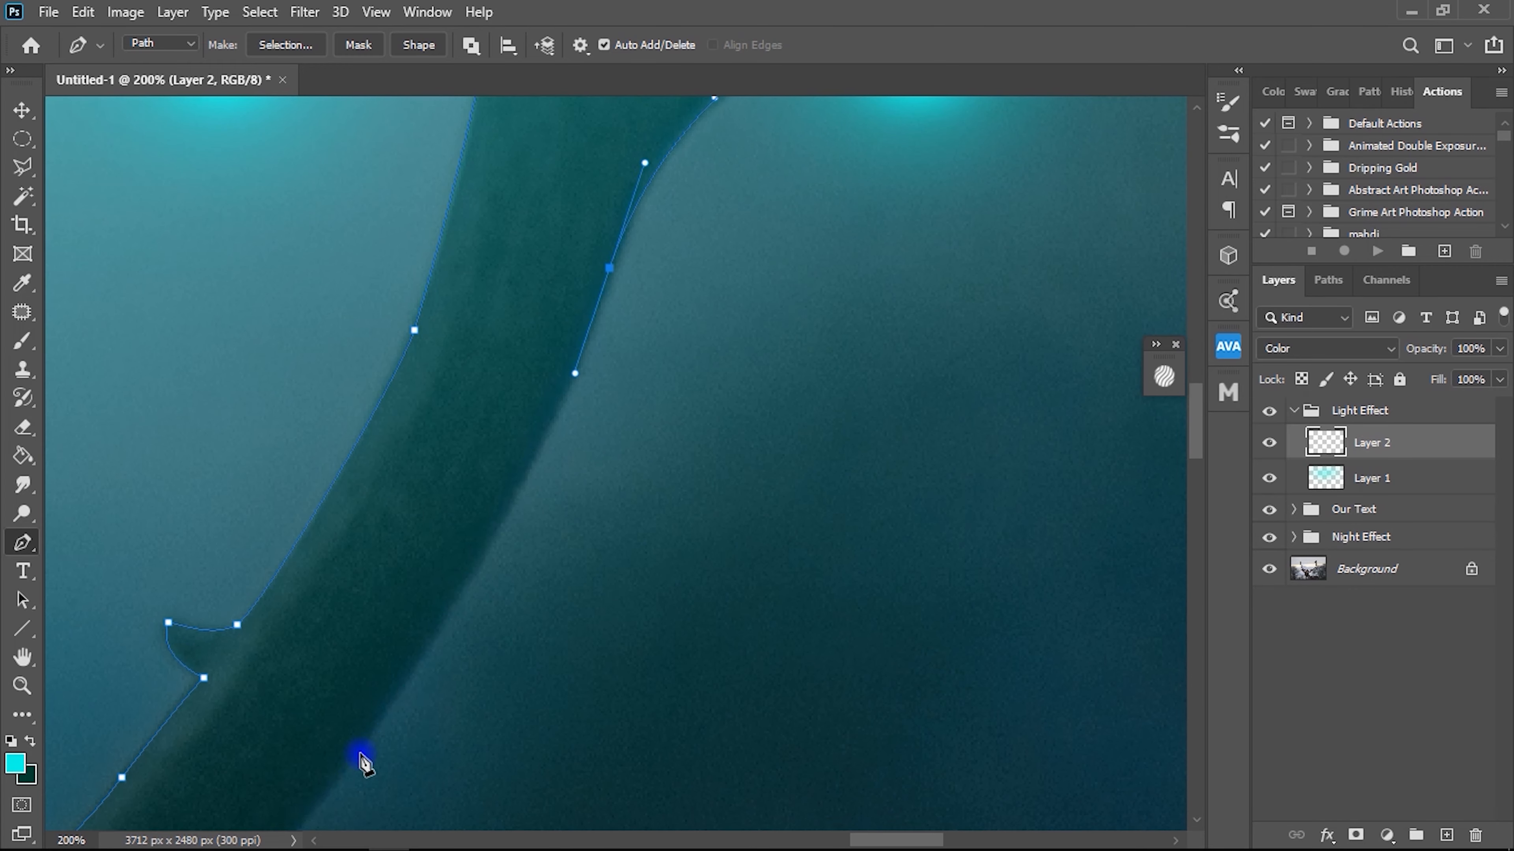
pyautogui.moveTo(359, 753); pyautogui.dragTo(298, 660)
pyautogui.click(242, 725)
# Trace the path along the underside of the antler's low beam back to its base beside the ear.
pyautogui.moveTo(363, 706); pyautogui.dragTo(378, 718)
pyautogui.moveTo(169, 826); pyautogui.dragTo(529, 478)
pyautogui.moveTo(449, 521); pyautogui.dragTo(348, 590)
pyautogui.moveTo(242, 636); pyautogui.dragTo(185, 663)
pyautogui.moveTo(172, 683); pyautogui.dragTo(504, 544)
pyautogui.moveTo(335, 569); pyautogui.dragTo(270, 588)
pyautogui.moveTo(250, 599); pyautogui.dragTo(634, 480)
pyautogui.moveTo(312, 524); pyautogui.dragTo(662, 427)
pyautogui.moveTo(355, 594); pyautogui.dragTo(349, 734)
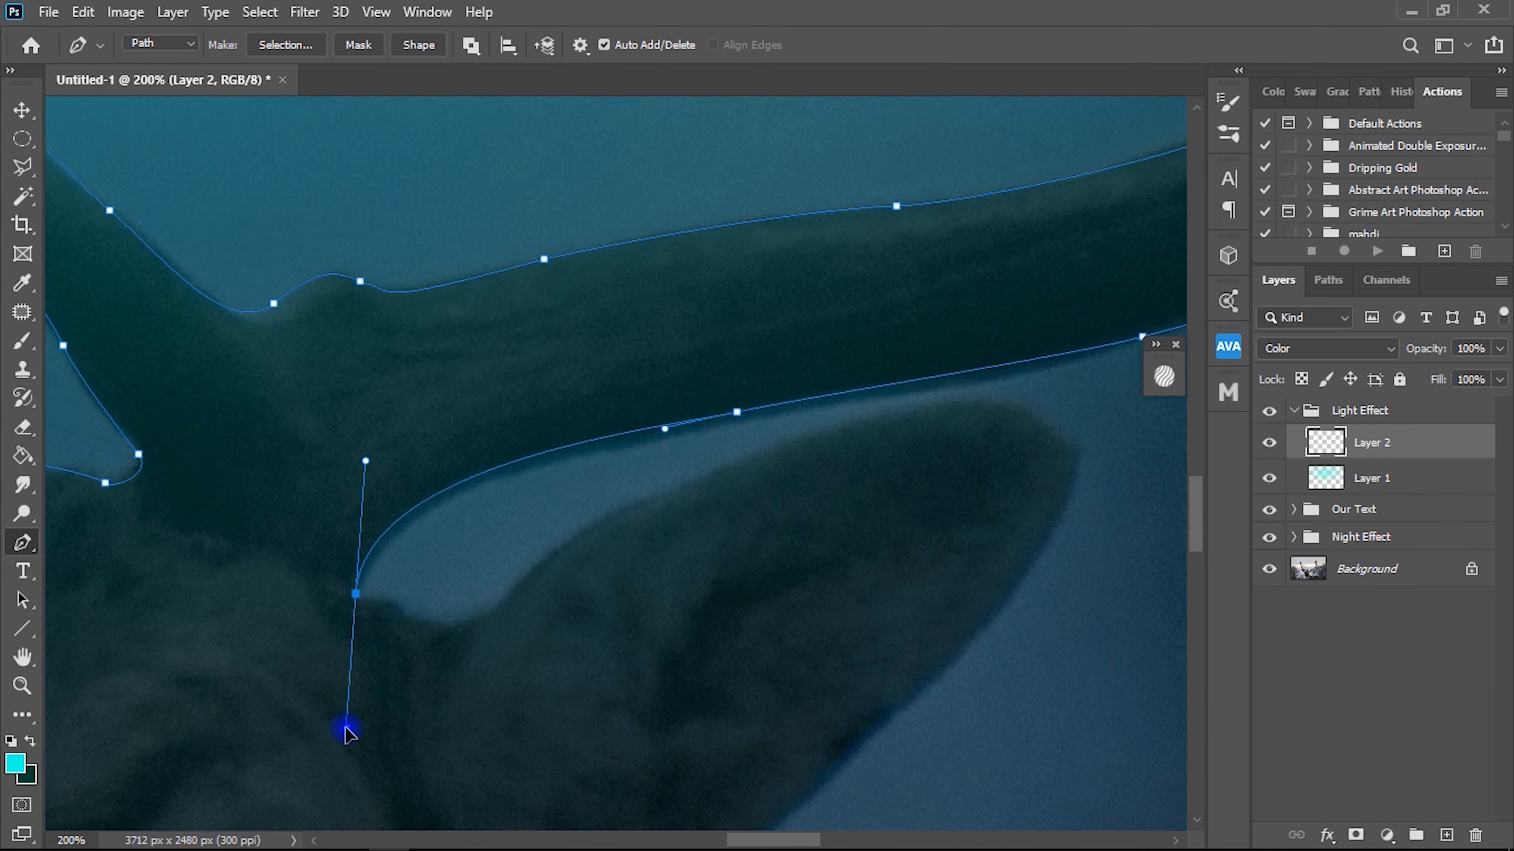
# Continue the path along the top of the ear beside the antler, around its tip and back to its base.
pyautogui.moveTo(770, 445); pyautogui.dragTo(942, 406)
pyautogui.moveTo(1043, 477); pyautogui.dragTo(772, 507)
pyautogui.moveTo(518, 763); pyautogui.dragTo(665, 590)
pyautogui.moveTo(637, 635); pyautogui.dragTo(573, 688)
pyautogui.moveTo(436, 737); pyautogui.dragTo(409, 762)
# Trace the path from the ear base down the back of the neck and over the shoulder hump.
pyautogui.moveTo(407, 766); pyautogui.dragTo(622, 465)
pyautogui.moveTo(574, 527); pyautogui.dragTo(468, 324)
pyautogui.moveTo(464, 687)
pyautogui.mouseDown()
pyautogui.moveTo(494, 787)
pyautogui.moveTo(456, 660)
pyautogui.mouseUp()
pyautogui.moveTo(433, 736); pyautogui.dragTo(321, 456)
pyautogui.moveTo(459, 660); pyautogui.dragTo(496, 666)
pyautogui.moveTo(715, 613); pyautogui.dragTo(819, 612)
pyautogui.moveTo(958, 642); pyautogui.dragTo(1027, 680)
# Continue the path along the deer's back to the start of the rump's curve.
pyautogui.moveTo(855, 679); pyautogui.dragTo(193, 644)
pyautogui.moveTo(628, 626); pyautogui.dragTo(275, 592)
pyautogui.moveTo(783, 582); pyautogui.dragTo(1007, 630)
pyautogui.moveTo(852, 650); pyautogui.dragTo(474, 549)
pyautogui.moveTo(674, 552); pyautogui.dragTo(777, 611)
pyautogui.moveTo(473, 561); pyautogui.dragTo(206, 155)
pyautogui.moveTo(714, 373); pyautogui.dragTo(769, 434)
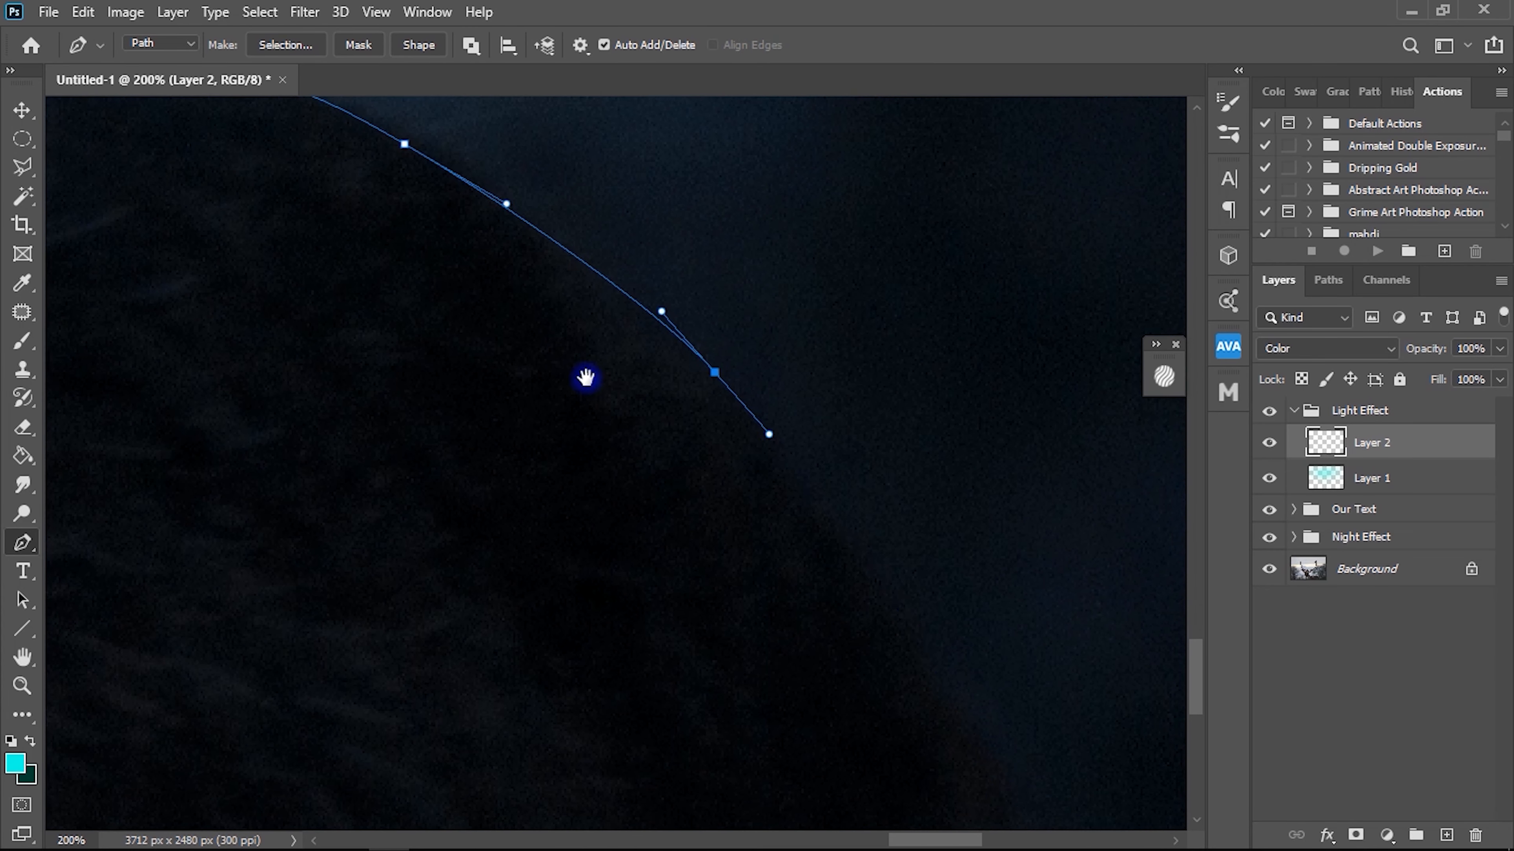
# Trace the path down the rump to the image's lower edge and close it at the starting anchor below the chest.
pyautogui.moveTo(943, 680); pyautogui.dragTo(1007, 803)
pyautogui.moveTo(954, 775); pyautogui.dragTo(811, 459)
pyautogui.moveTo(887, 718); pyautogui.dragTo(897, 820)
pyautogui.moveTo(852, 769); pyautogui.dragTo(932, 443)
pyautogui.click(974, 524)
pyautogui.scroll(-3, 924, 470)
pyautogui.moveTo(450, 638); pyautogui.dragTo(373, 652)
pyautogui.click(298, 714)
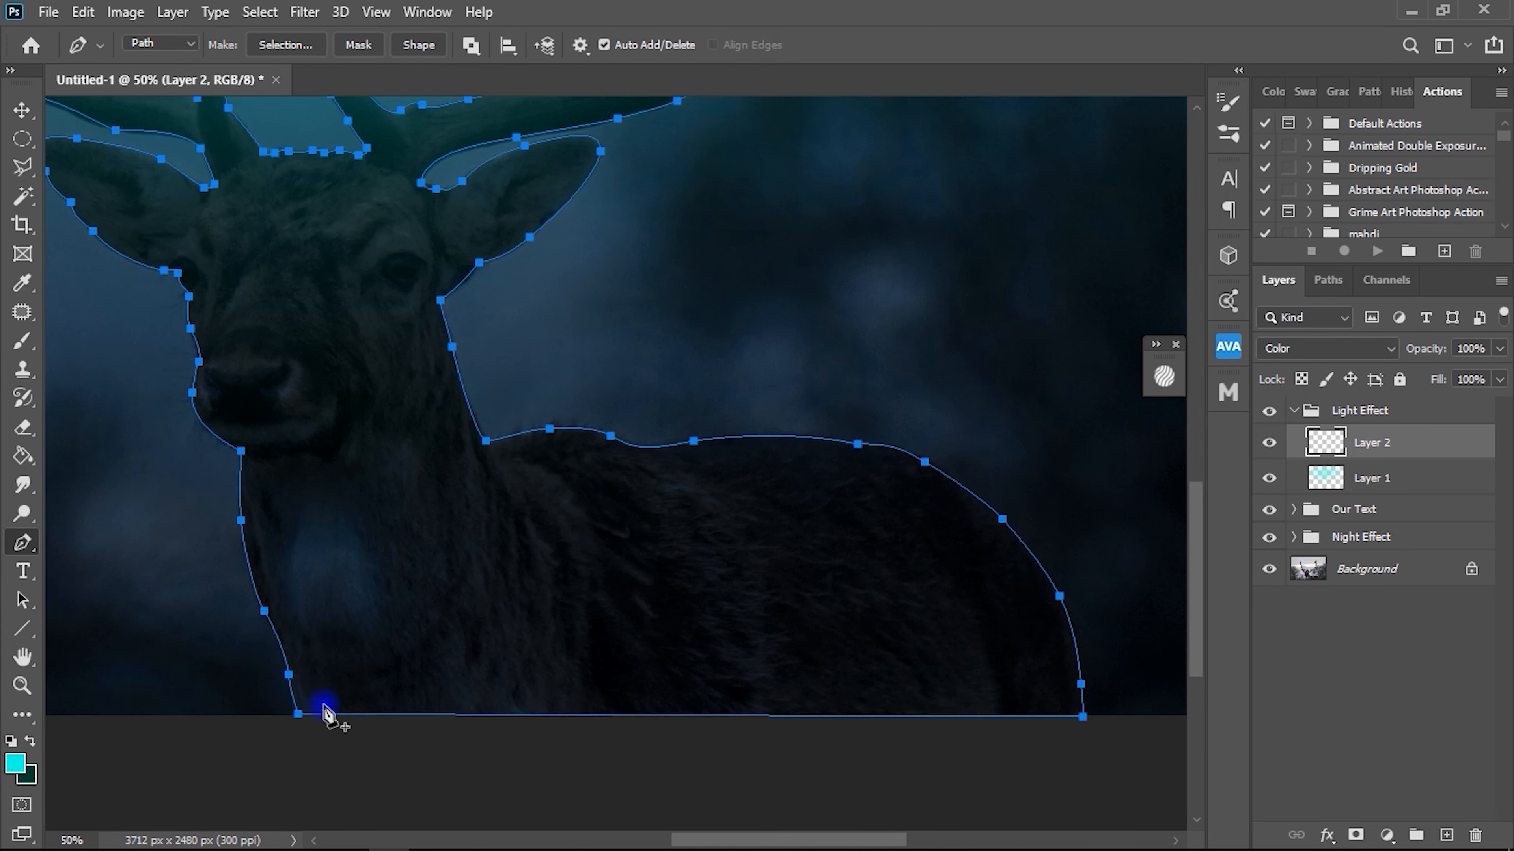
# Convert the closed deer path into a new anti-aliased selection with a feather radius of 0 pixels.
pyautogui.moveTo(349, 382); pyautogui.dragTo(466, 595)
pyautogui.scroll(-4, 450, 453)
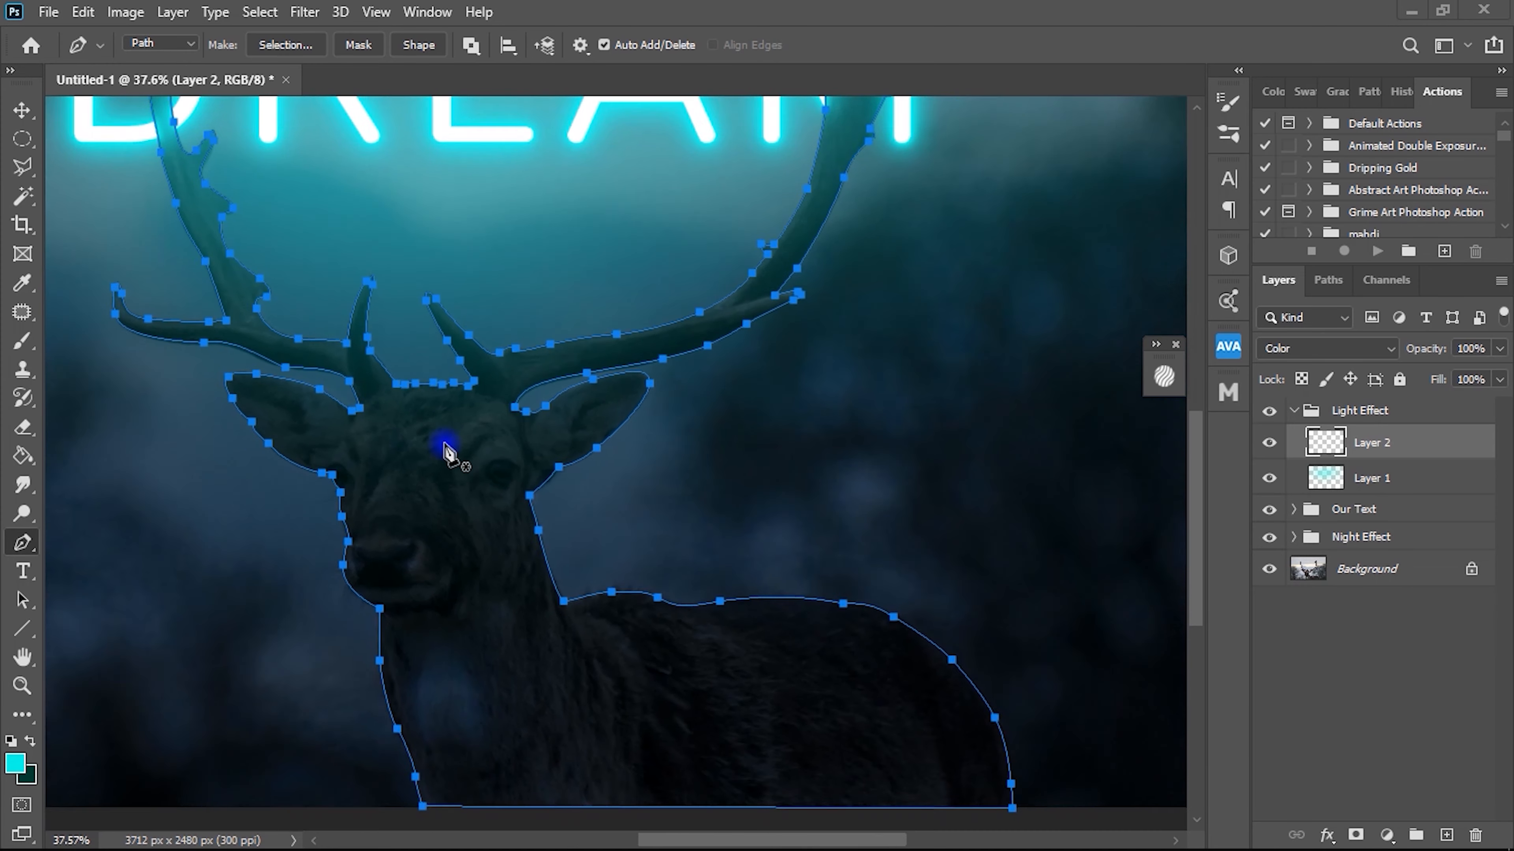
pyautogui.scroll(-3, 292, 363)
pyautogui.scroll(2, 557, 511)
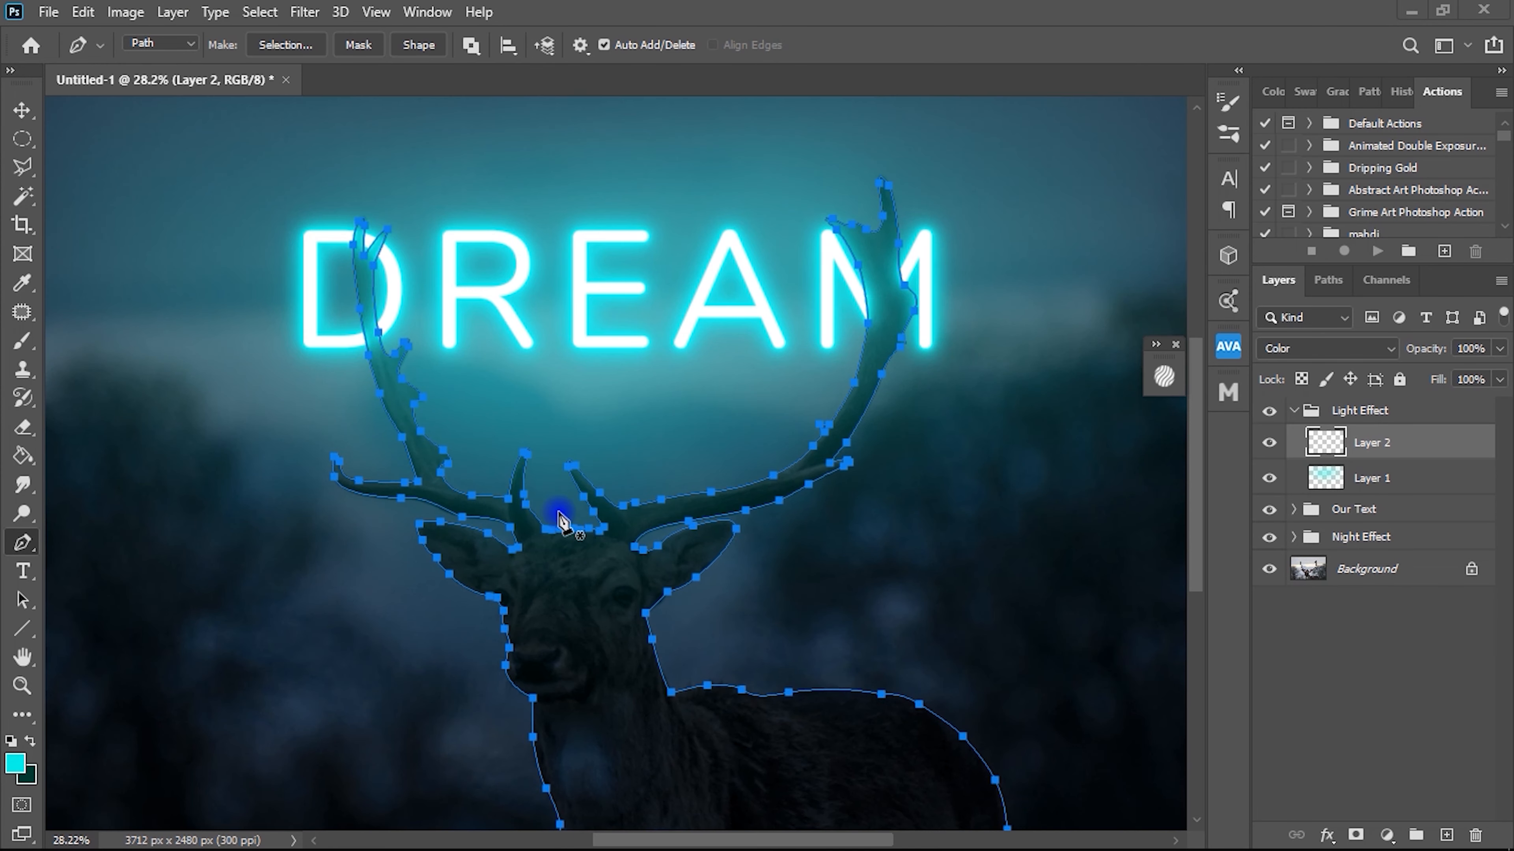
pyautogui.rightClick(583, 554)
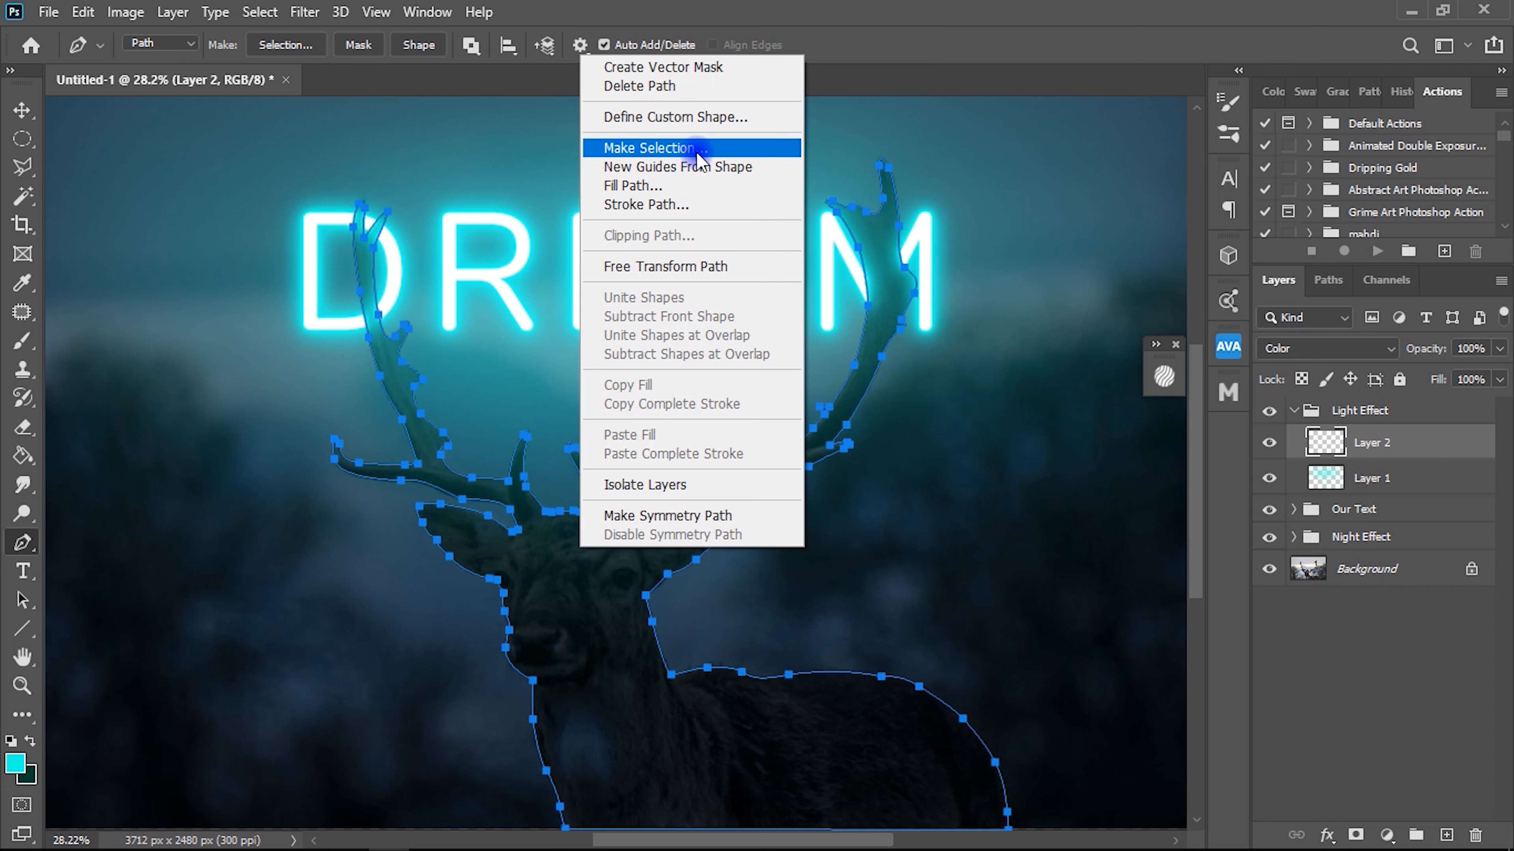
pyautogui.click(650, 148)
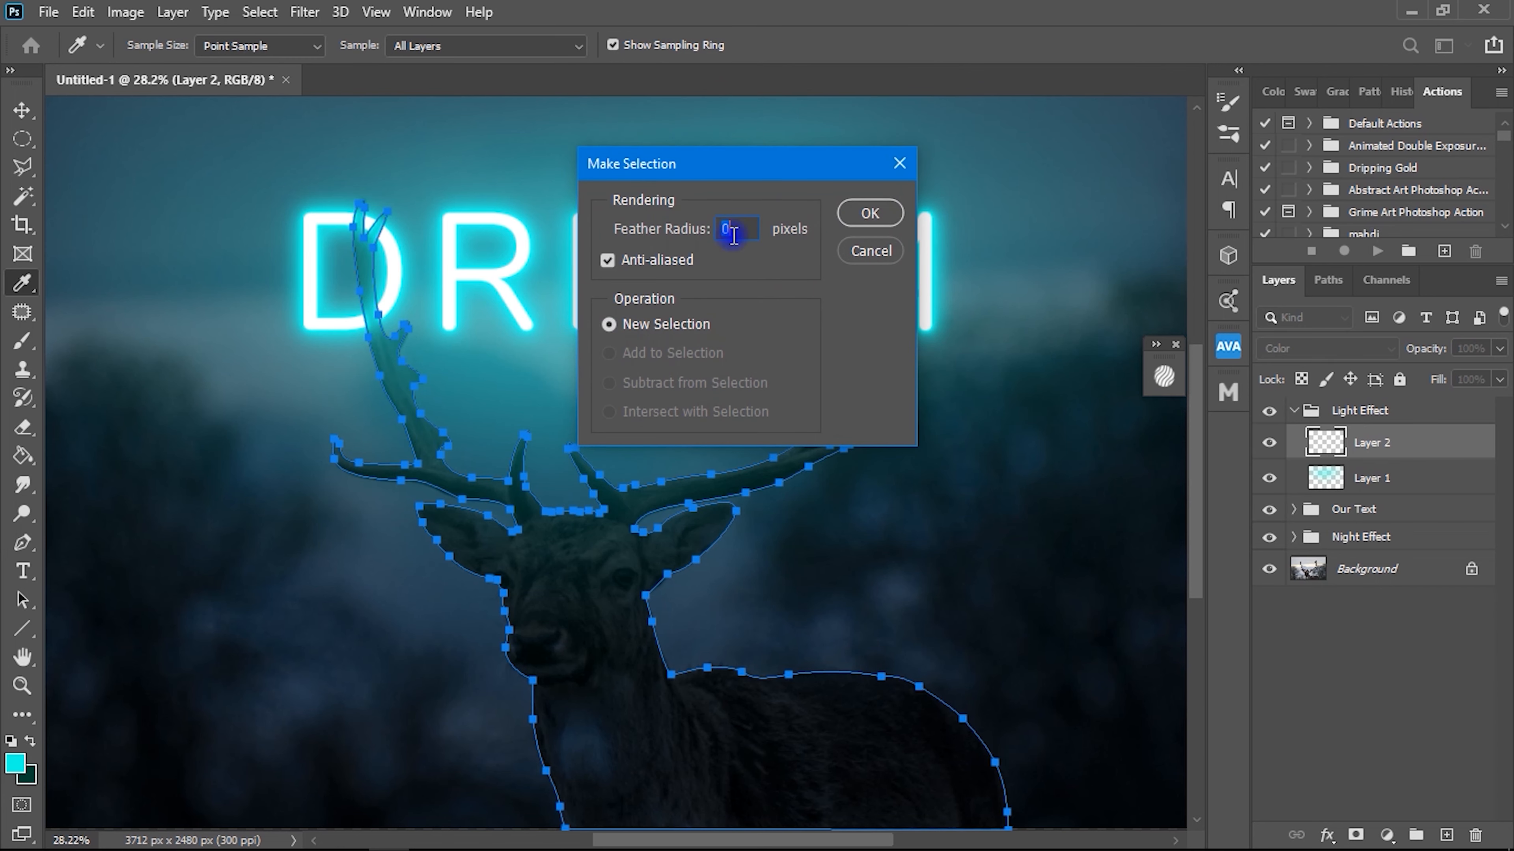
pyautogui.click(873, 215)
# Set up the Brush tool with 50% flow and a Soft Round tip of 120 px.
pyautogui.scroll(3, 593, 468)
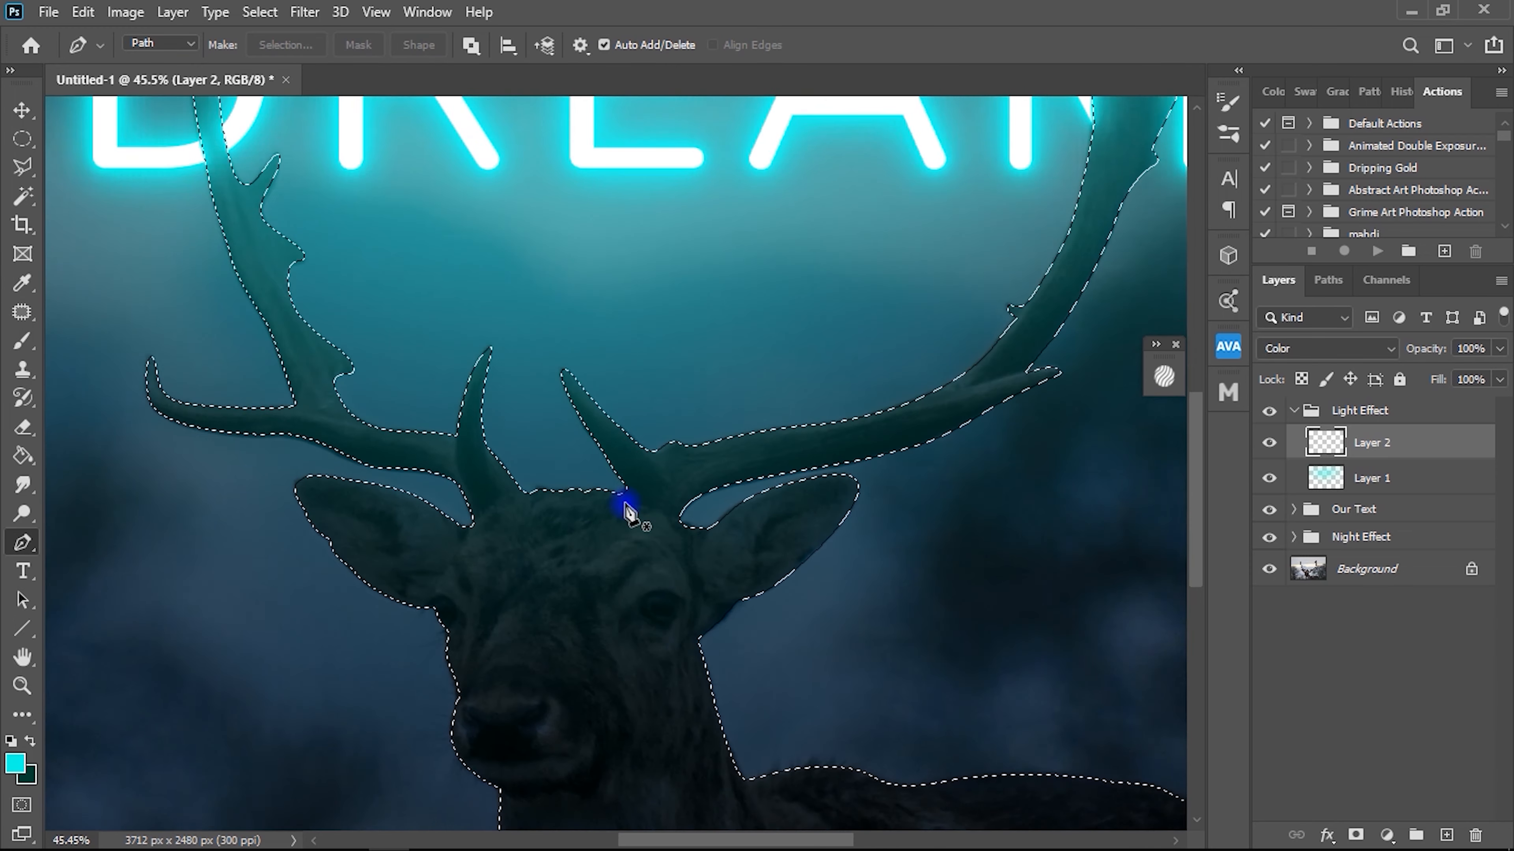
pyautogui.scroll(-2, 629, 513)
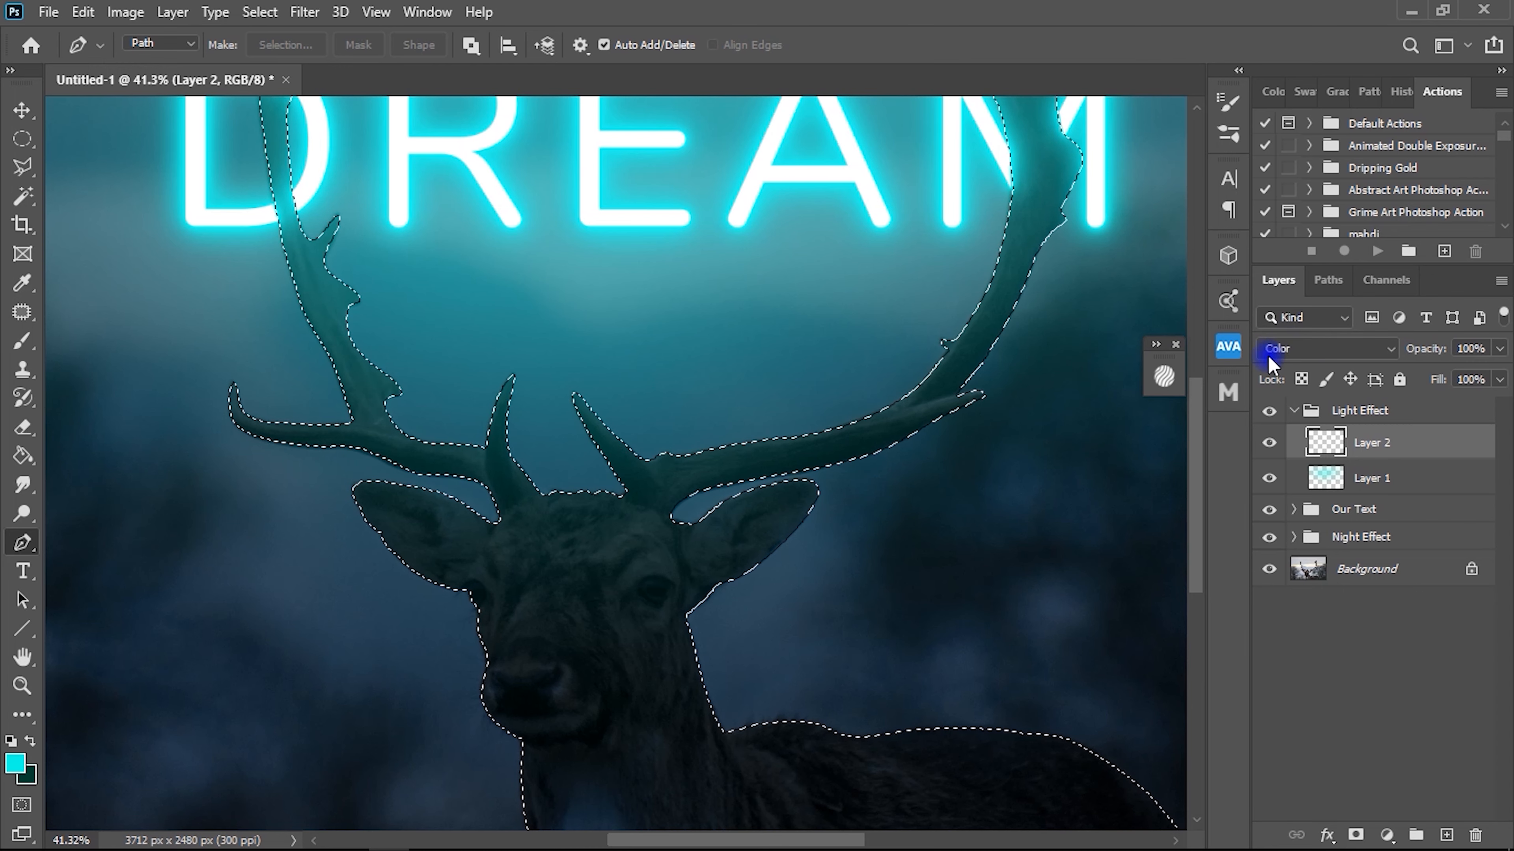
pyautogui.click(23, 343)
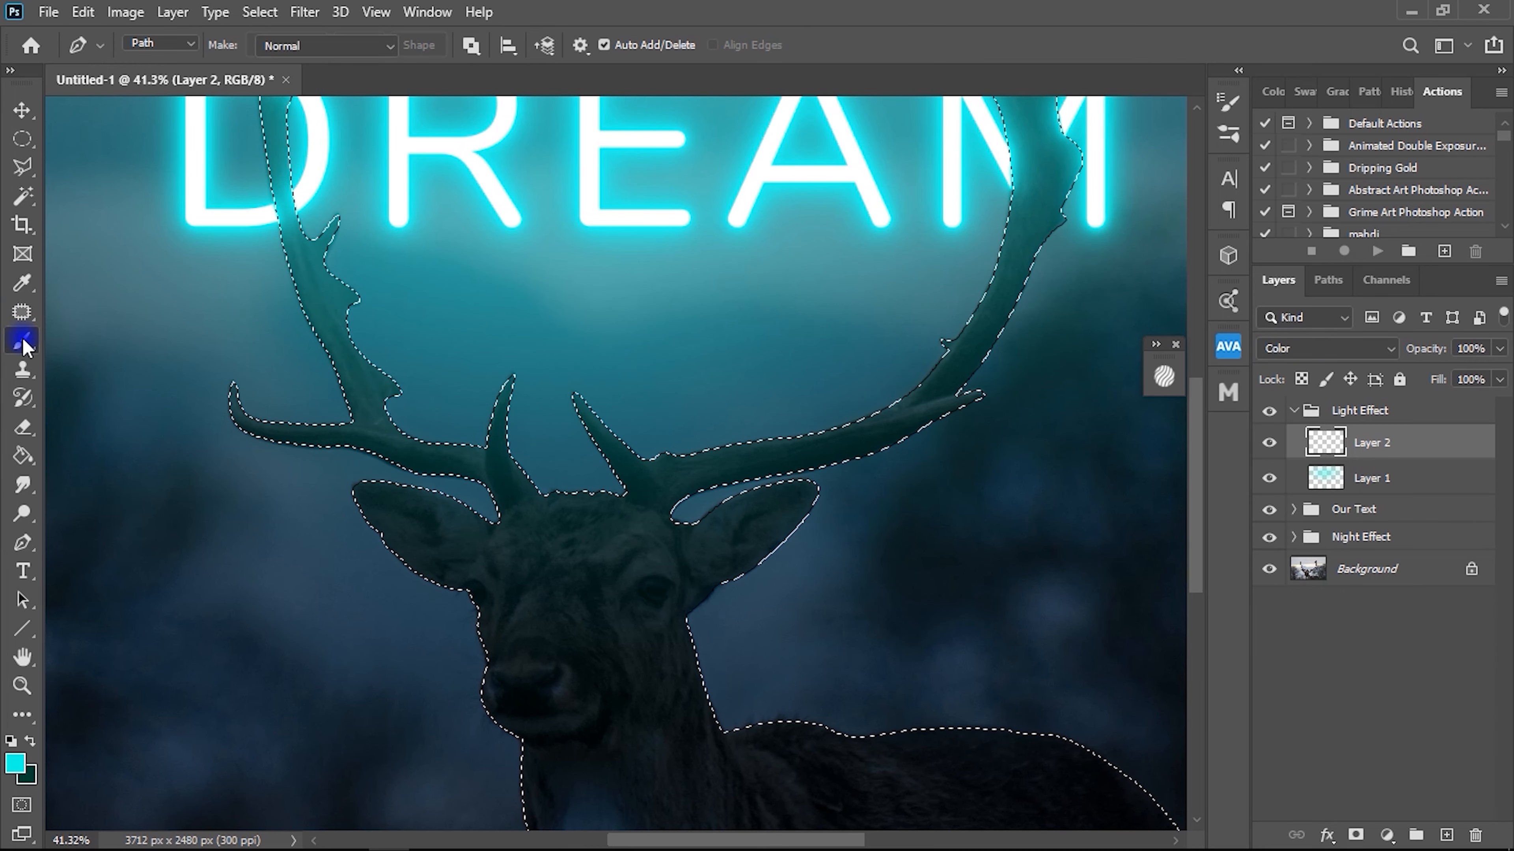
pyautogui.click(633, 45)
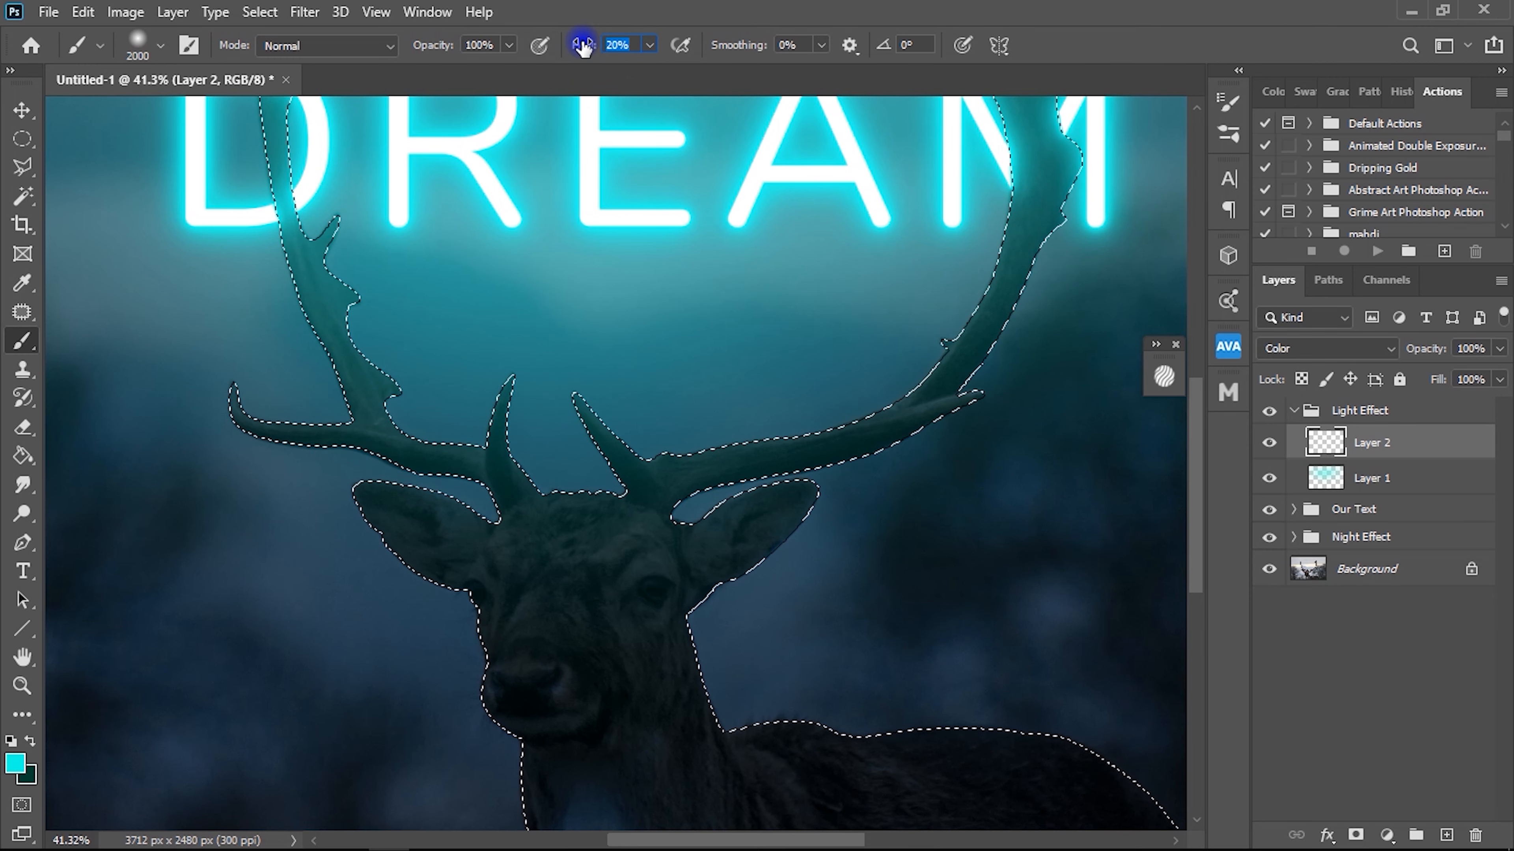
pyautogui.write('50')
pyautogui.press('Return')
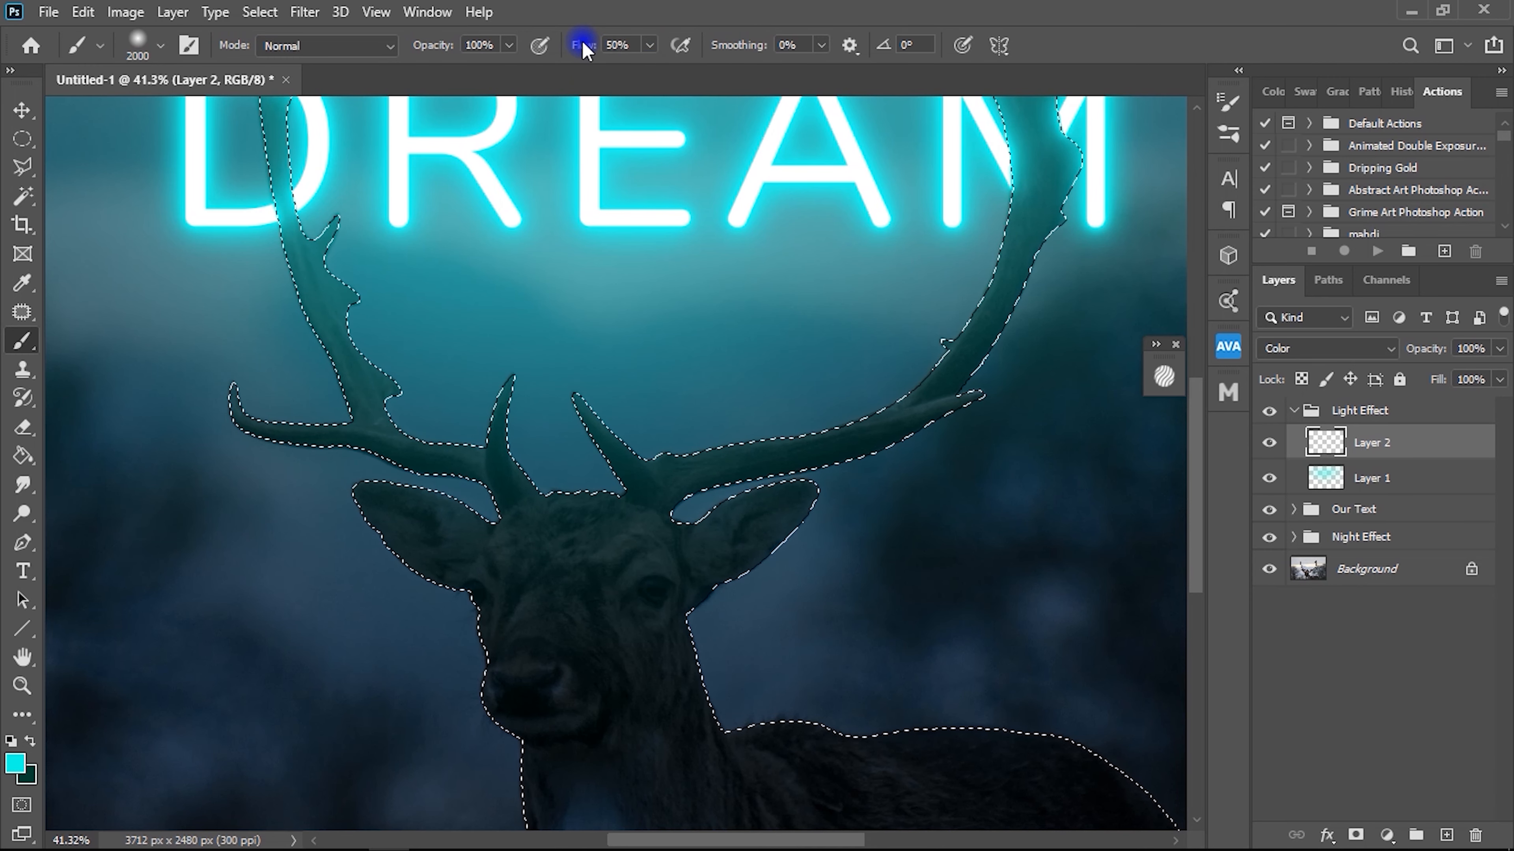
pyautogui.scroll(2, 724, 370)
pyautogui.rightClick(747, 423)
pyautogui.moveTo(886, 389); pyautogui.dragTo(944, 378)
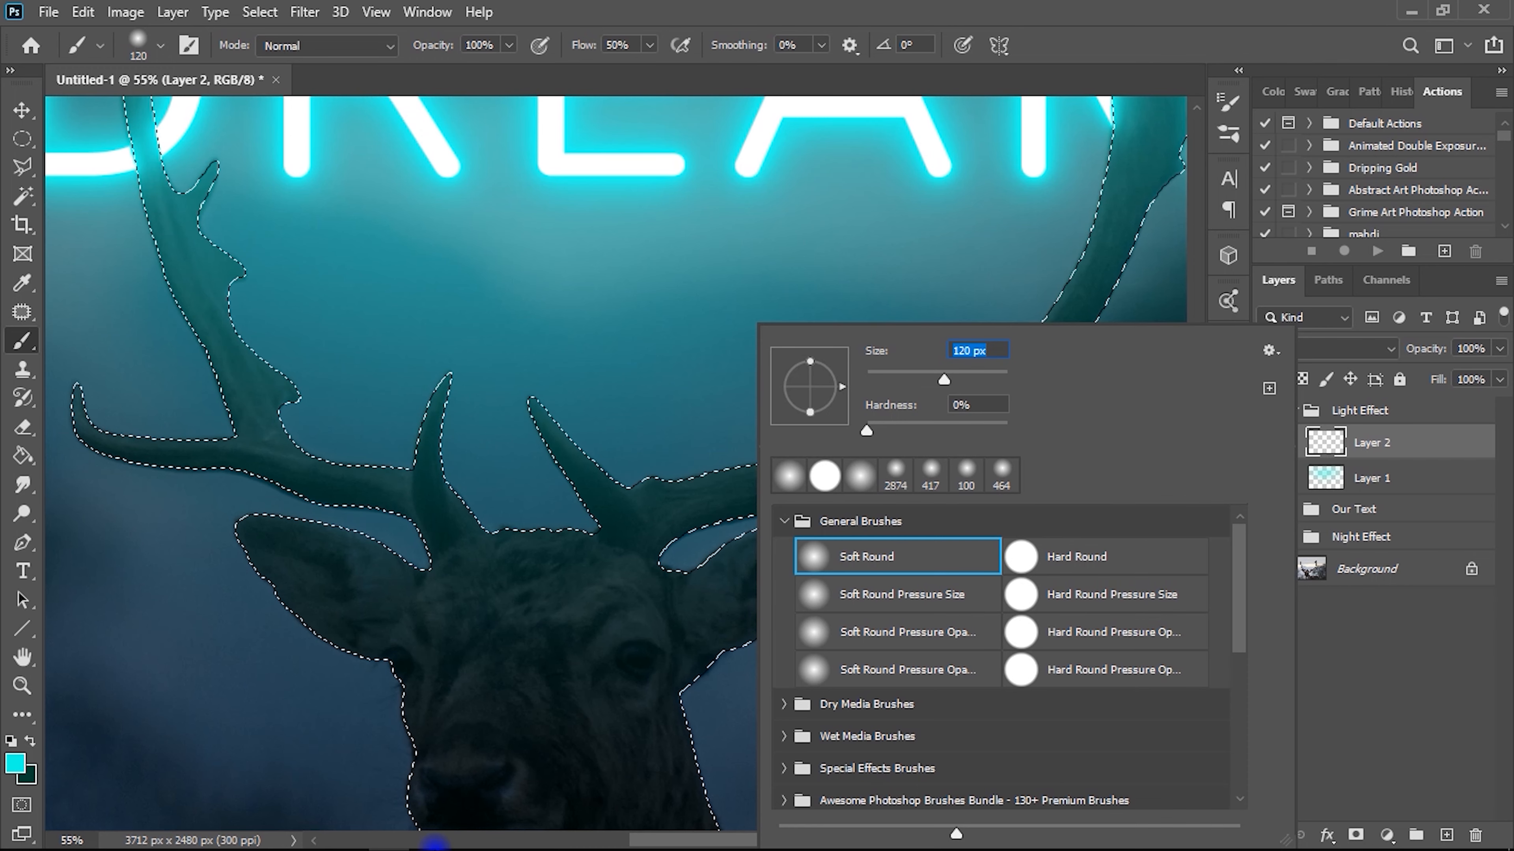
# Brush cyan along the antler that crosses the M, from its base to its upper points, on Layer 2.
pyautogui.click(677, 473)
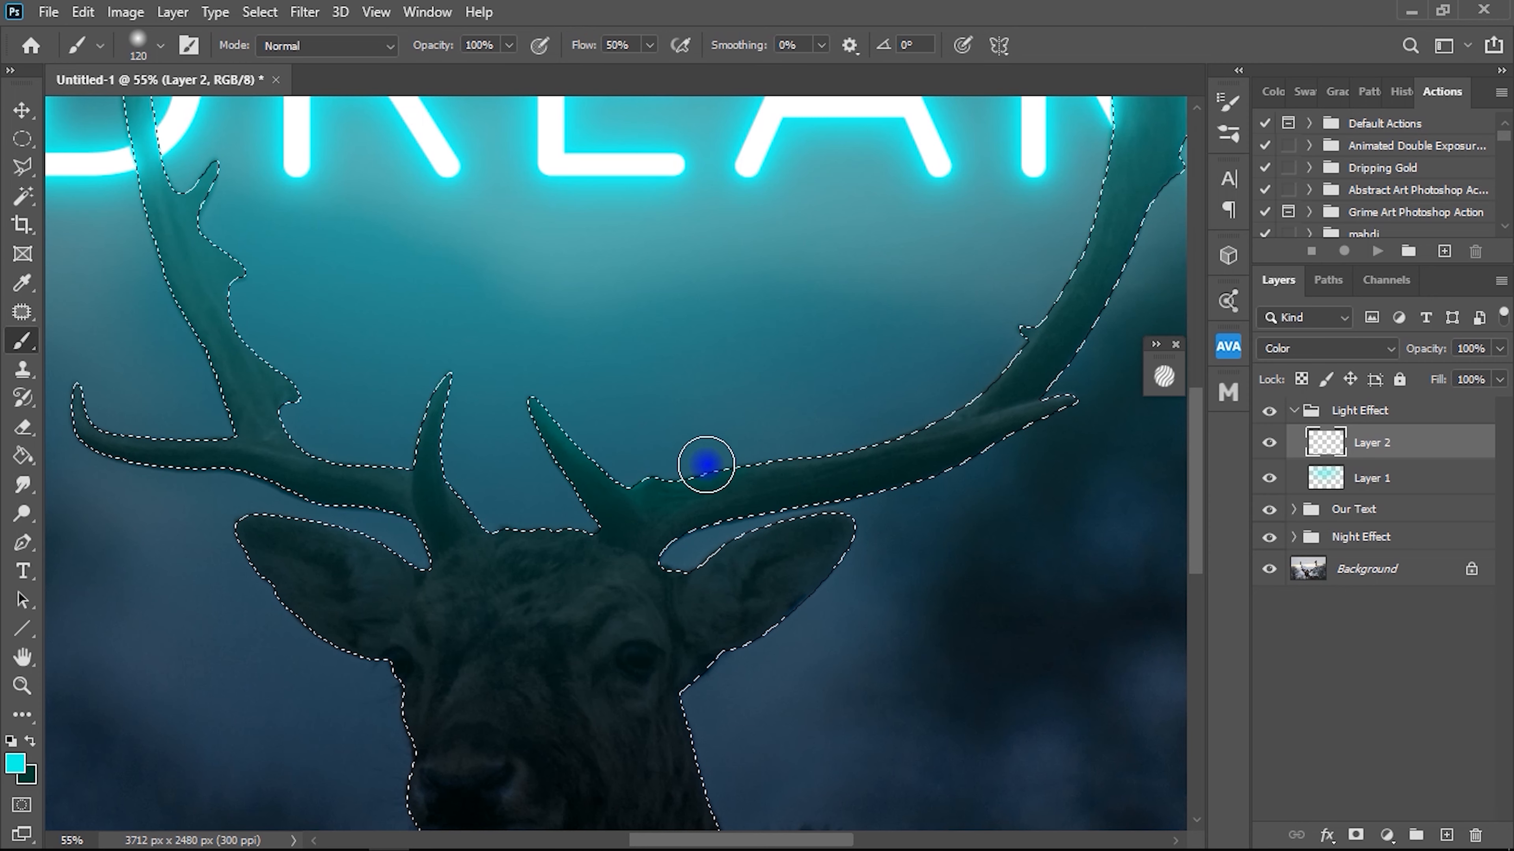
pyautogui.moveTo(964, 342); pyautogui.dragTo(767, 483)
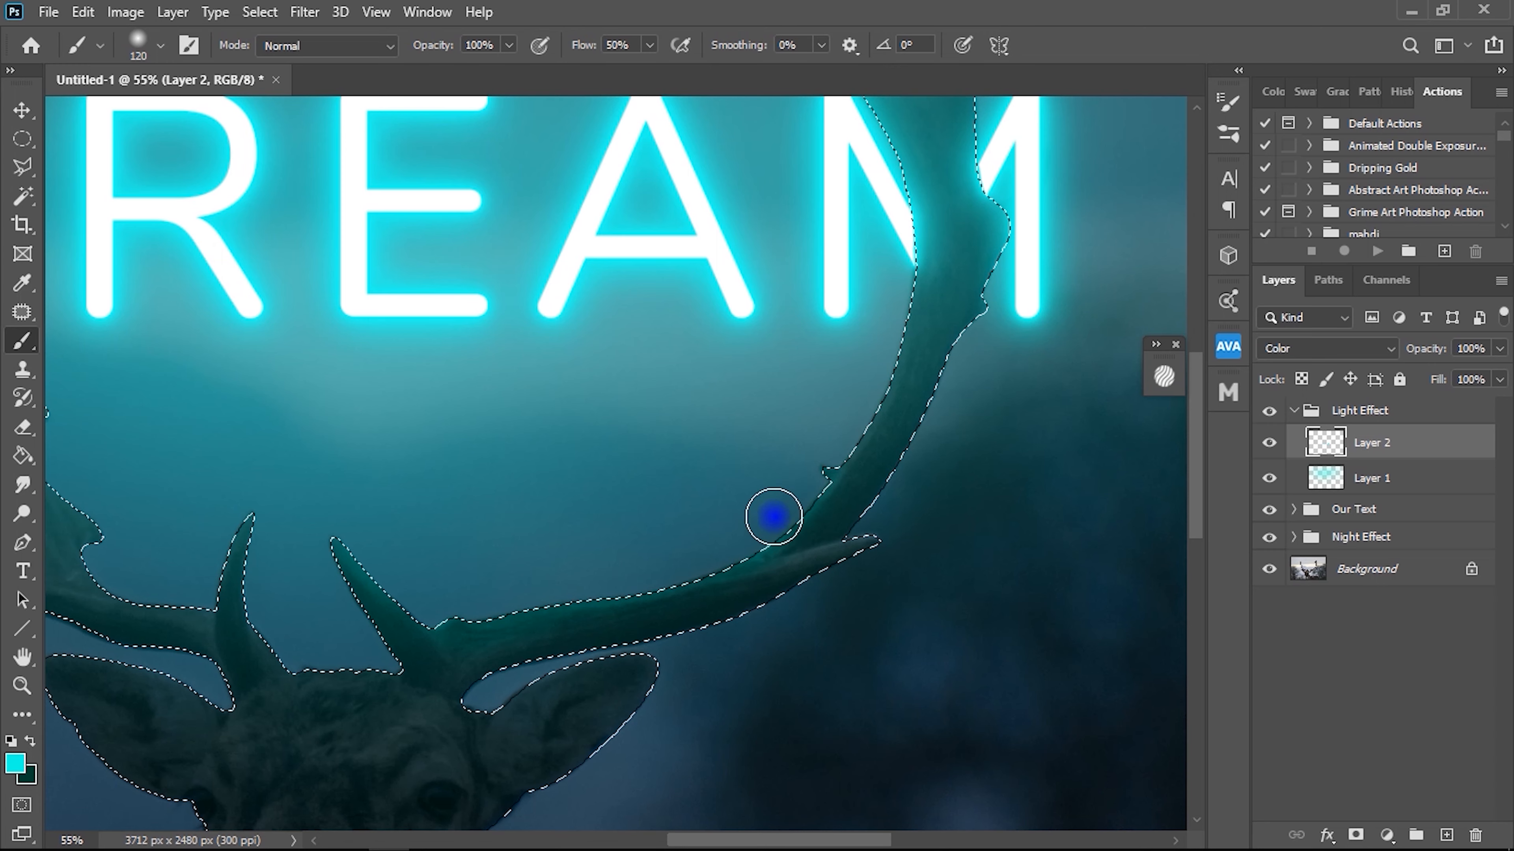
pyautogui.moveTo(881, 304); pyautogui.dragTo(787, 525)
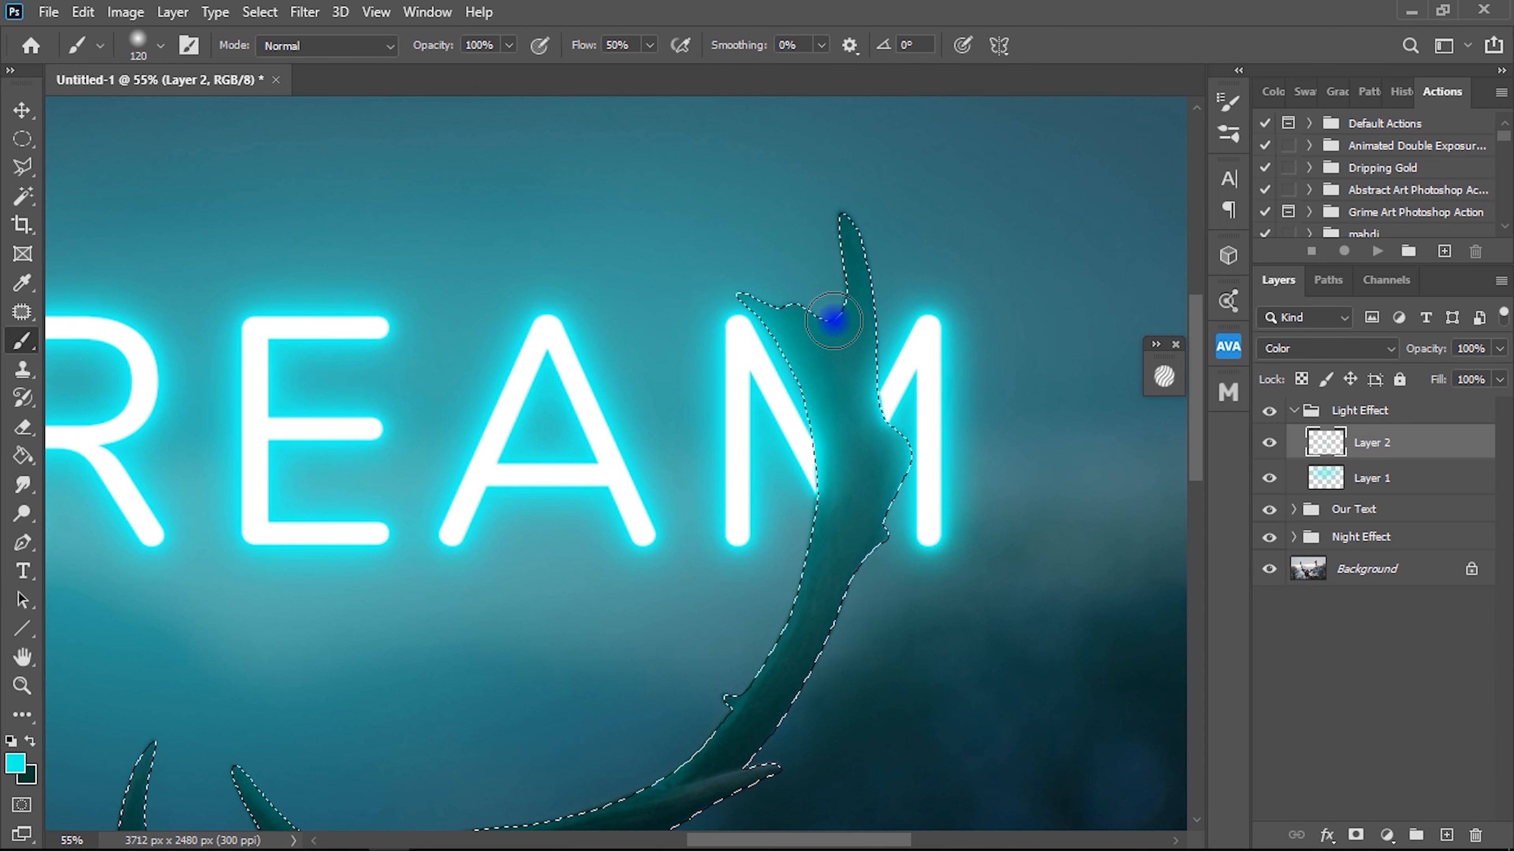
pyautogui.moveTo(710, 687); pyautogui.dragTo(932, 391)
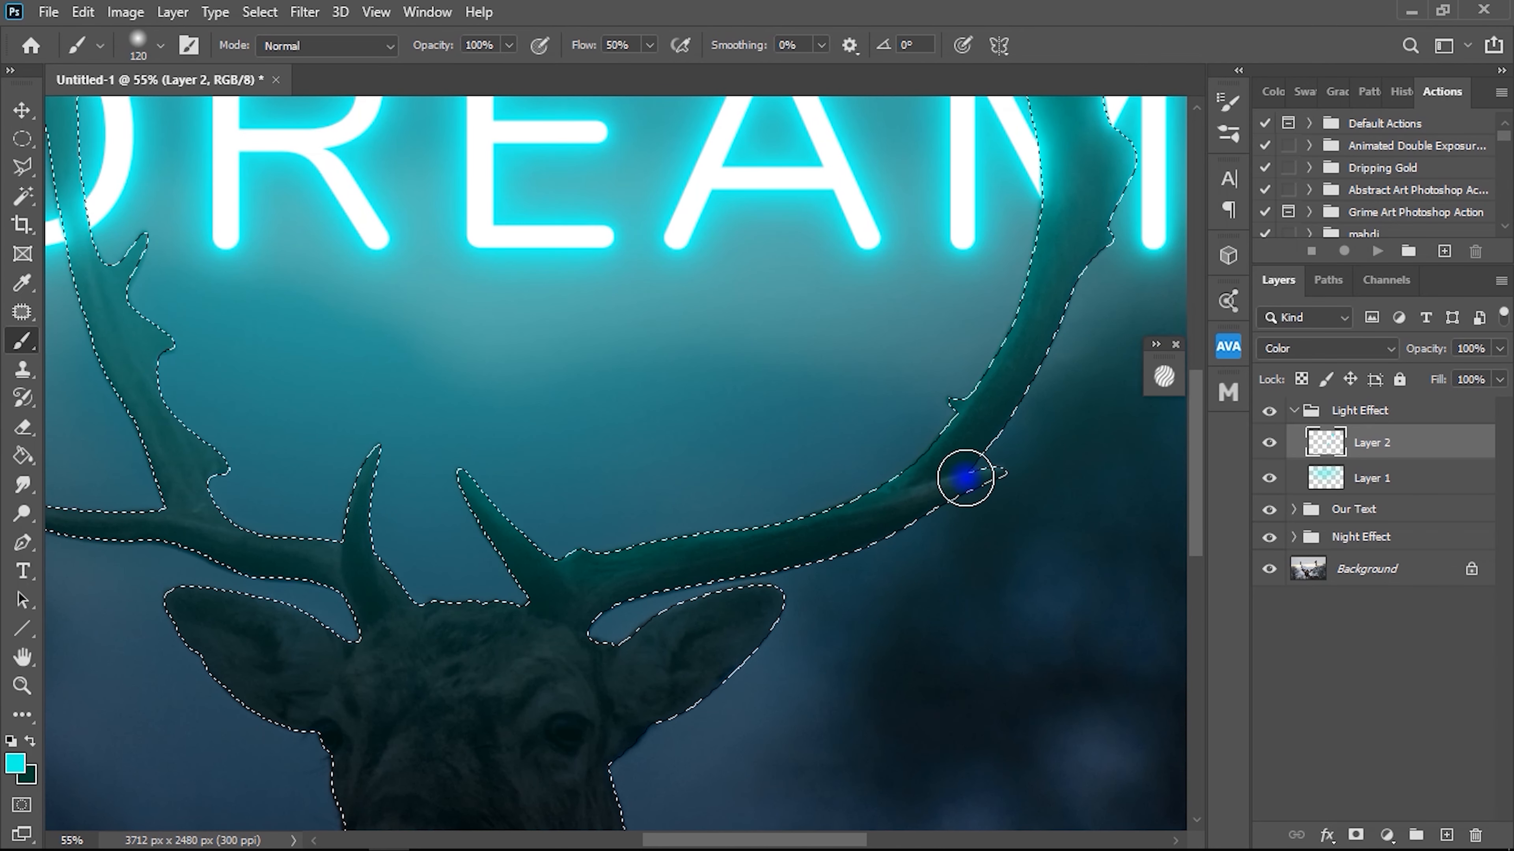
# Brush cyan over the top of the head and the antler that crosses the D, including its side points.
pyautogui.moveTo(551, 567); pyautogui.dragTo(696, 557)
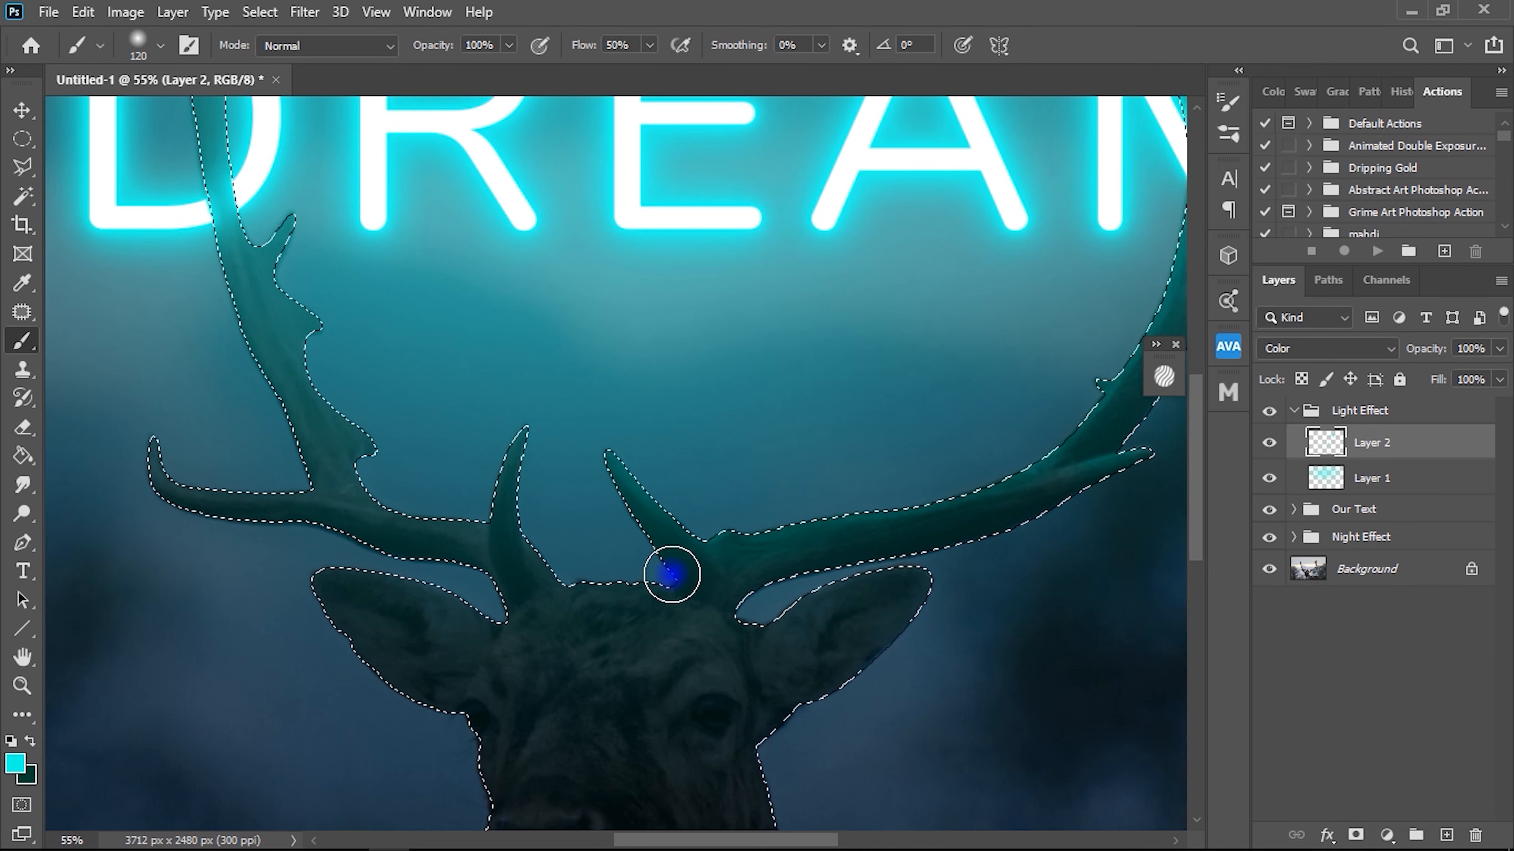
pyautogui.moveTo(546, 523)
pyautogui.mouseDown()
pyautogui.moveTo(532, 421)
pyautogui.moveTo(488, 480)
pyautogui.moveTo(501, 571)
pyautogui.mouseUp()
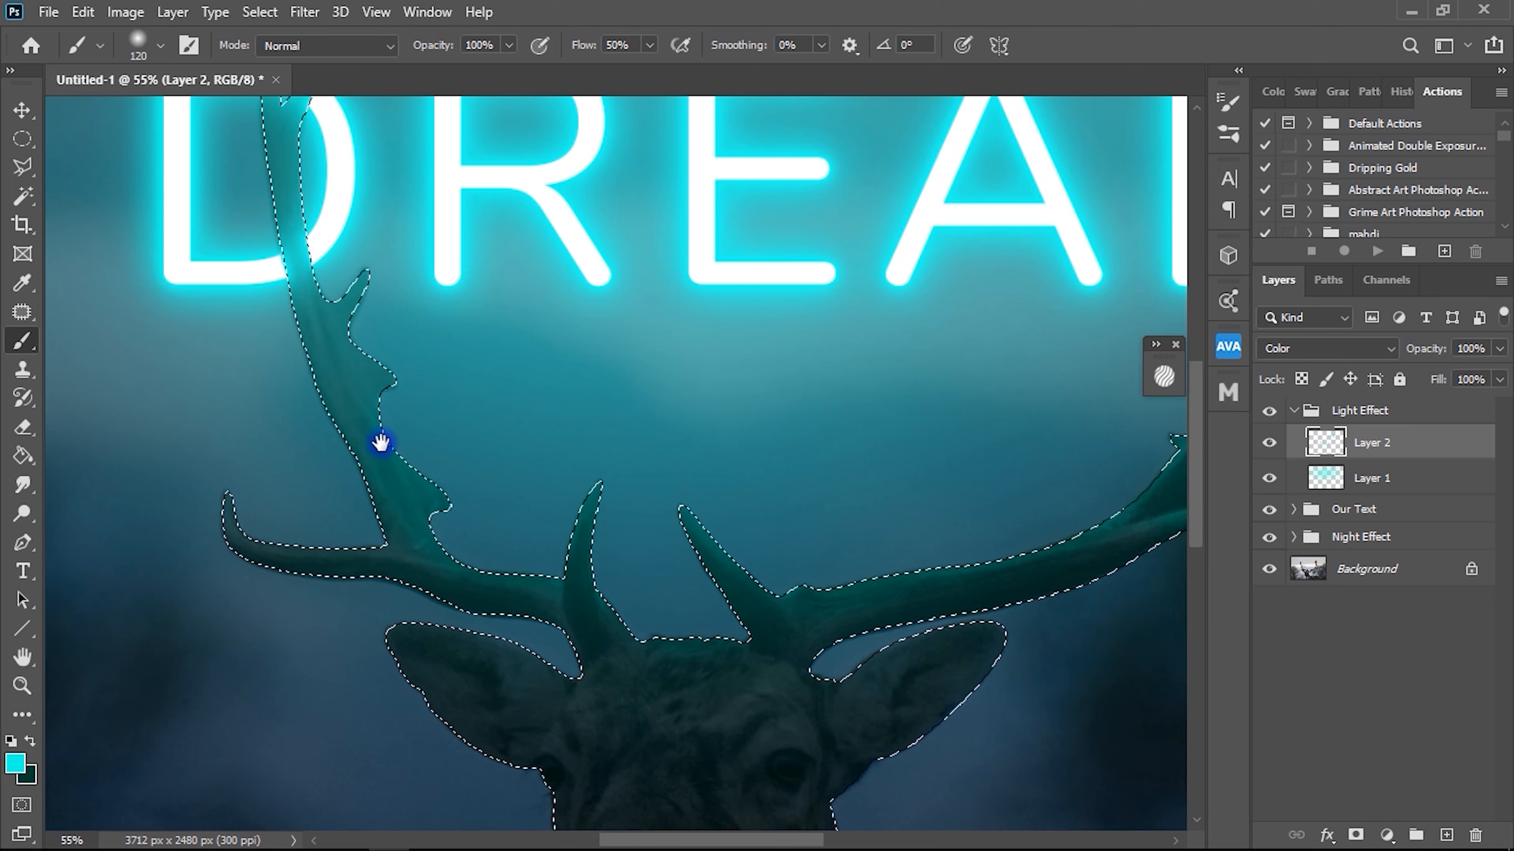
pyautogui.moveTo(382, 440); pyautogui.dragTo(425, 602)
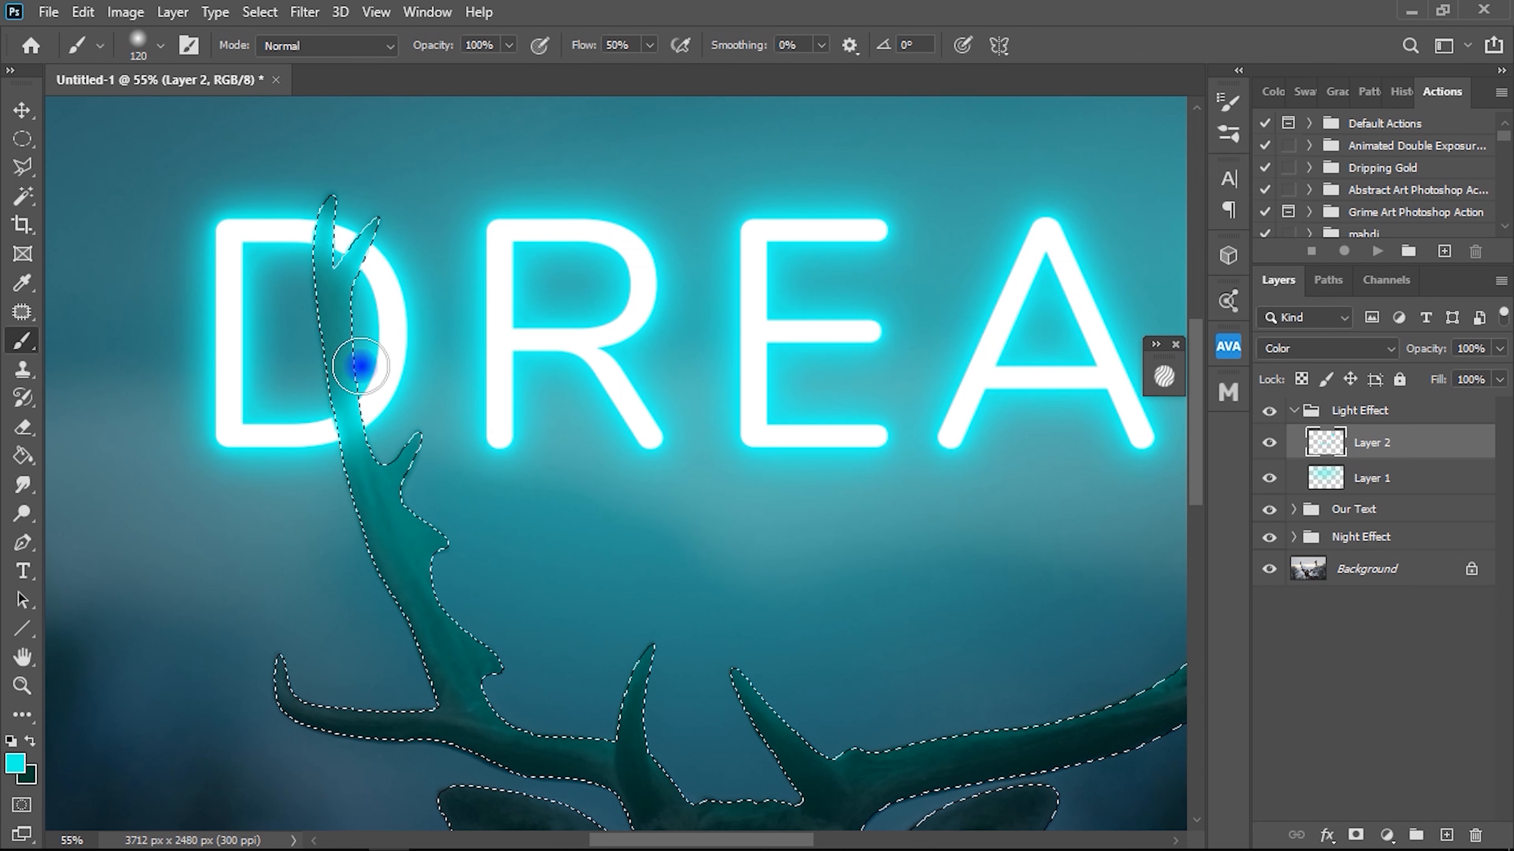
pyautogui.moveTo(387, 631); pyautogui.dragTo(402, 588)
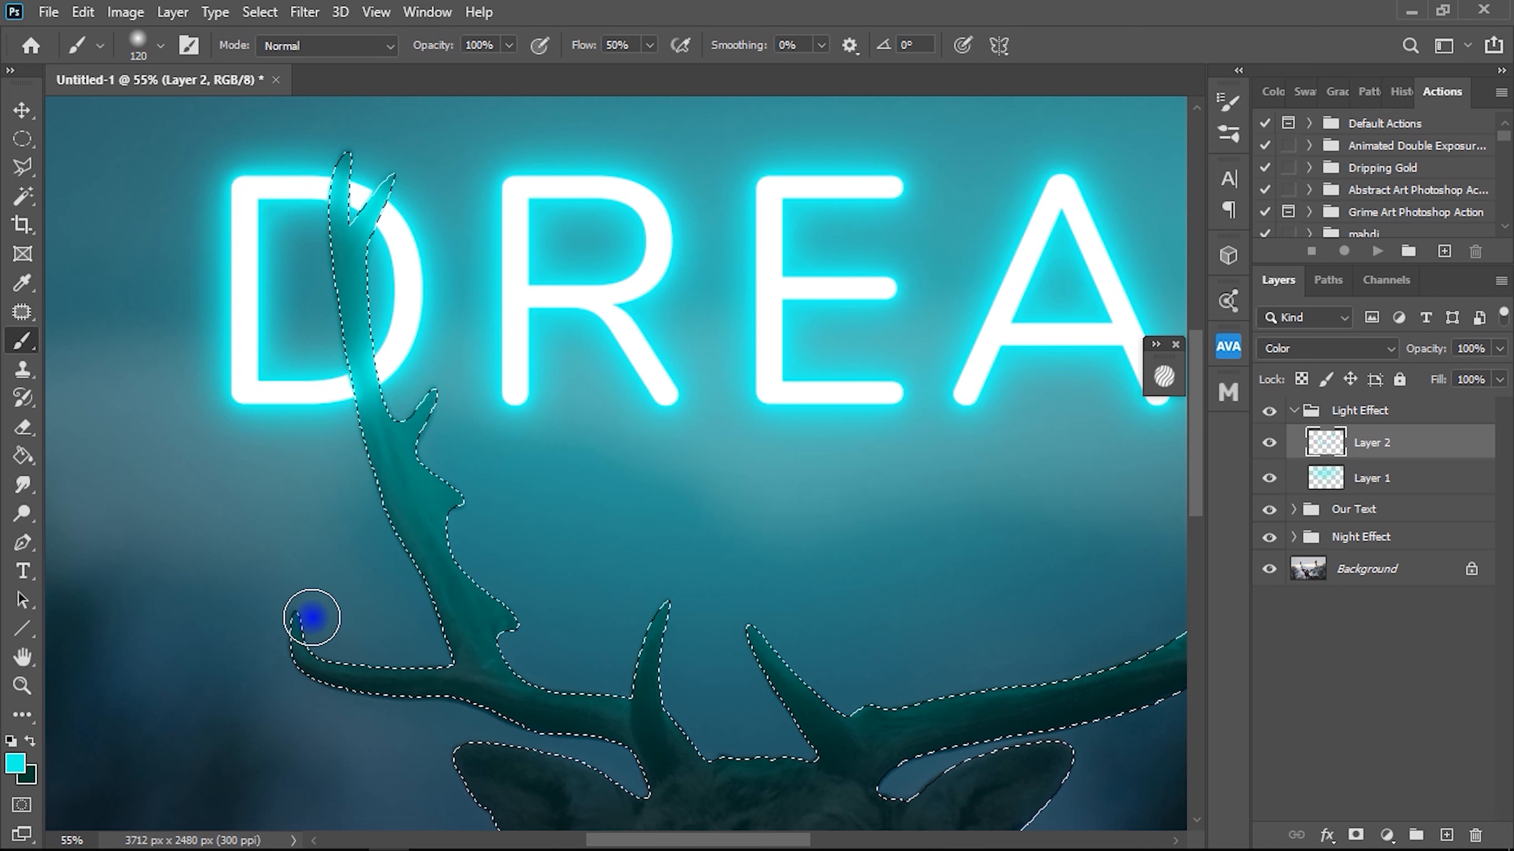
pyautogui.moveTo(547, 666); pyautogui.dragTo(476, 436)
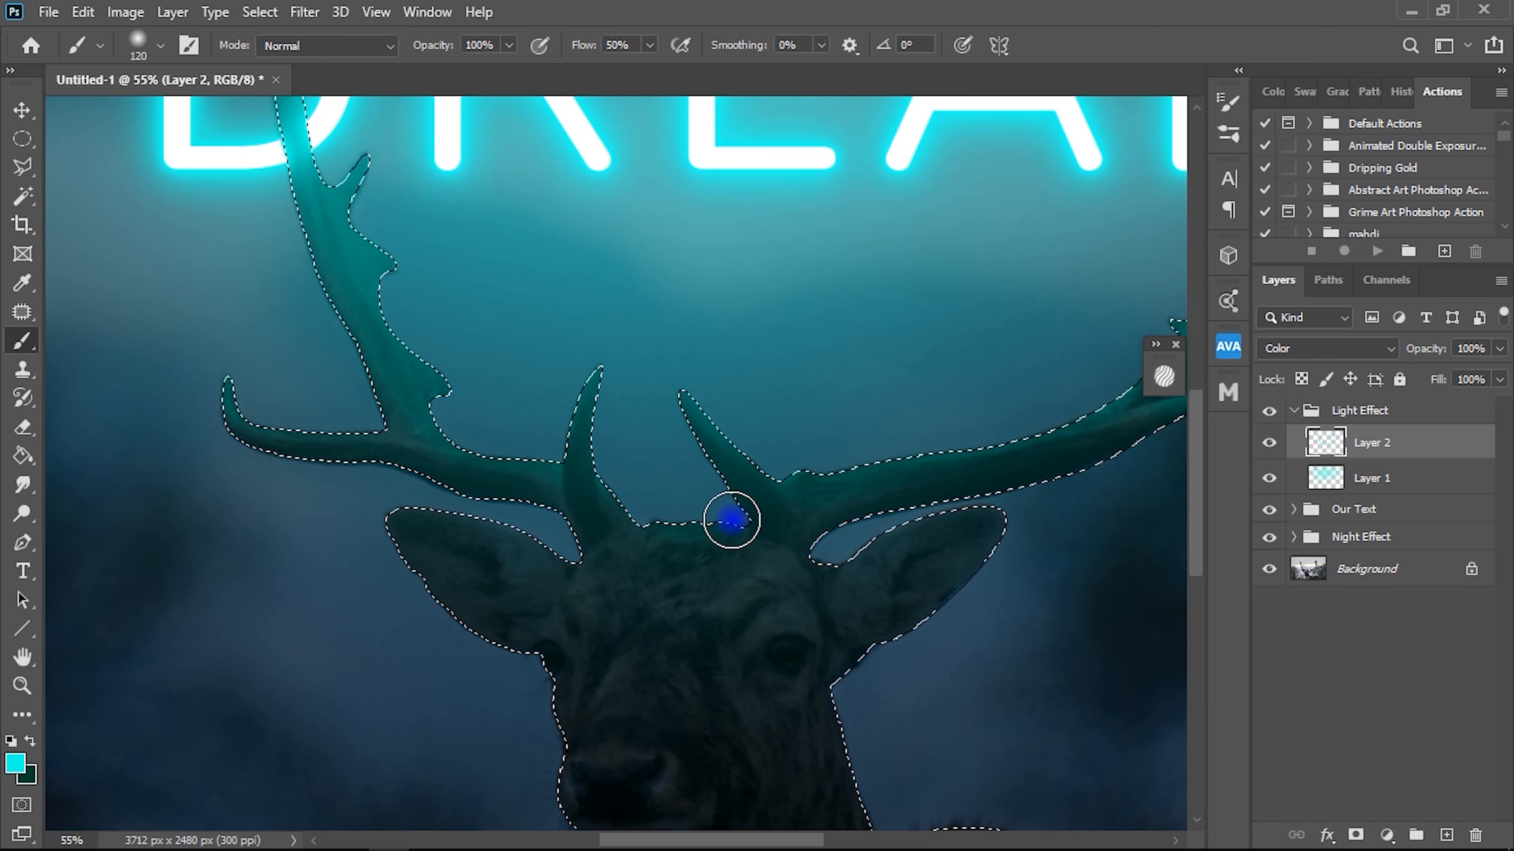
# Set the brush to 187 px and 54% opacity, and tint the deer's forehead and face with cyan.
pyautogui.moveTo(742, 551); pyautogui.dragTo(682, 429)
pyautogui.rightClick(733, 501)
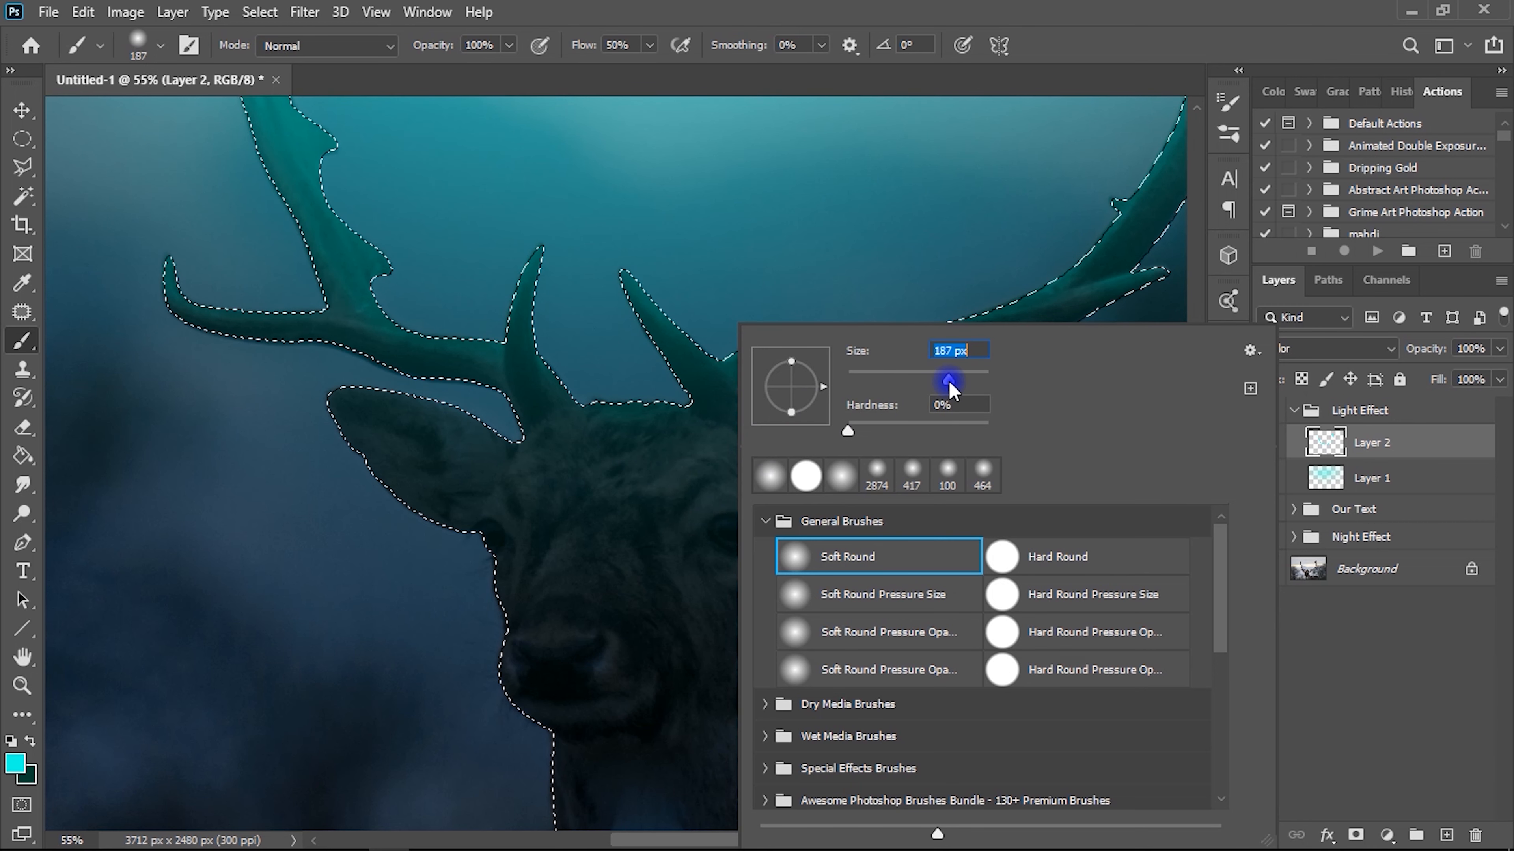
pyautogui.moveTo(442, 52); pyautogui.dragTo(435, 53)
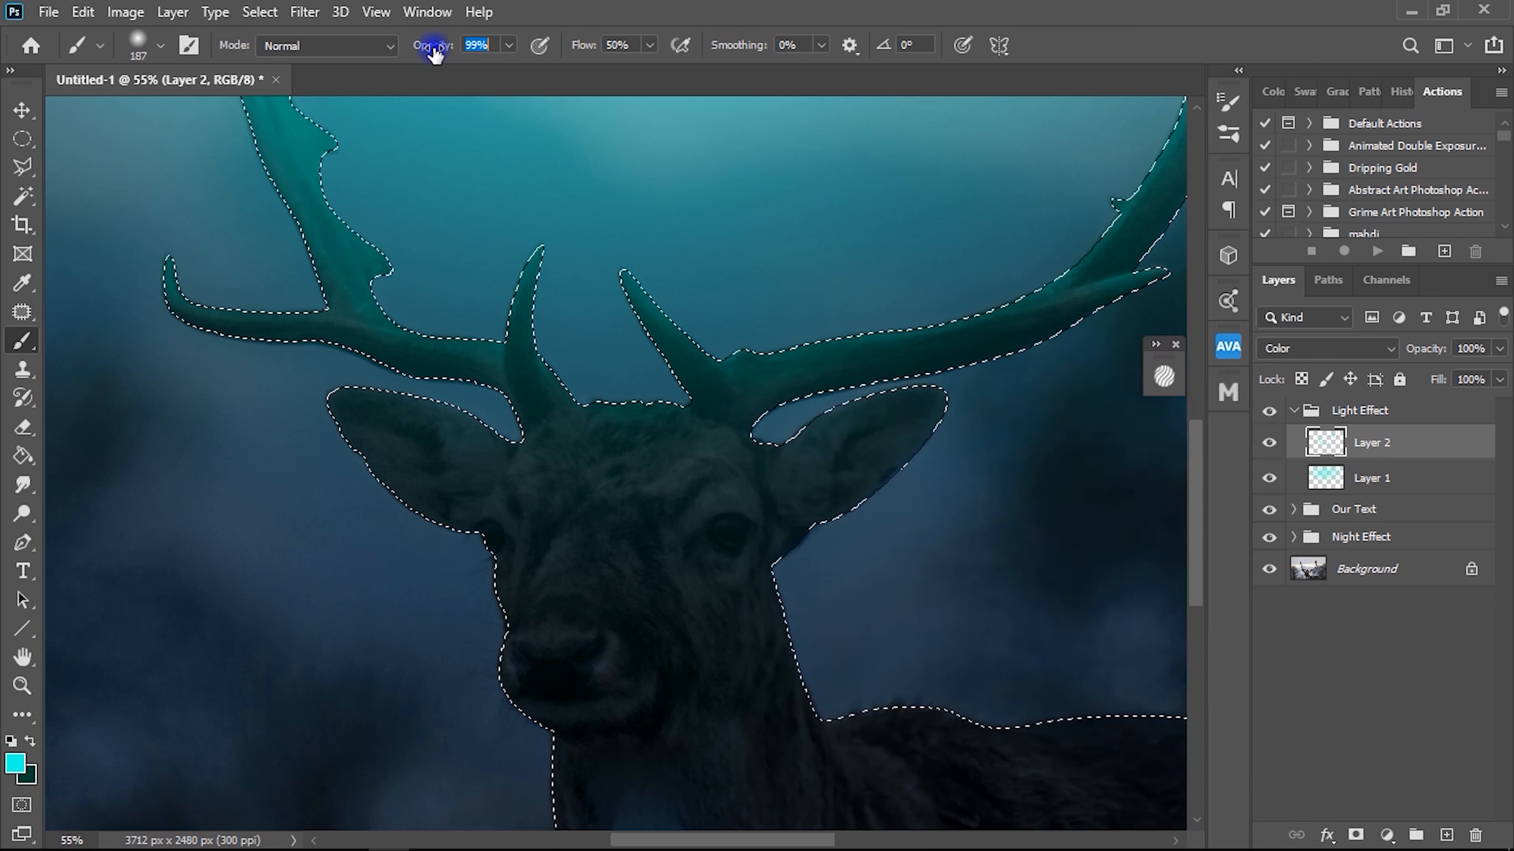
pyautogui.moveTo(593, 535)
pyautogui.mouseDown()
pyautogui.moveTo(636, 480)
pyautogui.moveTo(572, 564)
pyautogui.mouseUp()
pyautogui.moveTo(641, 488)
pyautogui.mouseDown()
pyautogui.moveTo(727, 500)
pyautogui.moveTo(763, 536)
pyautogui.mouseUp()
pyautogui.moveTo(666, 567)
pyautogui.mouseDown()
pyautogui.moveTo(693, 463)
pyautogui.moveTo(675, 534)
pyautogui.moveTo(724, 453)
pyautogui.mouseUp()
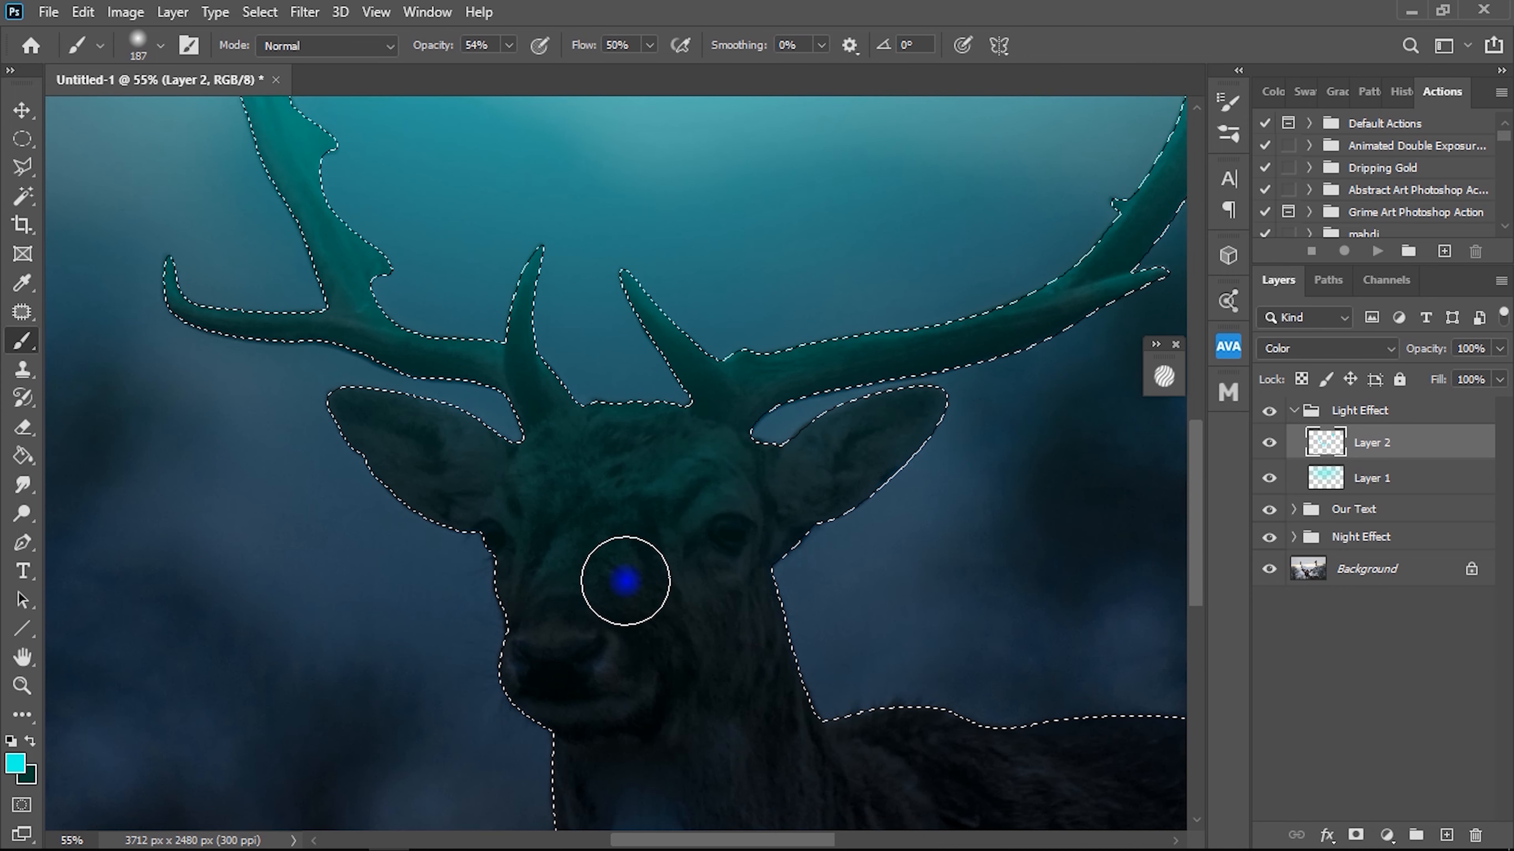
pyautogui.moveTo(687, 521); pyautogui.dragTo(652, 539)
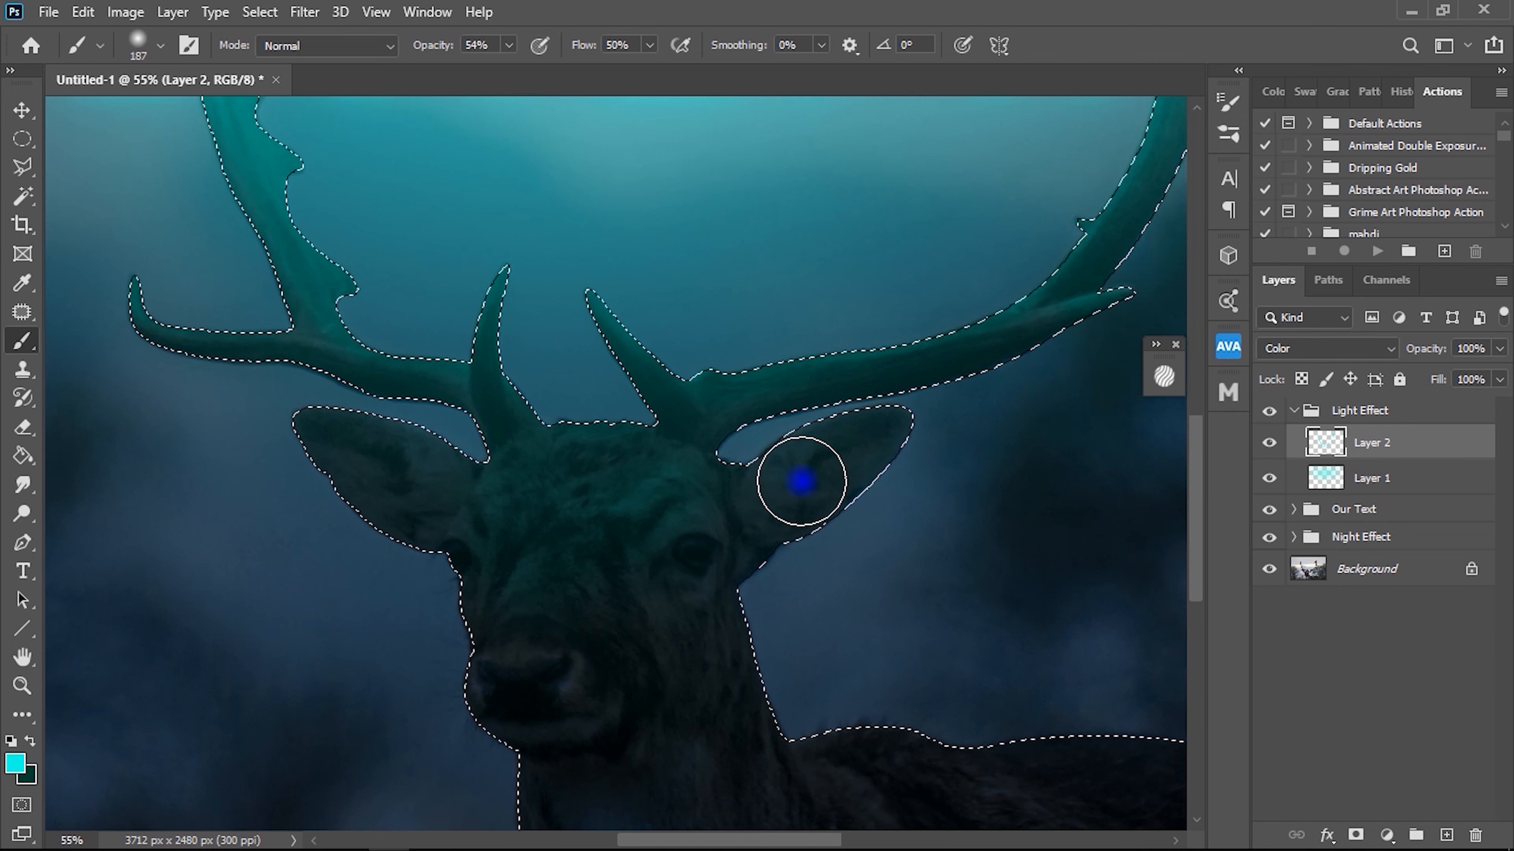
# Reduce the brush to 36 px and touch up the cyan tint around the deer's head.
pyautogui.rightClick(801, 481)
pyautogui.click(750, 476)
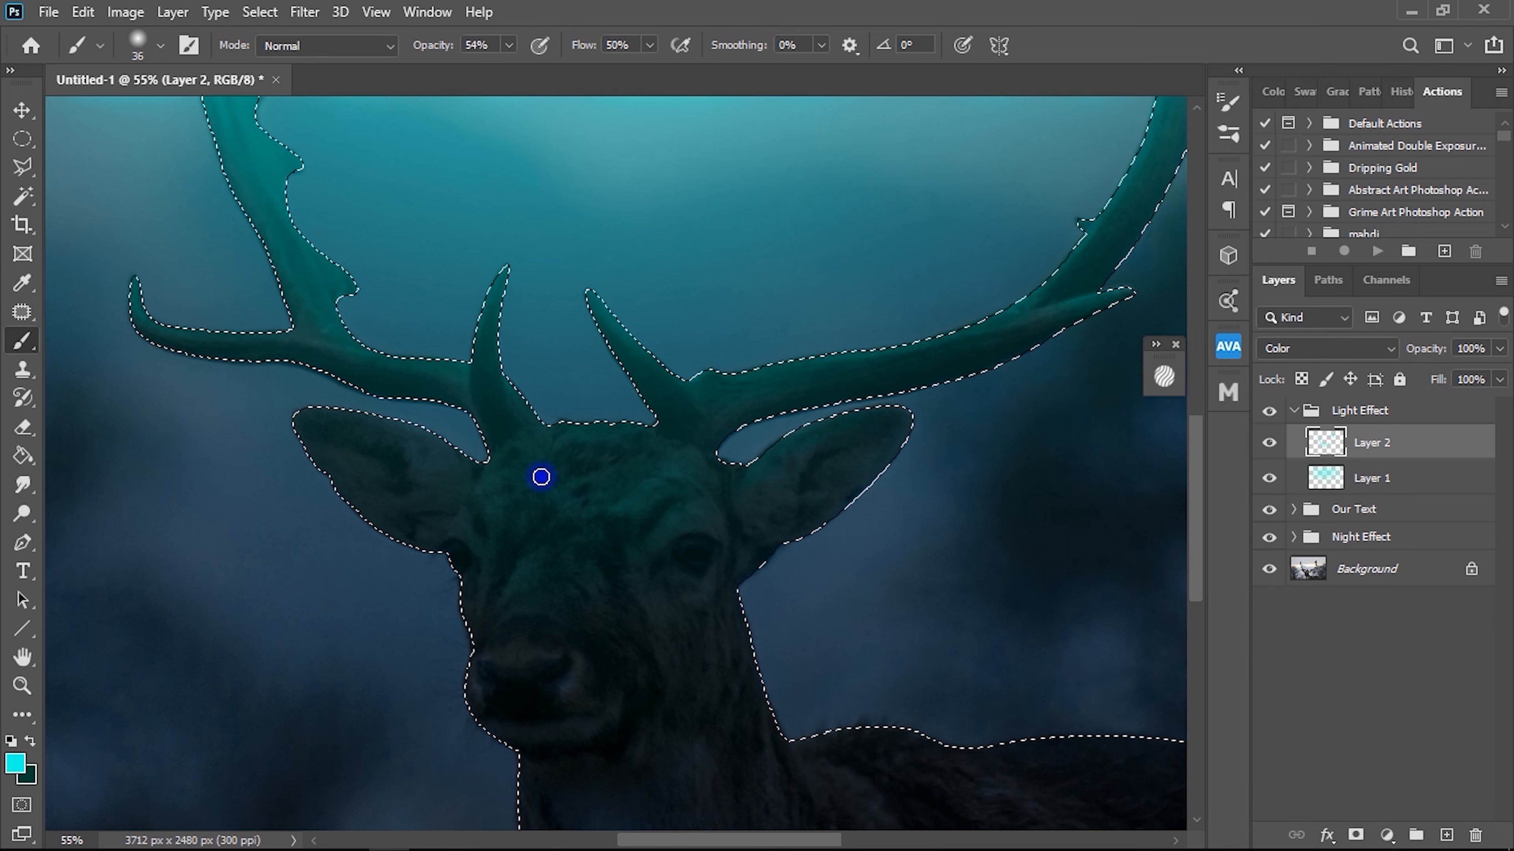
pyautogui.moveTo(637, 540); pyautogui.dragTo(526, 408)
# Enlarge the brush to 259 px, adjust its opacity, and spread the cyan tint over the lower face and neck.
pyautogui.rightClick(660, 521)
pyautogui.moveTo(801, 379)
pyautogui.mouseDown()
pyautogui.moveTo(772, 371)
pyautogui.moveTo(774, 396)
pyautogui.moveTo(887, 379)
pyautogui.mouseUp()
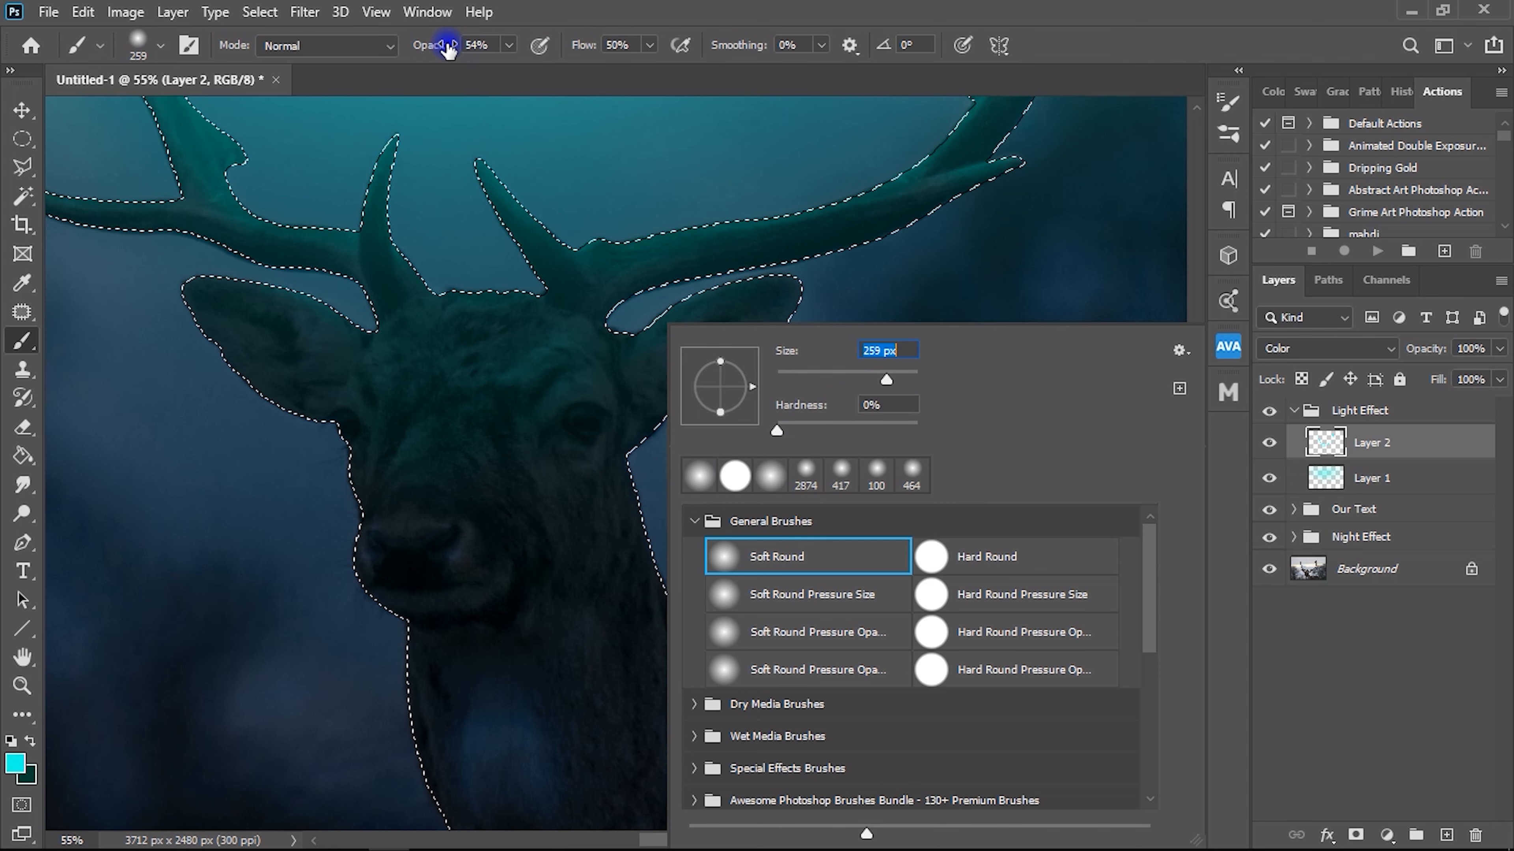
pyautogui.moveTo(449, 44); pyautogui.dragTo(412, 44)
pyautogui.moveTo(614, 496)
pyautogui.mouseDown()
pyautogui.moveTo(642, 598)
pyautogui.moveTo(672, 623)
pyautogui.moveTo(642, 446)
pyautogui.moveTo(699, 600)
pyautogui.mouseUp()
pyautogui.moveTo(679, 608); pyautogui.dragTo(569, 520)
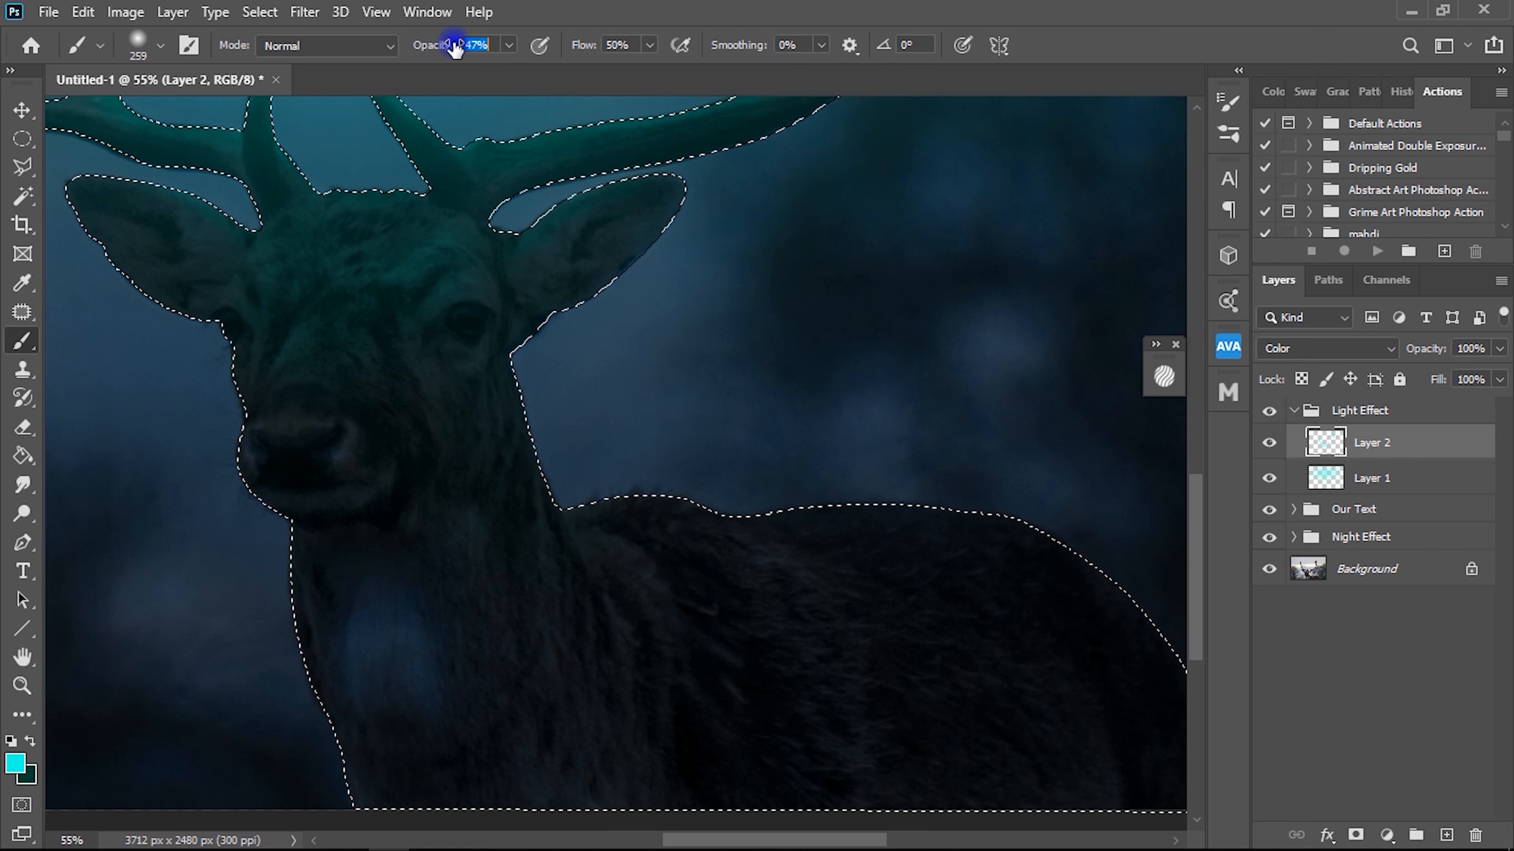
# Tint the shoulder and back with cyan at 56% brush opacity, extending the tint over the body with a 199 px brush at 28%.
pyautogui.moveTo(656, 506)
pyautogui.mouseDown()
pyautogui.moveTo(632, 555)
pyautogui.moveTo(594, 535)
pyautogui.moveTo(511, 436)
pyautogui.mouseUp()
pyautogui.moveTo(638, 613)
pyautogui.mouseDown()
pyautogui.moveTo(672, 557)
pyautogui.moveTo(726, 545)
pyautogui.moveTo(952, 548)
pyautogui.moveTo(881, 589)
pyautogui.moveTo(799, 471)
pyautogui.mouseUp()
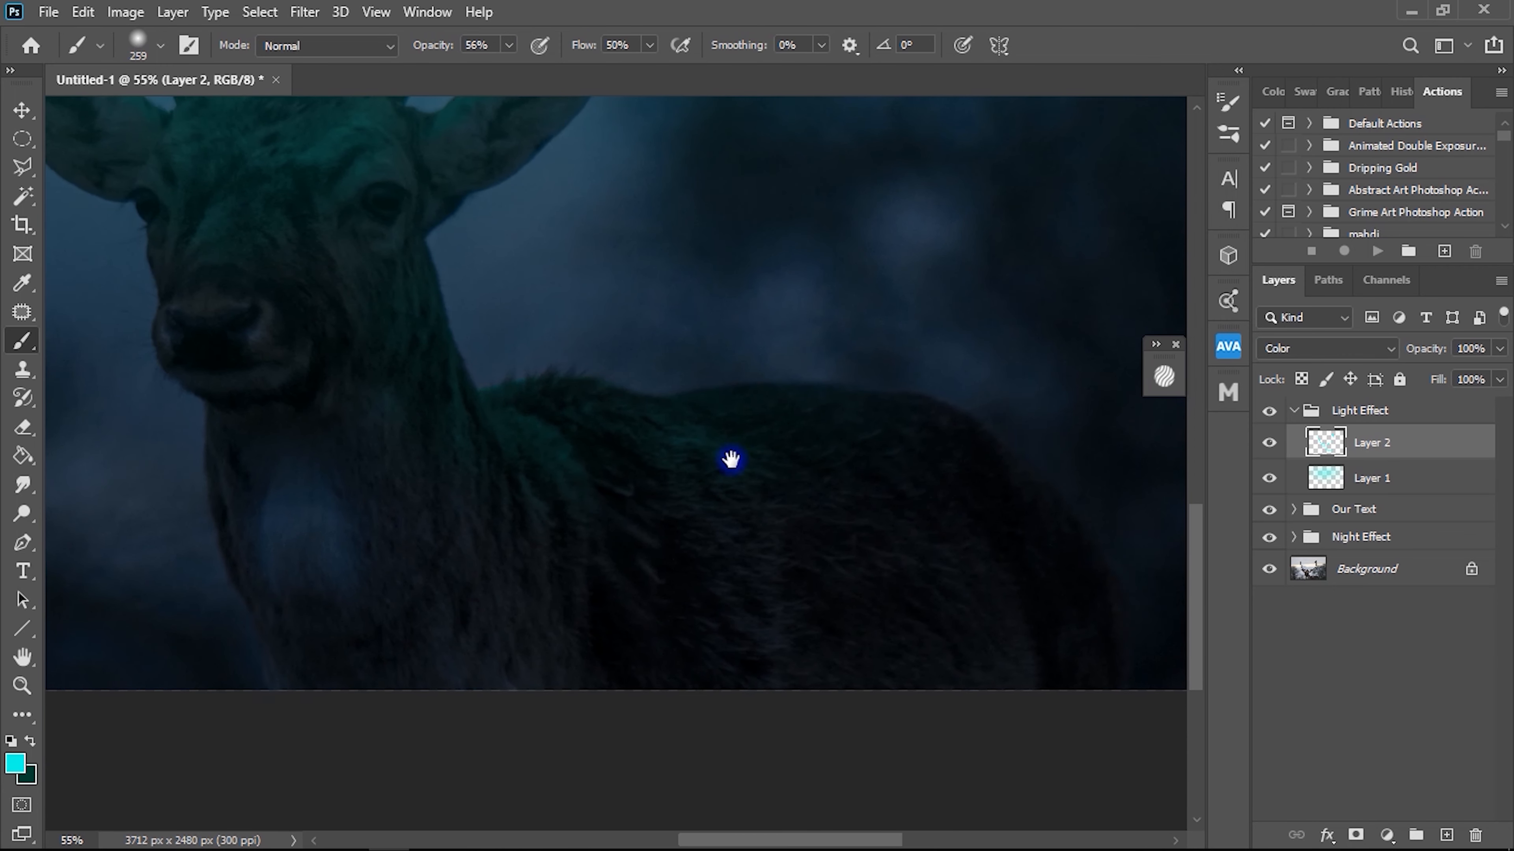
pyautogui.click(437, 48)
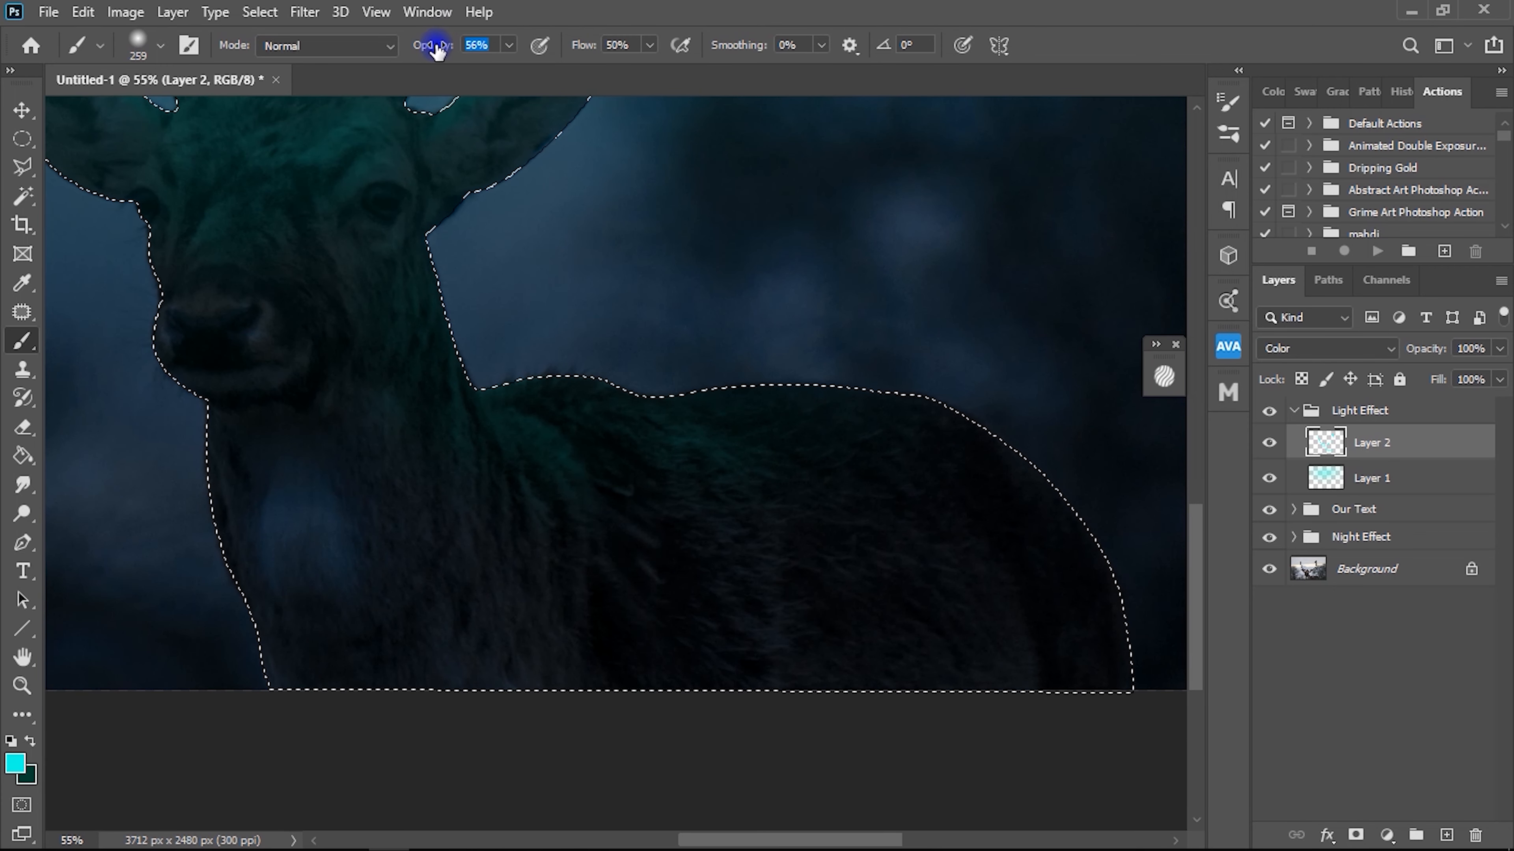
pyautogui.moveTo(498, 428)
pyautogui.mouseDown()
pyautogui.moveTo(474, 659)
pyautogui.moveTo(676, 474)
pyautogui.moveTo(818, 575)
pyautogui.moveTo(947, 551)
pyautogui.moveTo(963, 459)
pyautogui.moveTo(734, 459)
pyautogui.moveTo(432, 372)
pyautogui.moveTo(464, 411)
pyautogui.mouseUp()
pyautogui.scroll(-3, 463, 411)
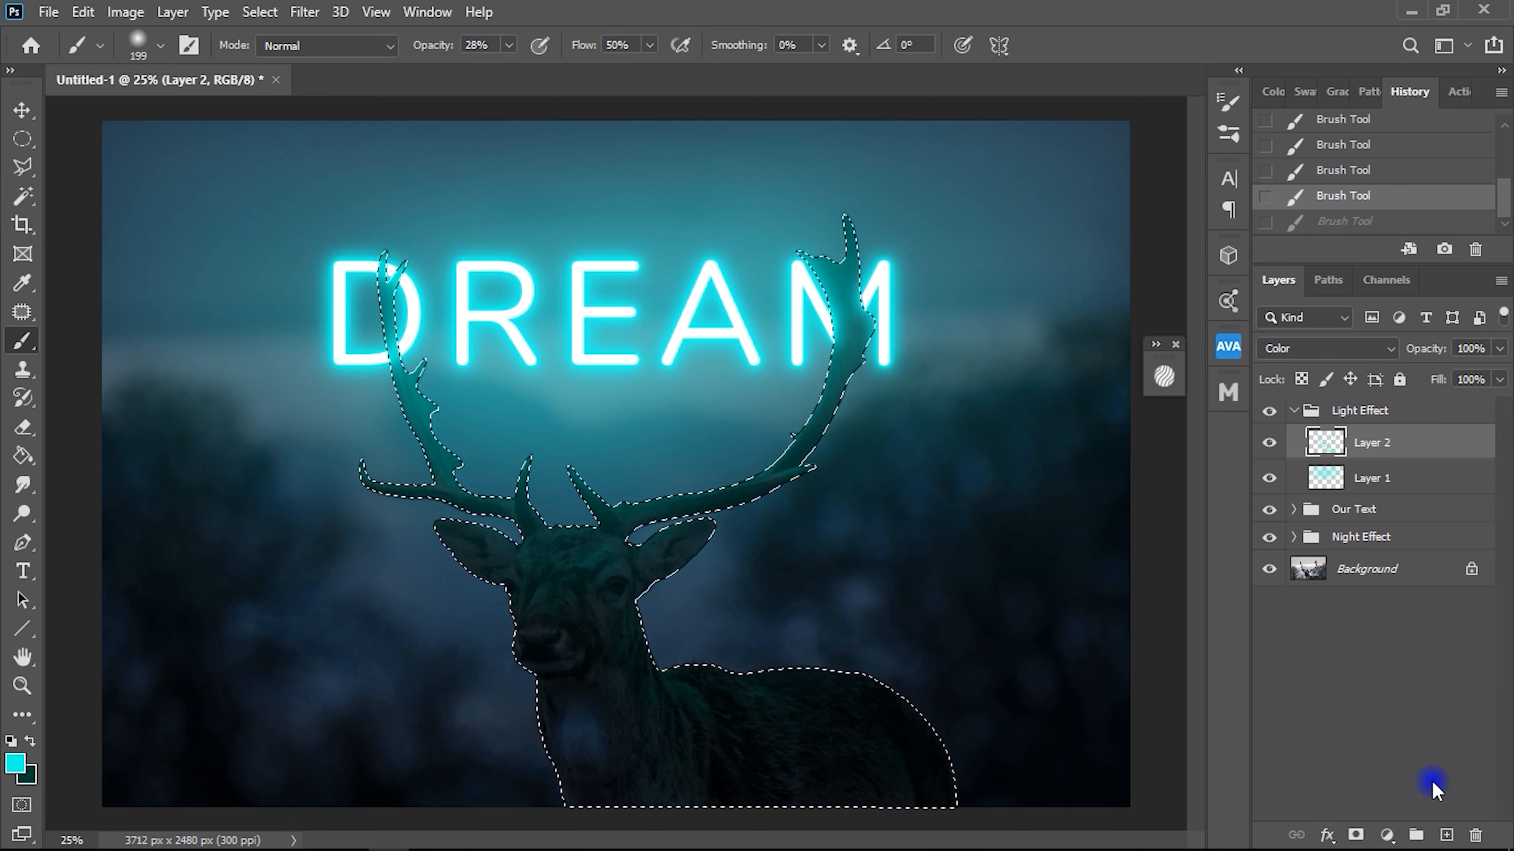
# Add a new layer above Layer 2 in the Light Effect group and set its blend mode to Soft Light.
pyautogui.click(1447, 834)
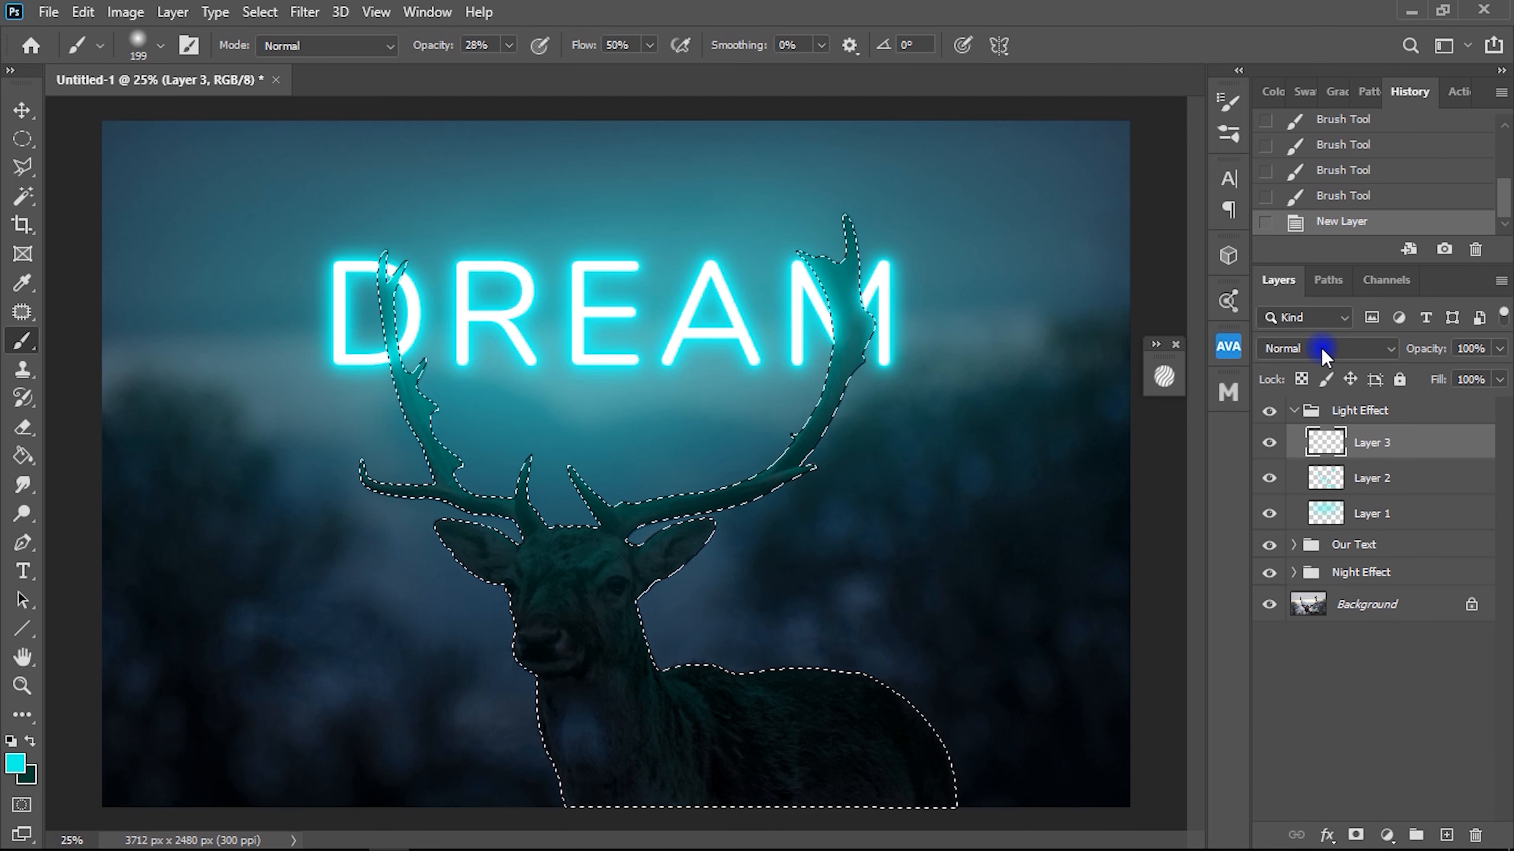
pyautogui.click(1333, 354)
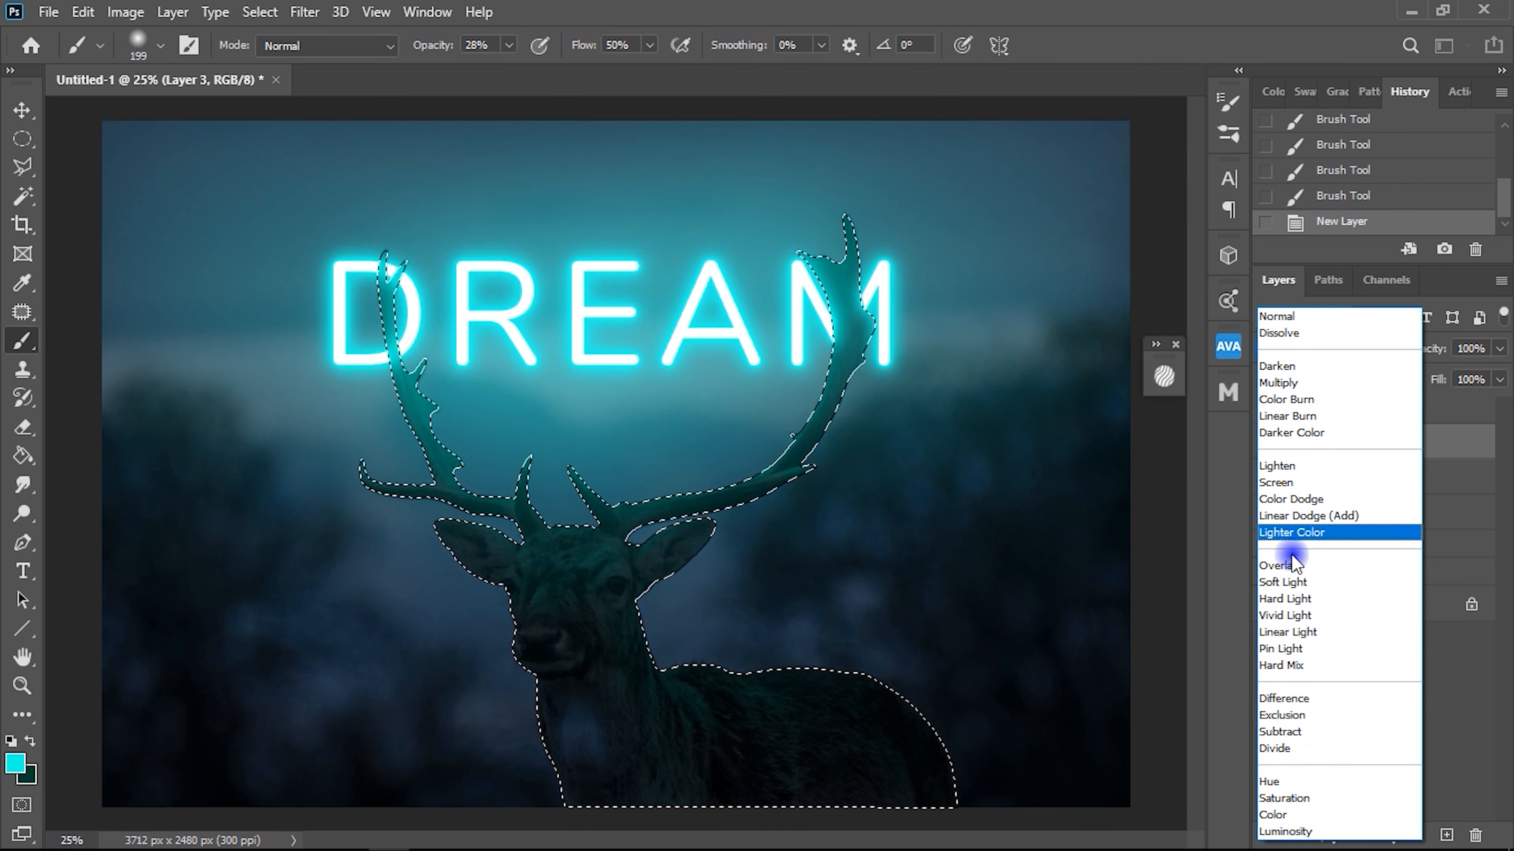
pyautogui.click(1299, 583)
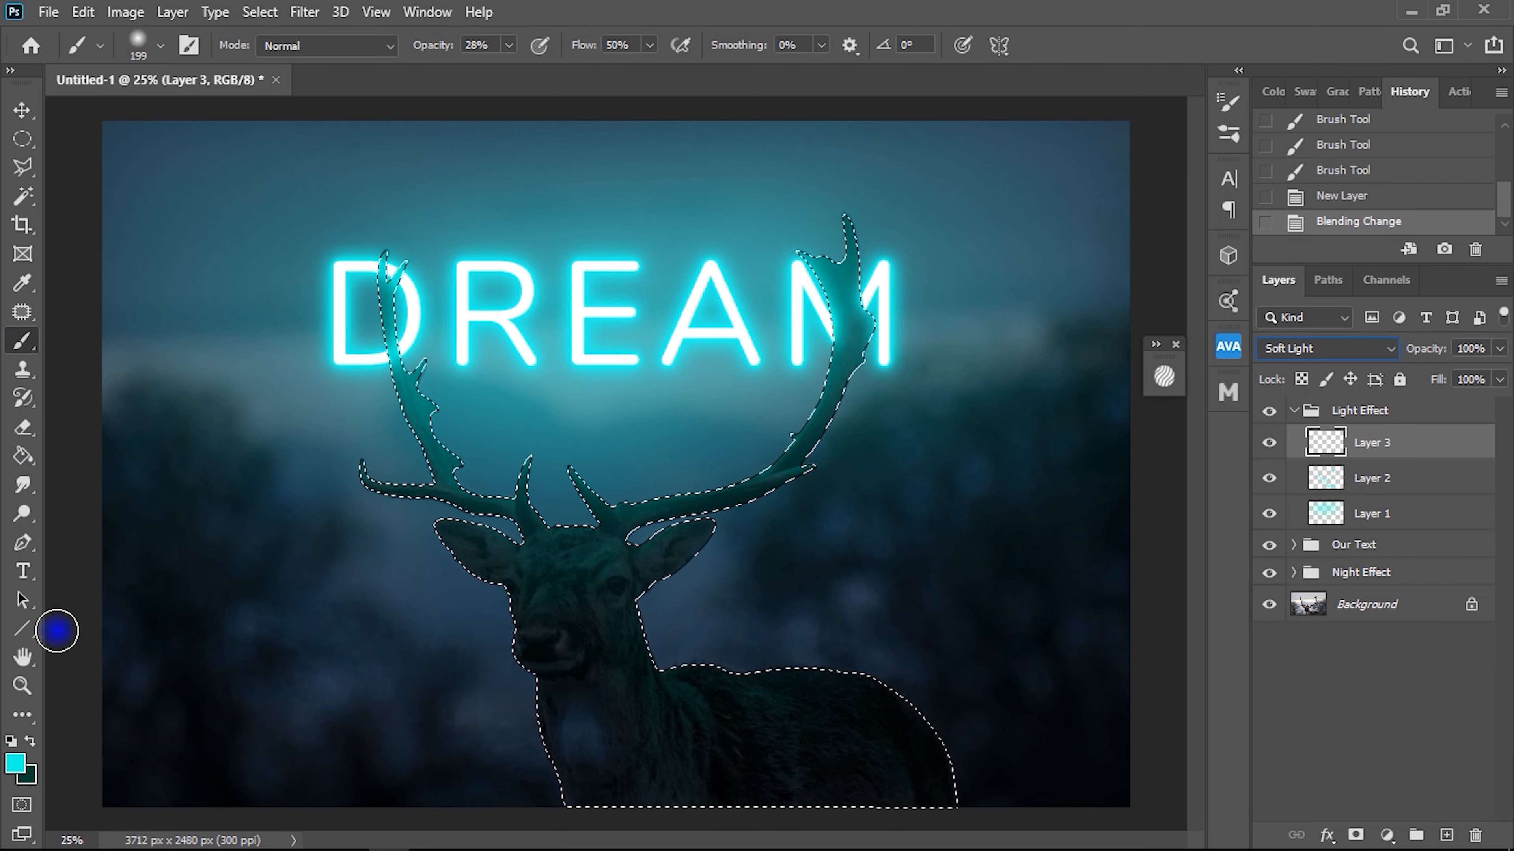
# Change the foreground colour to white for brushing highlights on the Soft Light layer.
pyautogui.click(10, 773)
pyautogui.moveTo(853, 239); pyautogui.dragTo(812, 208)
pyautogui.click(1320, 213)
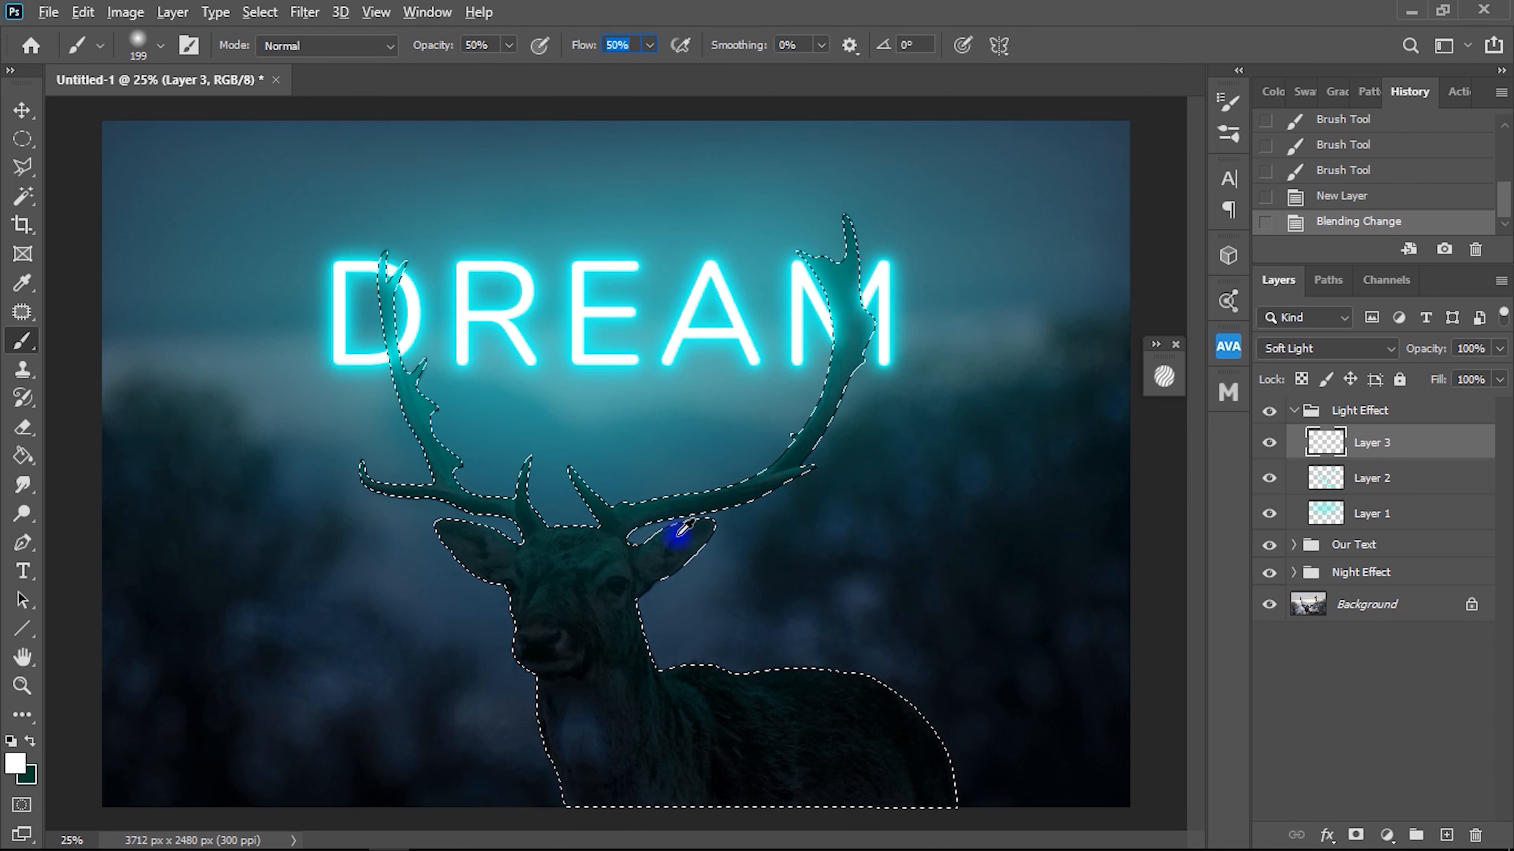
# Reduce the brush to 69 px and paint white highlights along the upper edge of the right antler's base and its short inner tine.
pyautogui.click(672, 508)
pyautogui.scroll(12, 658, 508)
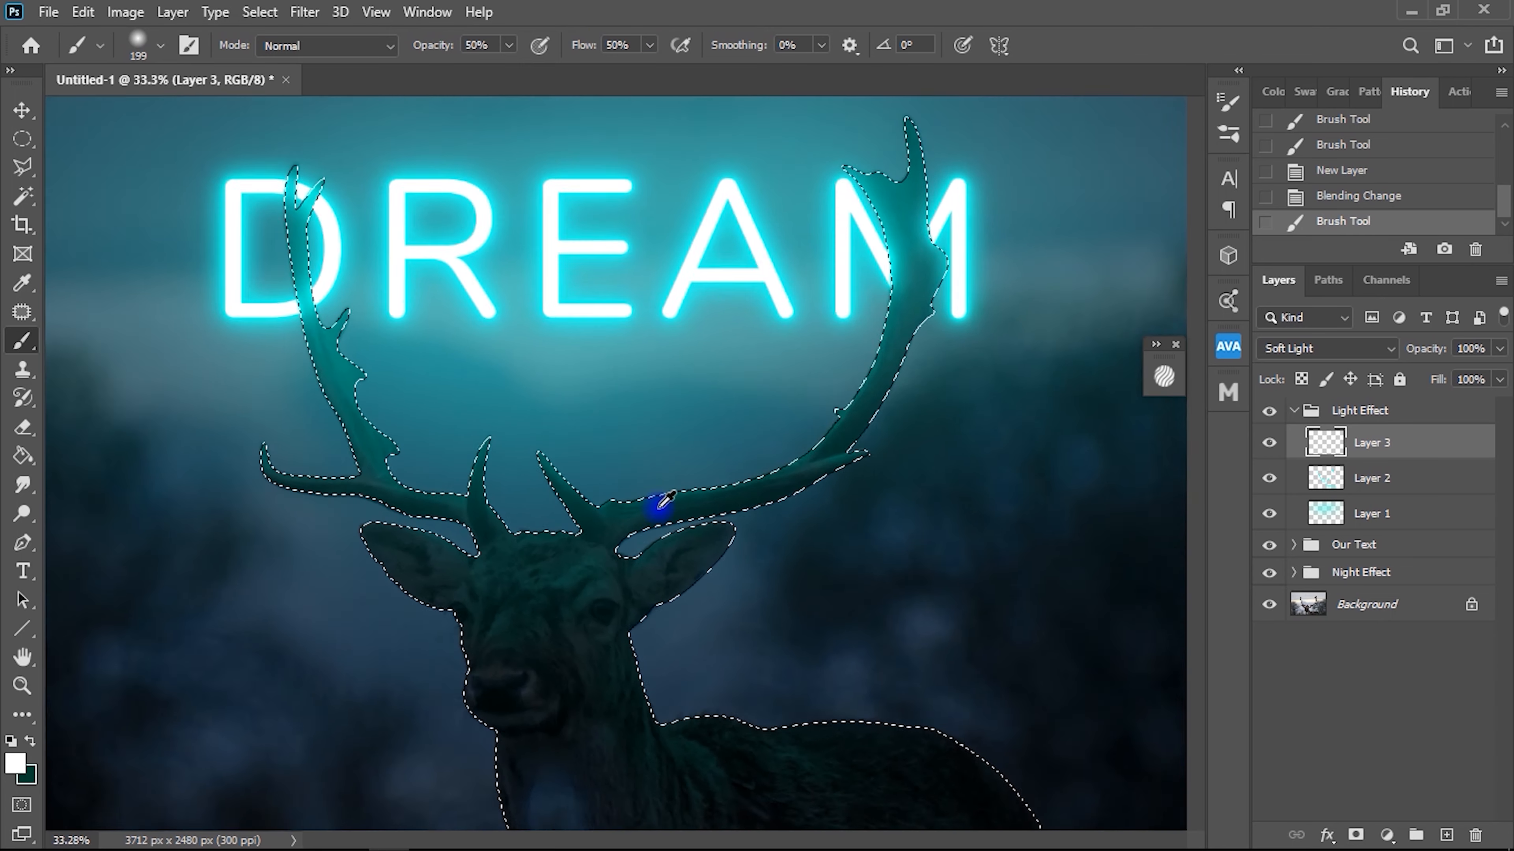
pyautogui.scroll(-1, 652, 507)
pyautogui.scroll(4, 652, 504)
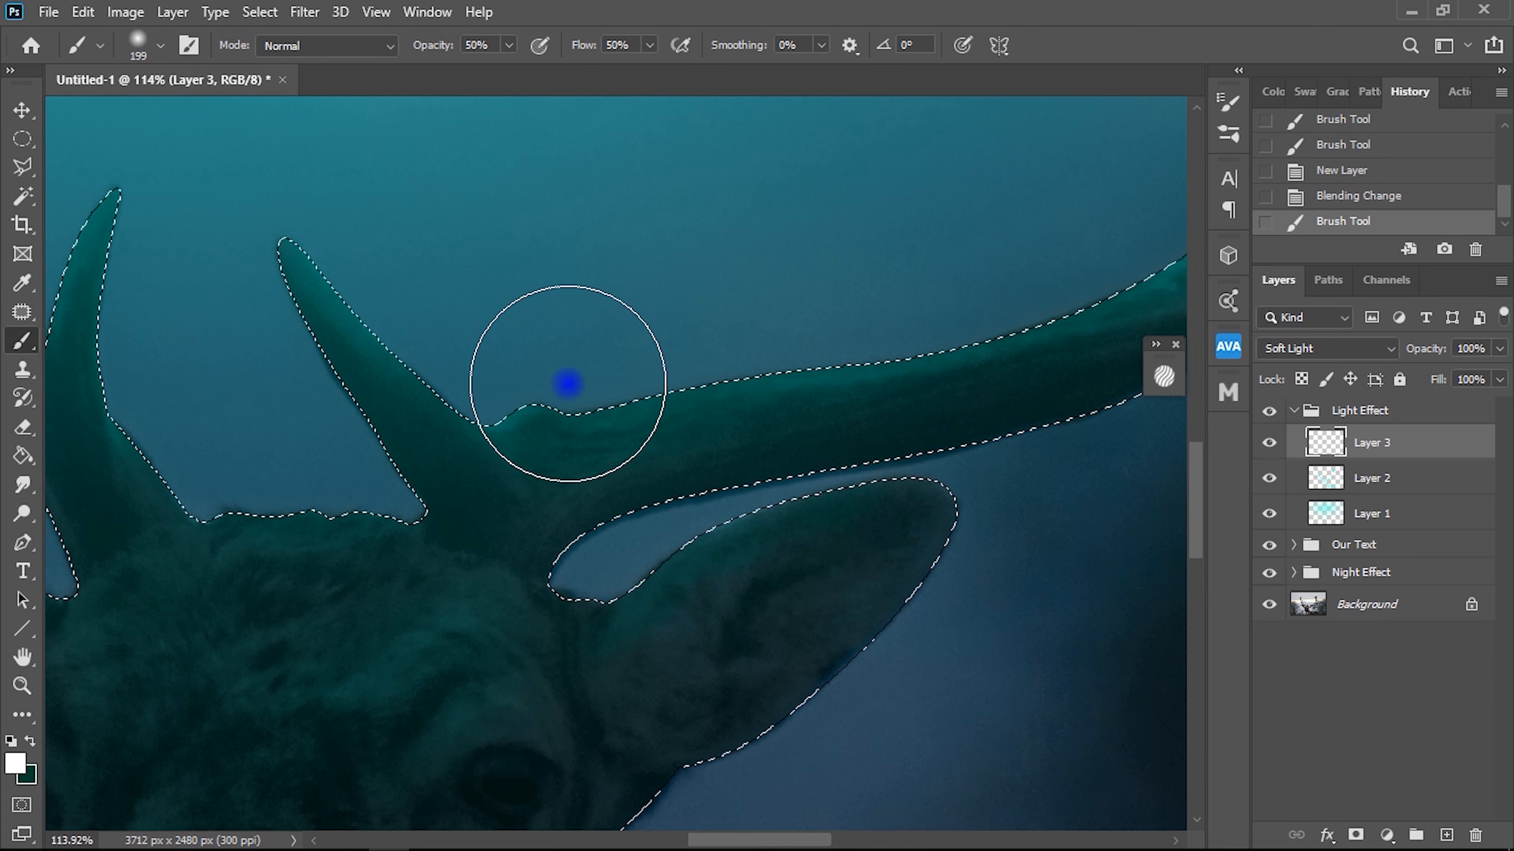
pyautogui.rightClick(647, 327)
pyautogui.click(799, 383)
pyautogui.moveTo(526, 416); pyautogui.dragTo(595, 395)
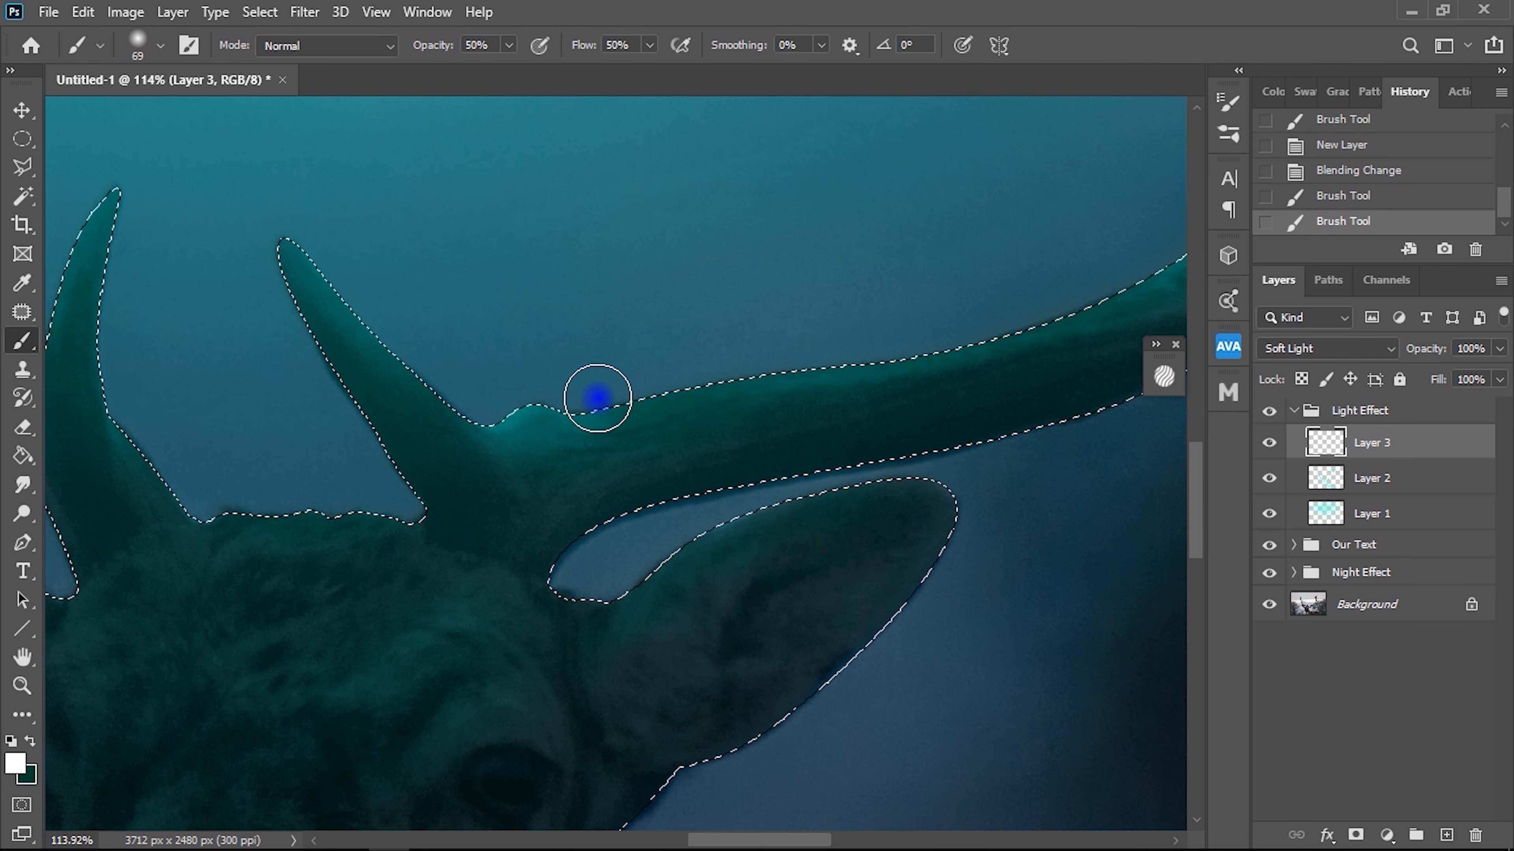
pyautogui.hotkey('ctrl', 'z')
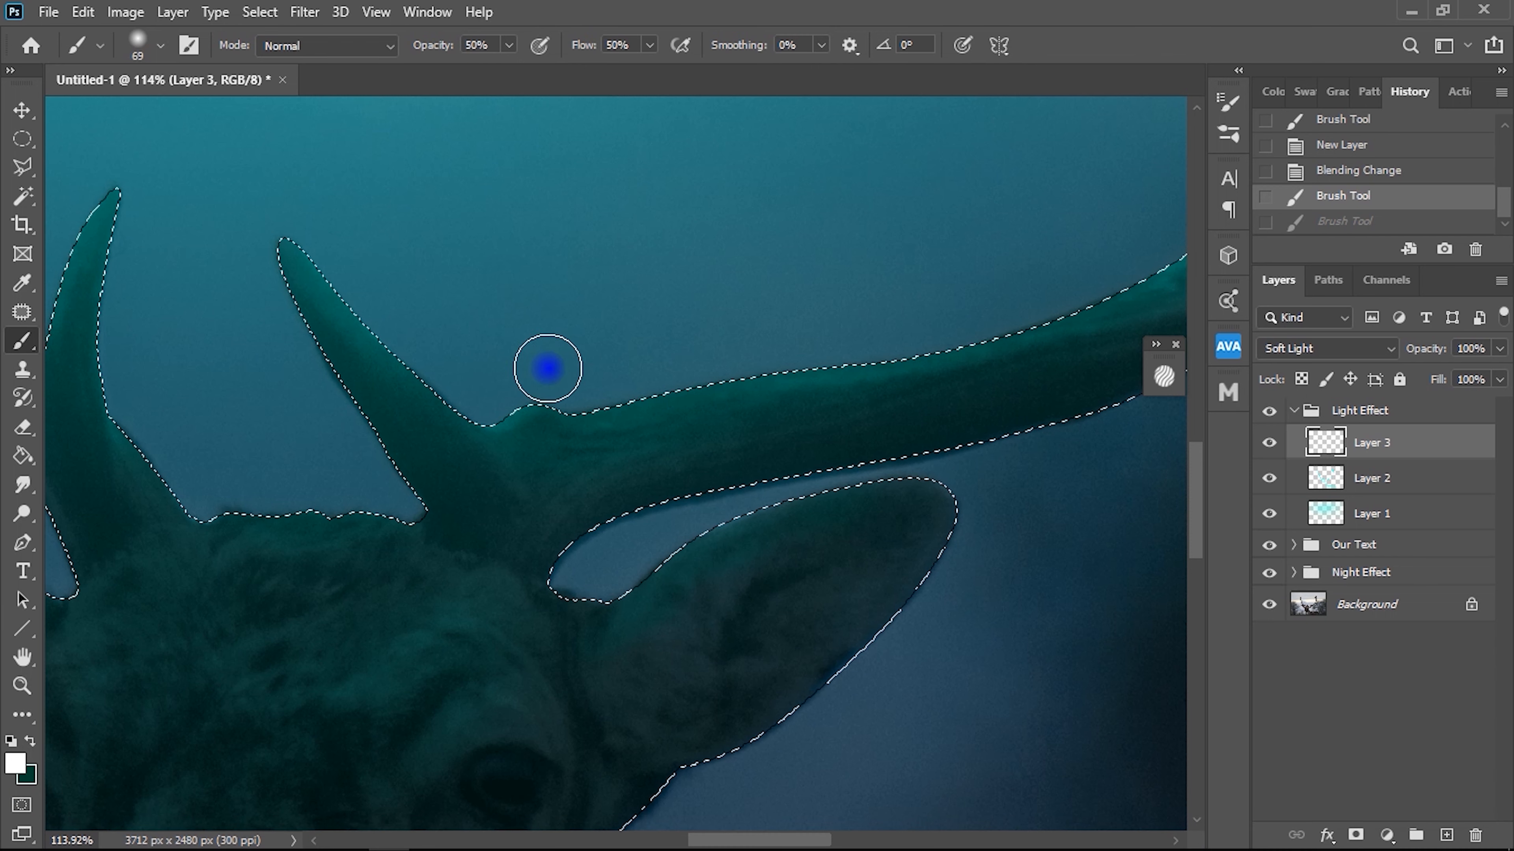
pyautogui.moveTo(543, 406)
pyautogui.mouseDown()
pyautogui.moveTo(517, 402)
pyautogui.moveTo(804, 328)
pyautogui.moveTo(701, 368)
pyautogui.moveTo(721, 374)
pyautogui.mouseUp()
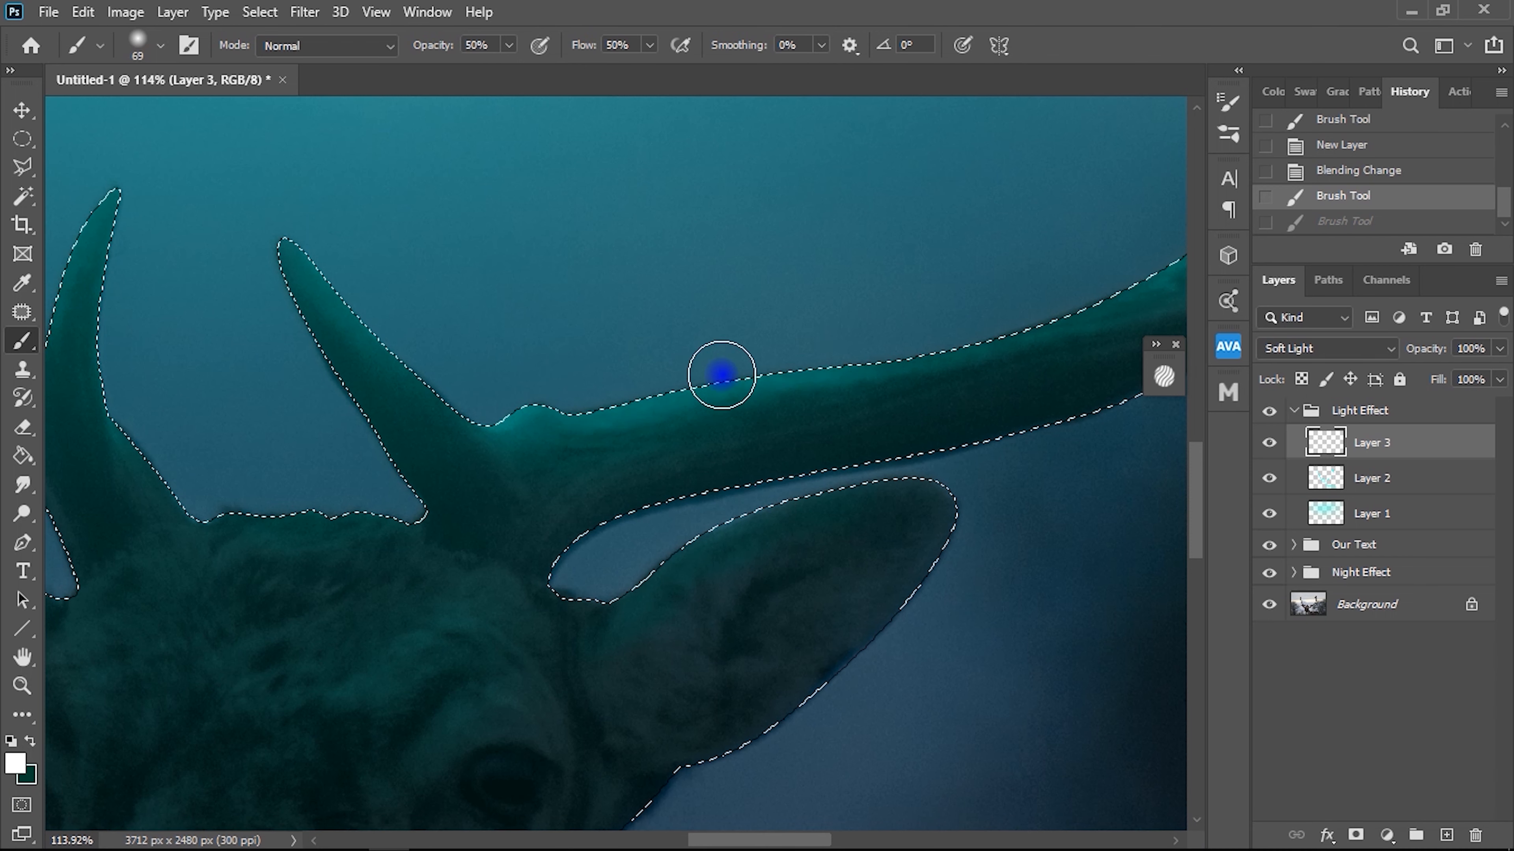
pyautogui.moveTo(585, 403); pyautogui.dragTo(487, 390)
pyautogui.moveTo(394, 307)
pyautogui.mouseDown()
pyautogui.moveTo(338, 261)
pyautogui.moveTo(351, 294)
pyautogui.moveTo(311, 227)
pyautogui.moveTo(464, 382)
pyautogui.mouseUp()
# Brush the highlight along the inner edge of the right antler, up past the letter M to its upper prongs.
pyautogui.moveTo(723, 362); pyautogui.dragTo(393, 480)
pyautogui.moveTo(514, 449)
pyautogui.mouseDown()
pyautogui.moveTo(652, 425)
pyautogui.moveTo(503, 490)
pyautogui.moveTo(756, 379)
pyautogui.moveTo(693, 419)
pyautogui.moveTo(912, 298)
pyautogui.moveTo(710, 474)
pyautogui.mouseUp()
pyautogui.moveTo(710, 474)
pyautogui.mouseDown()
pyautogui.moveTo(686, 501)
pyautogui.moveTo(662, 494)
pyautogui.moveTo(733, 425)
pyautogui.moveTo(845, 268)
pyautogui.moveTo(794, 314)
pyautogui.moveTo(821, 304)
pyautogui.moveTo(679, 575)
pyautogui.mouseUp()
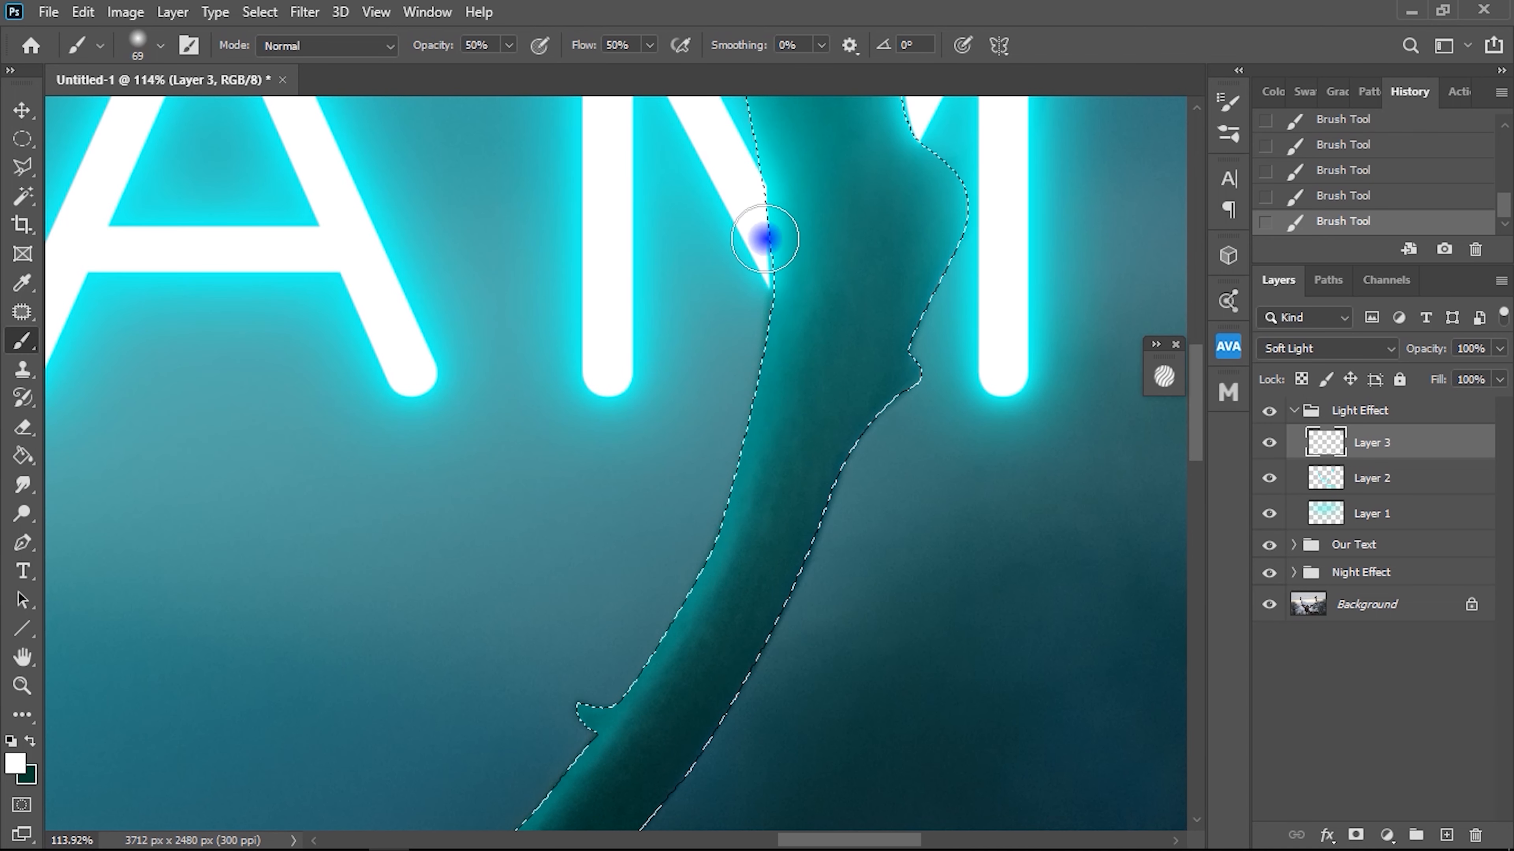
pyautogui.moveTo(754, 290); pyautogui.dragTo(706, 557)
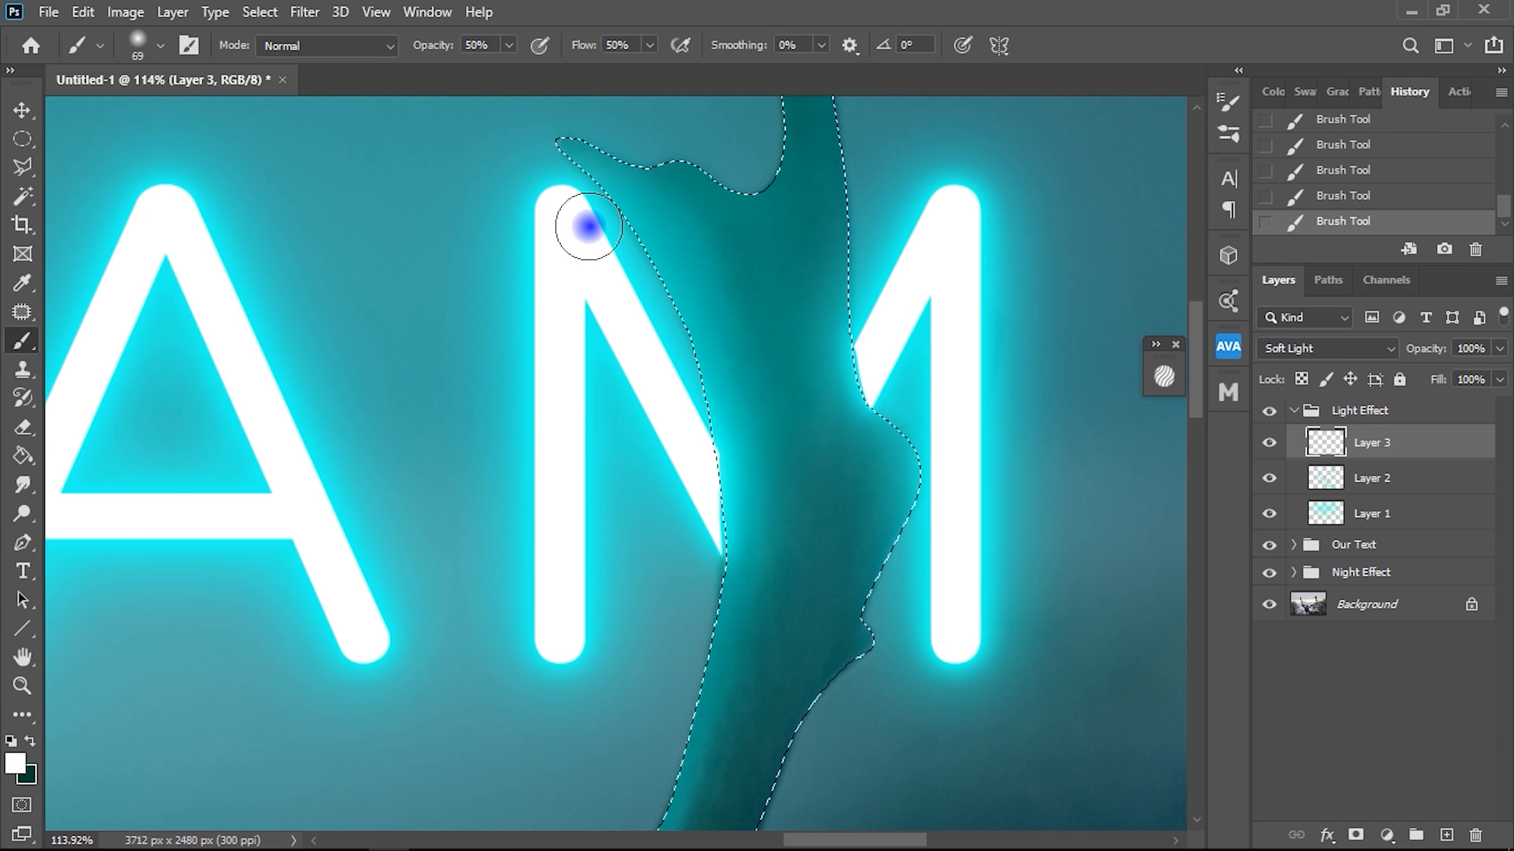
pyautogui.moveTo(753, 191)
pyautogui.mouseDown()
pyautogui.moveTo(724, 304)
pyautogui.moveTo(692, 75)
pyautogui.mouseUp()
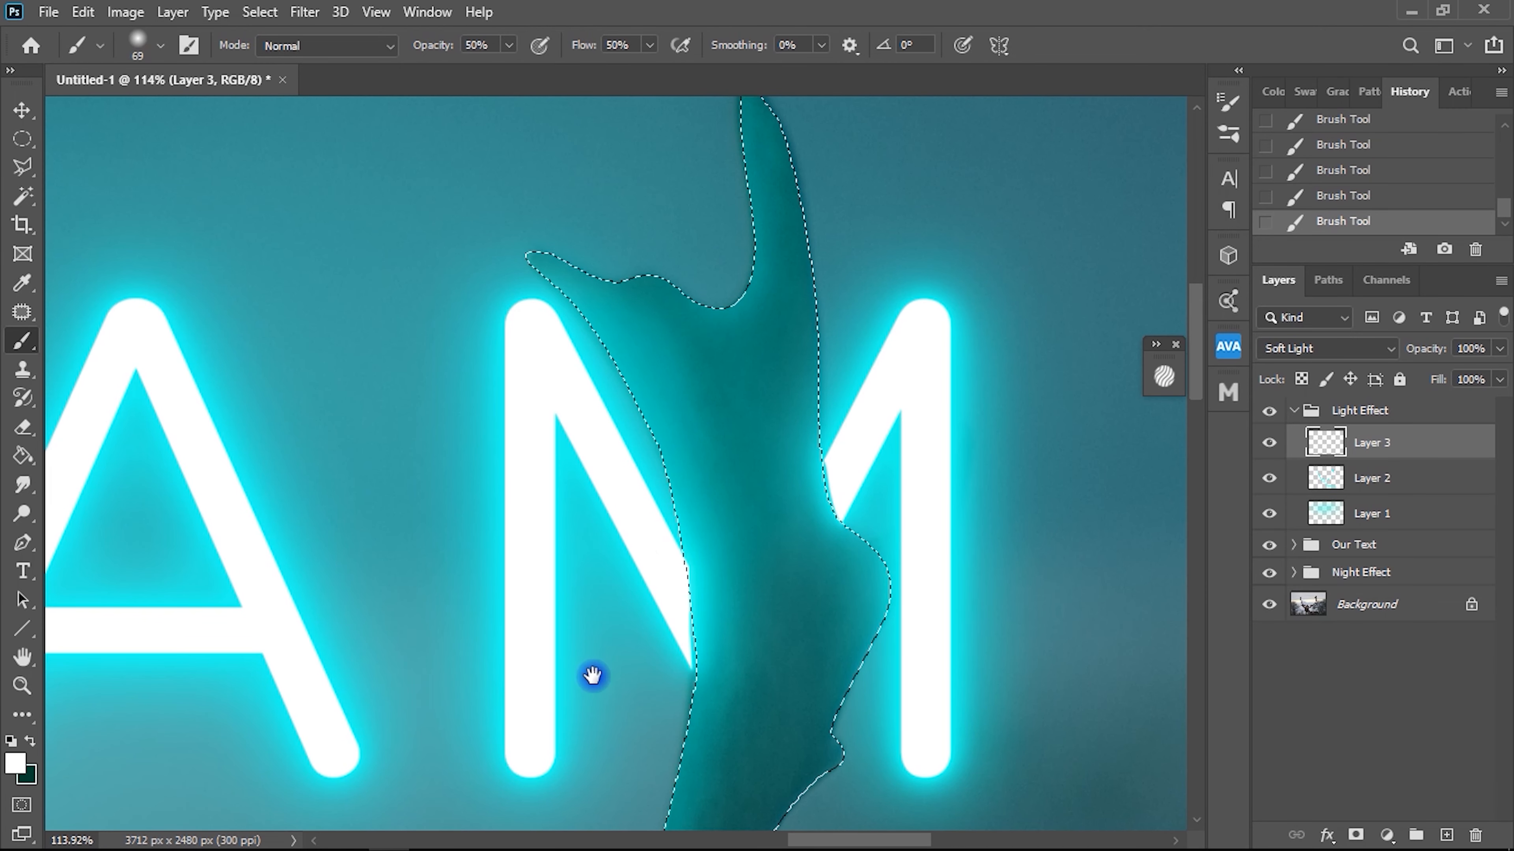
# Paint the white highlight along the inner edge of the left antler's short tine above the forehead.
pyautogui.moveTo(595, 649); pyautogui.dragTo(596, 191)
pyautogui.moveTo(585, 579); pyautogui.dragTo(954, 309)
pyautogui.moveTo(636, 565); pyautogui.dragTo(1011, 561)
pyautogui.moveTo(638, 606); pyautogui.dragTo(672, 632)
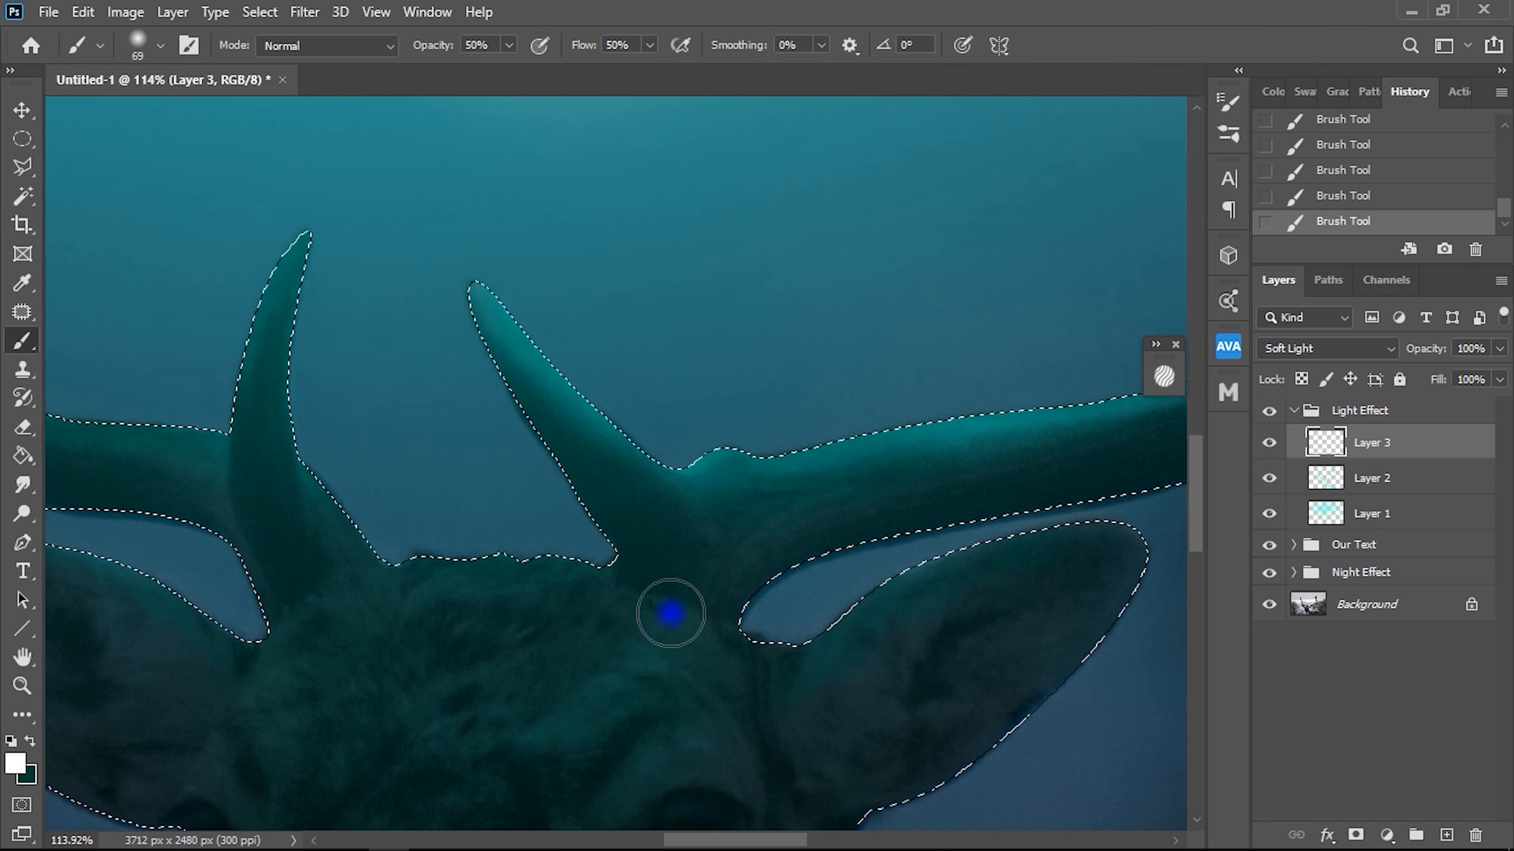
pyautogui.moveTo(393, 554); pyautogui.dragTo(528, 624)
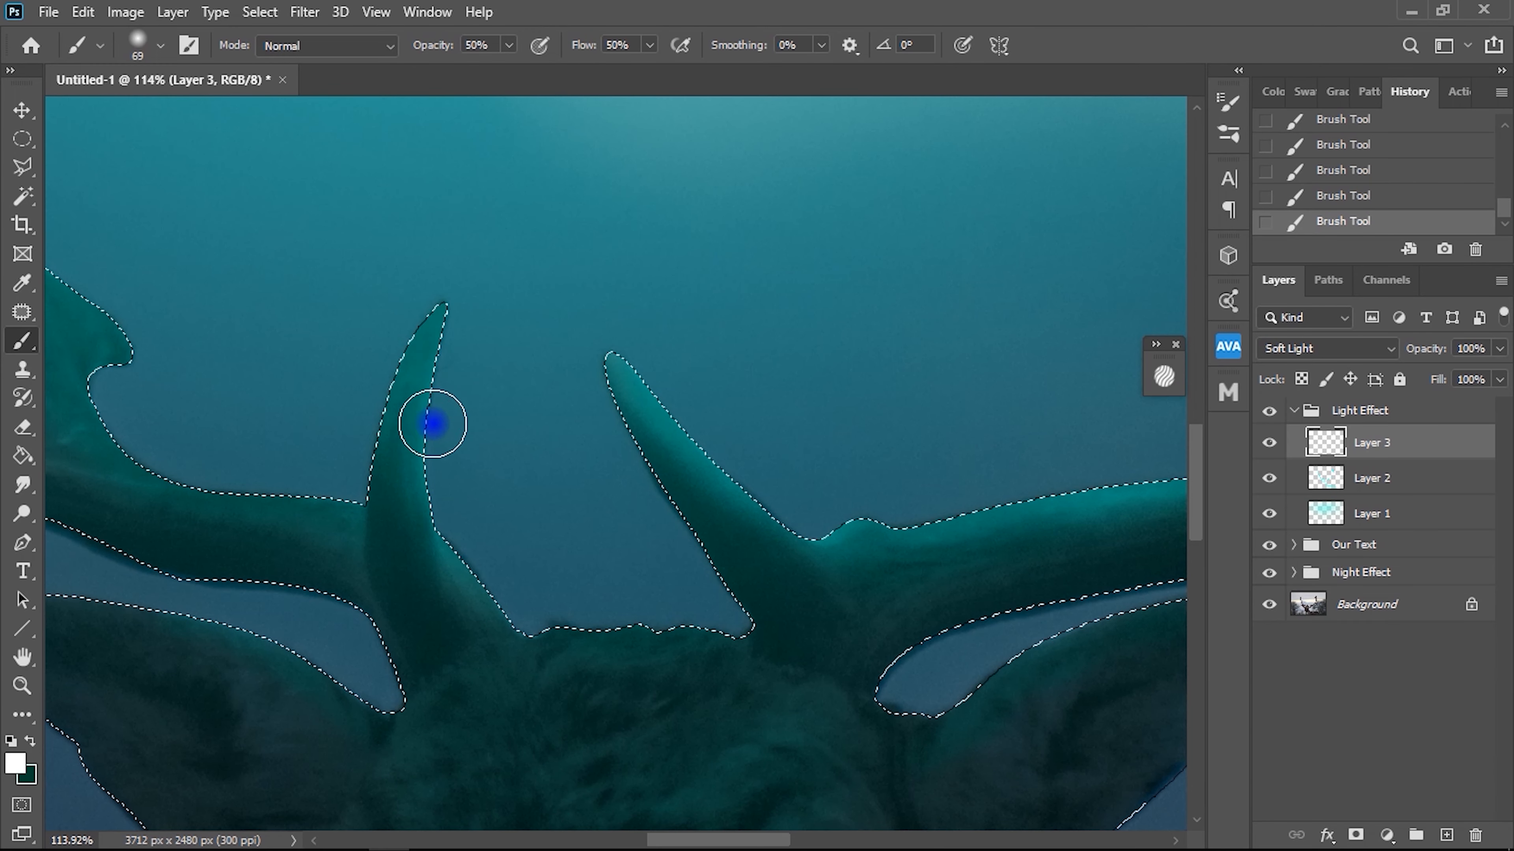
pyautogui.moveTo(291, 544); pyautogui.dragTo(575, 648)
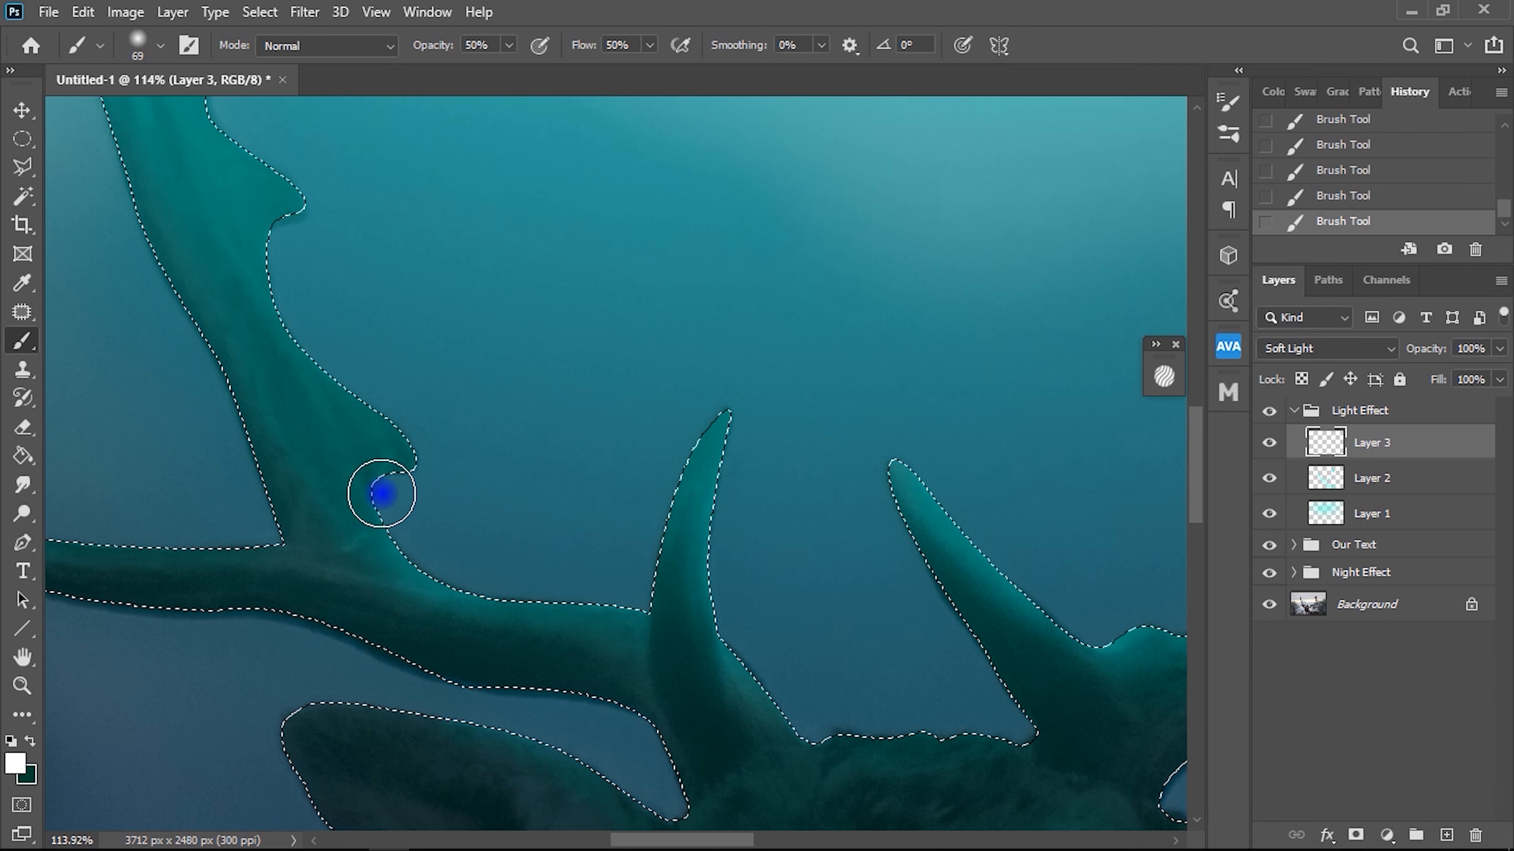
# Highlight the left antler's inner edge up to its tips over the letter D, and its low outer tine.
pyautogui.moveTo(415, 452)
pyautogui.mouseDown()
pyautogui.moveTo(466, 611)
pyautogui.moveTo(493, 611)
pyautogui.mouseUp()
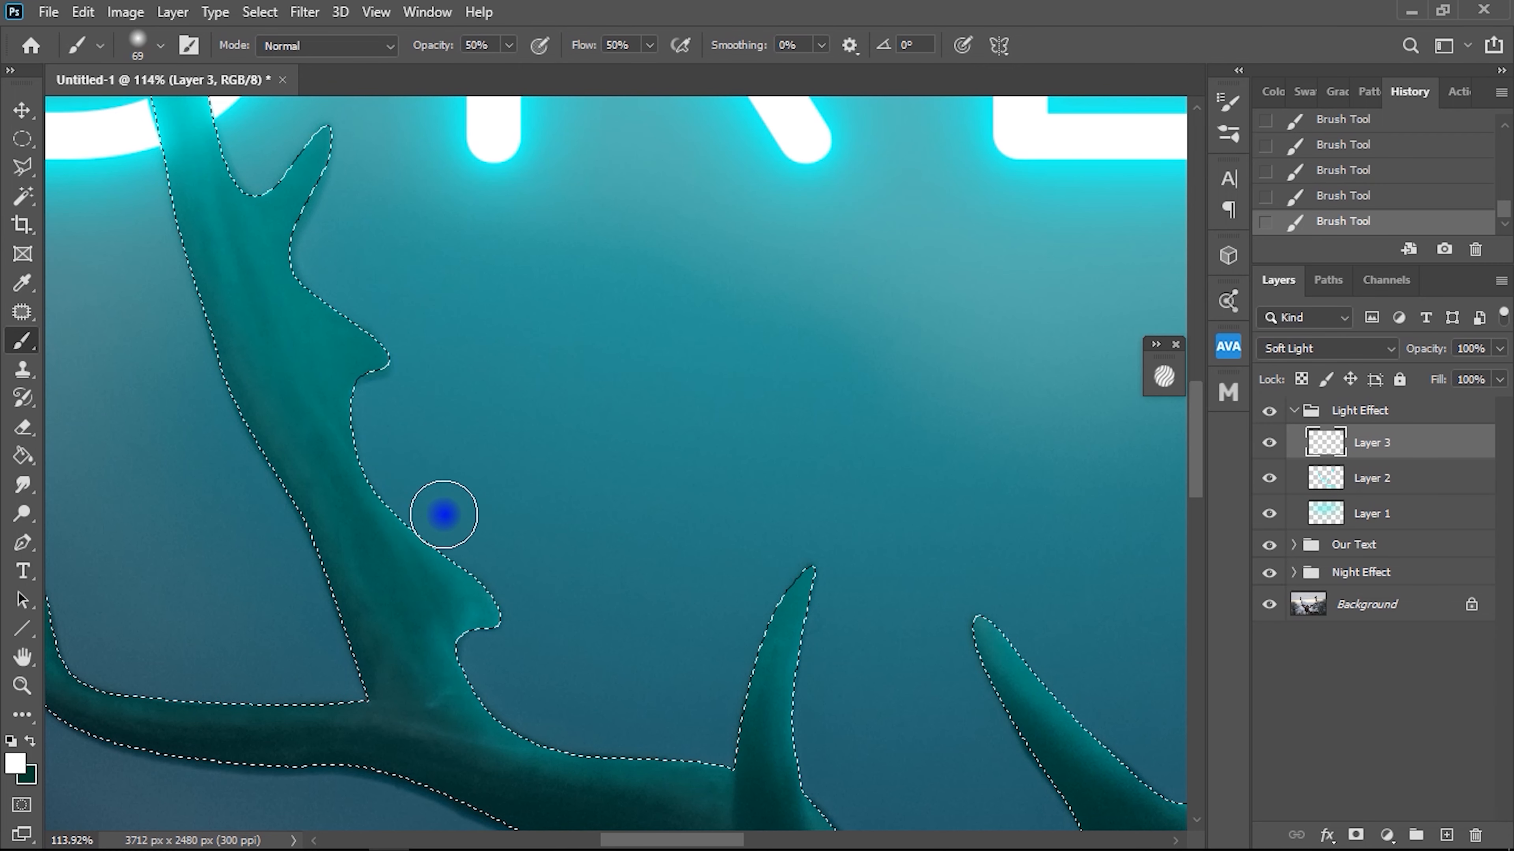
pyautogui.moveTo(361, 404); pyautogui.dragTo(455, 617)
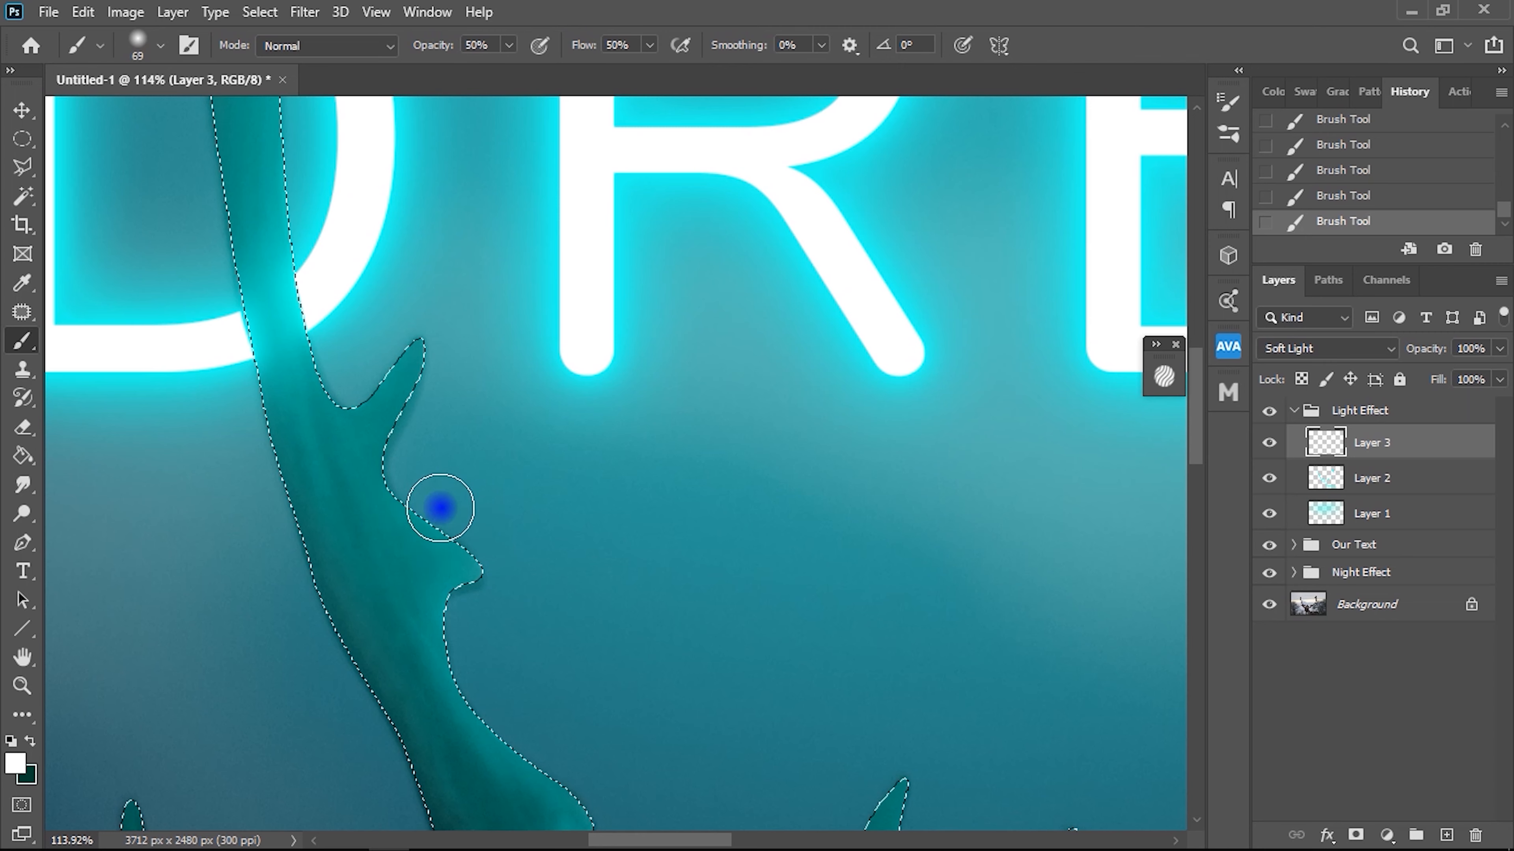
pyautogui.moveTo(421, 341); pyautogui.dragTo(420, 577)
pyautogui.moveTo(344, 256); pyautogui.dragTo(400, 471)
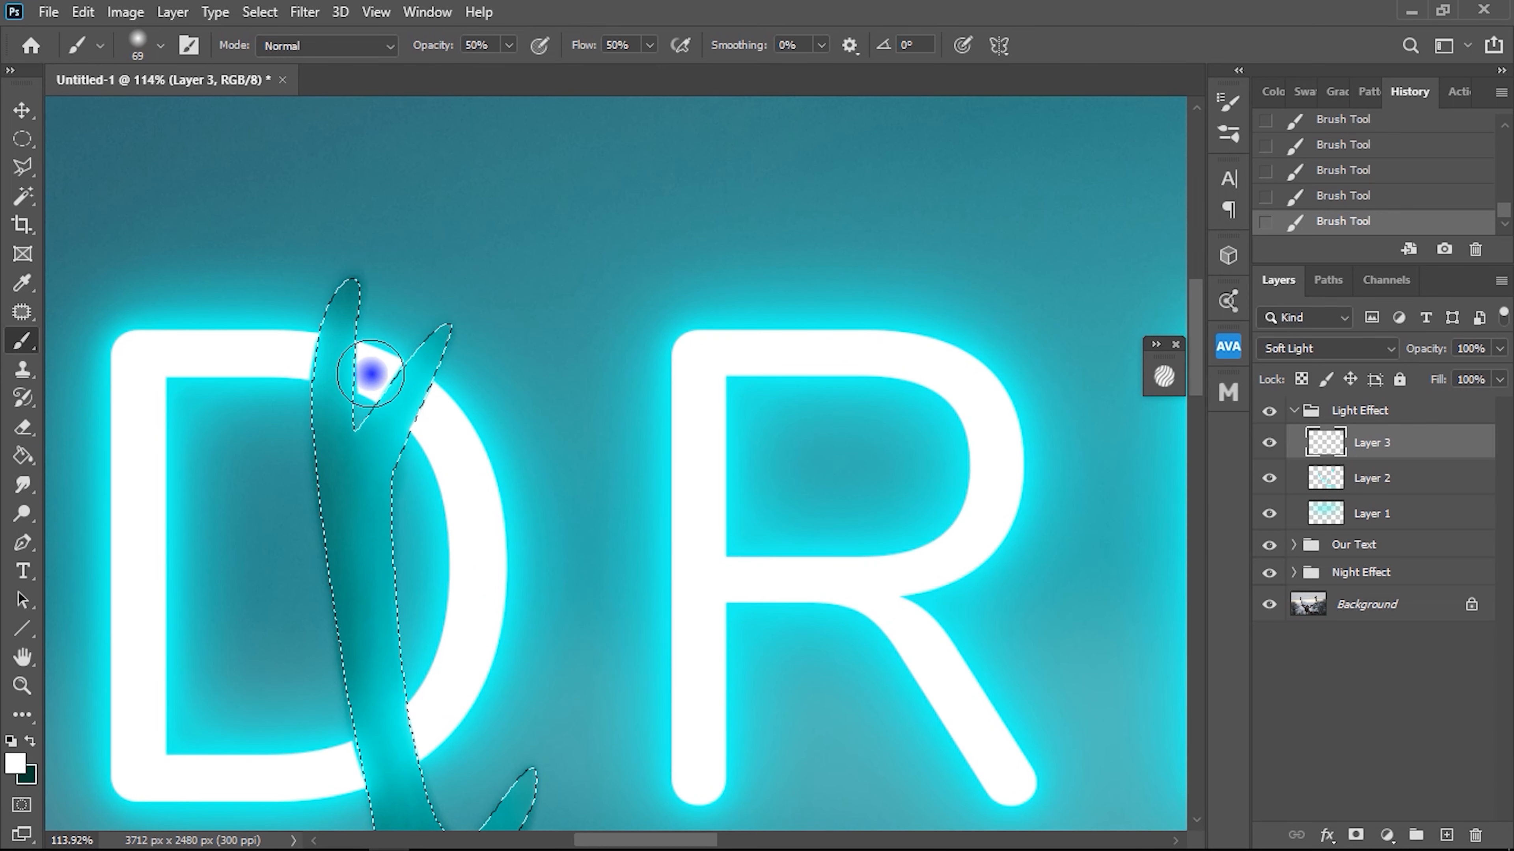
pyautogui.moveTo(433, 829); pyautogui.dragTo(377, 472)
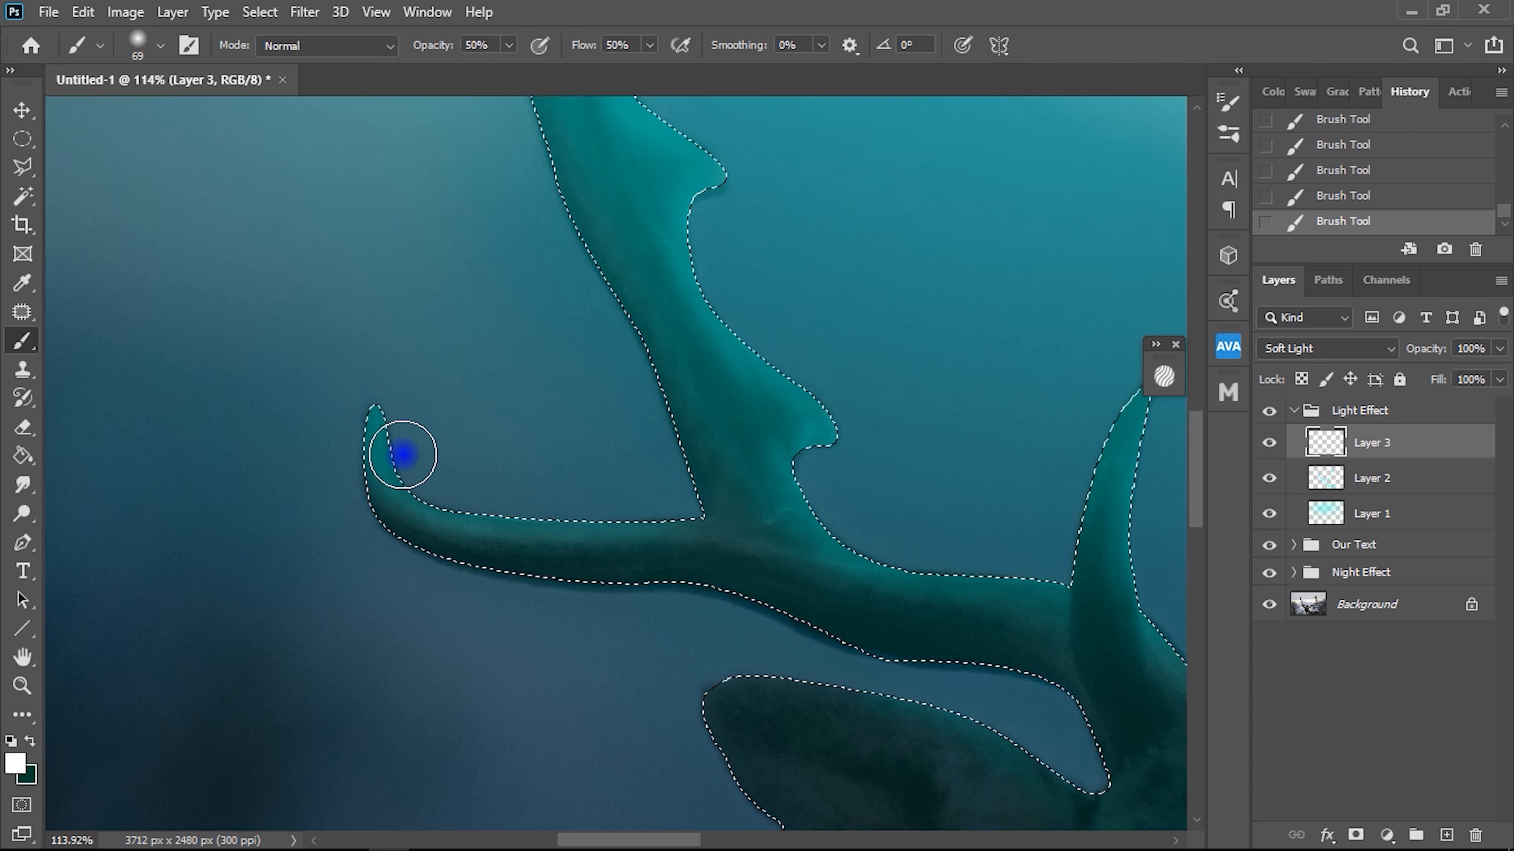
pyautogui.moveTo(659, 532); pyautogui.dragTo(400, 445)
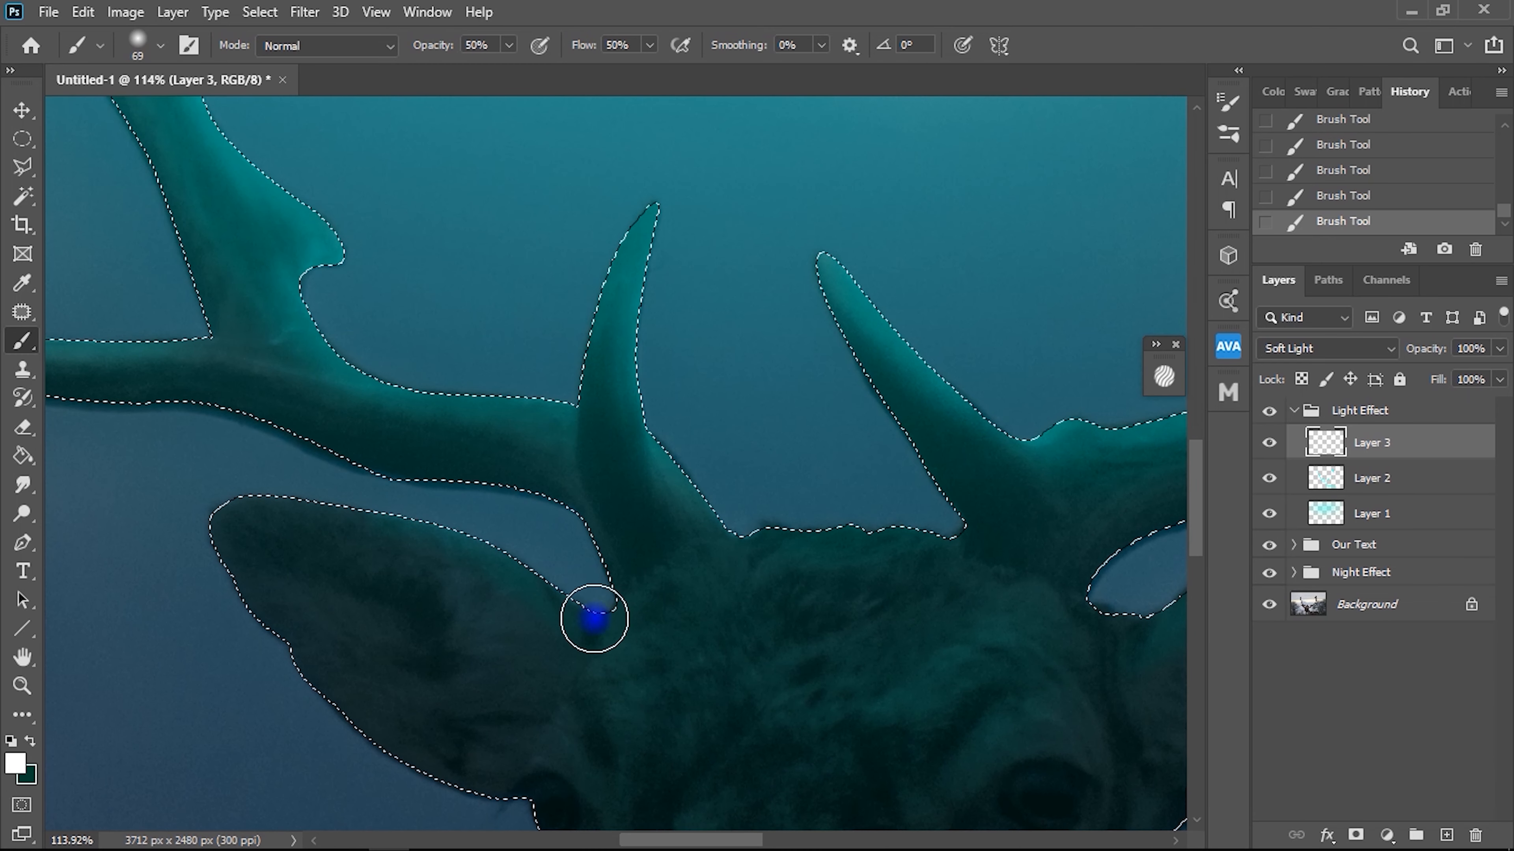
# Set the brush to 48 px at 23% opacity and faintly highlight the left ear's upper edge and the crown of the head.
pyautogui.rightClick(626, 541)
pyautogui.moveTo(795, 379); pyautogui.dragTo(780, 380)
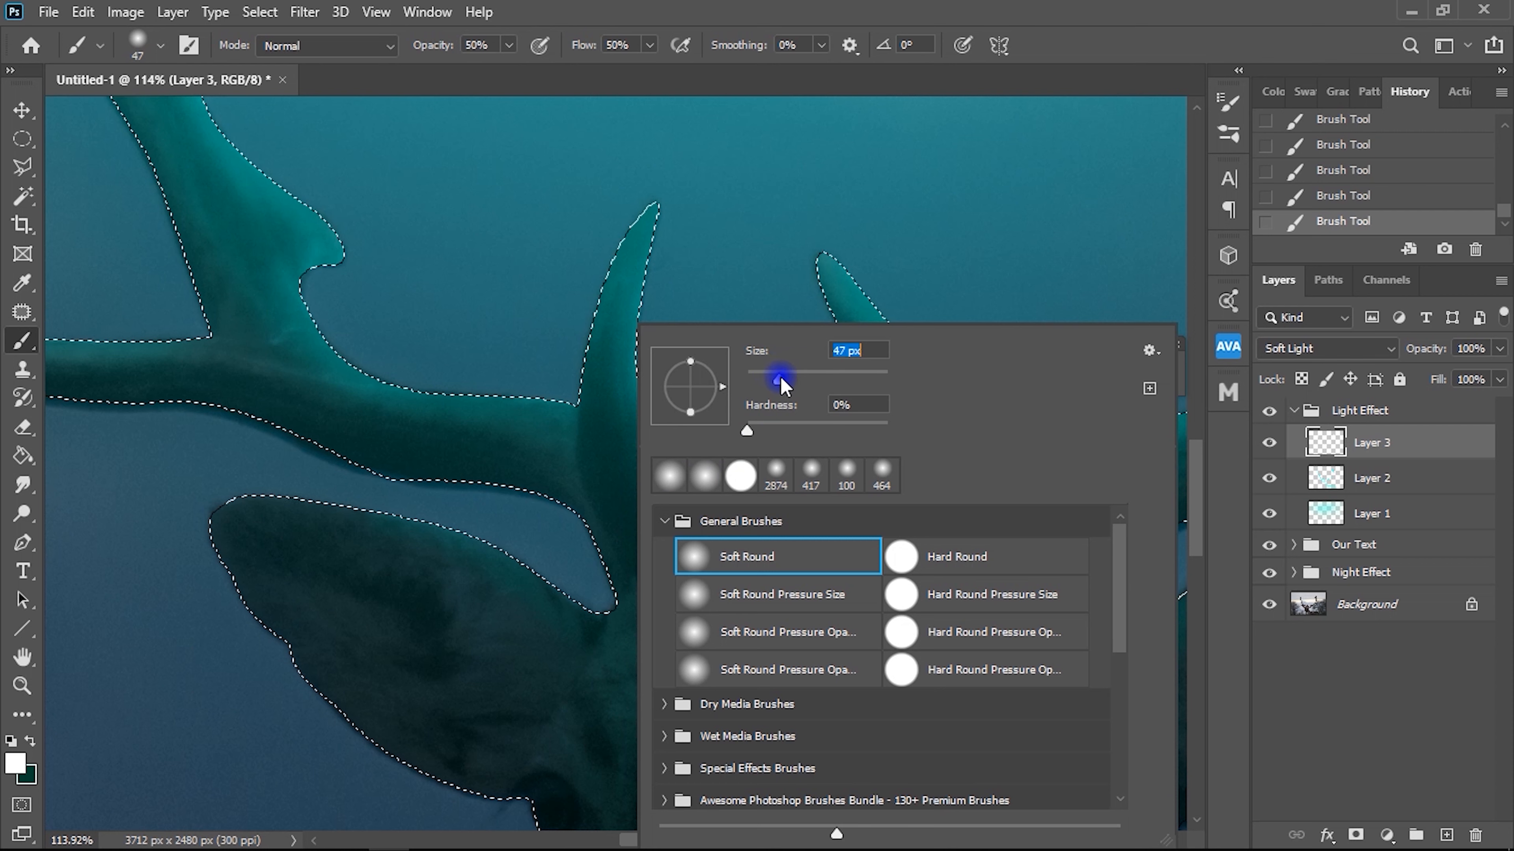
pyautogui.click(485, 57)
pyautogui.moveTo(441, 48); pyautogui.dragTo(412, 51)
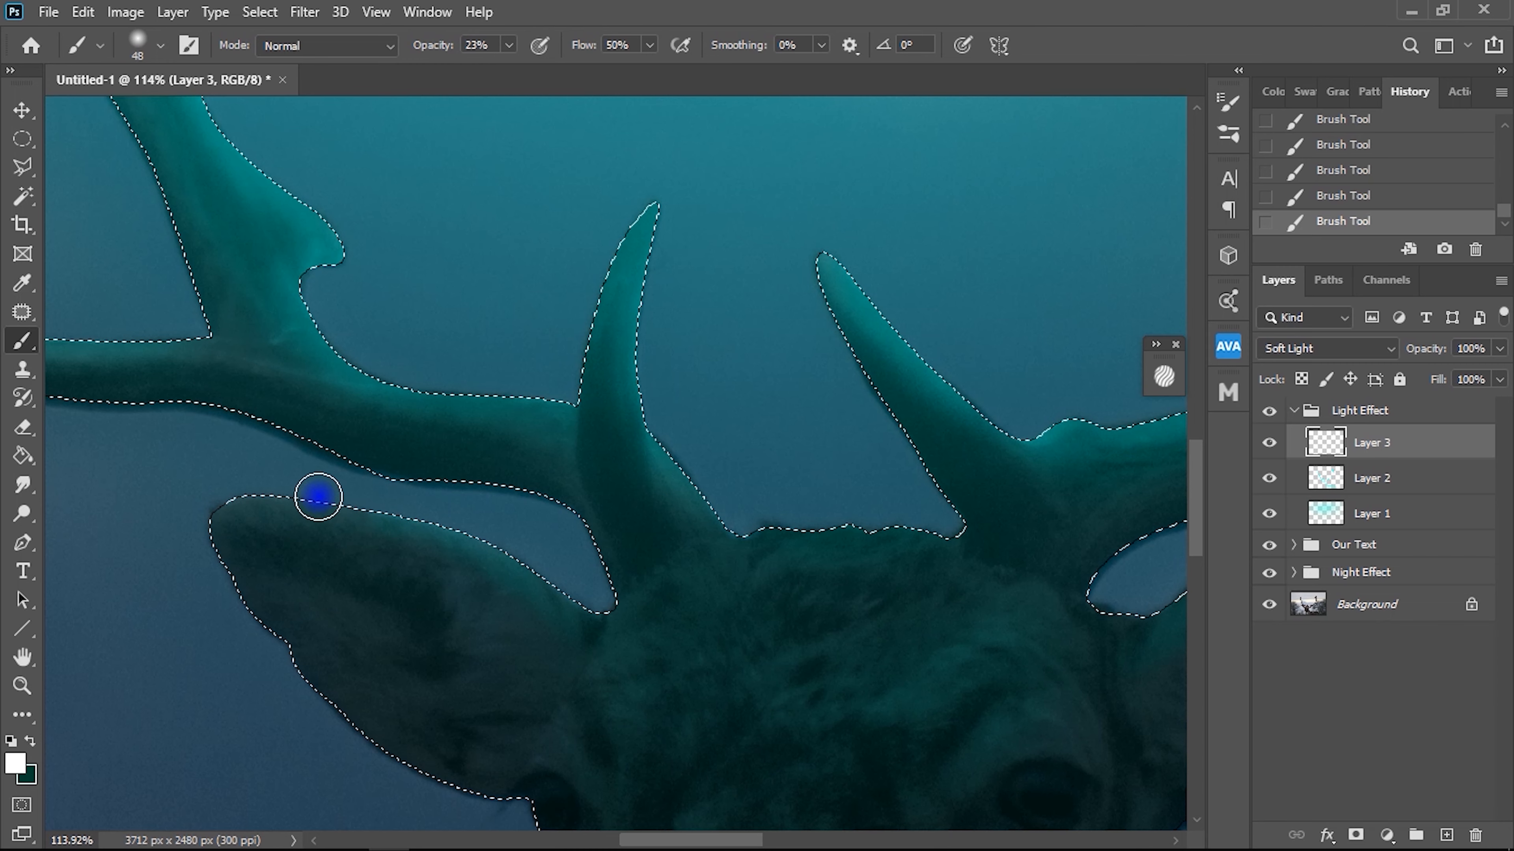
pyautogui.moveTo(723, 547); pyautogui.dragTo(613, 522)
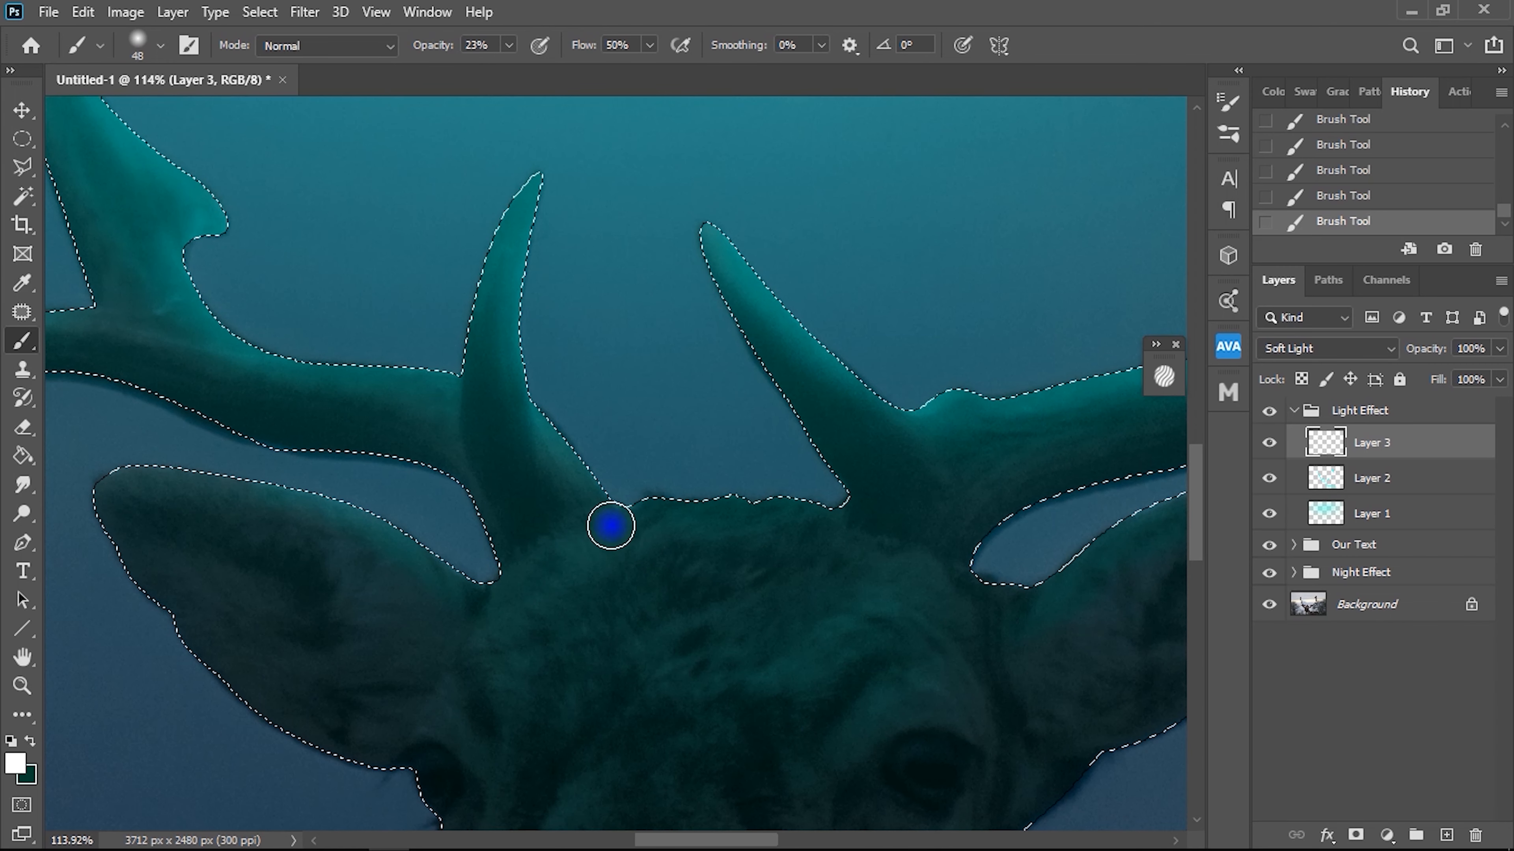
pyautogui.moveTo(756, 592)
pyautogui.mouseDown()
pyautogui.moveTo(734, 572)
pyautogui.moveTo(676, 399)
pyautogui.mouseUp()
# Enlarge the brush to 161 px and brush a soft highlight over the forehead and the bridge of the nose.
pyautogui.rightClick(775, 528)
pyautogui.click(980, 377)
pyautogui.click(685, 447)
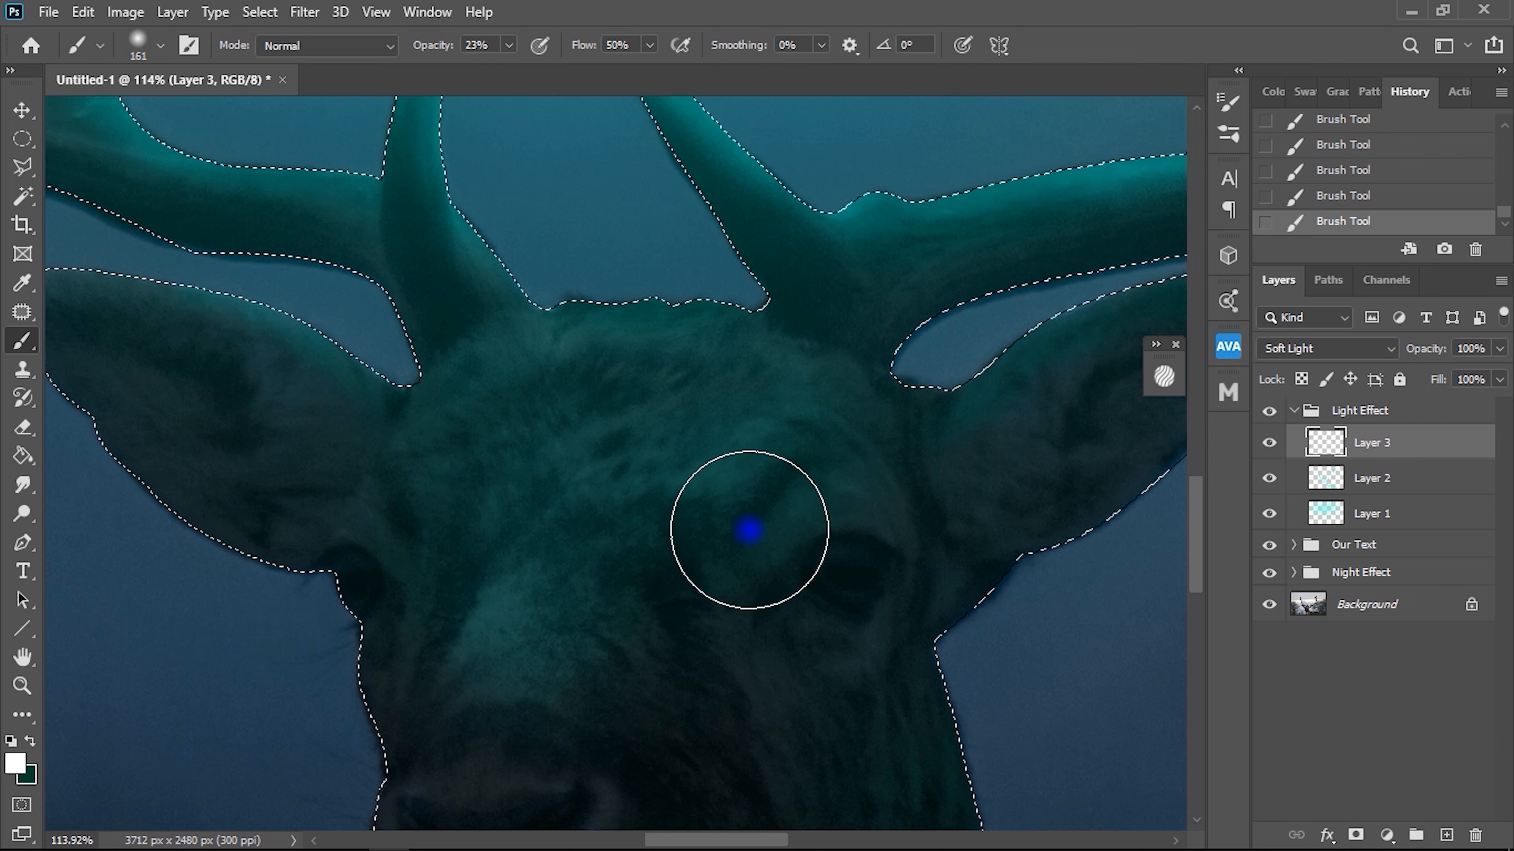
# Reduce the brush to 70 px and brighten the brow above the right eye and the top edge of the head.
pyautogui.rightClick(749, 530)
pyautogui.click(937, 380)
pyautogui.click(710, 497)
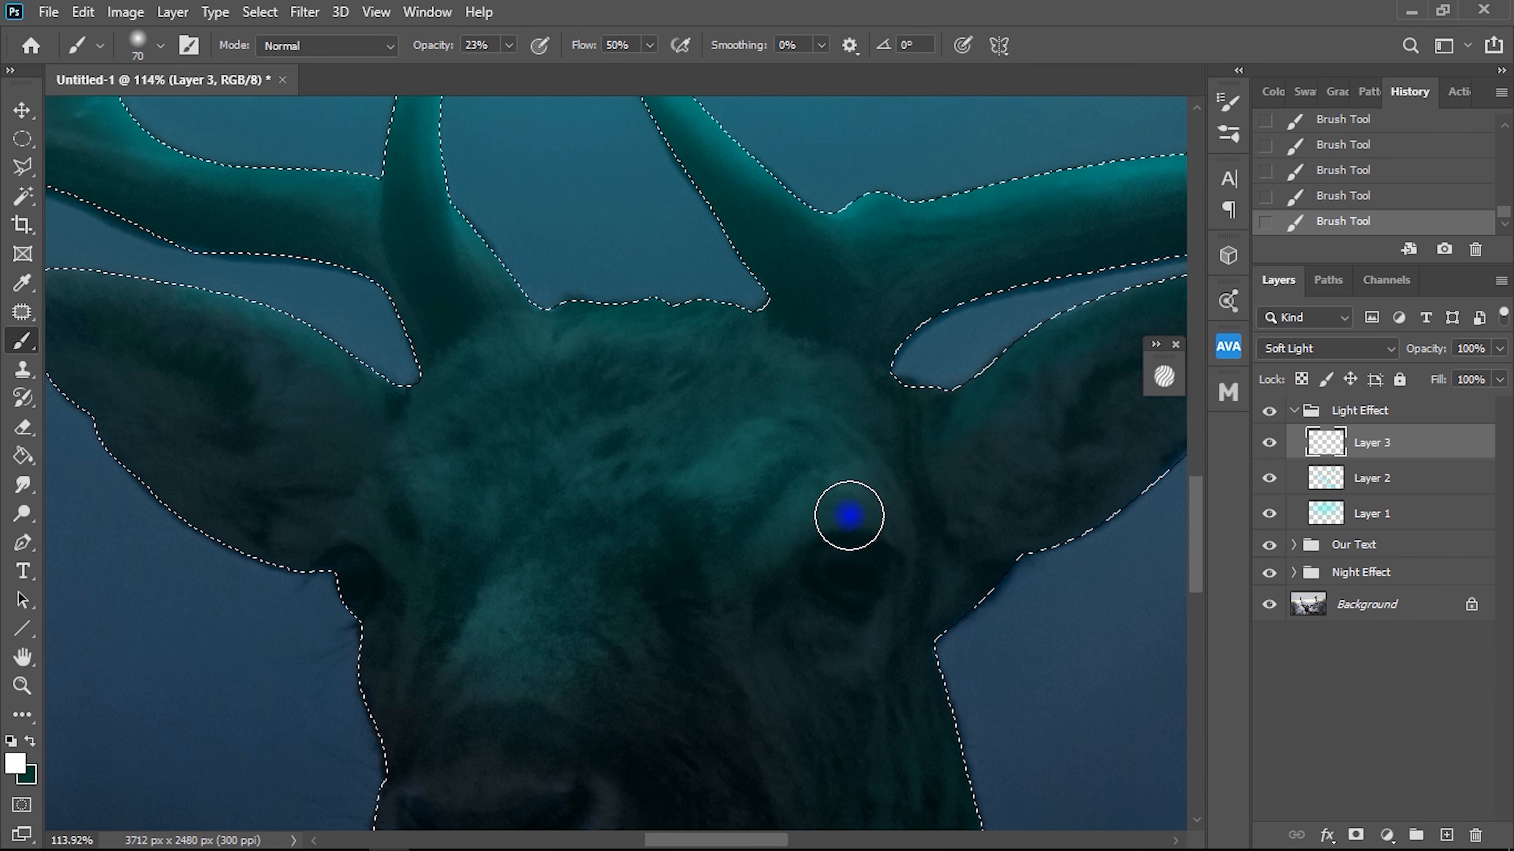
pyautogui.moveTo(849, 516); pyautogui.dragTo(632, 577)
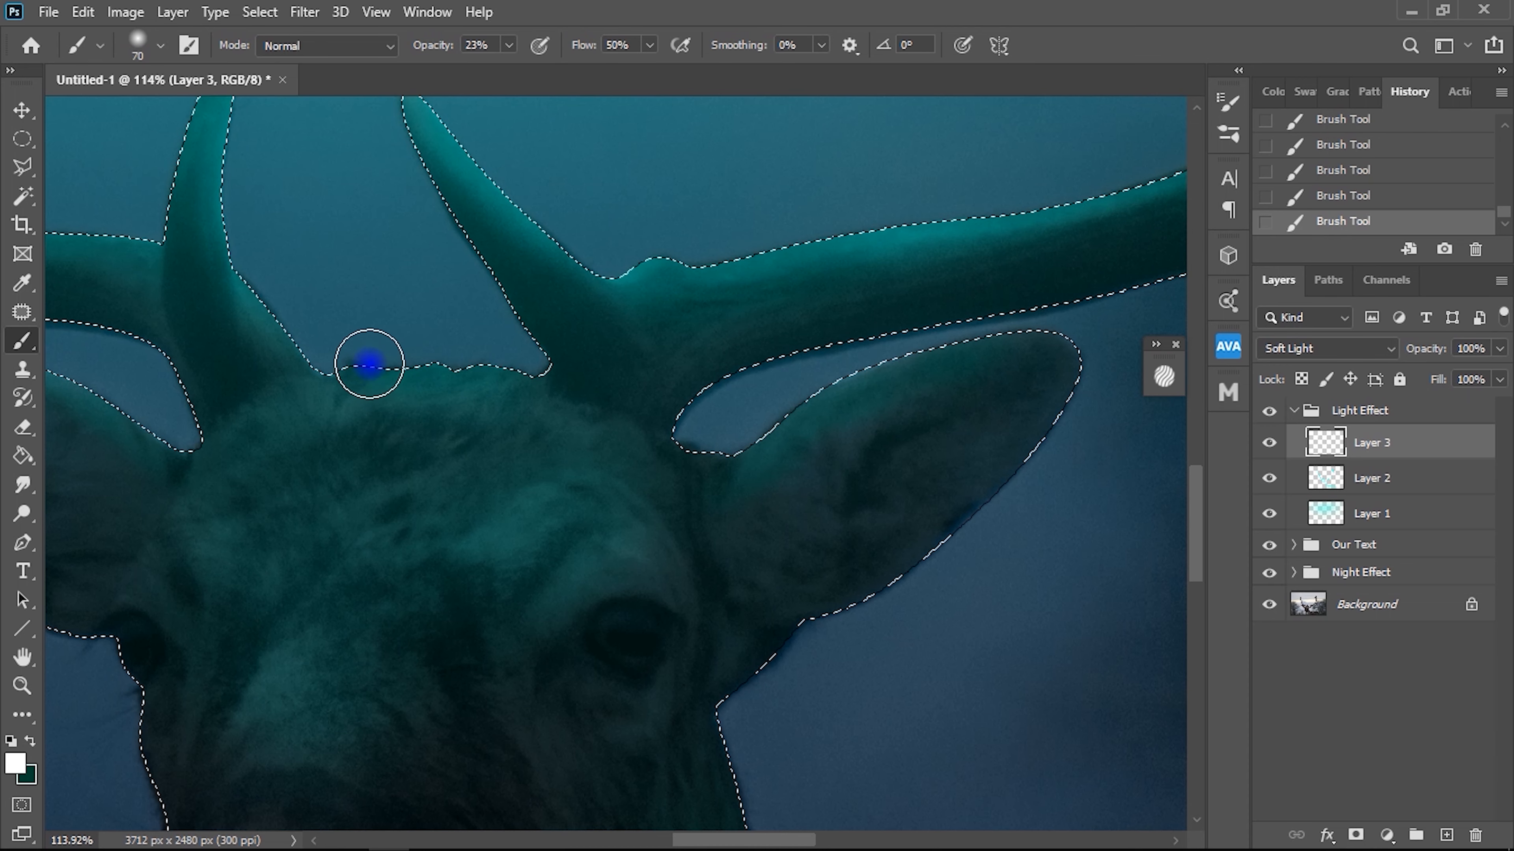
# Brush faint highlights down the neck's outer edge and along the upper contour of the deer's back.
pyautogui.moveTo(655, 608); pyautogui.dragTo(483, 345)
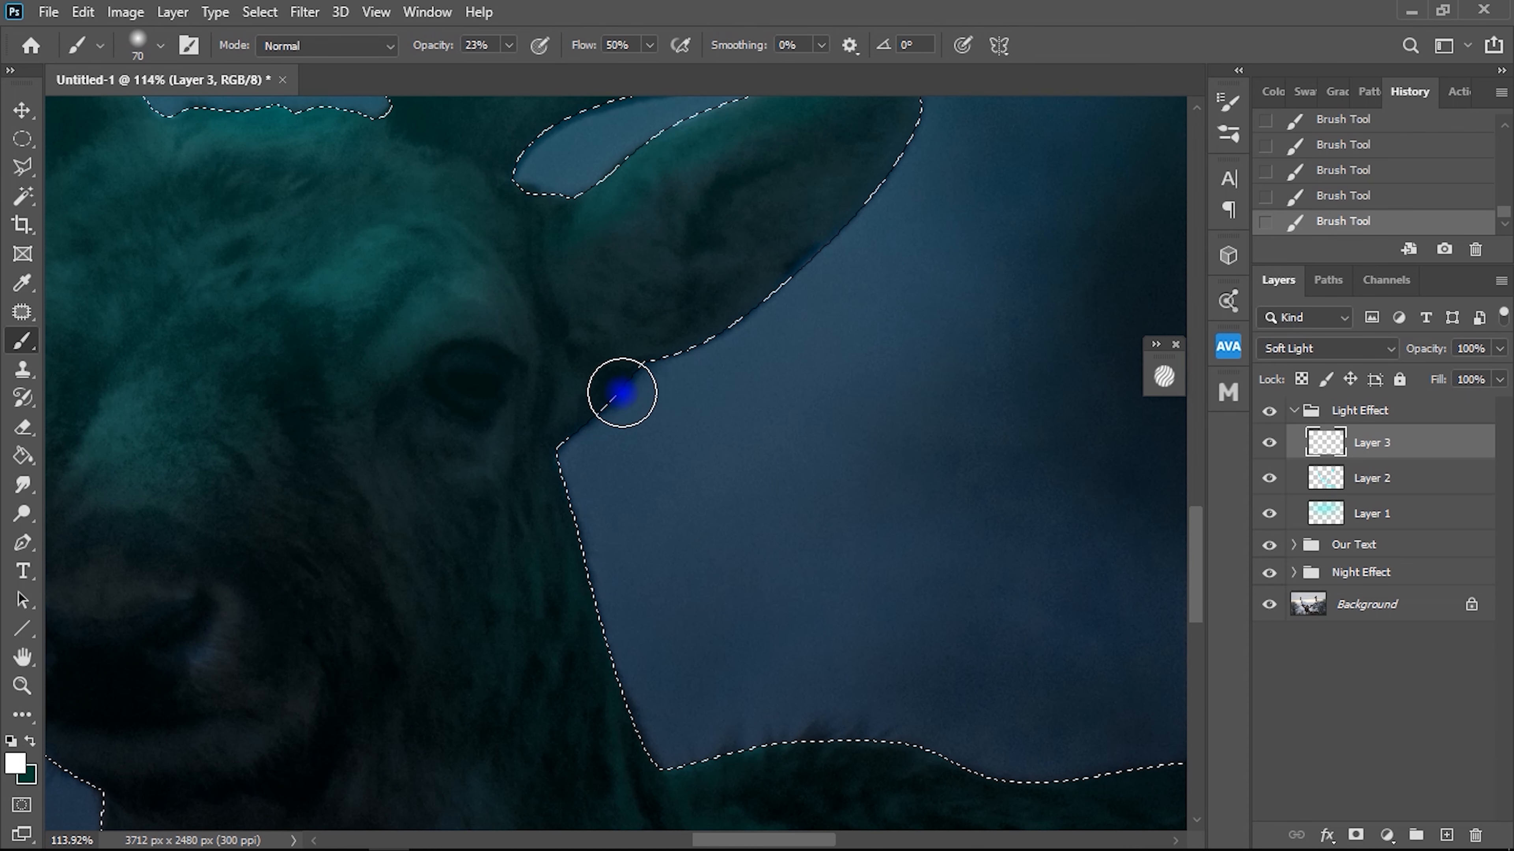
pyautogui.moveTo(534, 511); pyautogui.dragTo(486, 451)
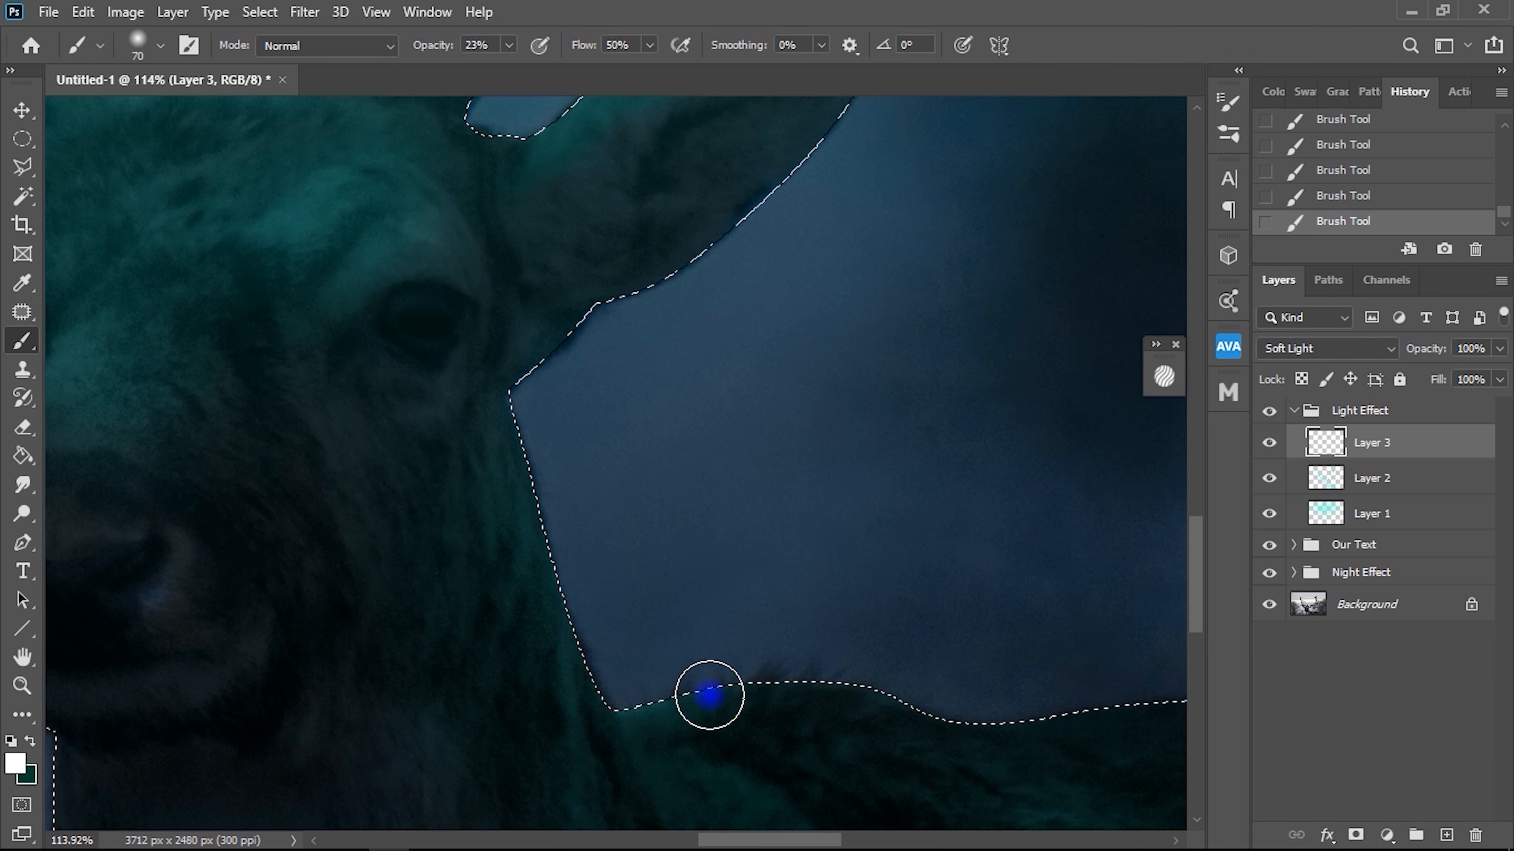
pyautogui.moveTo(832, 737); pyautogui.dragTo(543, 540)
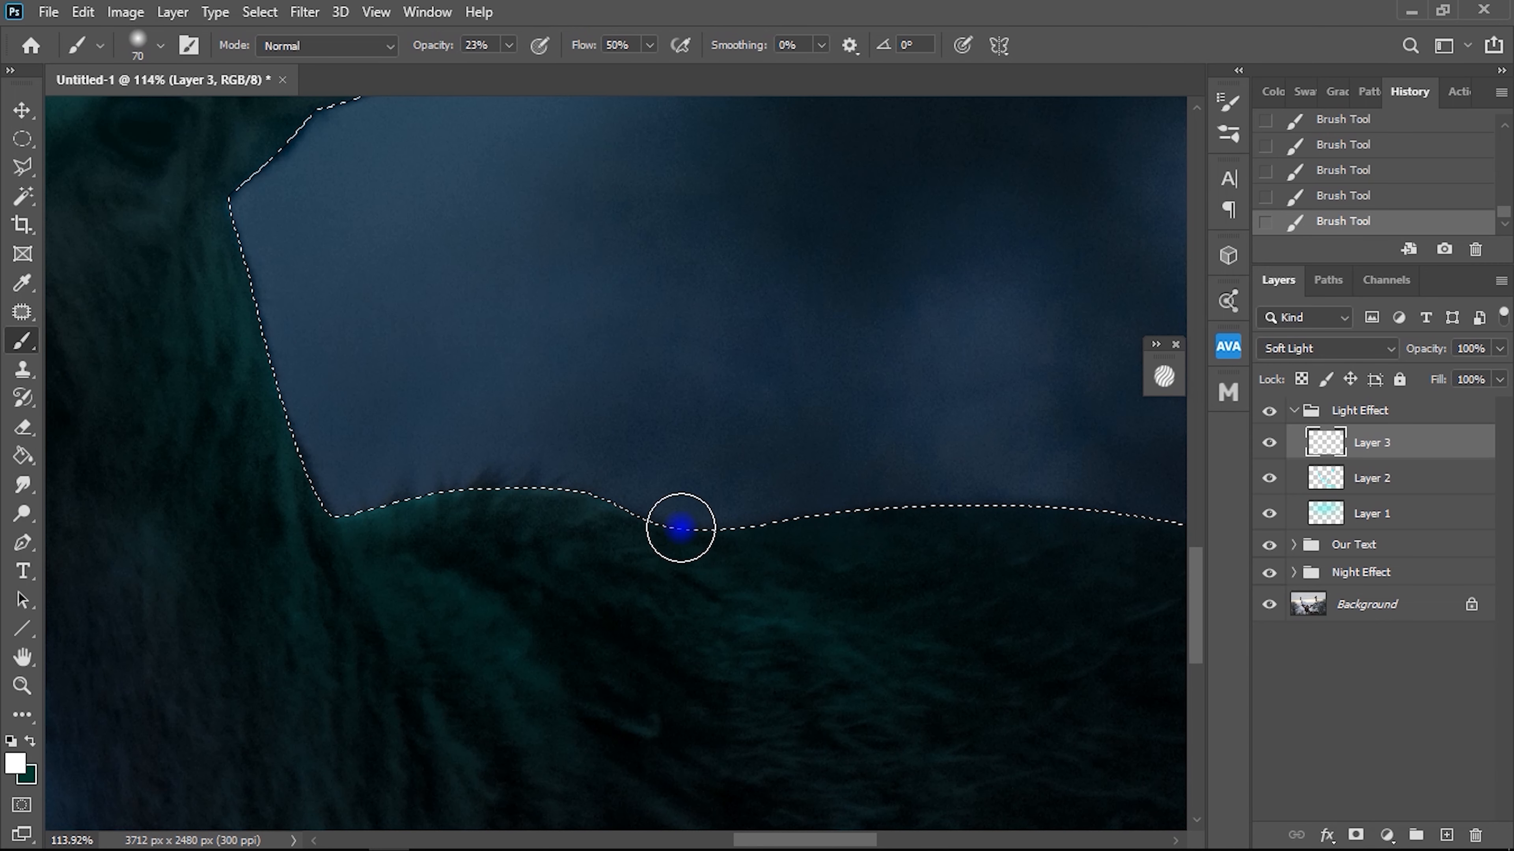
pyautogui.moveTo(760, 536); pyautogui.dragTo(497, 508)
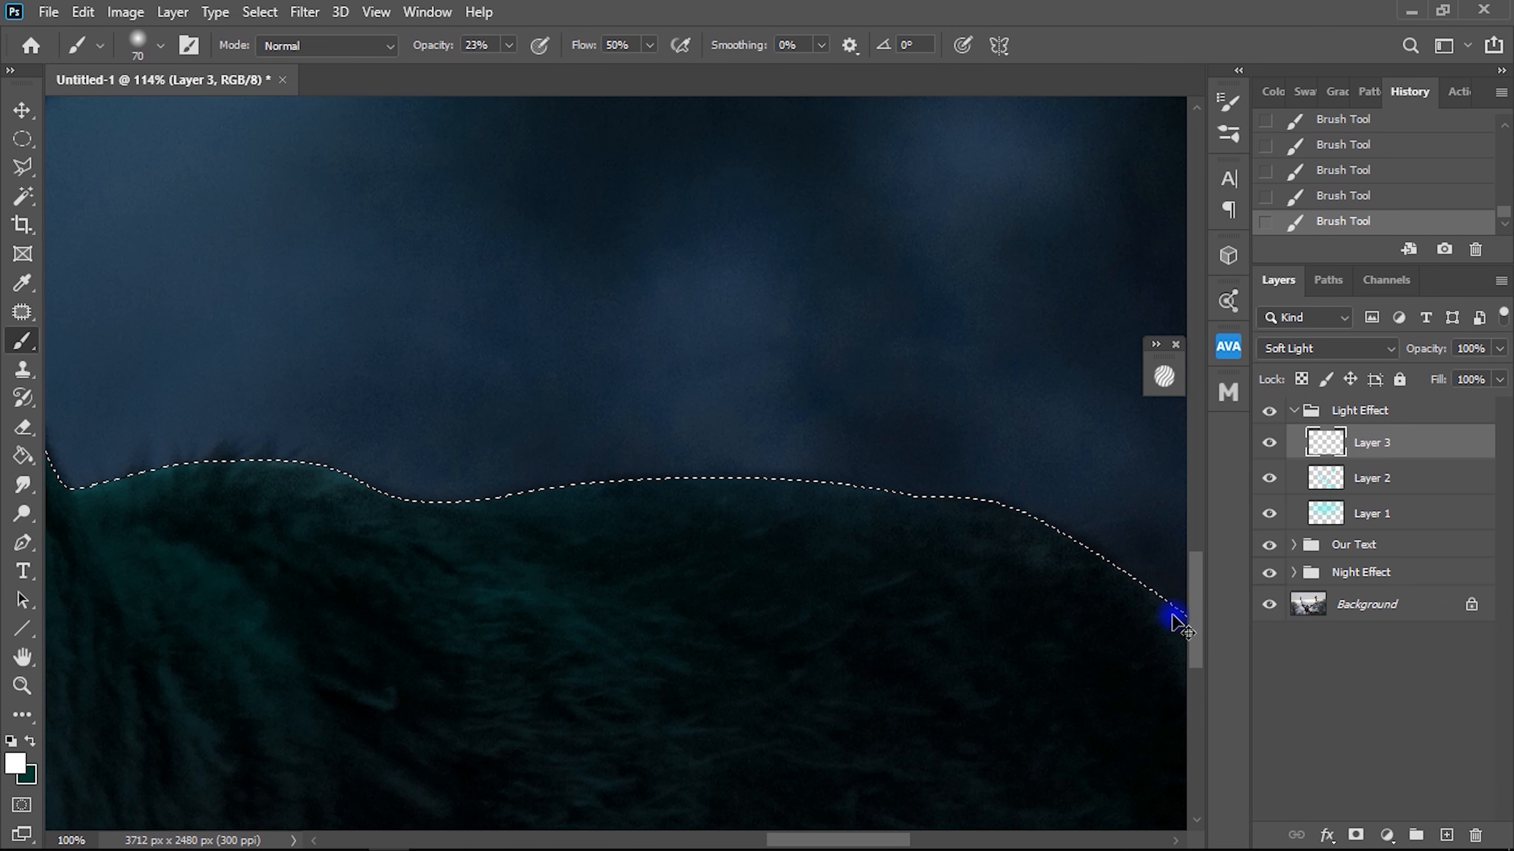
# Enlarge the brush to 322 px and brush broad soft highlights over the deer's shoulder and face.
pyautogui.hotkey('ctrl', '-')
pyautogui.hotkey('ctrl', '-')
pyautogui.hotkey('ctrl', '-')
pyautogui.hotkey('ctrl', '-')
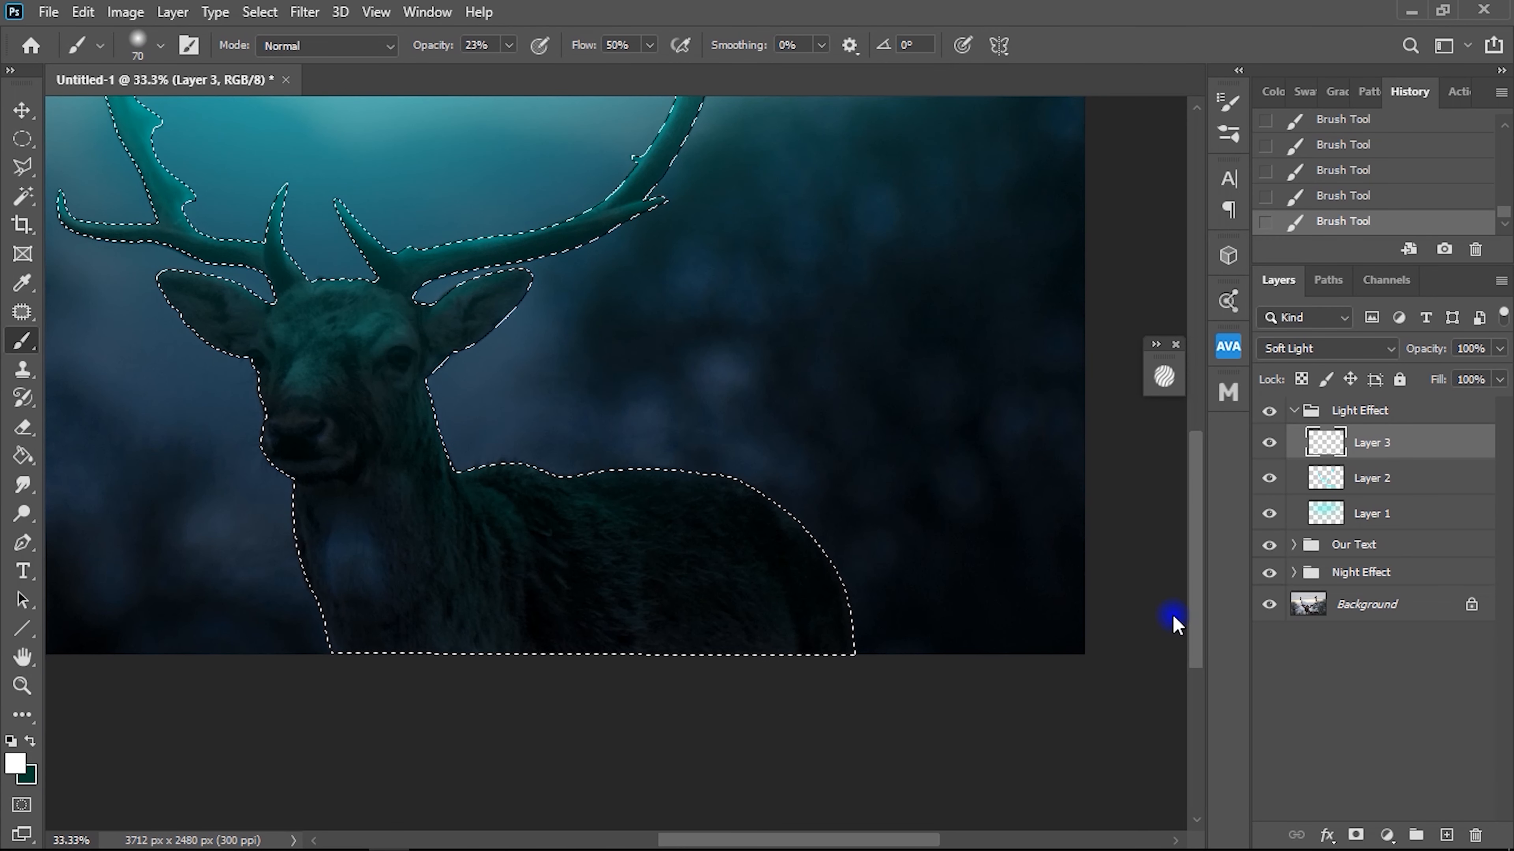
pyautogui.rightClick(609, 529)
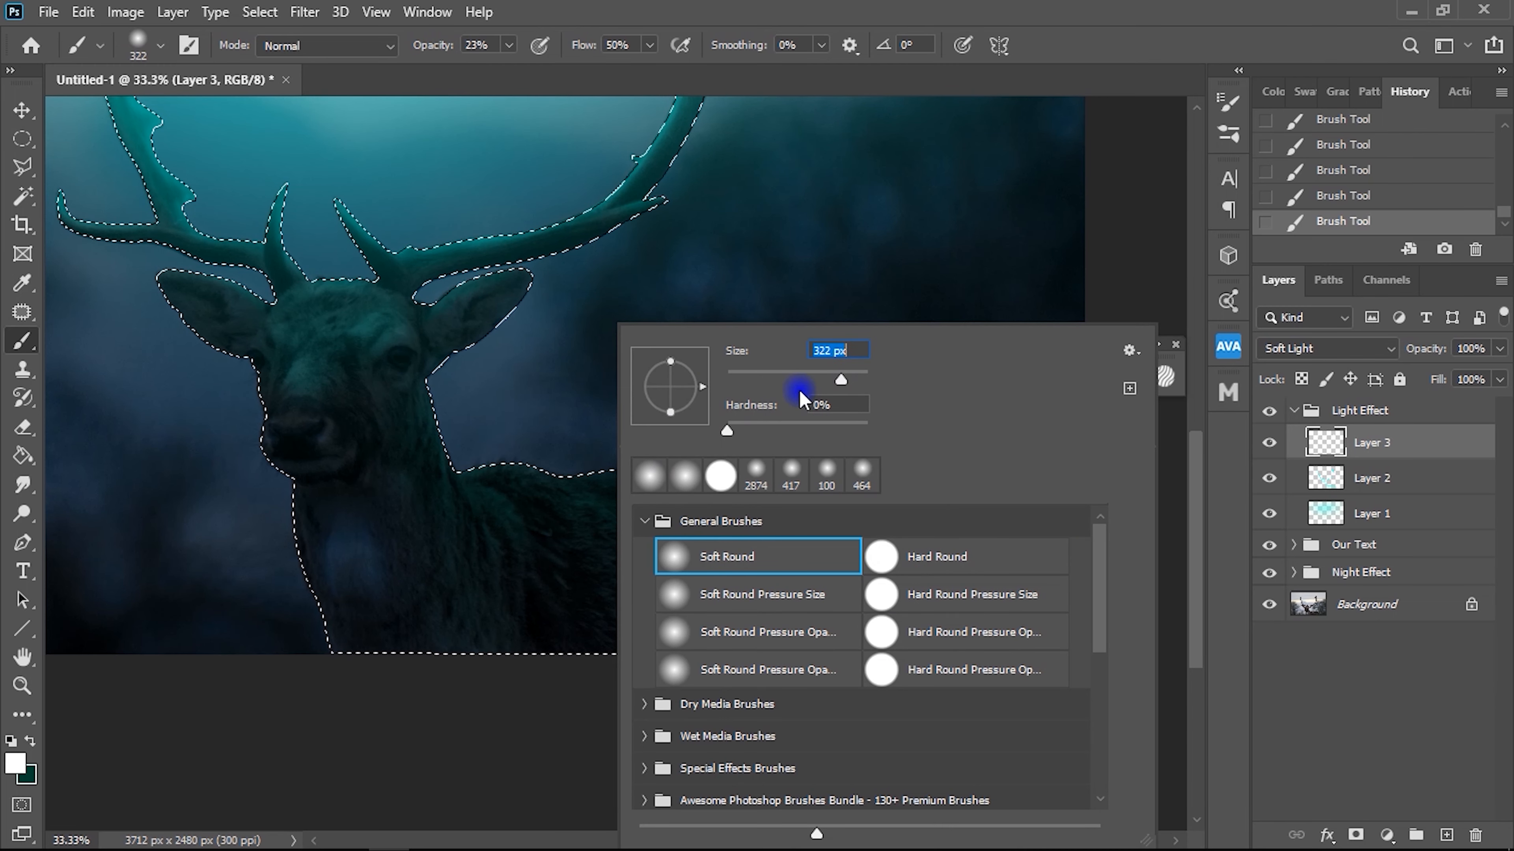
pyautogui.click(501, 523)
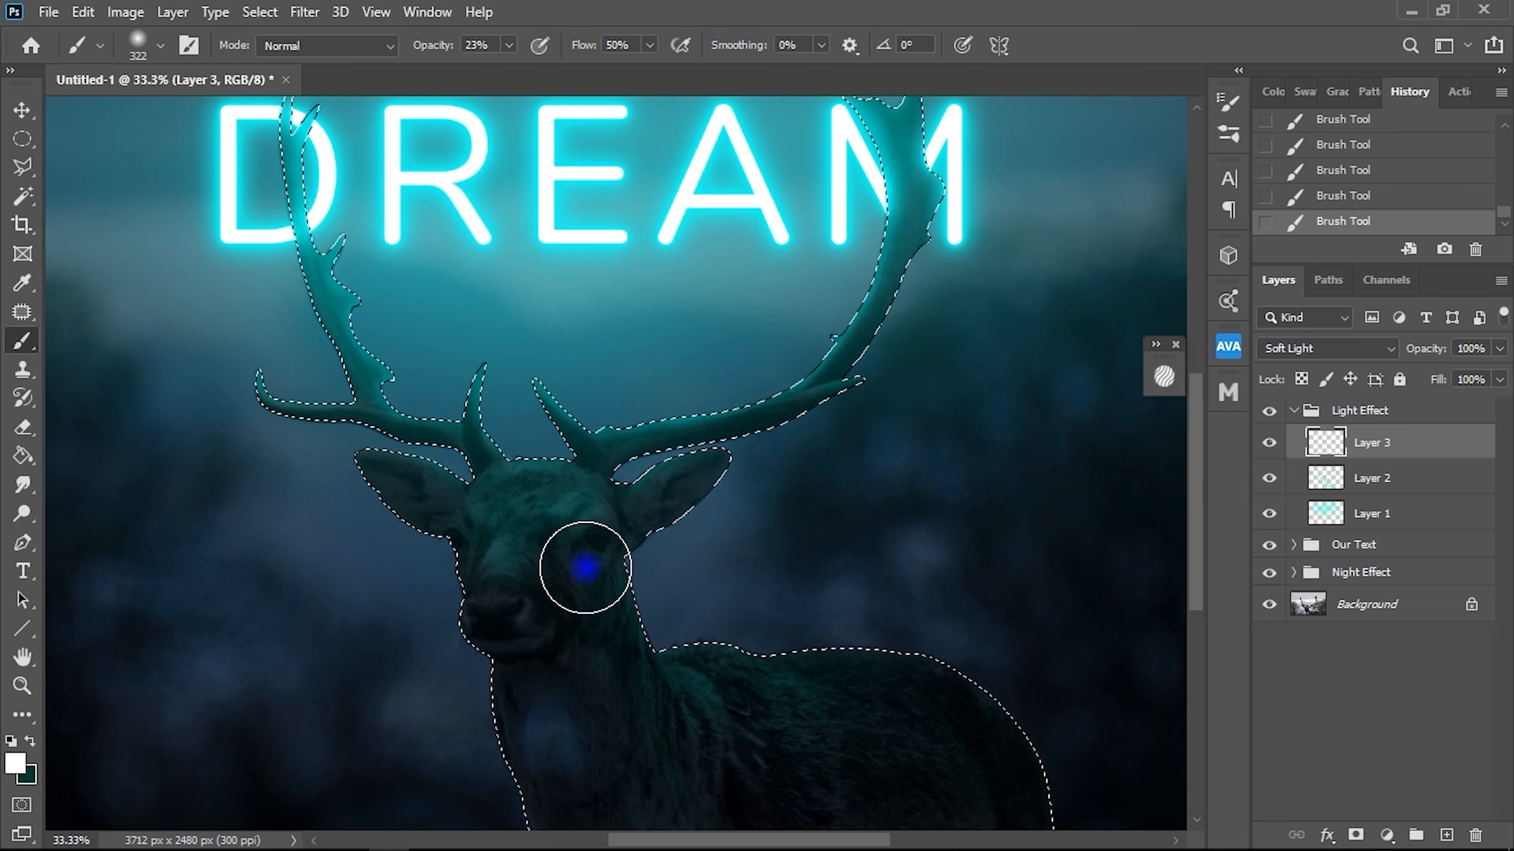
# Deselect the deer and toggle the Light Effect group's visibility to compare the image with and without the lighting.
pyautogui.hotkey('ctrl', 'd')
pyautogui.hotkey('ctrl', '-')
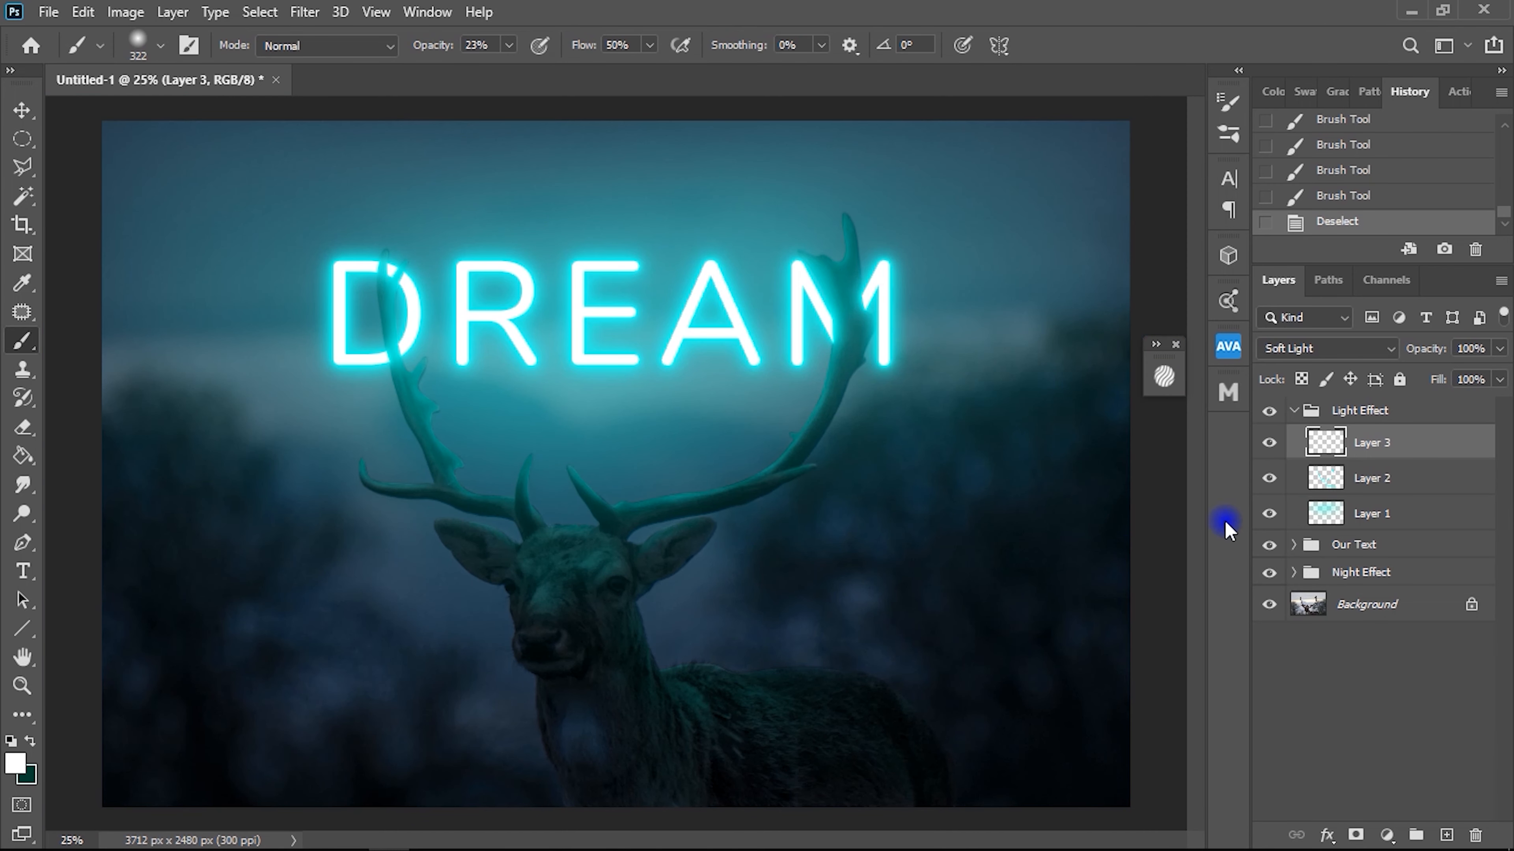
pyautogui.click(1271, 416)
pyautogui.click(1268, 411)
pyautogui.click(1269, 413)
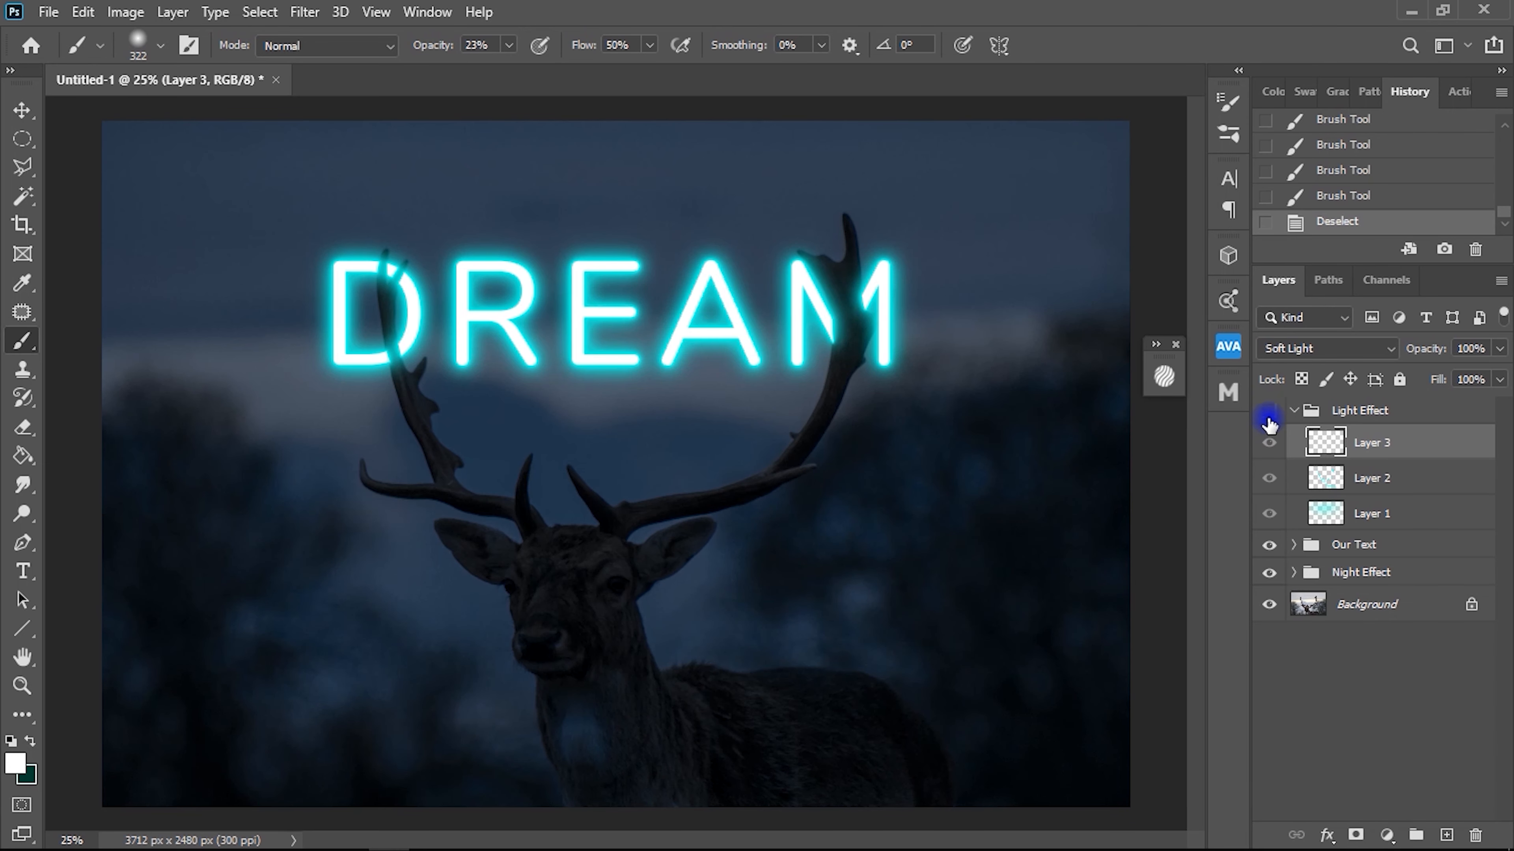
pyautogui.click(1269, 414)
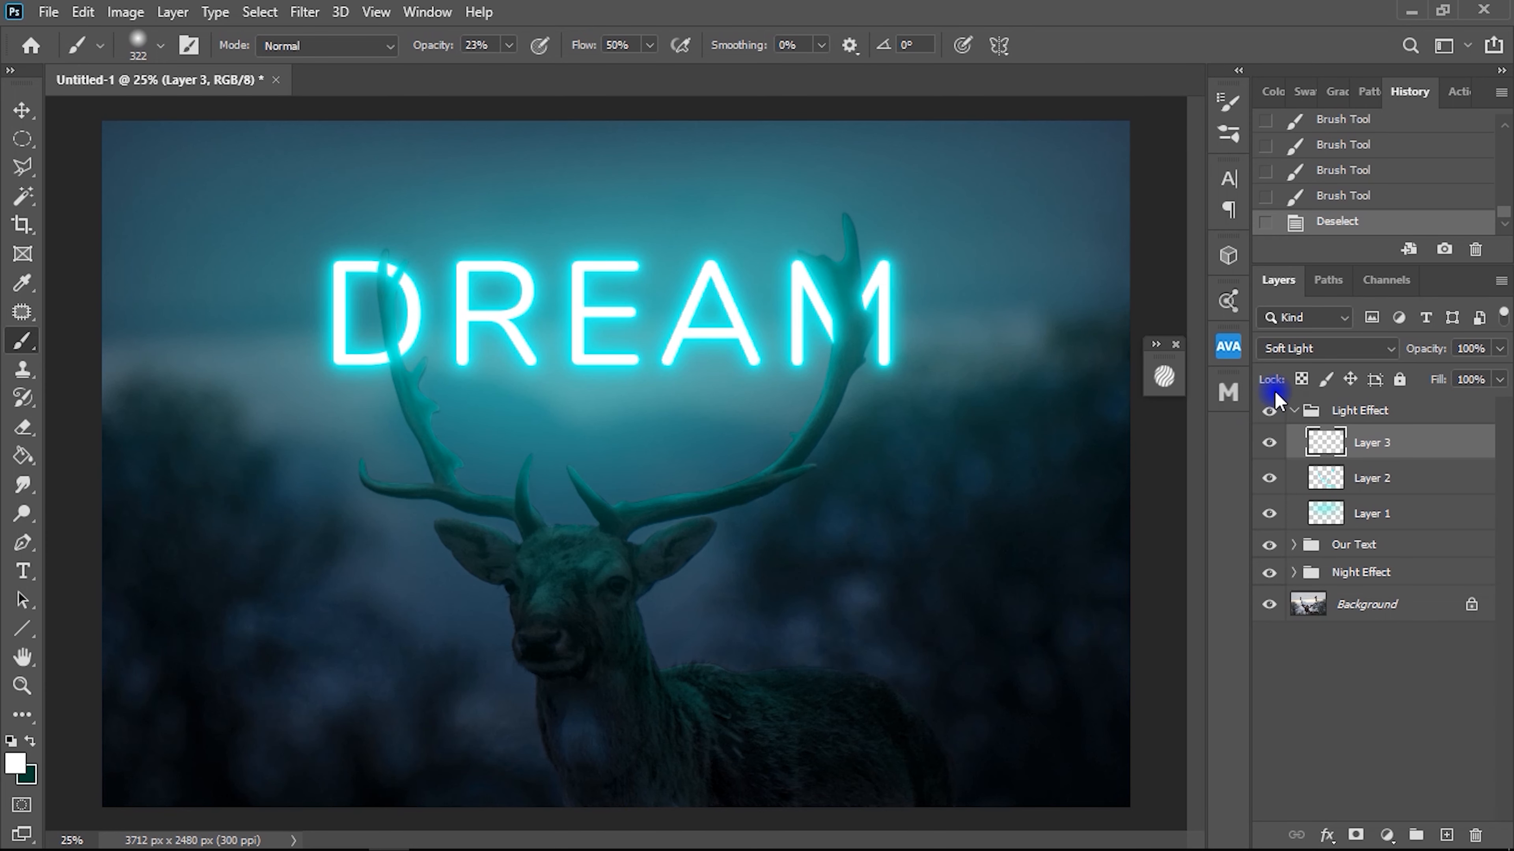
pyautogui.scroll(-1, 819, 509)
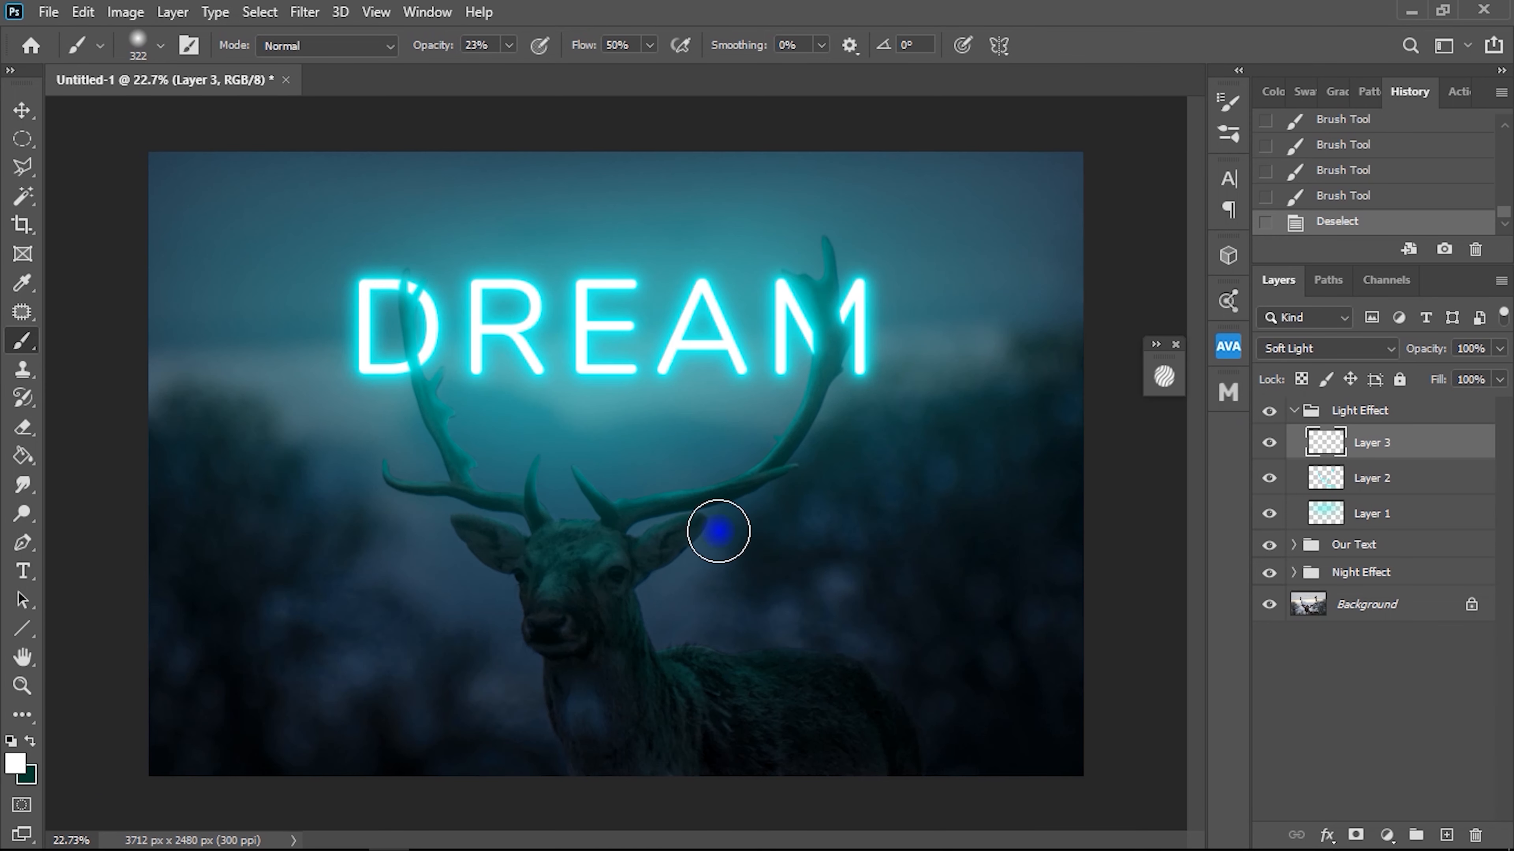
# Collapse the Light Effect group and stamp all visible layers into a new merged layer above it.
pyautogui.click(1294, 411)
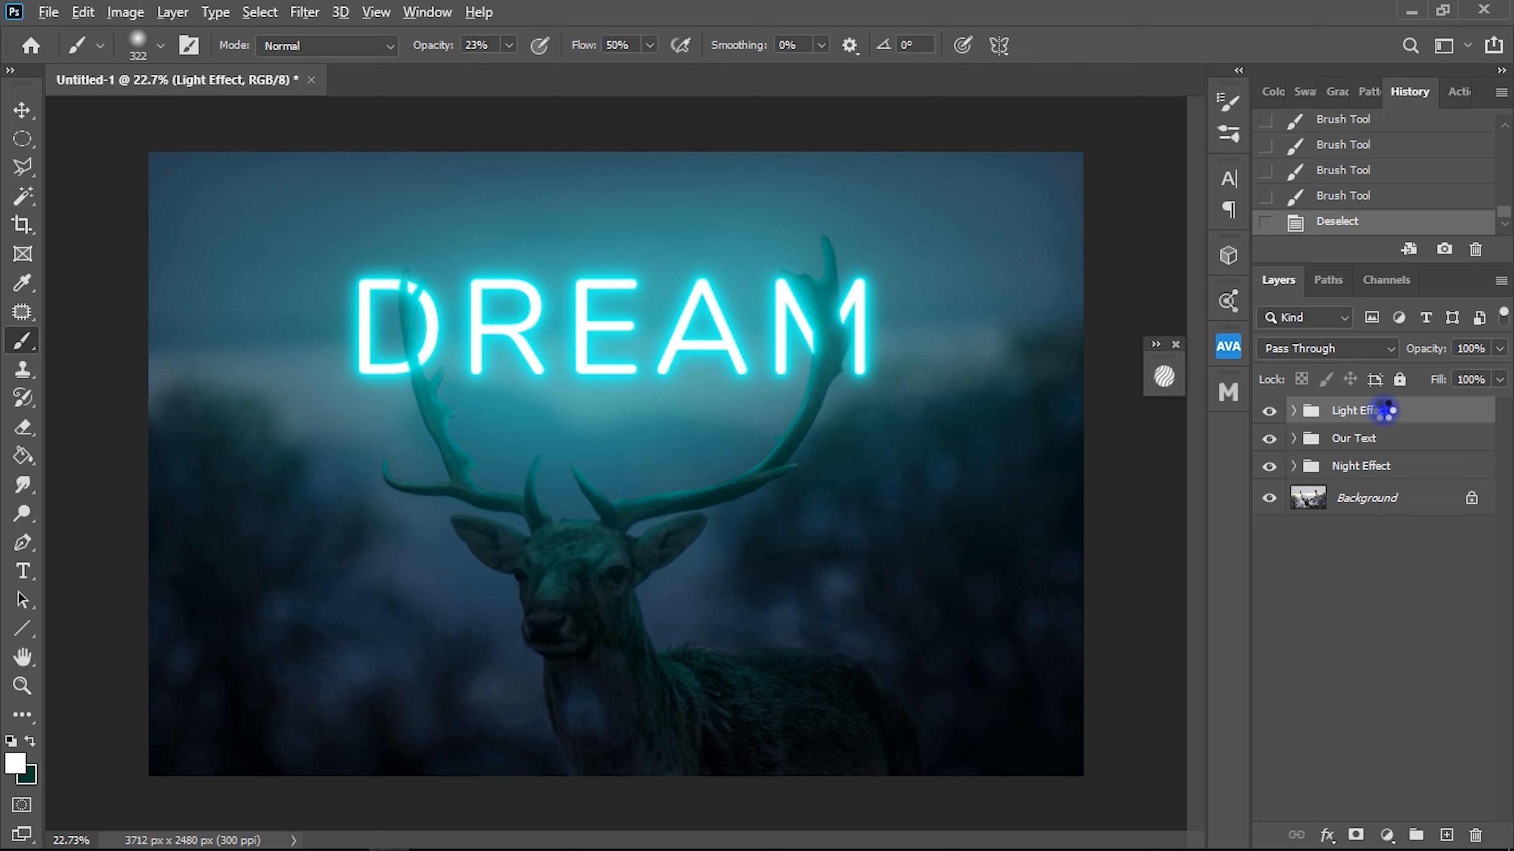
pyautogui.hotkey('ctrl', 'shift', 'alt', 'e')
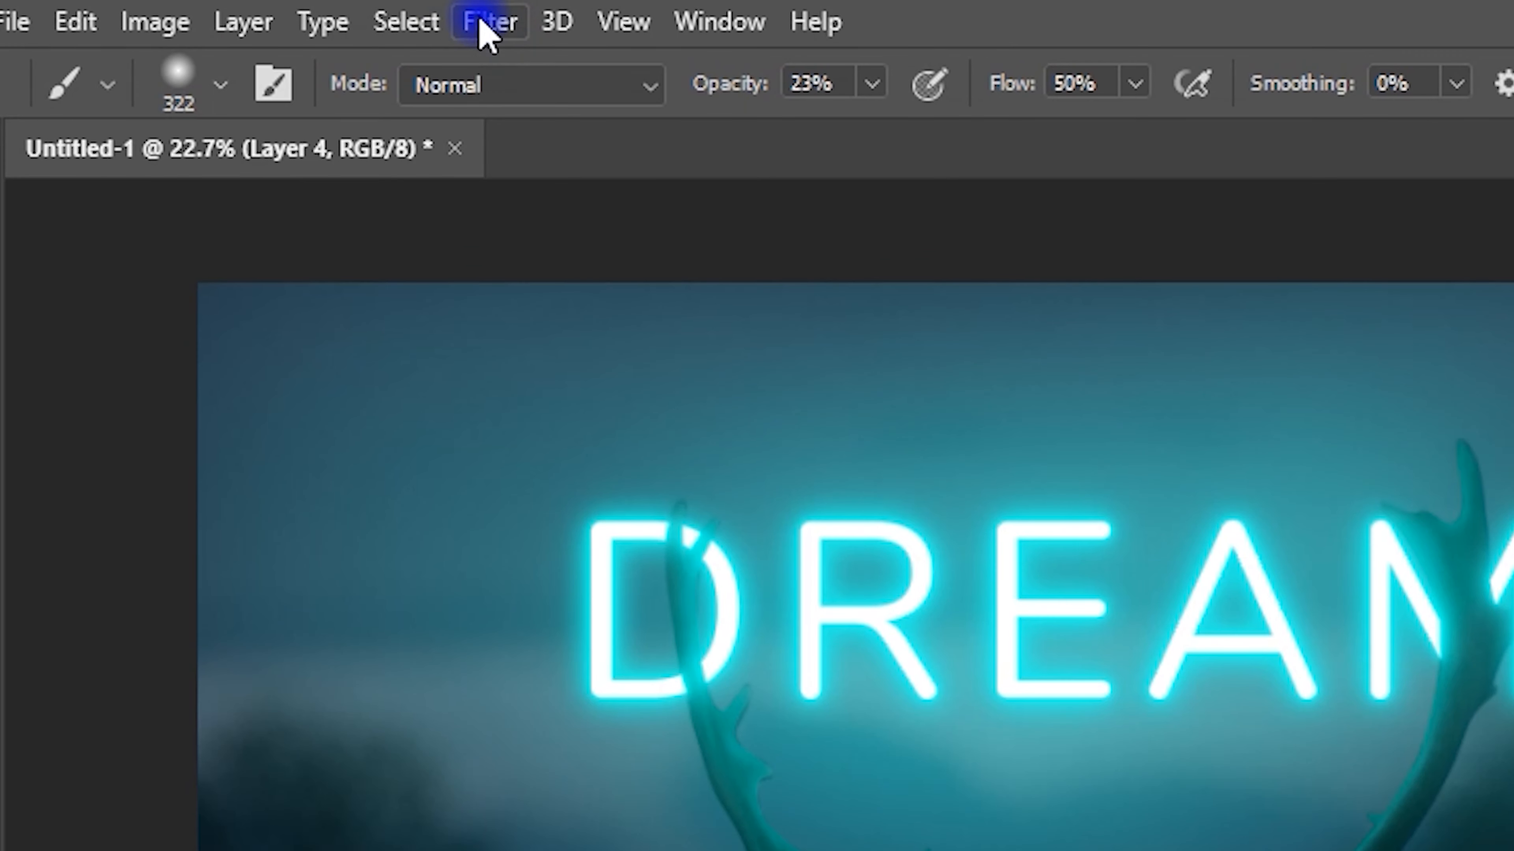
# Start the Camera Raw Filter on the merged layer and set Contrast to +44 and Shadows to +31.
pyautogui.click(482, 23)
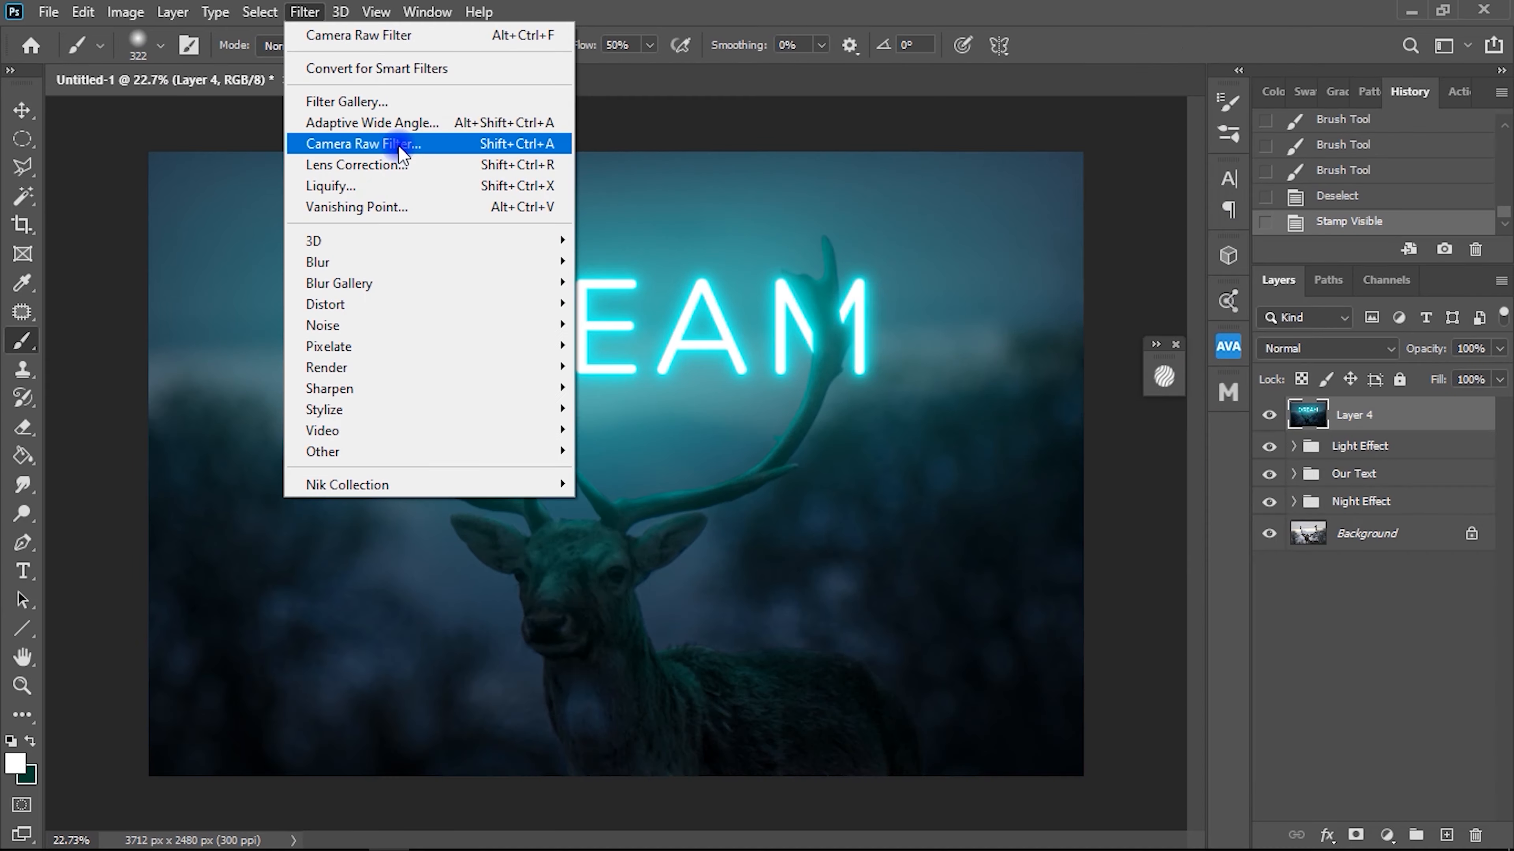
pyautogui.click(658, 277)
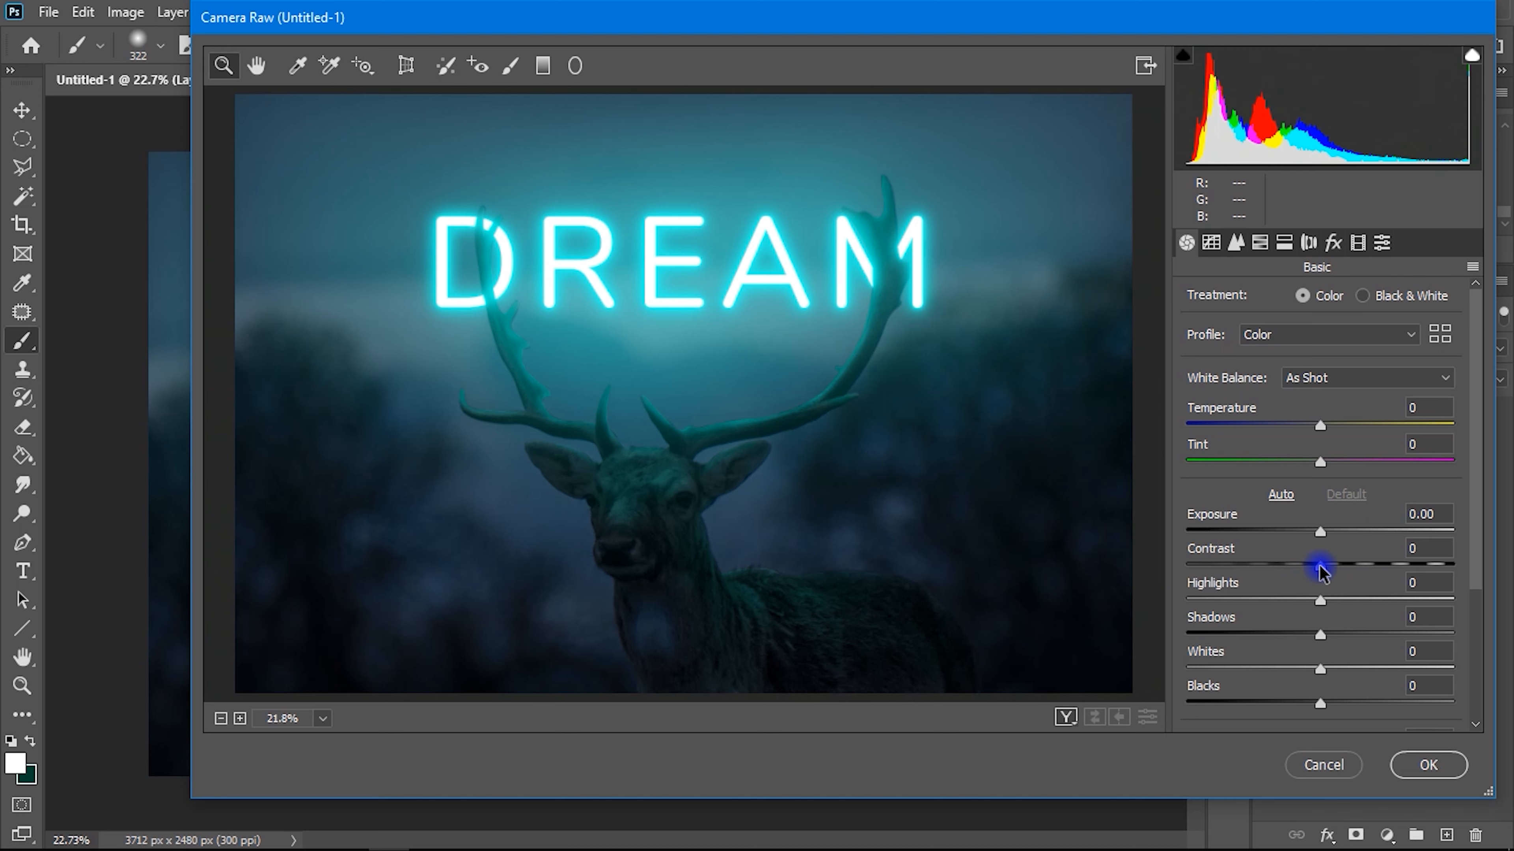
pyautogui.moveTo(1320, 570); pyautogui.dragTo(1380, 569)
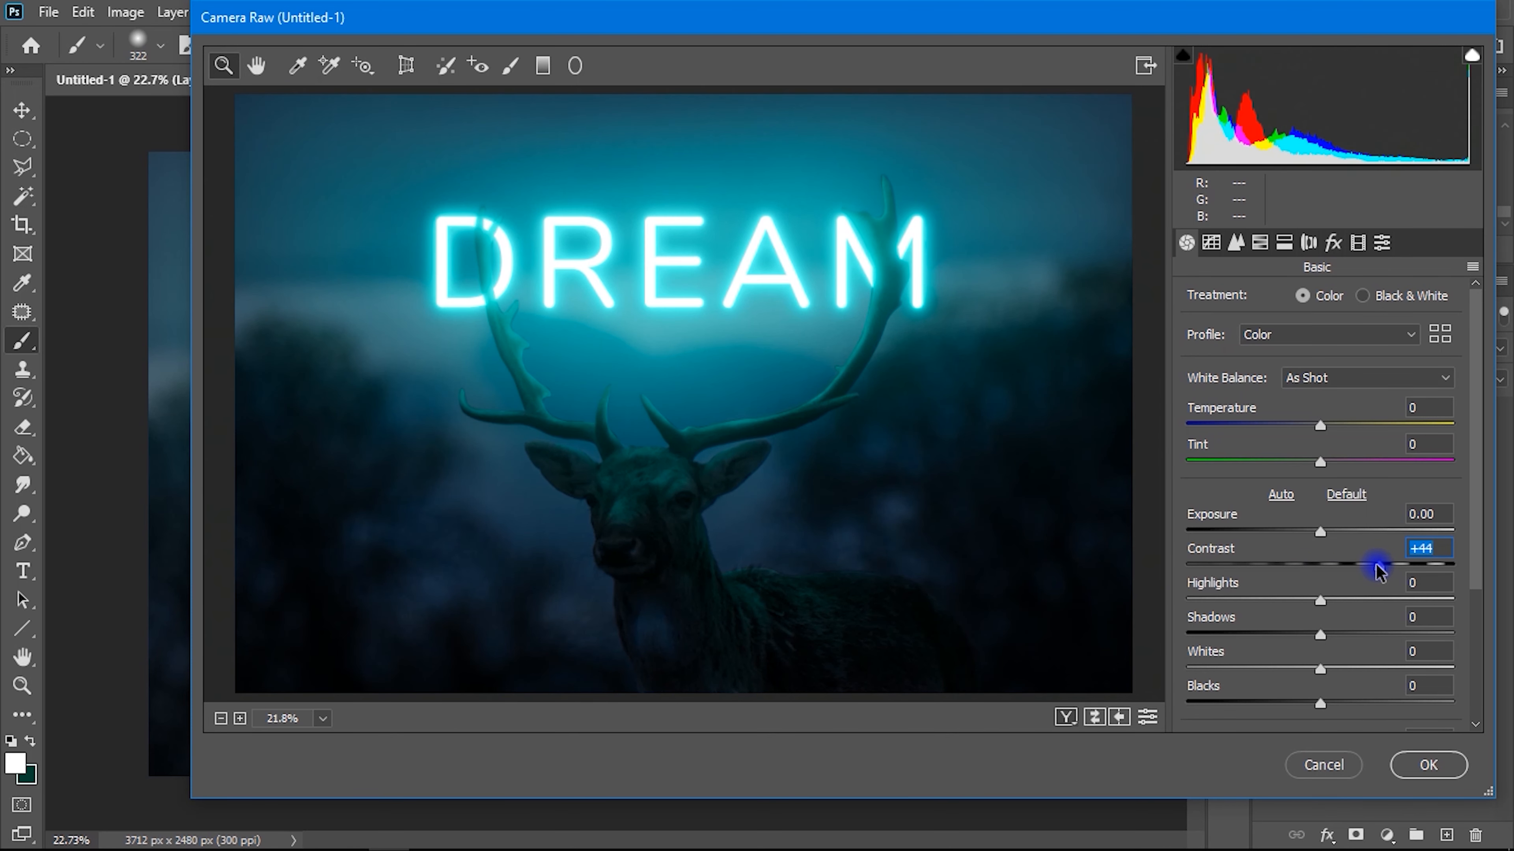
pyautogui.scroll(-3, 1378, 580)
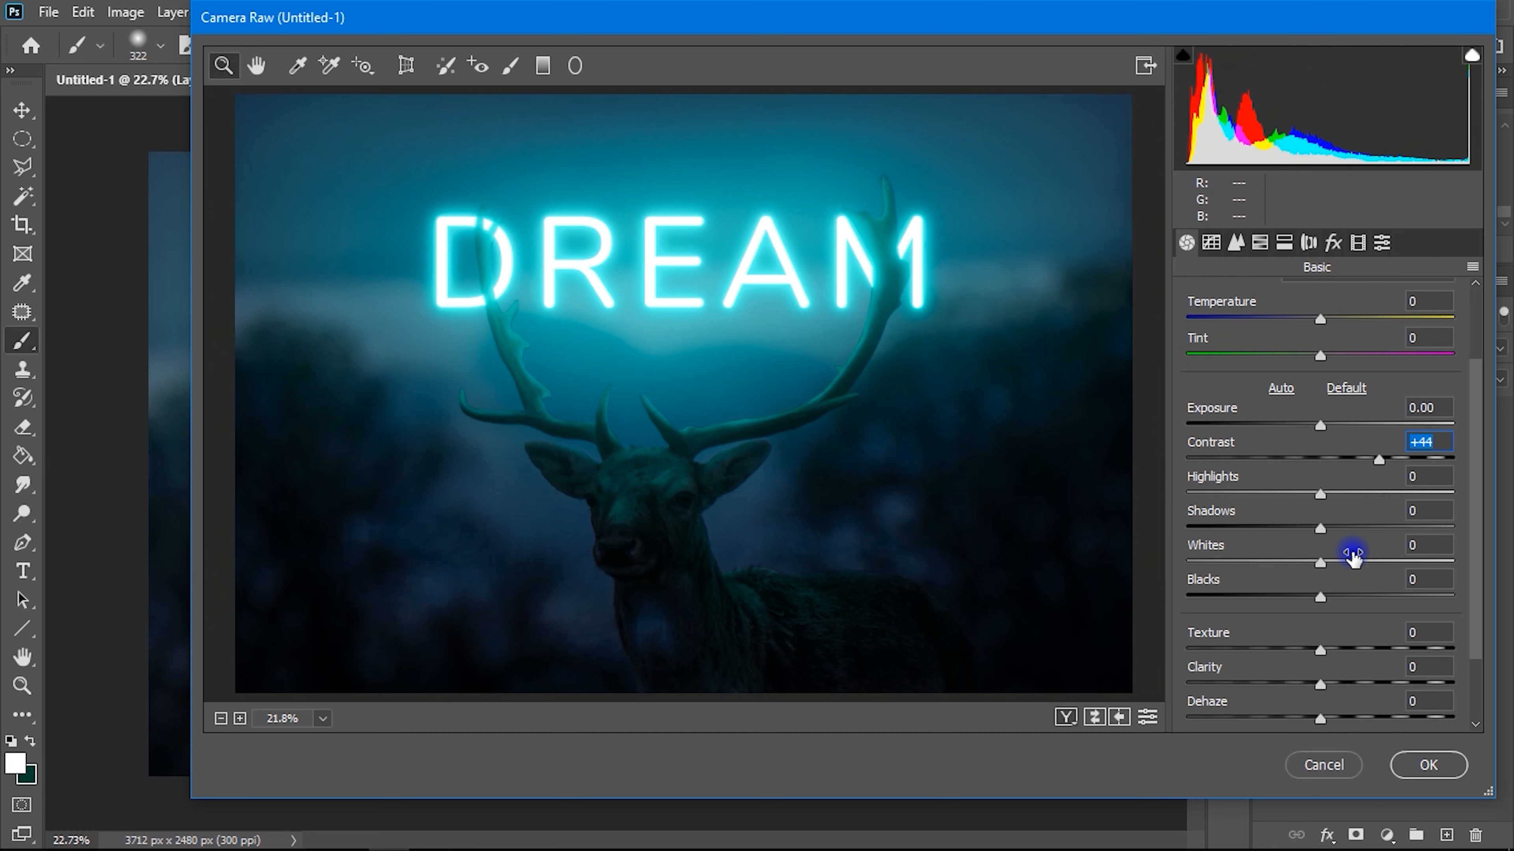
pyautogui.moveTo(1328, 534); pyautogui.dragTo(1355, 534)
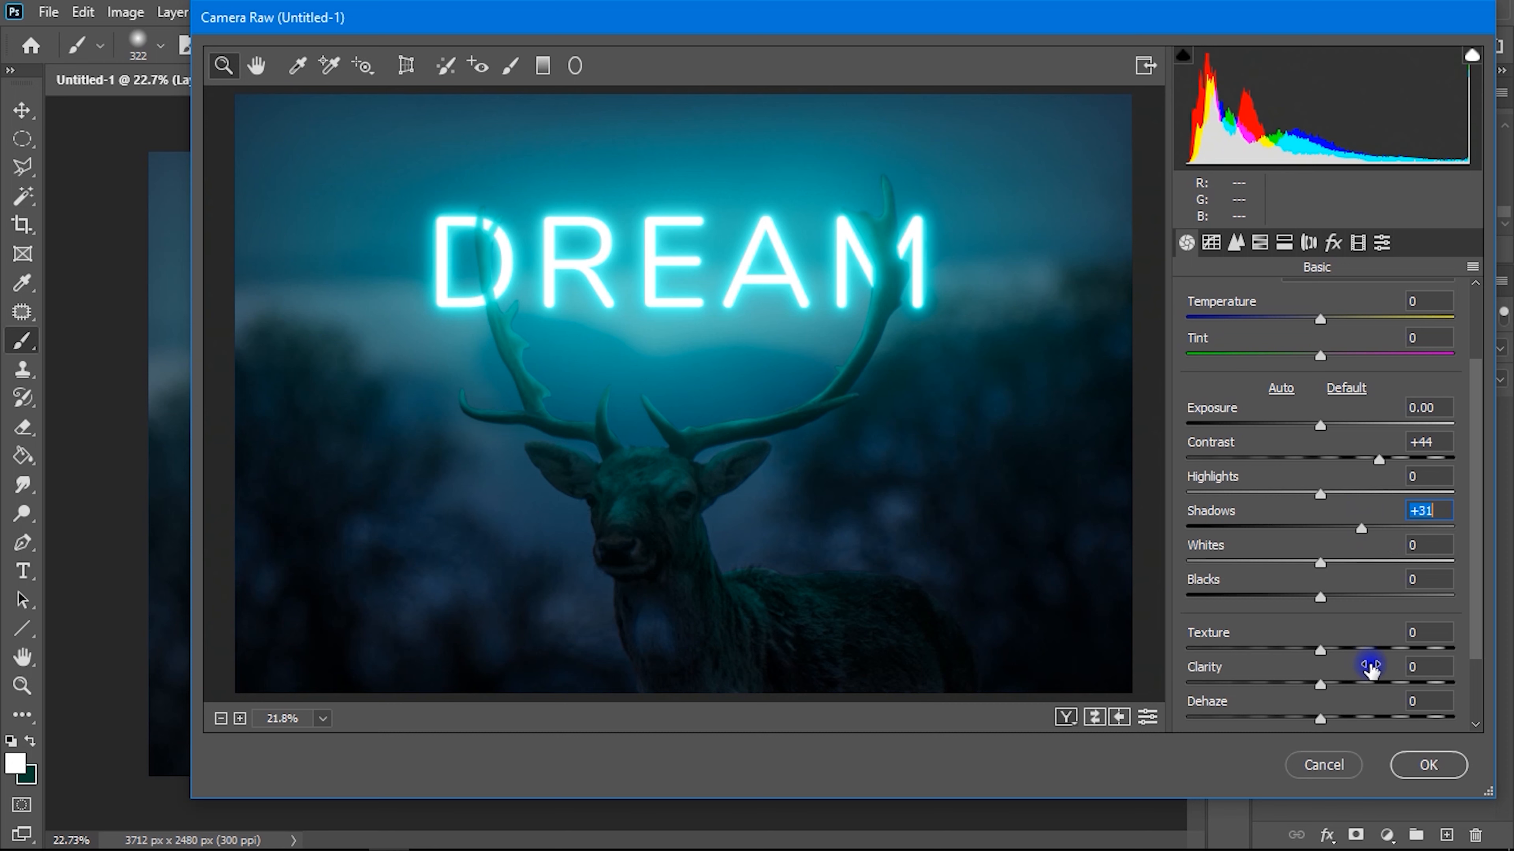
# Set Clarity to +22, Highlights to +36 and Whites to -13, and apply the Camera Raw adjustments.
pyautogui.scroll(-3, 1371, 669)
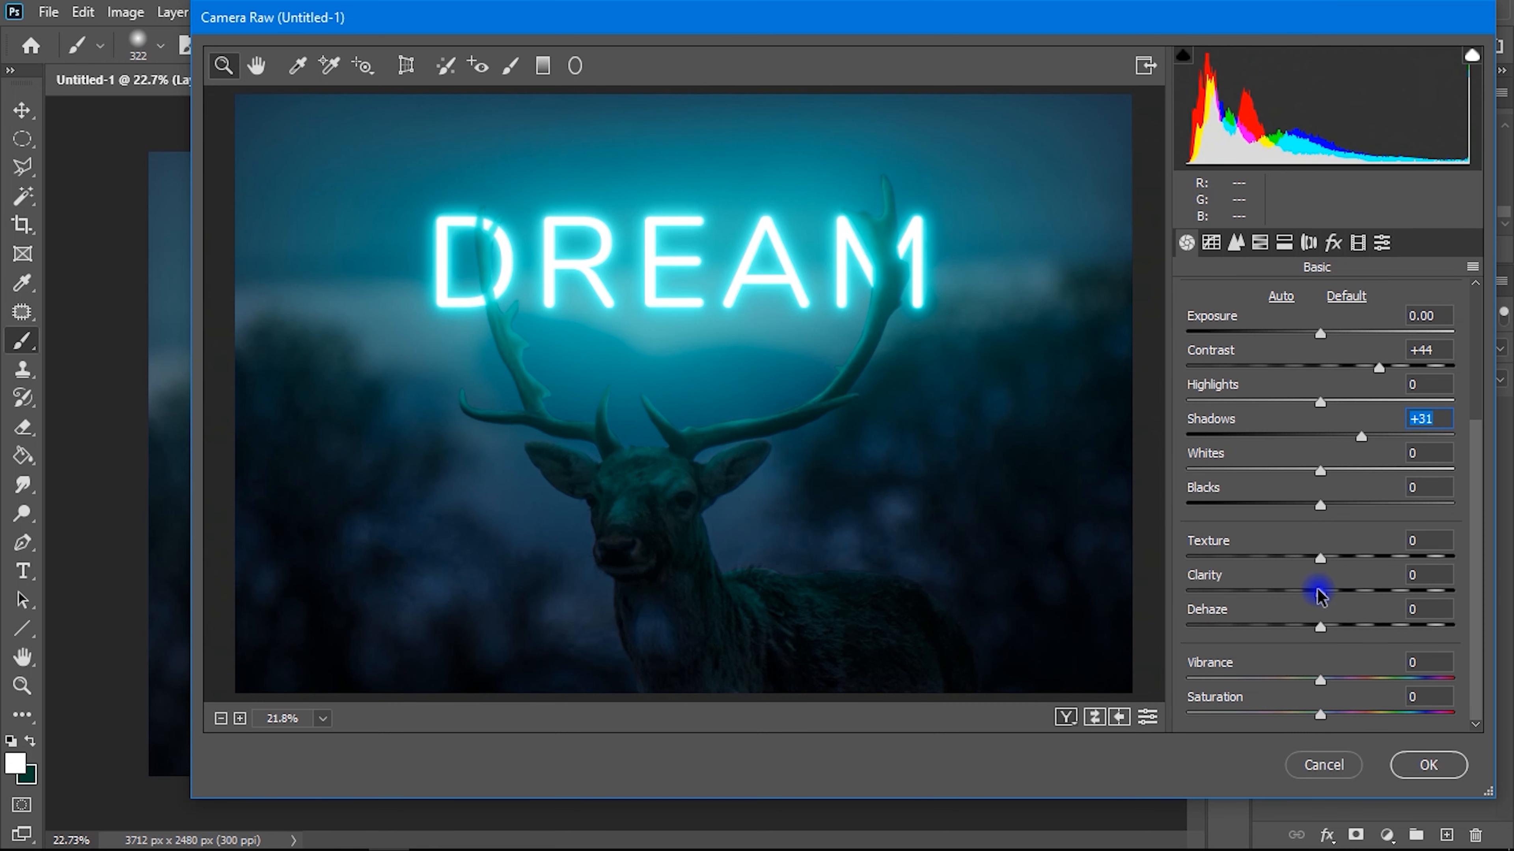
pyautogui.moveTo(1322, 590); pyautogui.dragTo(1356, 590)
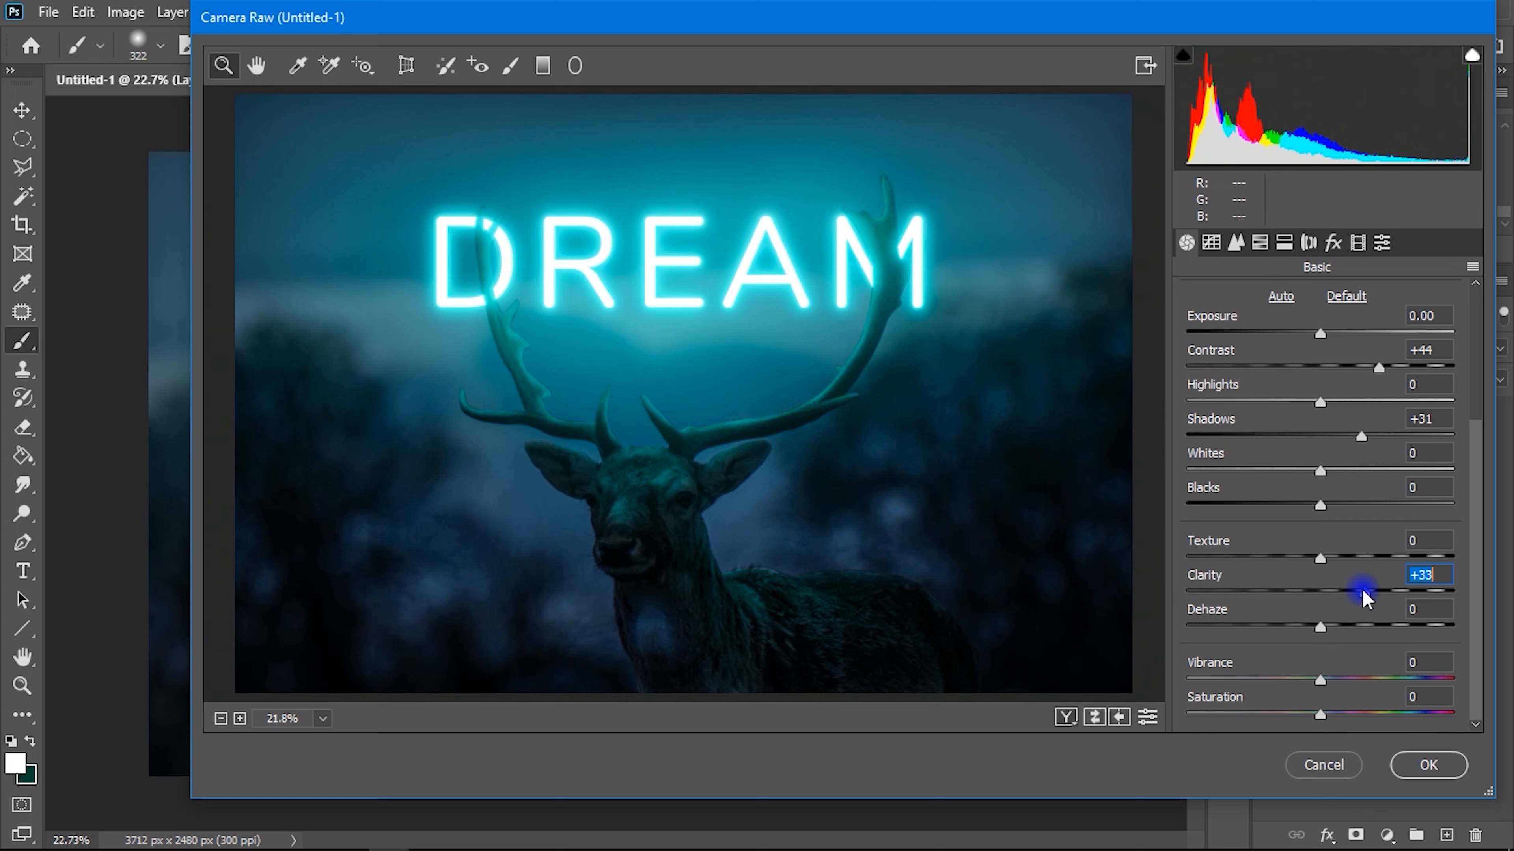
pyautogui.moveTo(1363, 590); pyautogui.dragTo(1347, 590)
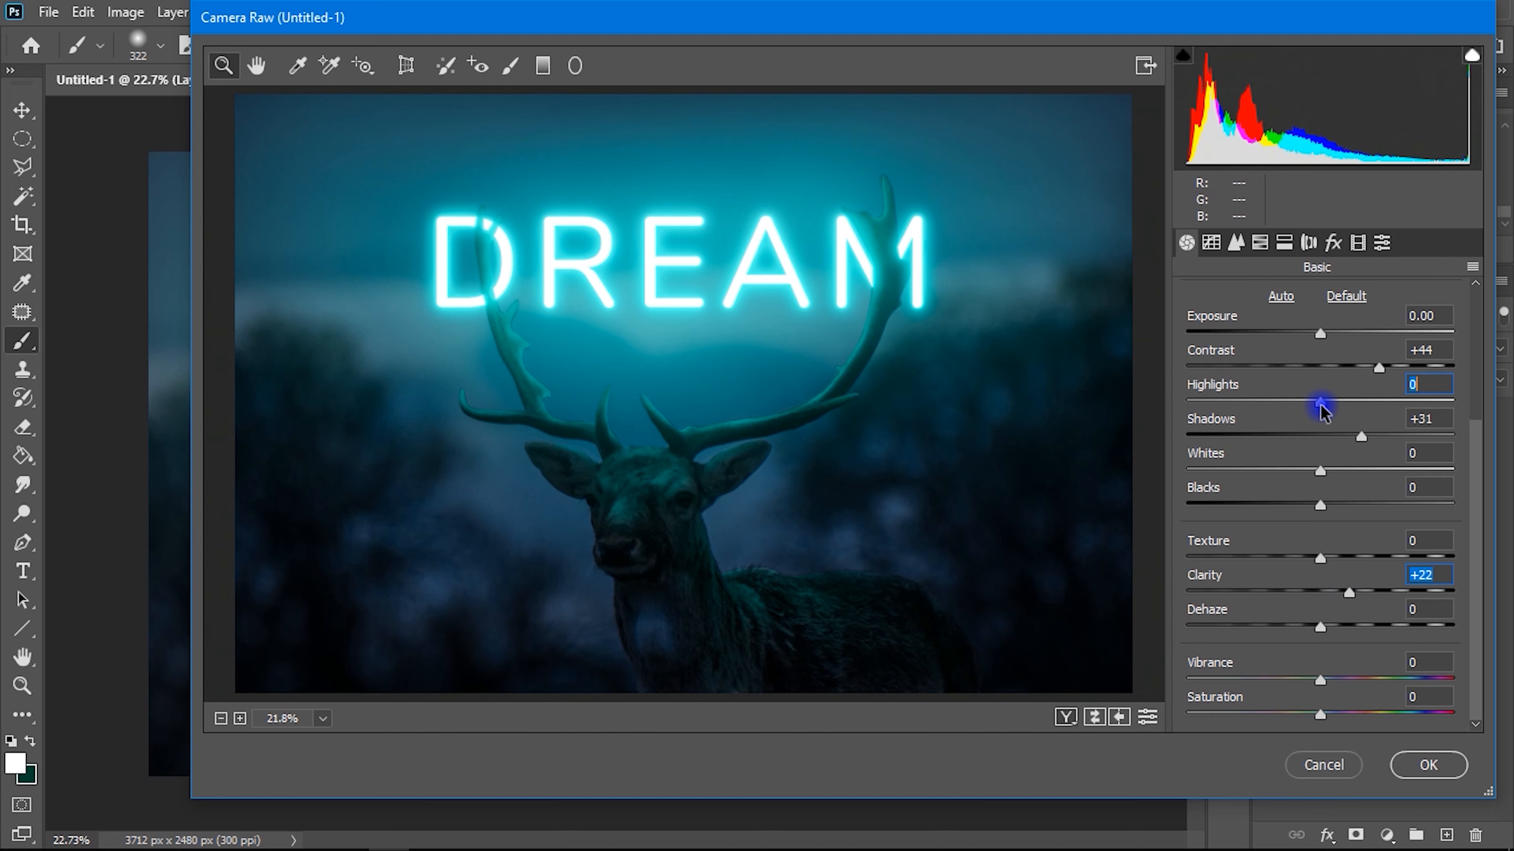
pyautogui.moveTo(1320, 411); pyautogui.dragTo(1366, 407)
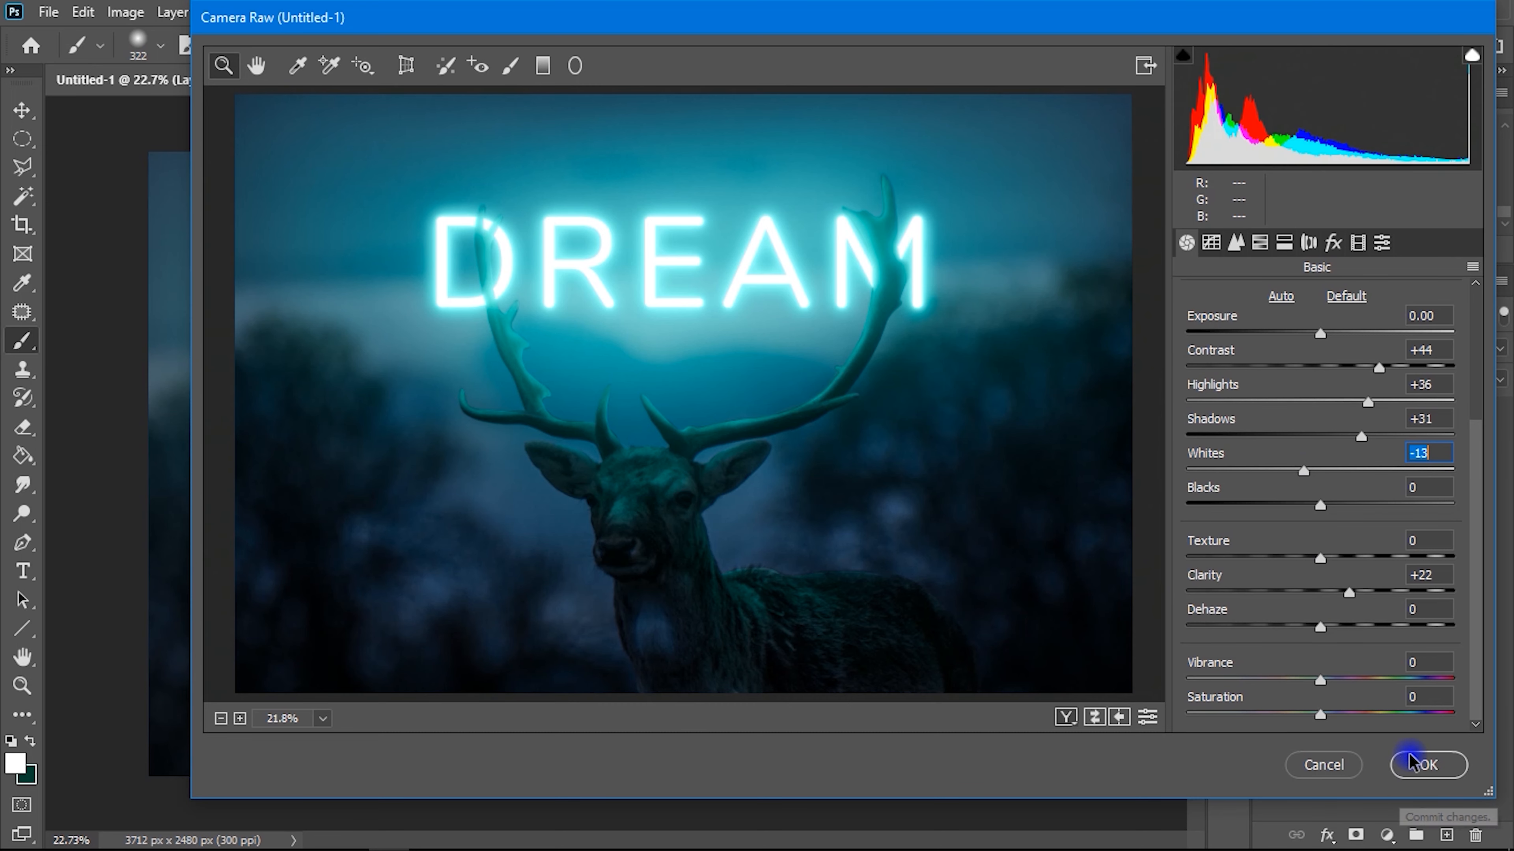
pyautogui.click(1415, 765)
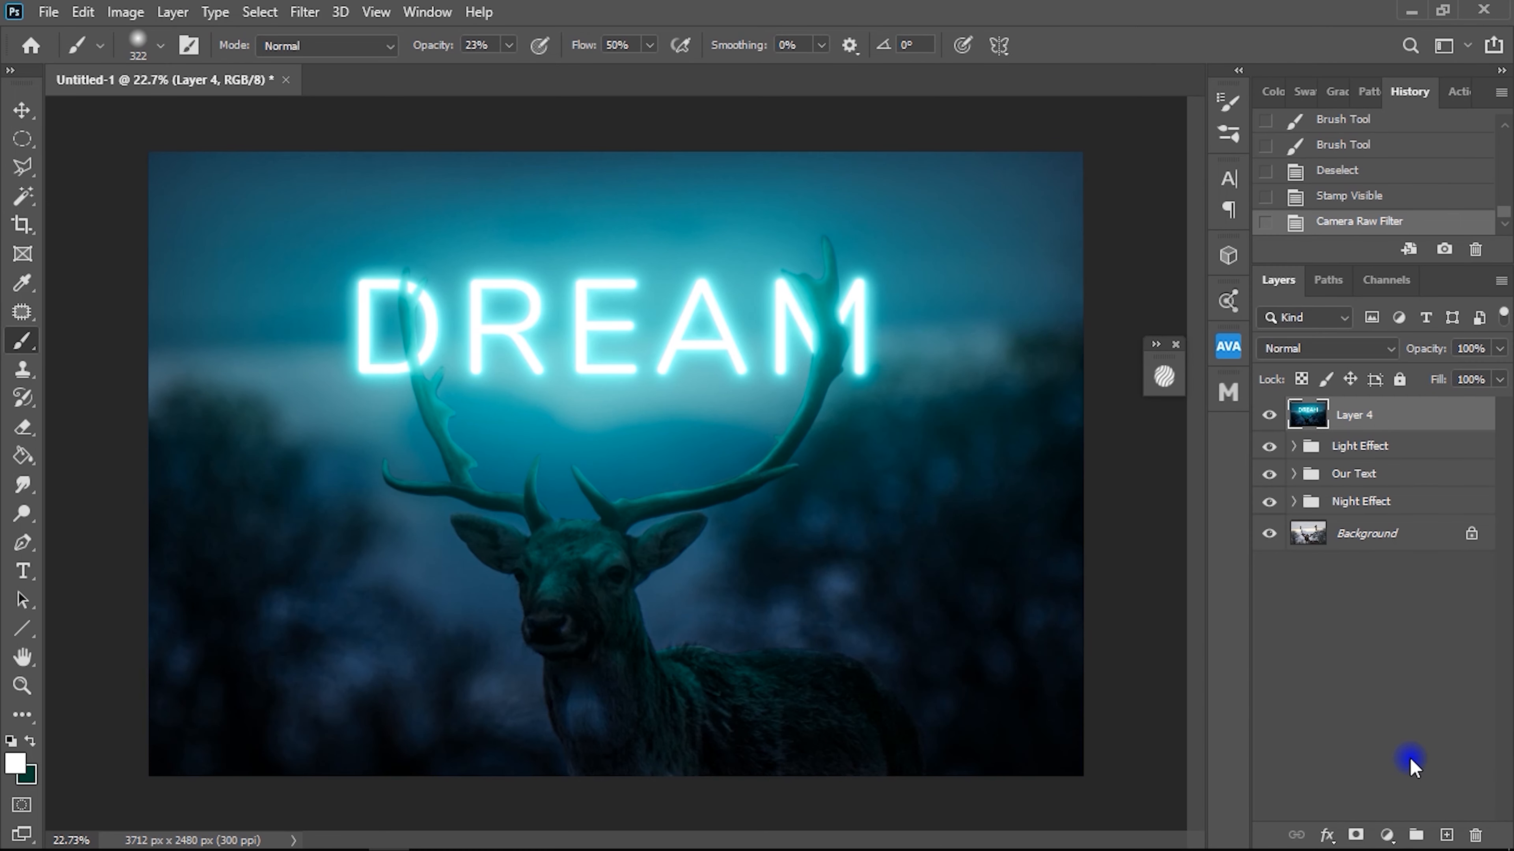
# Toggle the merged layer's visibility to compare the image with and without the Camera Raw grading.
pyautogui.scroll(-1, 639, 419)
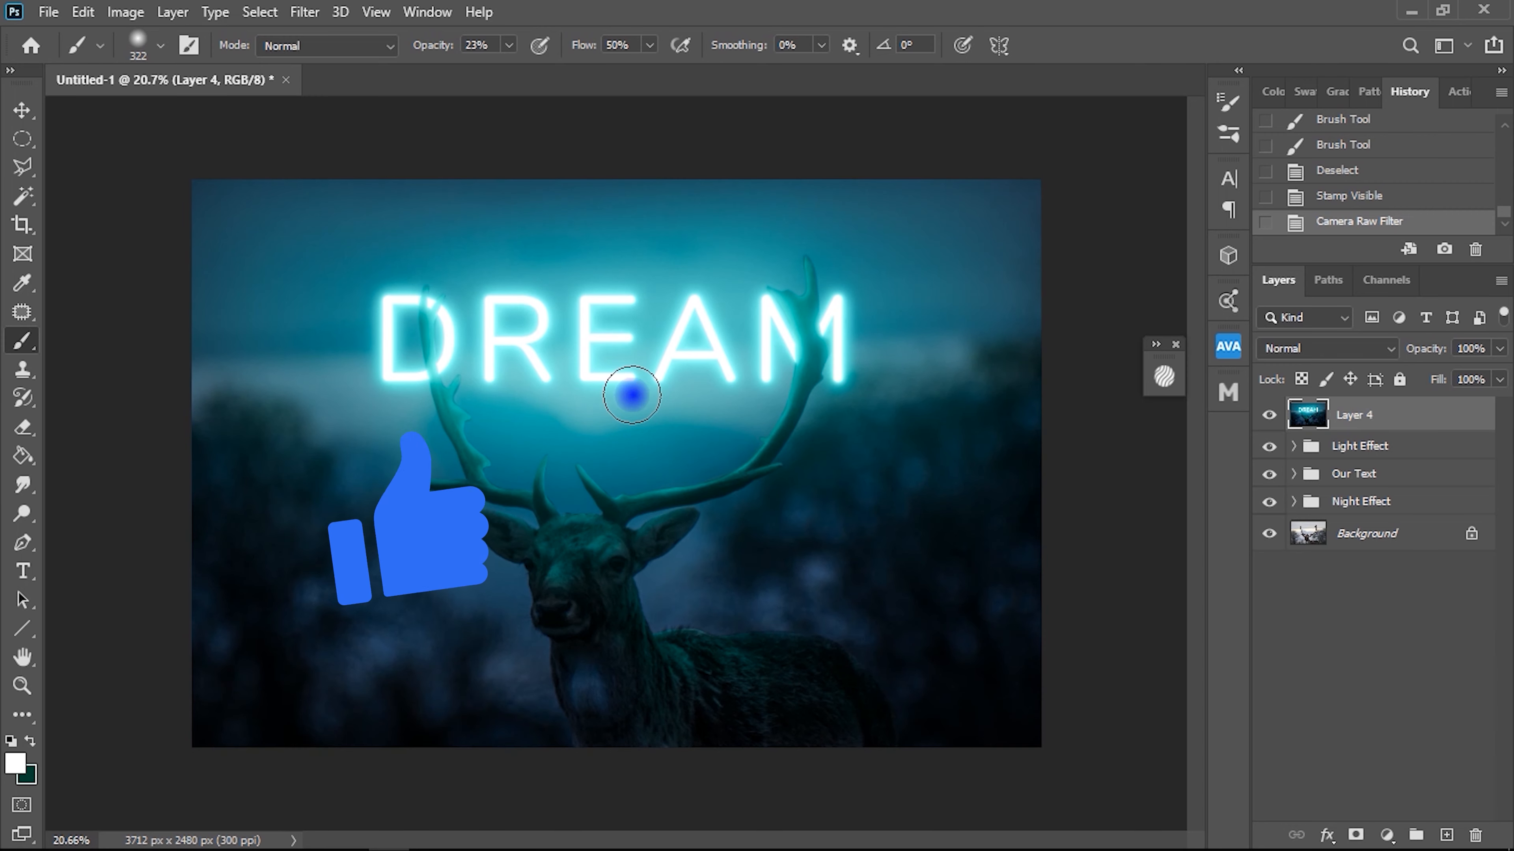
pyautogui.click(1269, 417)
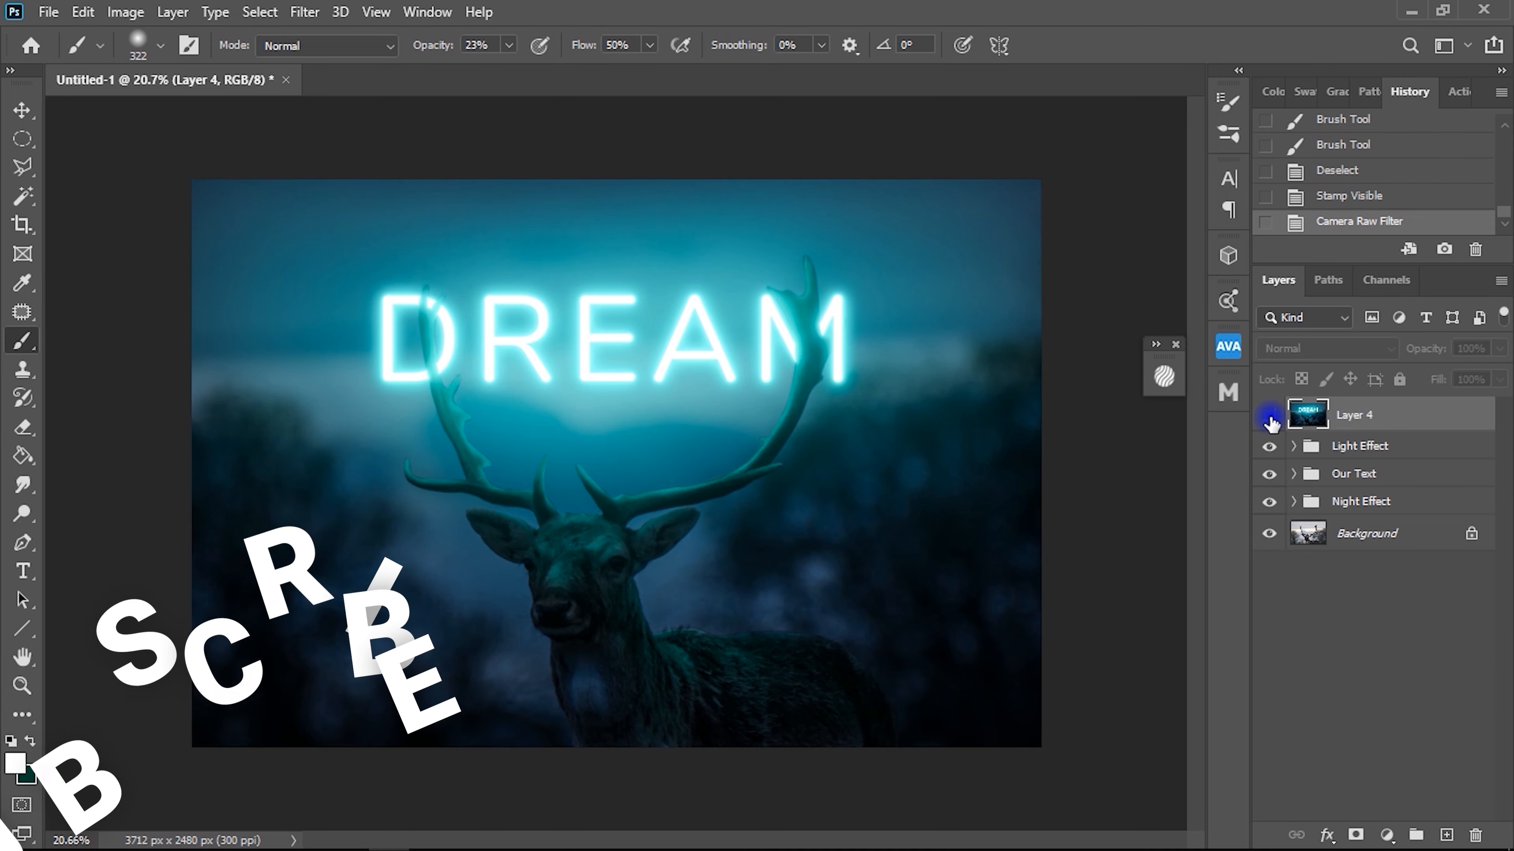
pyautogui.click(1270, 416)
pyautogui.scroll(2, 635, 456)
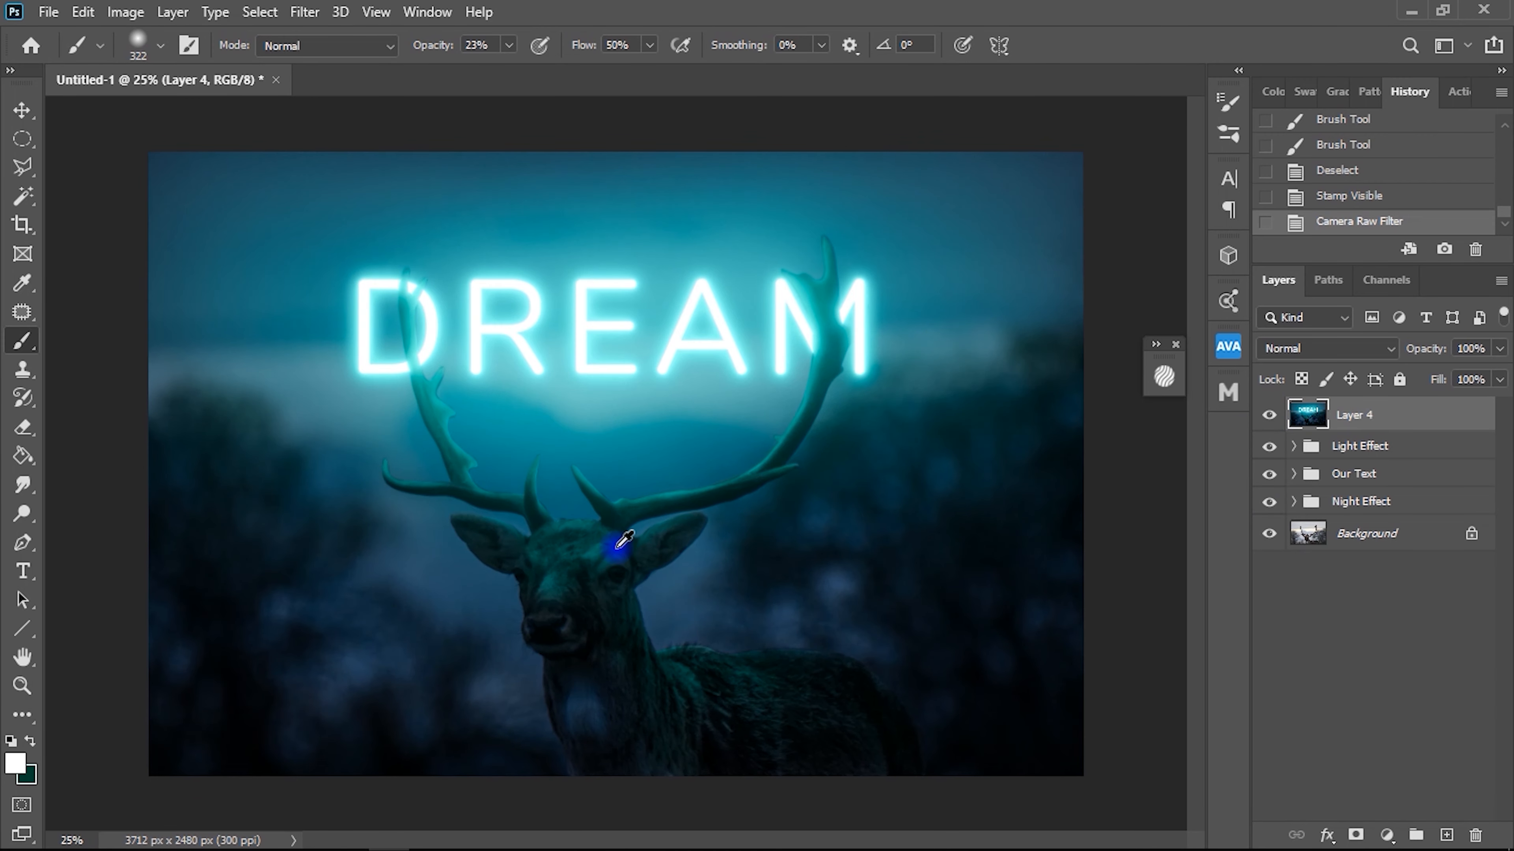
pyautogui.scroll(-1, 561, 524)
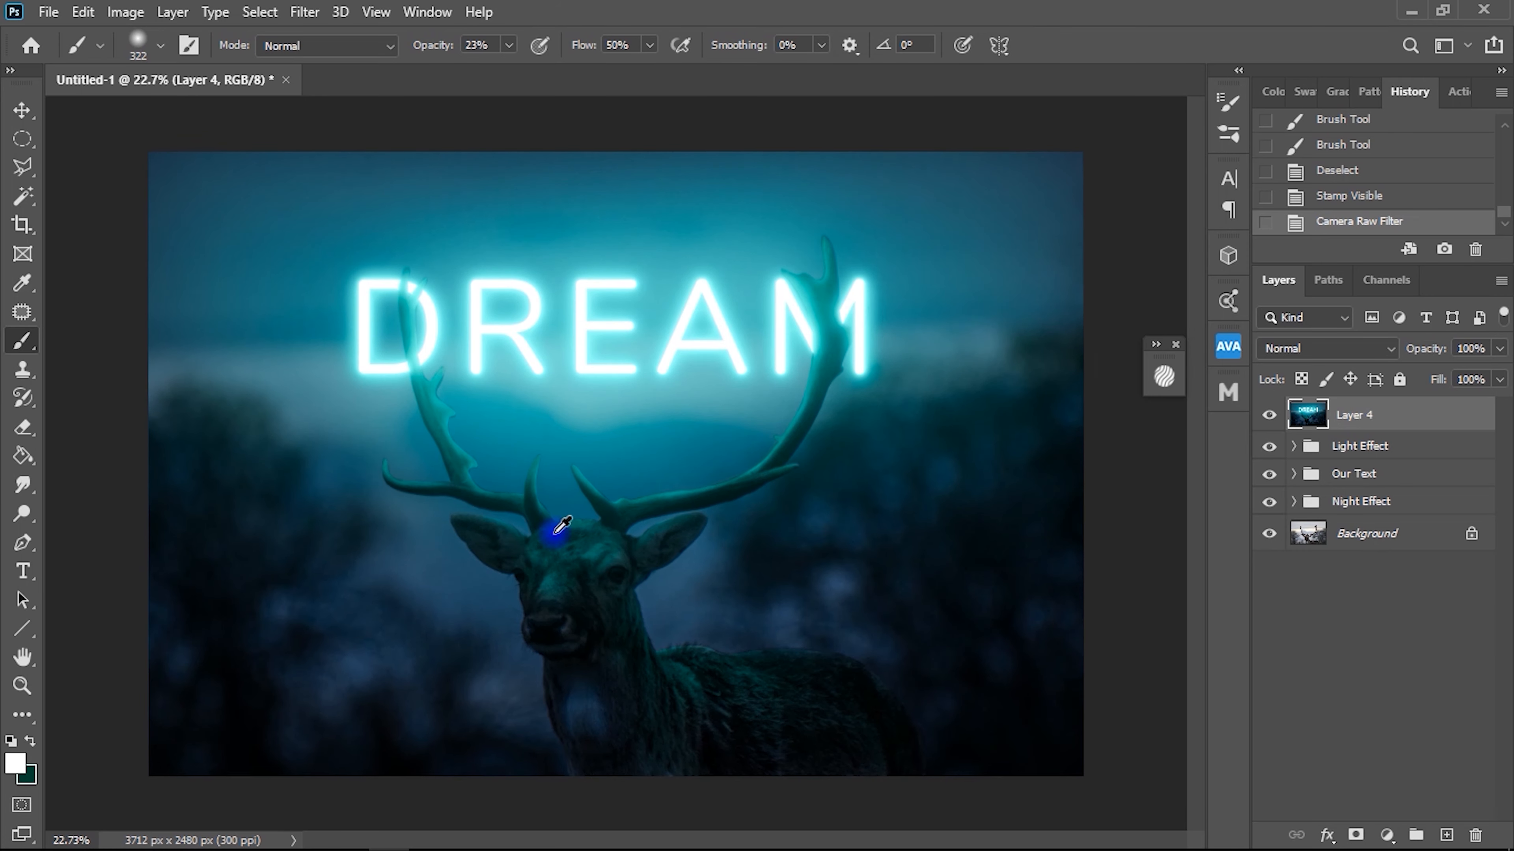